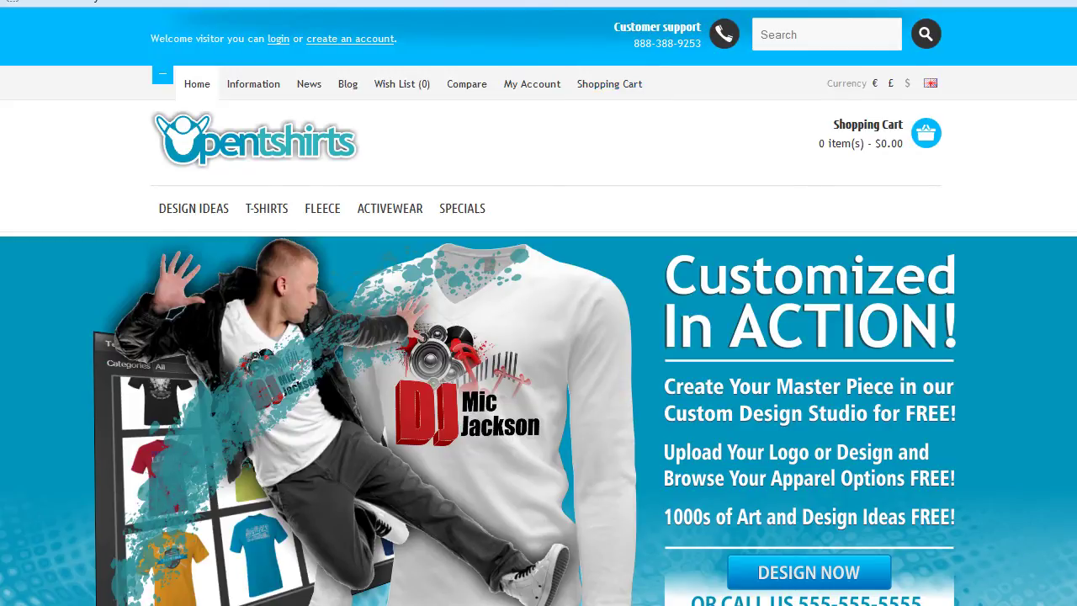
- Switch to the UniVersum Pro demo store and examine its slider, promotional banners and homepage layout
key("ctrl+Tab")
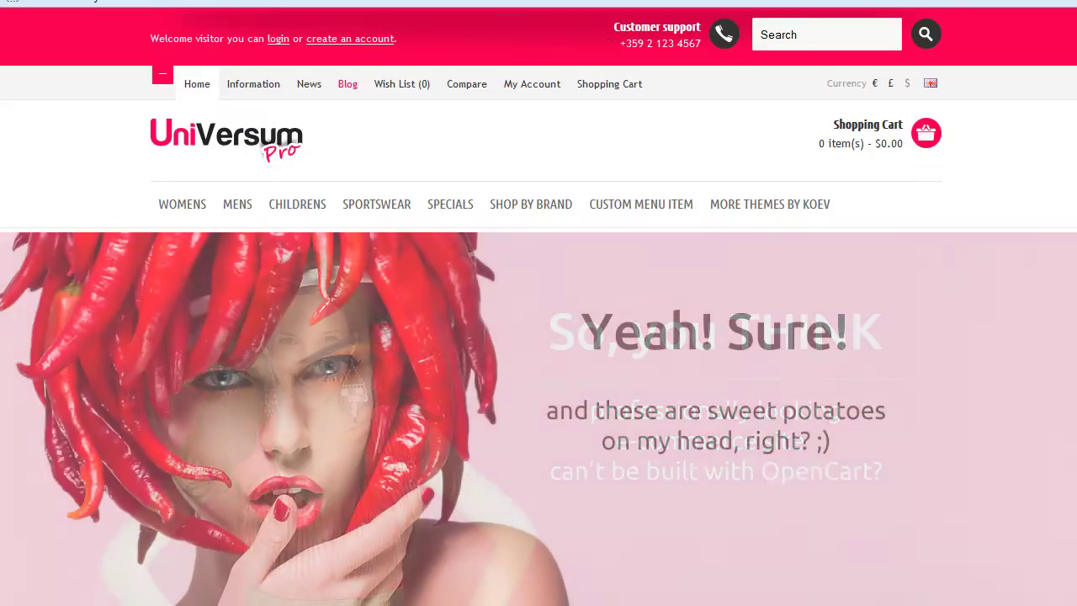
scroll(939, 236, "down", 7)
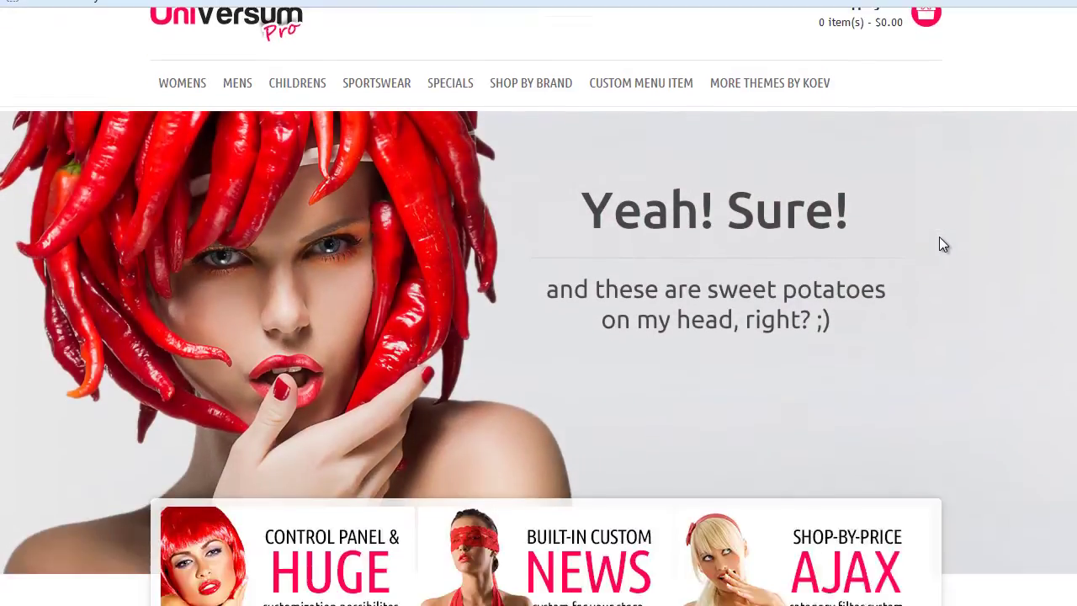
scroll(938, 236, "down", 5)
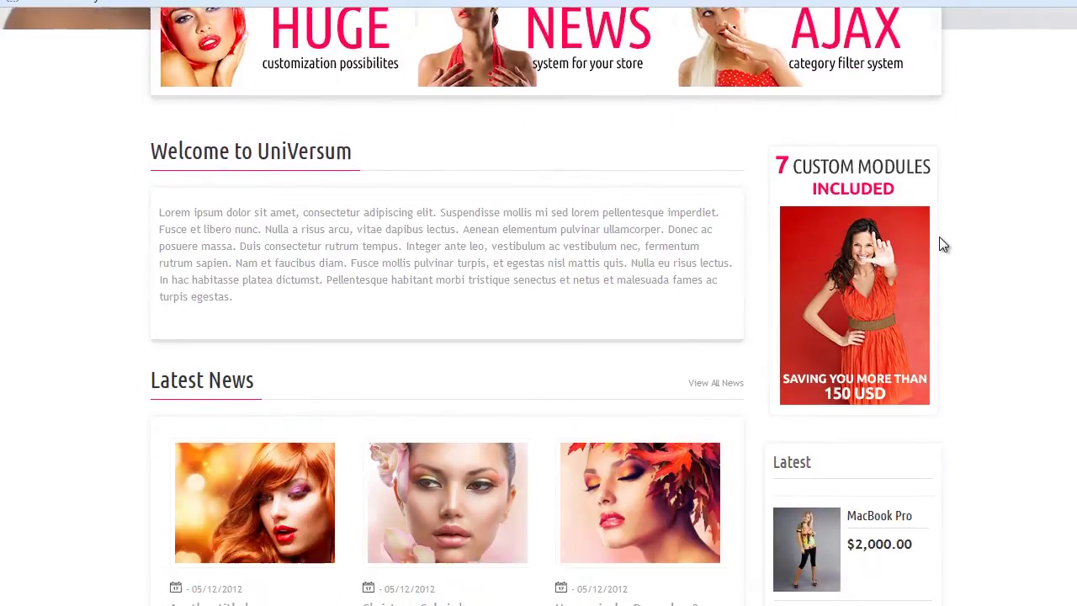
scroll(939, 236, "up", 6)
scroll(938, 235, "up", 7)
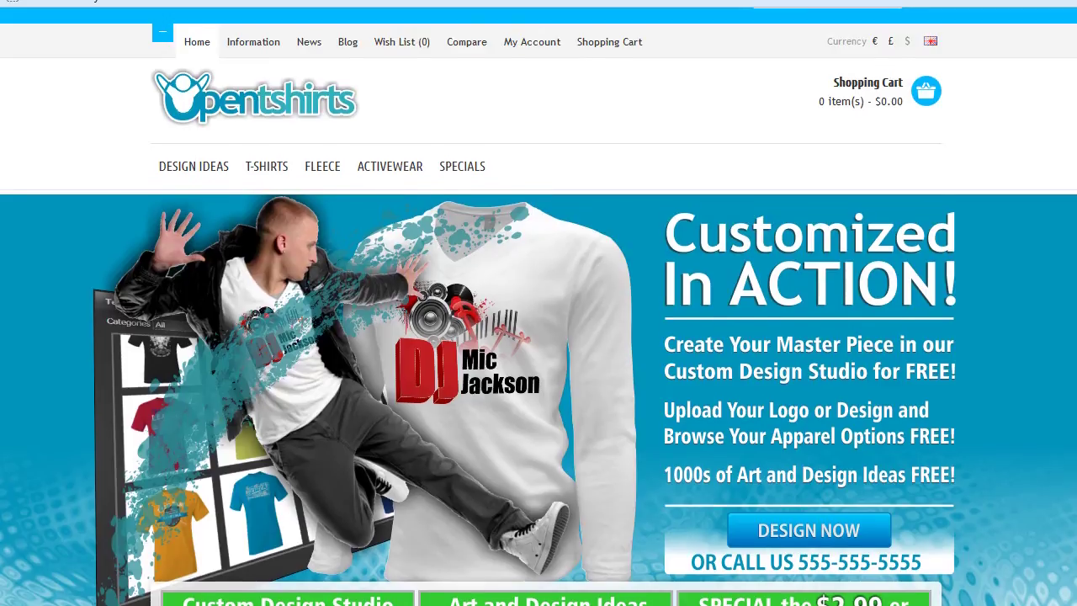
- Examine the OpenTshirts homepage header graphic, promotional banners and the design option on the first featured product
scroll(538, 336, "down", 2)
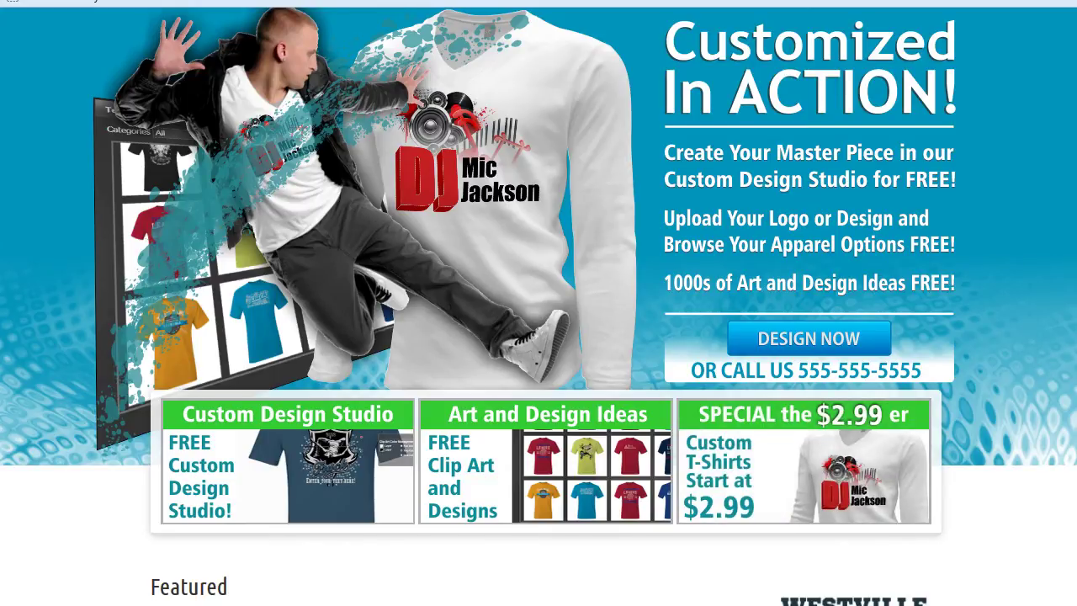
scroll(538, 306, "down", 5)
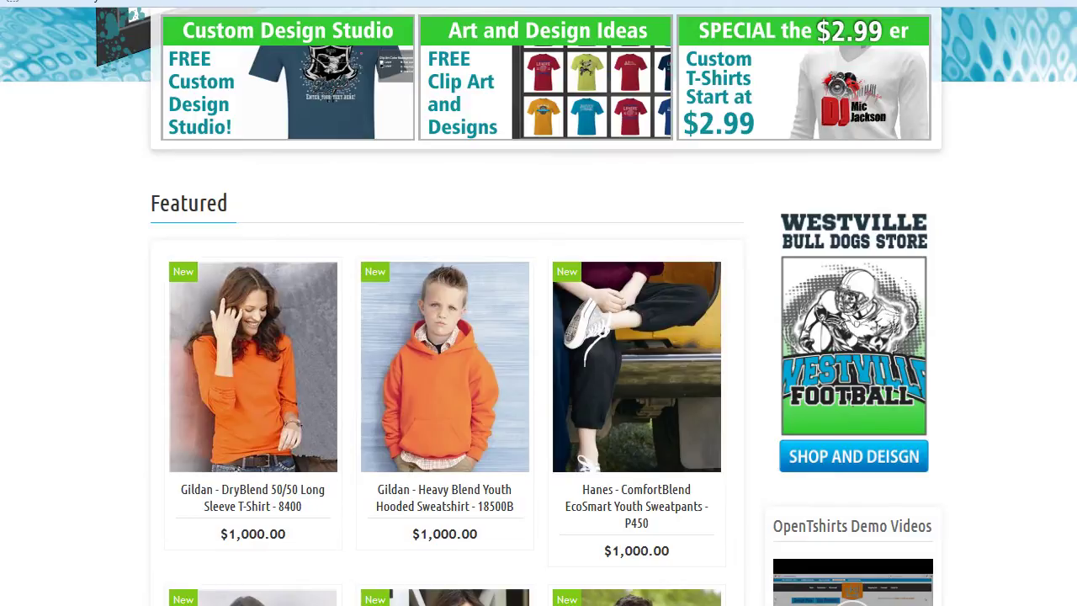
mouse_move(234, 402)
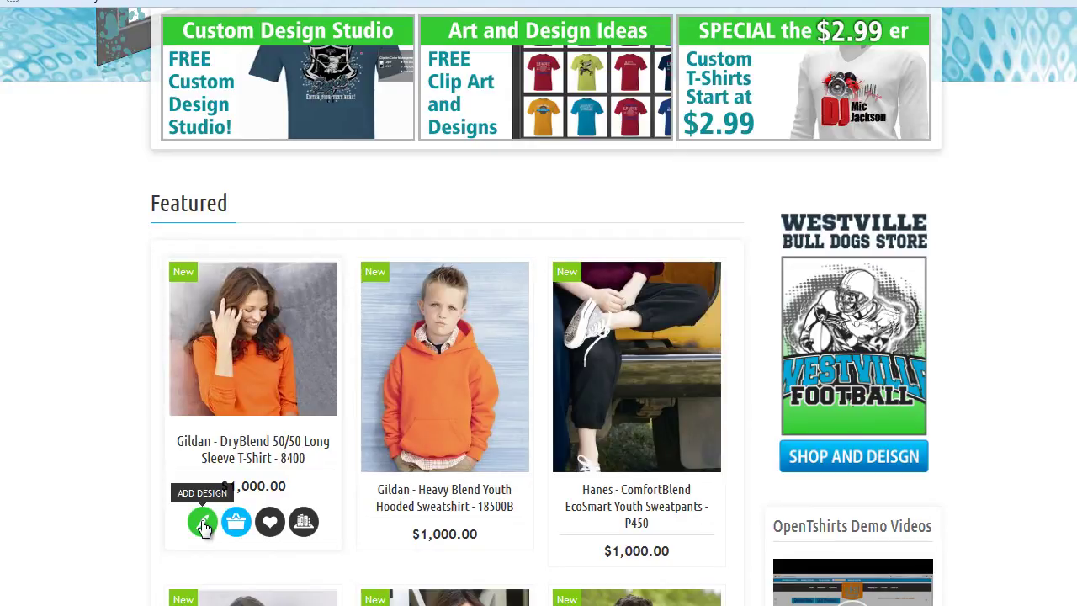
scroll(202, 526, "up", 5)
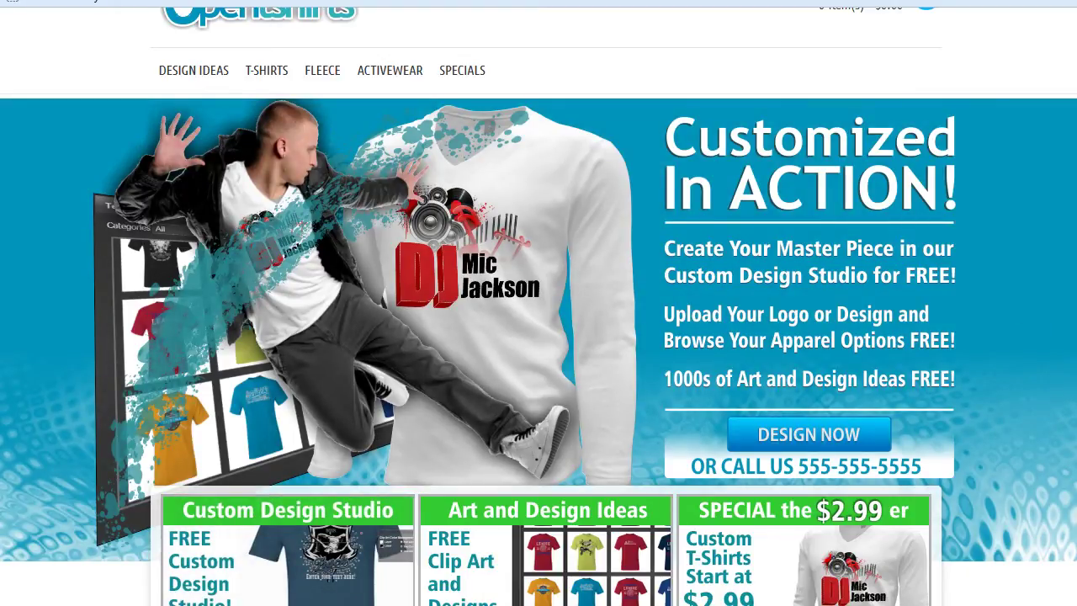
scroll(539, 336, "up", 2)
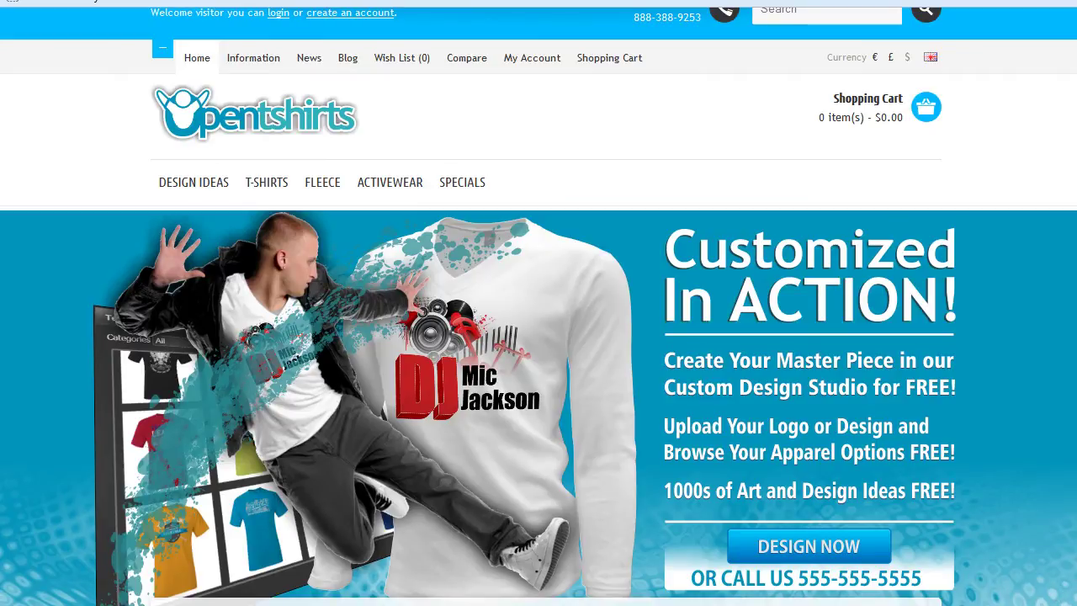
- Switch to CorelDRAW to examine the Design Assets artwork, and preview the first Hip Hop Style Dancer photo on Dreamstime
key("alt+Tab")
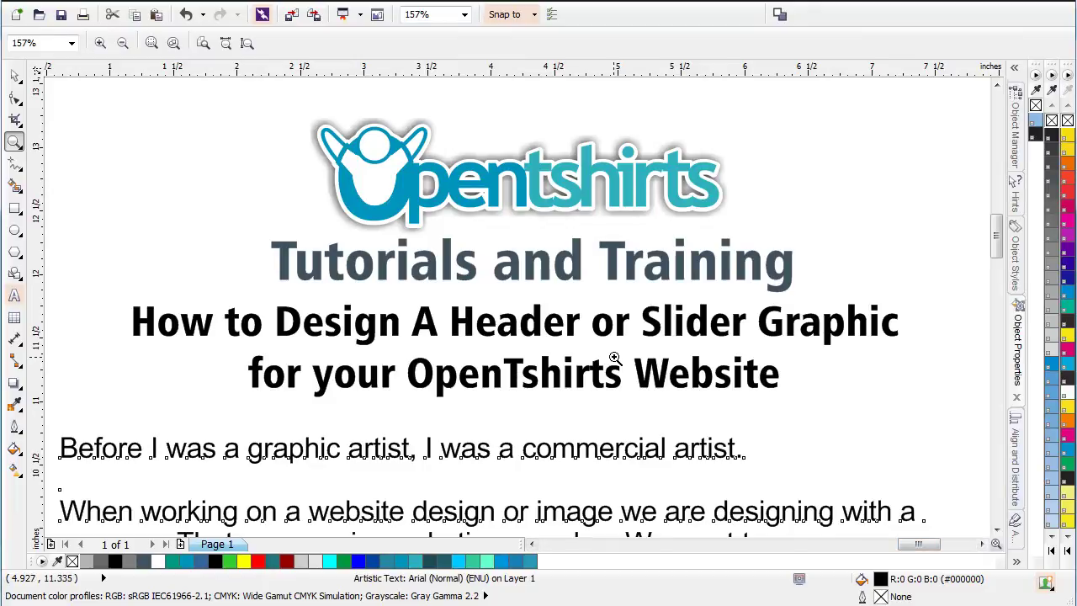
scroll(613, 356, "down", 3)
scroll(613, 356, "down", 2)
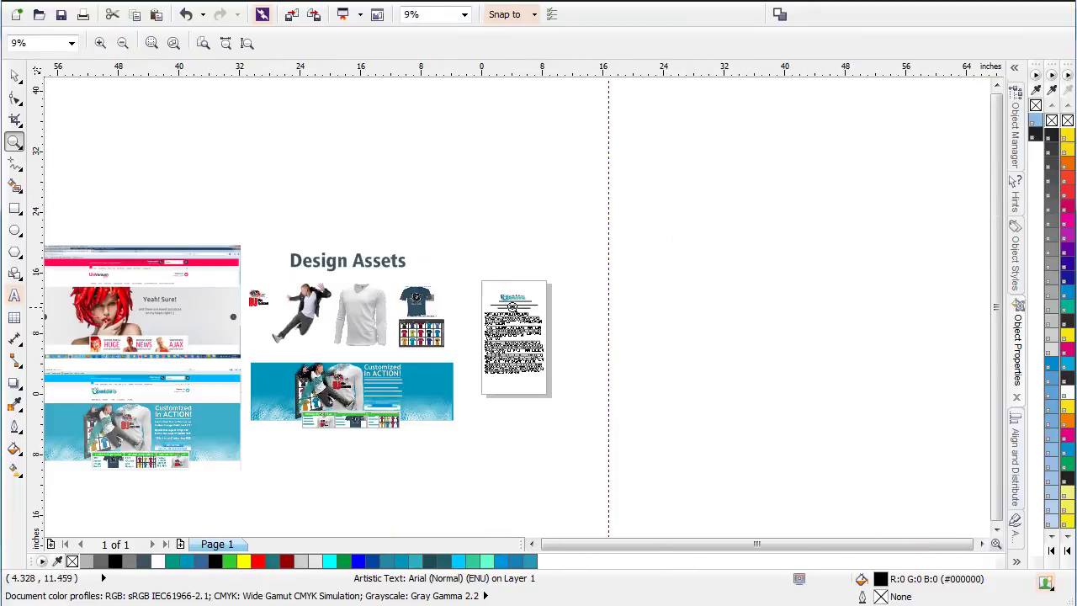
scroll(277, 357, "up", 2)
scroll(527, 288, "up", 2)
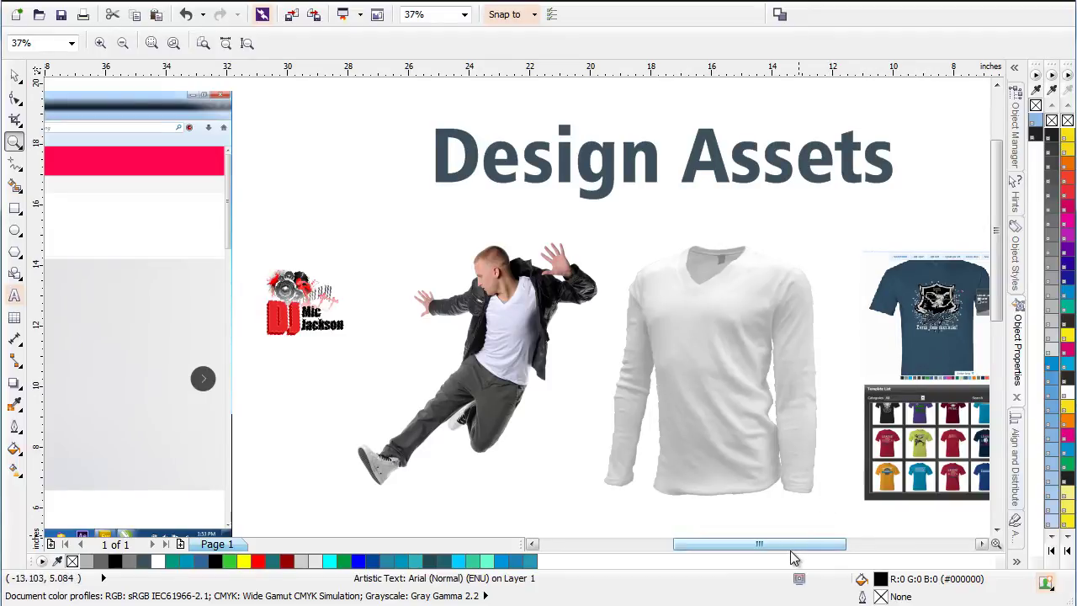
left_click_drag(793, 548, 834, 545)
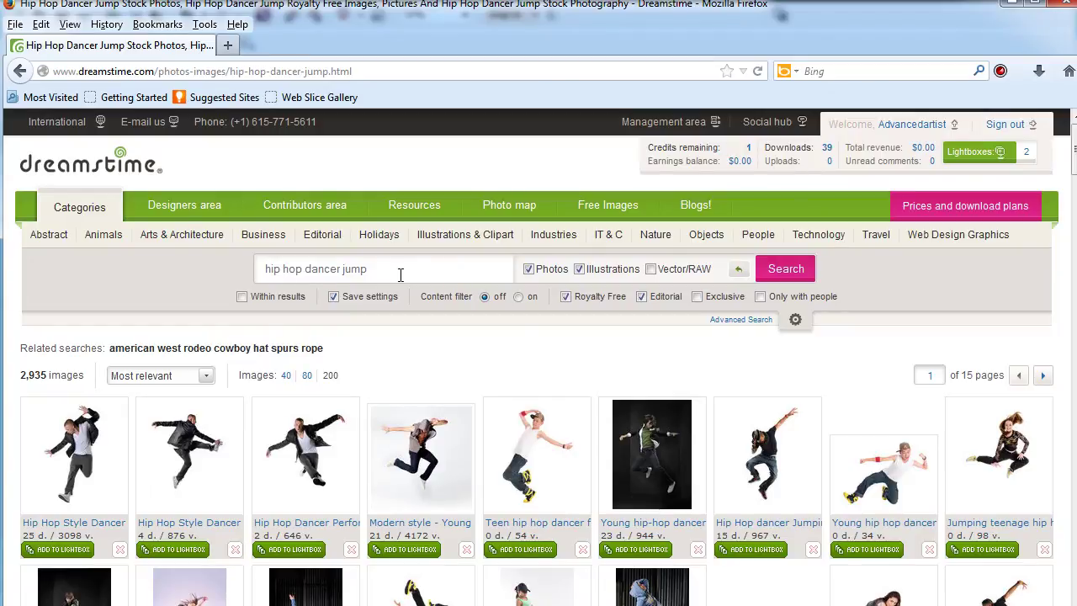
mouse_move(71, 459)
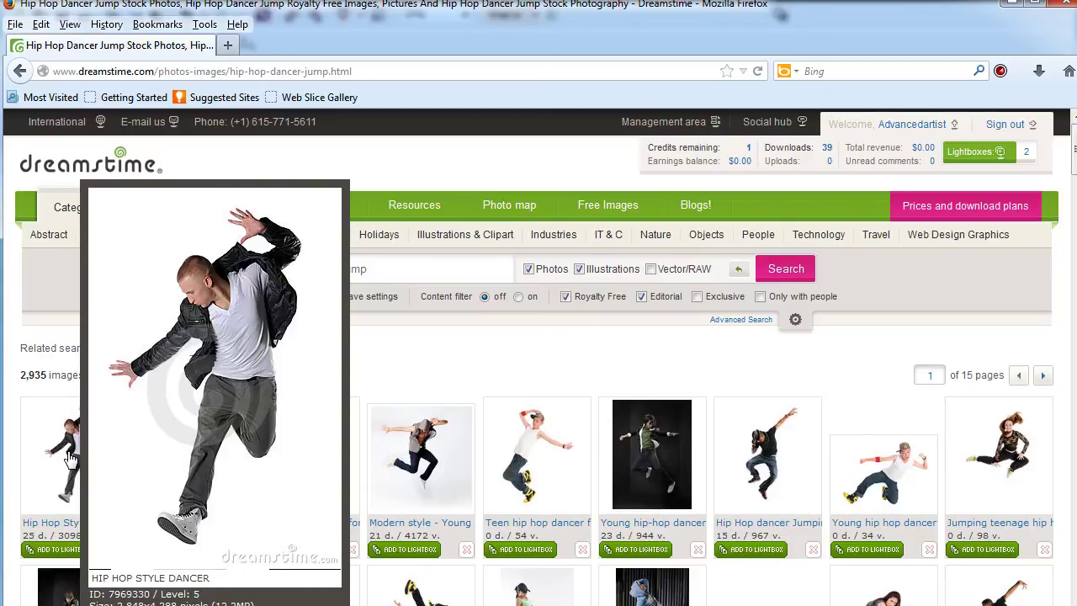
left_click(1018, 4)
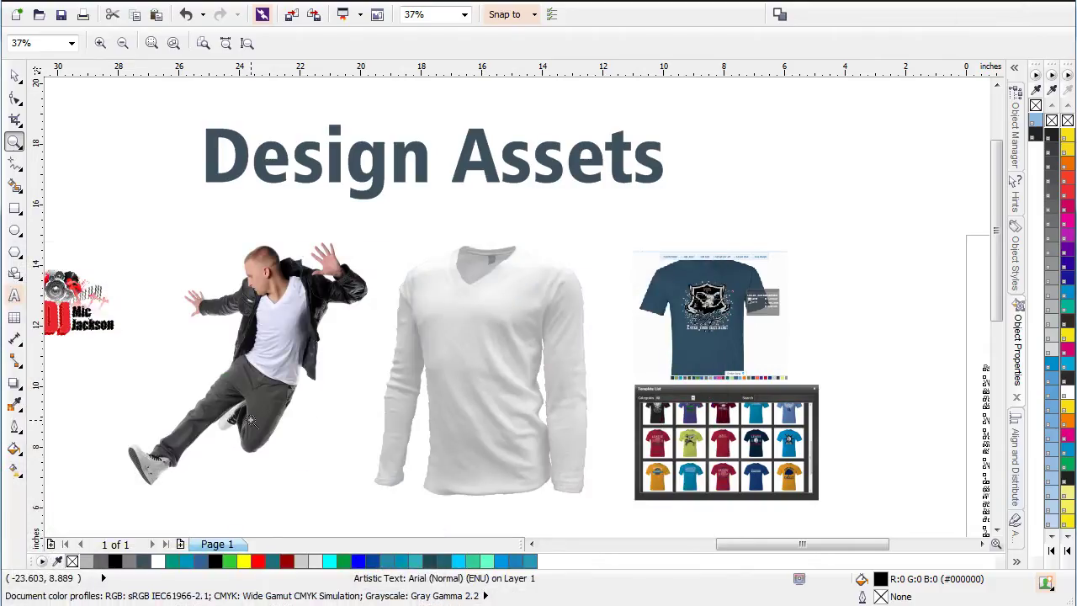
- Examine the UniVersum theme screenshot and the dancer, DJ logo and white shirt images under Design Assets
right_click(379, 413)
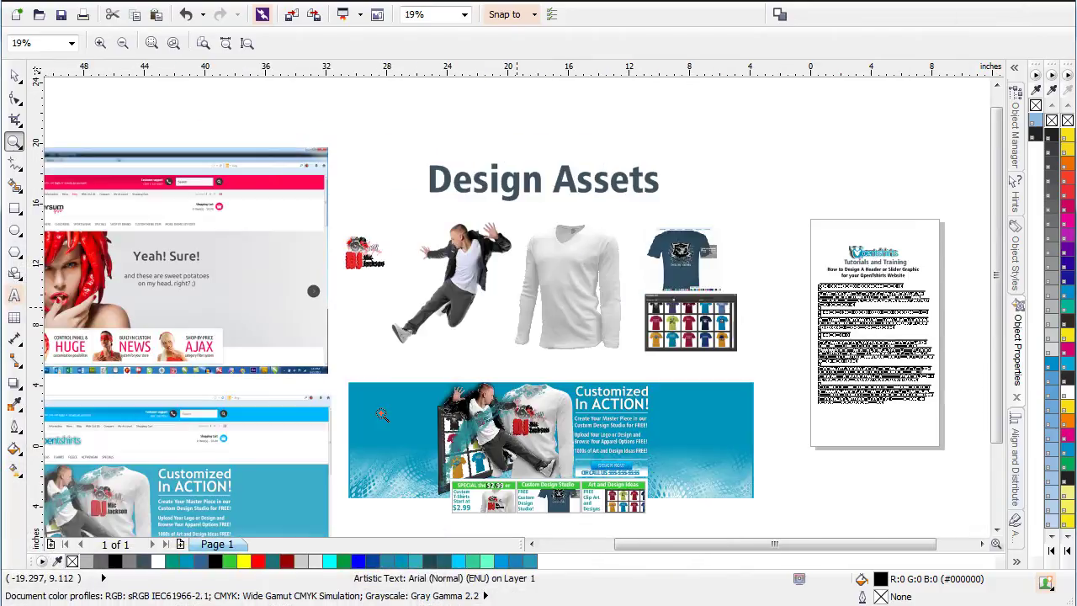
left_click(404, 286)
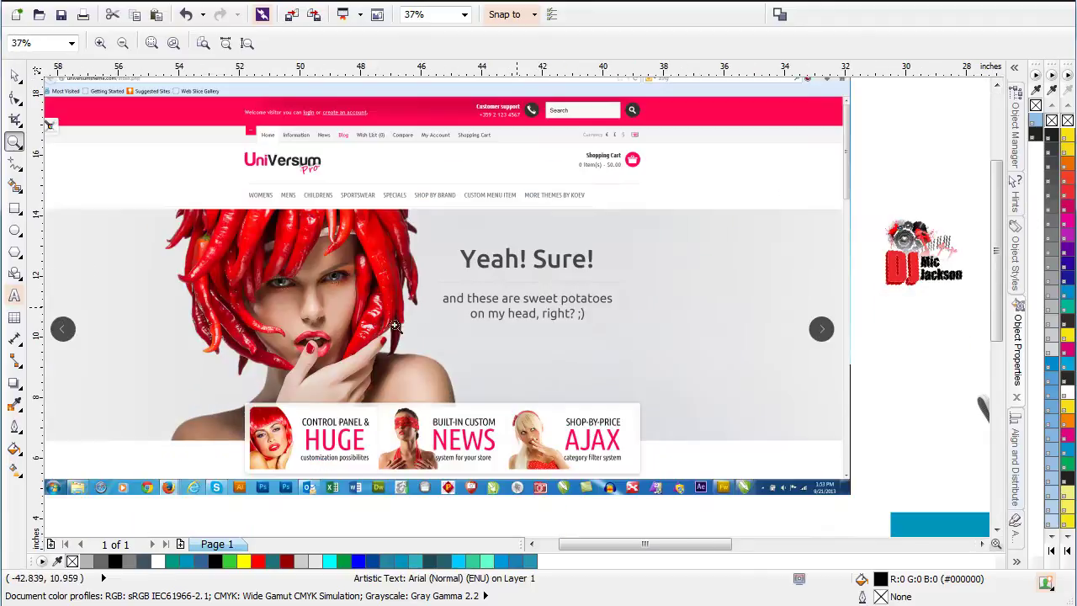
left_click(394, 324)
right_click(336, 276)
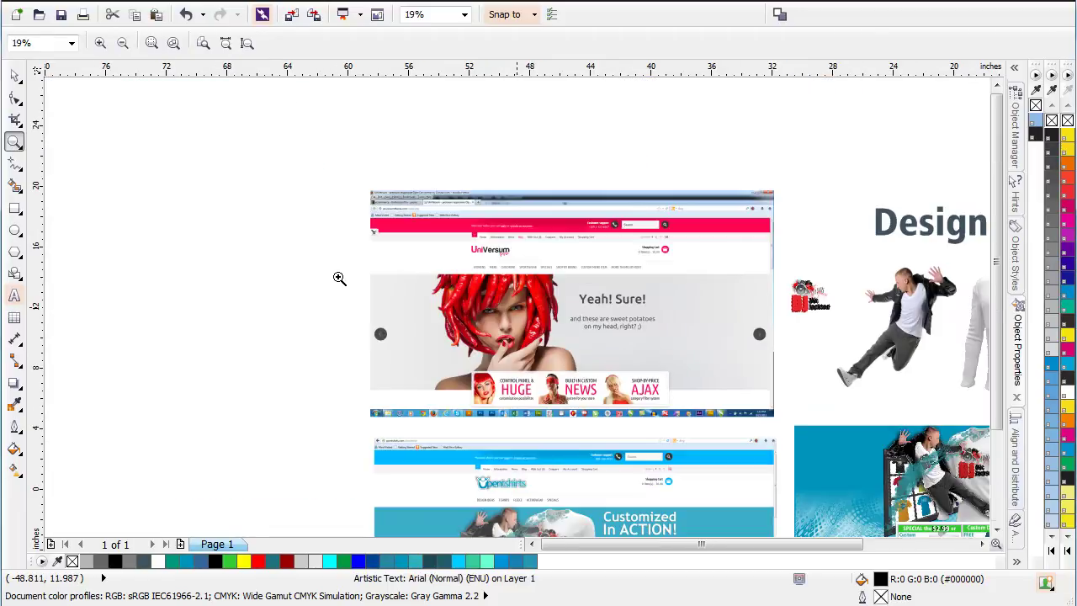
key("F3")
left_click(729, 331)
left_click(713, 326)
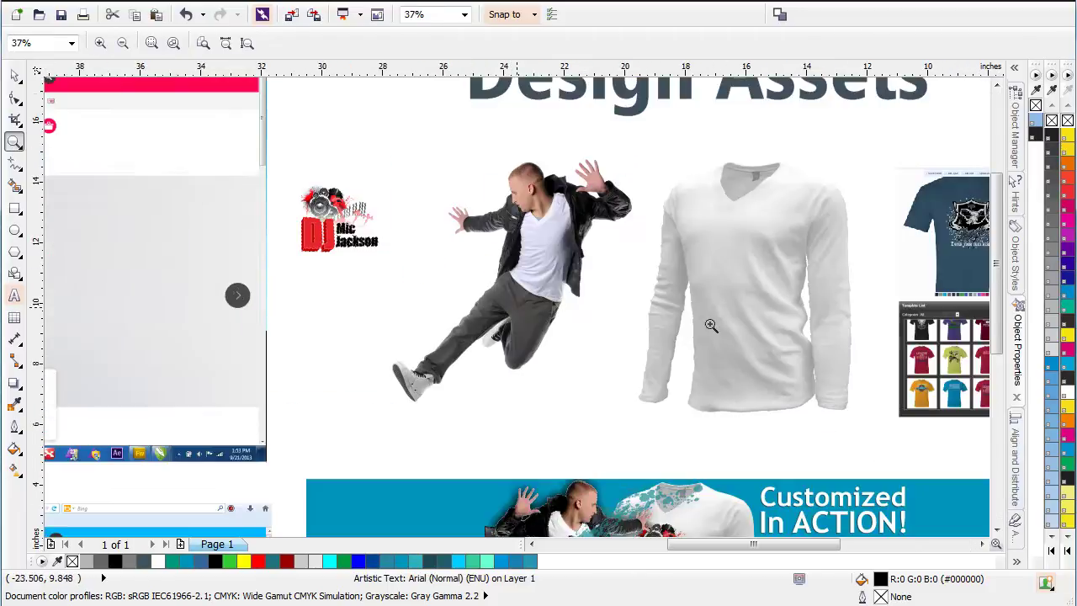
left_click(515, 301)
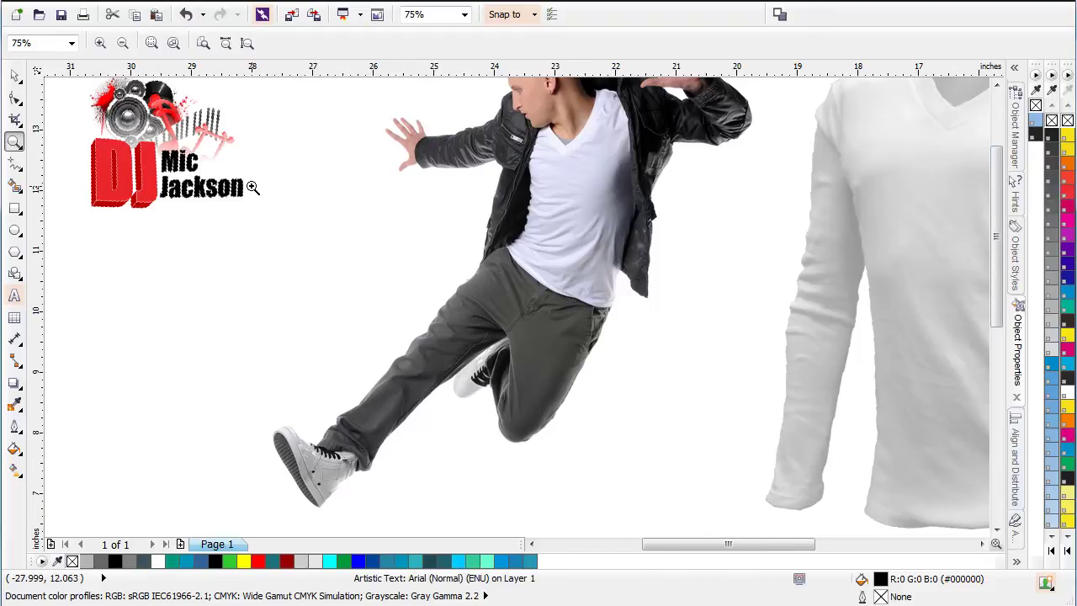
right_click(252, 185)
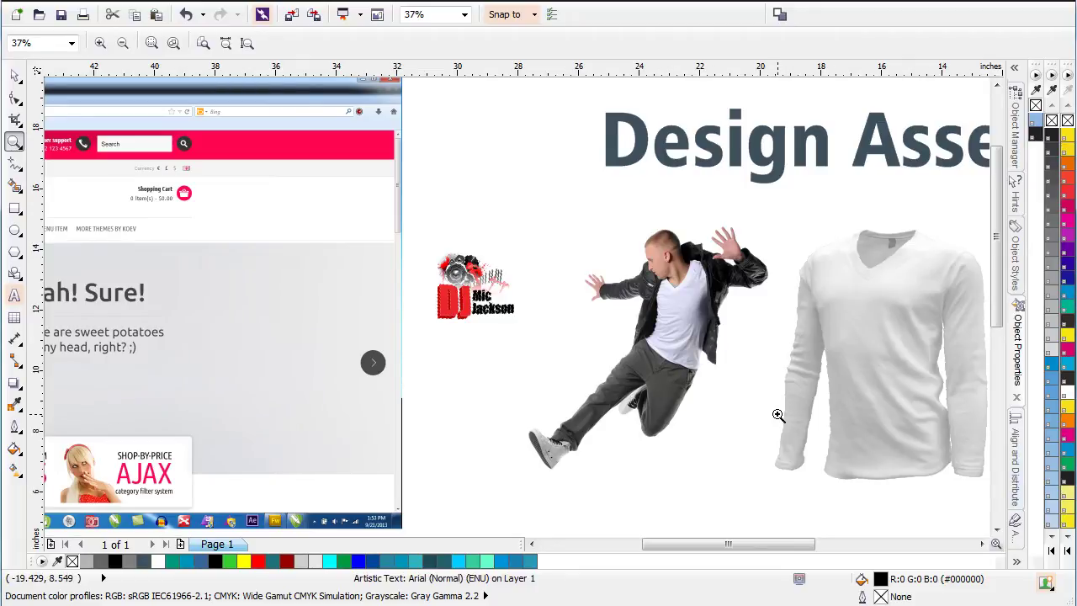
- Move the jumping dancer bitmap about 2.2 inches to the right so it overlaps the white long-sleeve shirt
left_click(14, 75)
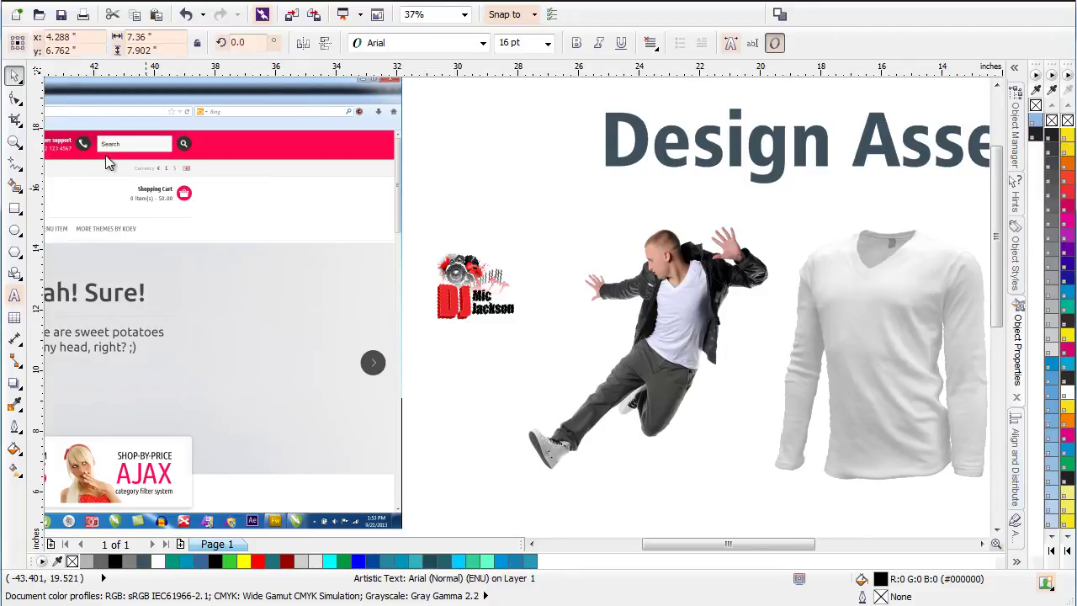
left_click(694, 354)
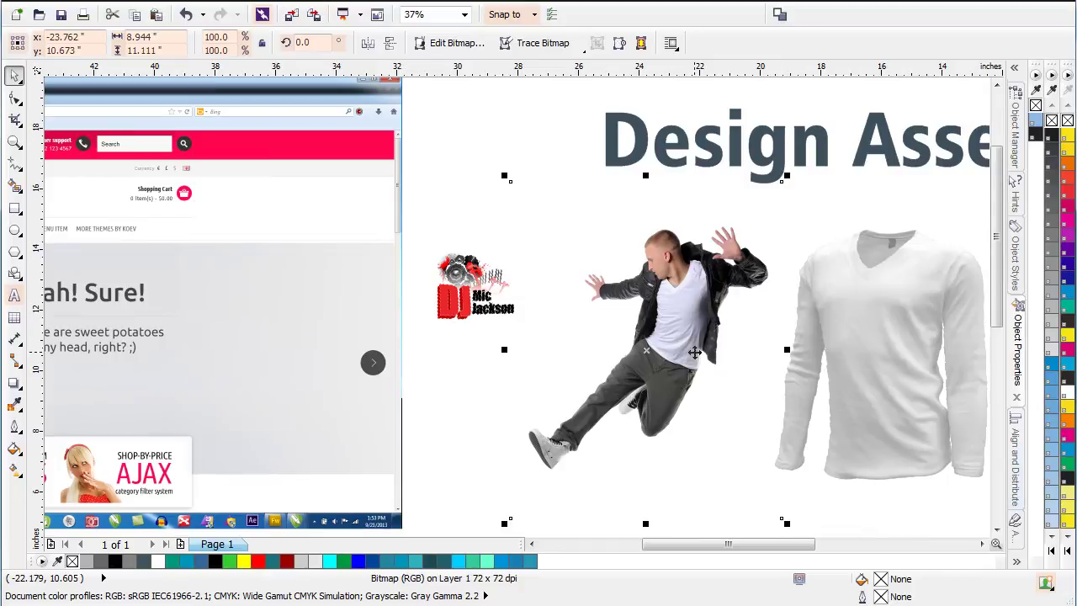
left_click_drag(694, 353, 762, 366)
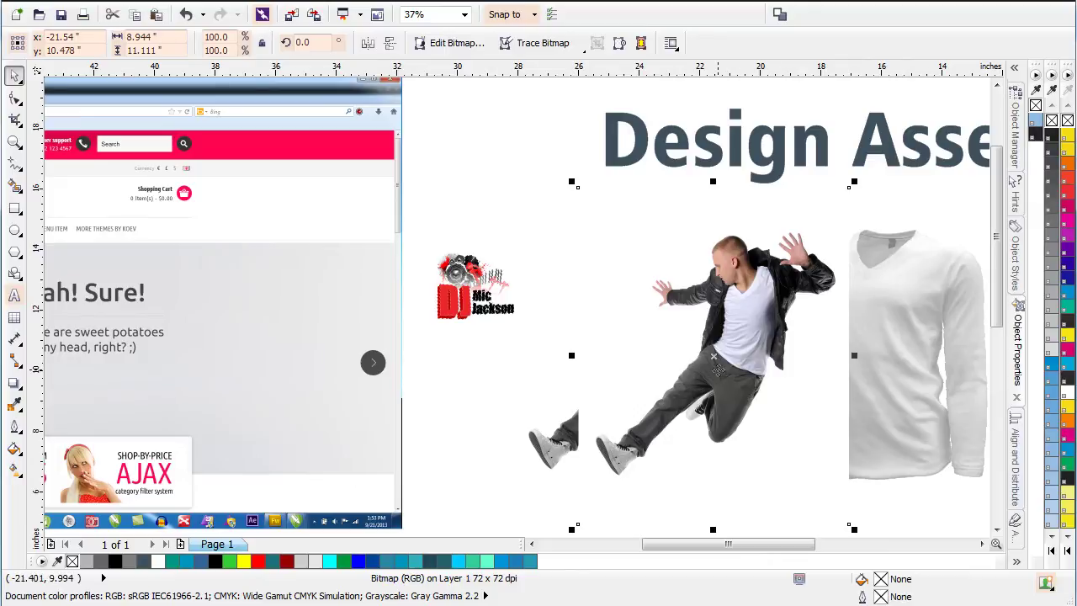
- Open the dancer bitmap for editing in Corel PHOTO-PAINT, maximize its image window and convert the Background into an object
left_click(461, 52)
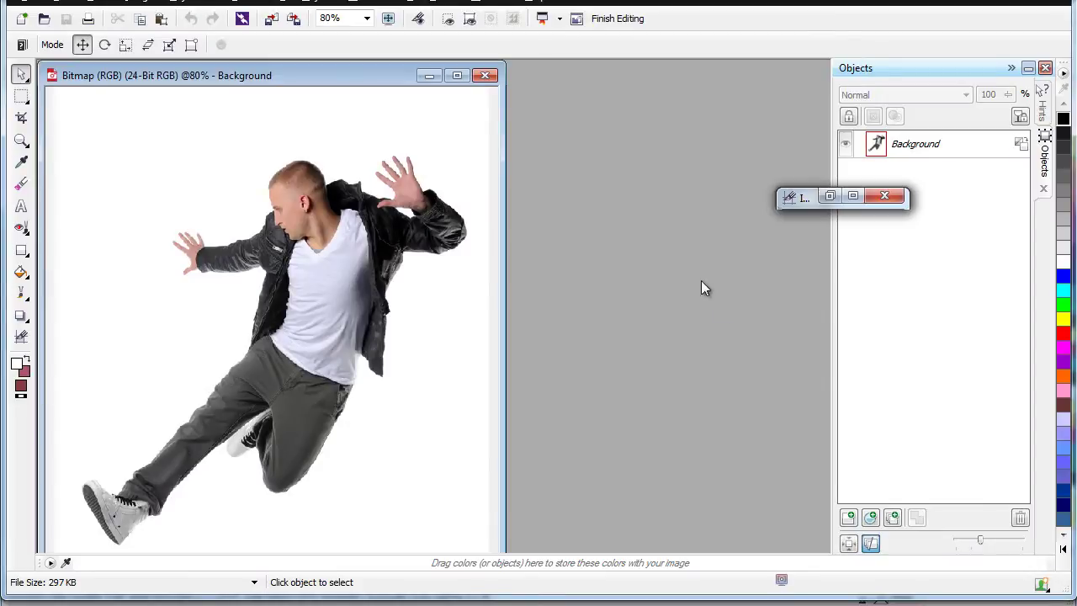
left_click(457, 76)
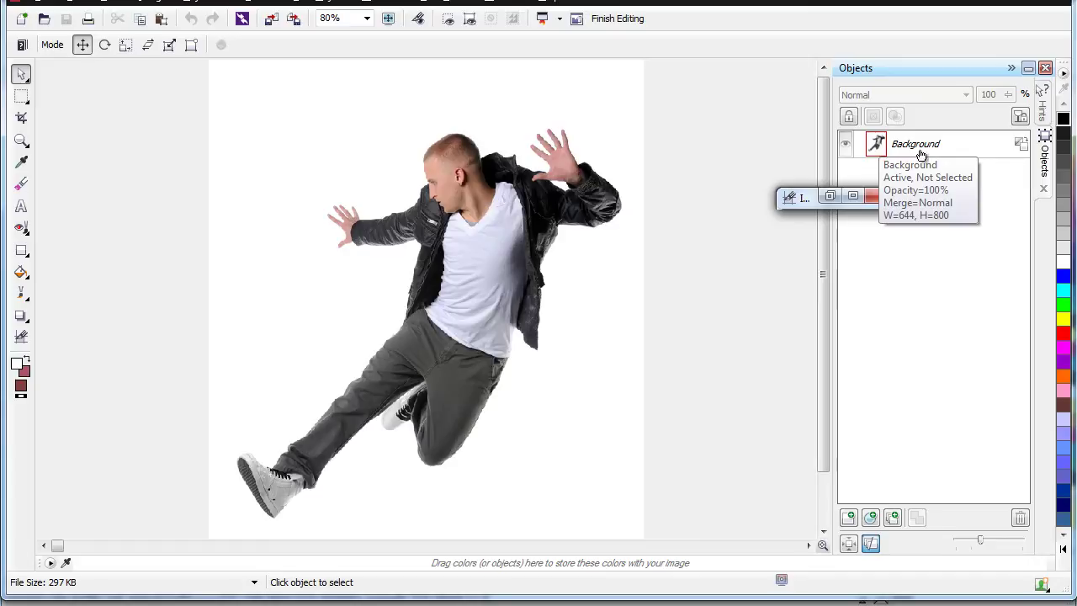
left_click(1011, 68)
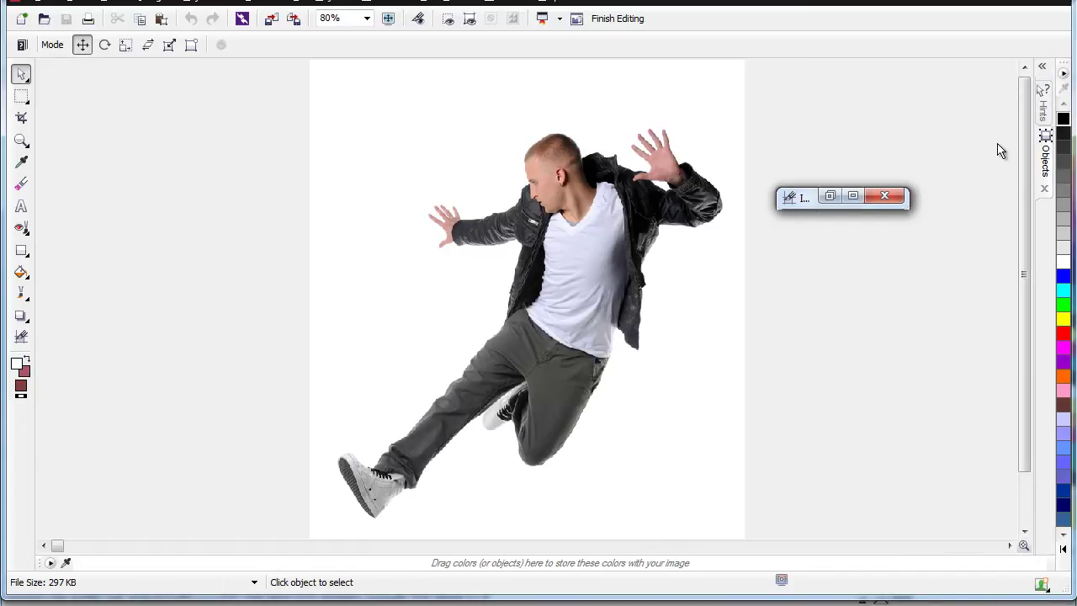
left_click(1042, 67)
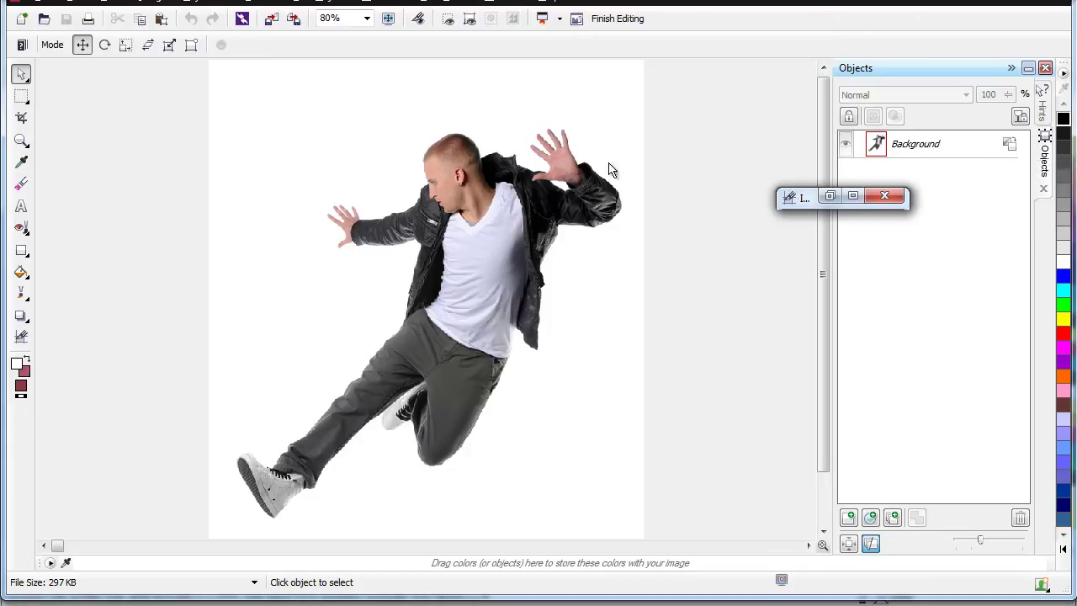
left_click(1010, 147)
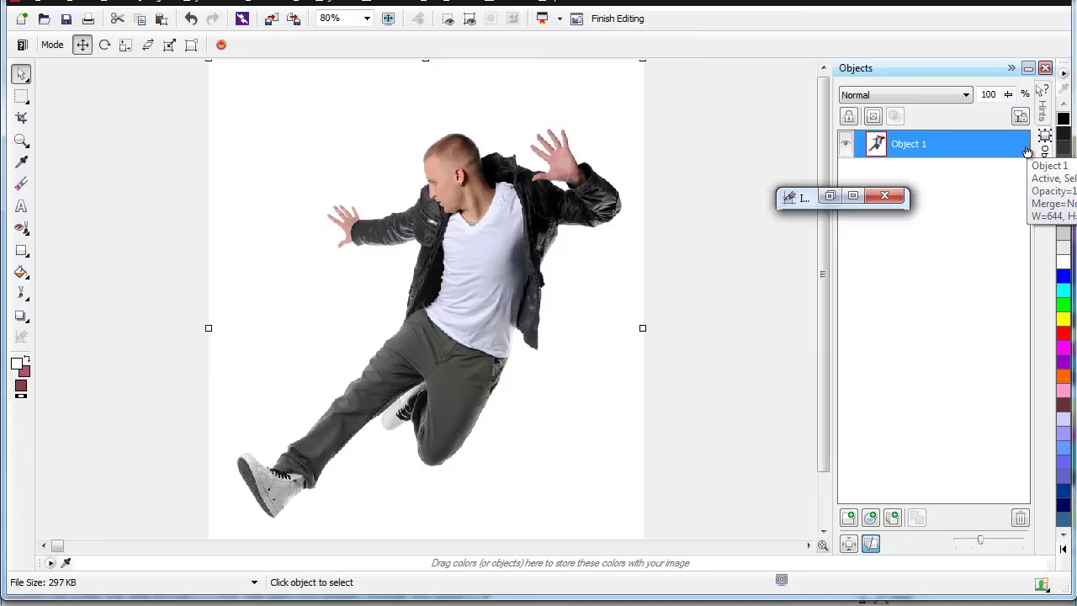
- Select the white background around the dancer with the Magic Wand Mask
left_click(28, 103)
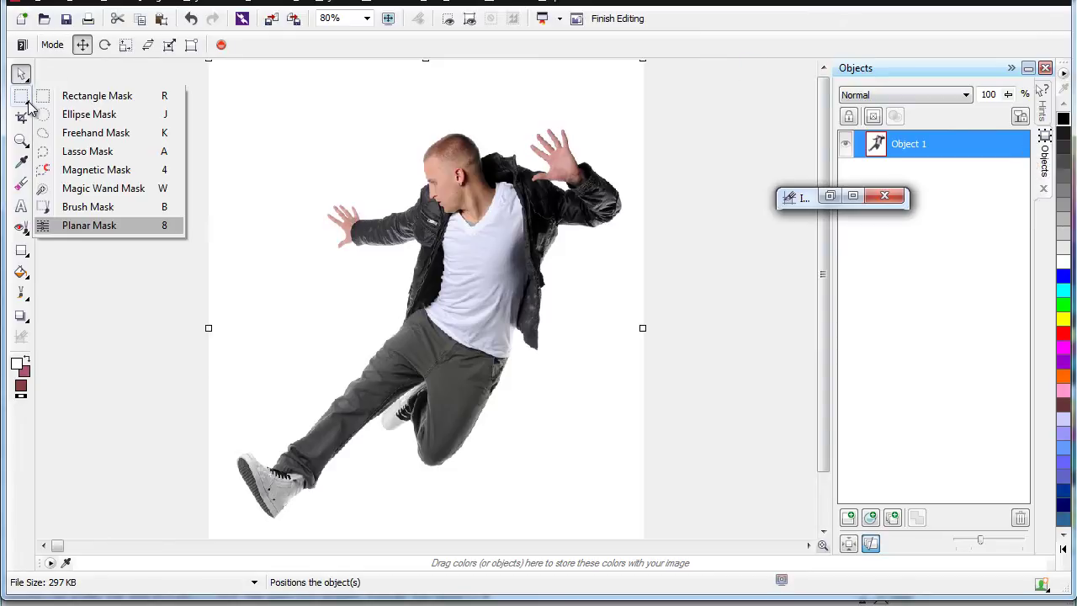
left_click(84, 188)
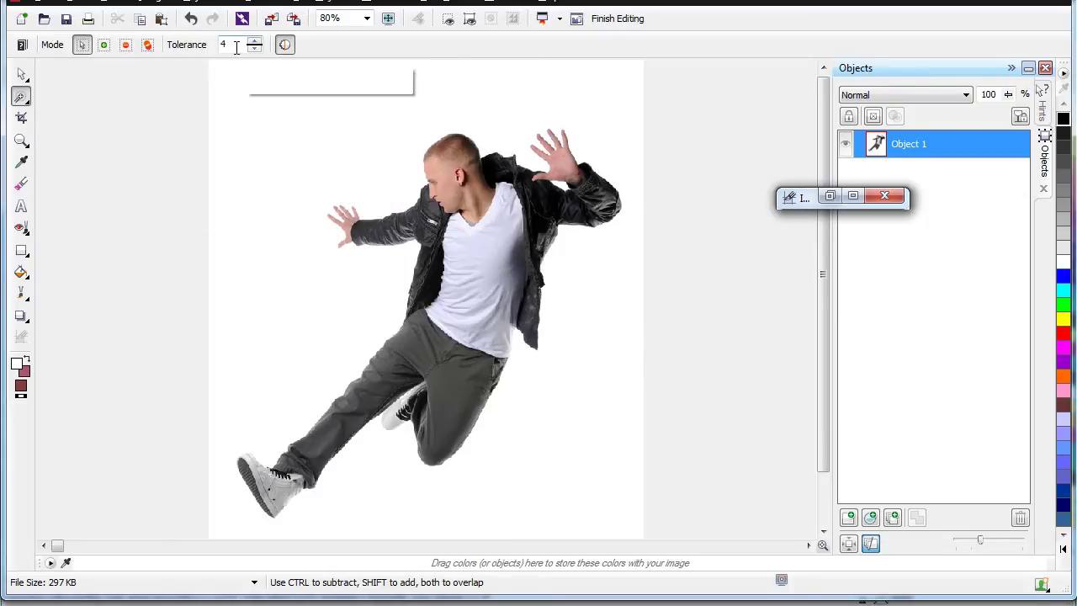
left_click(391, 171)
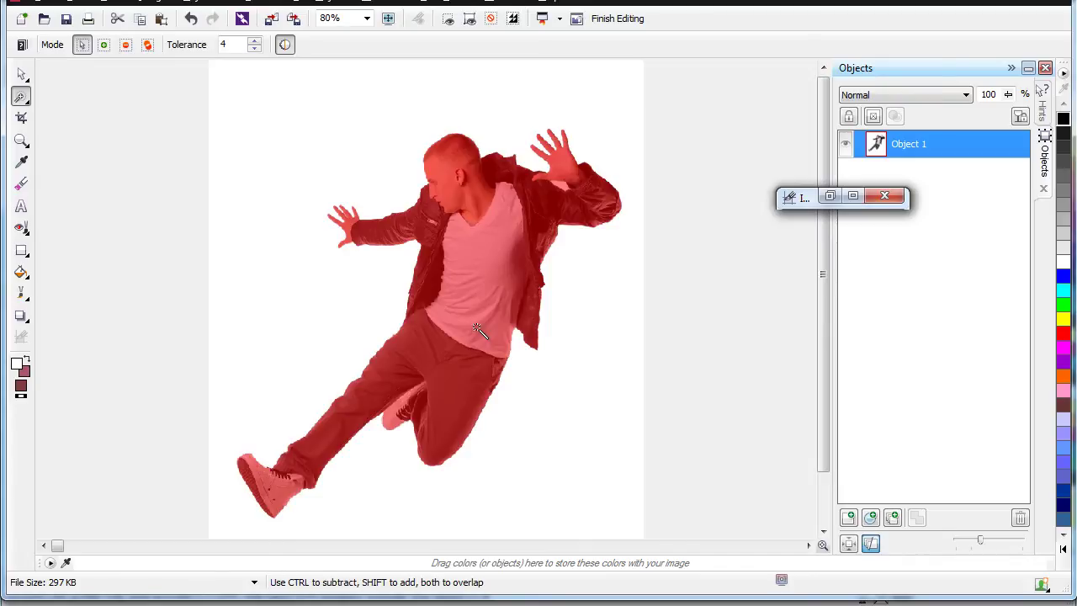
- Inspect the masked edges around the dancer's raised hand and undo the background mask
scroll(551, 205, "up", 2)
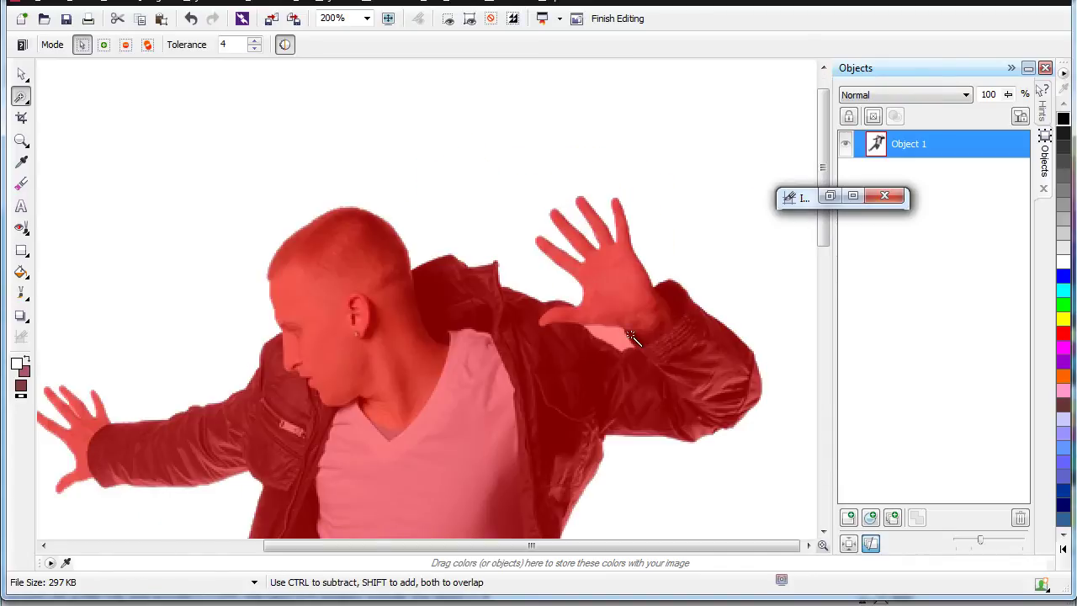
scroll(547, 205, "up", 1)
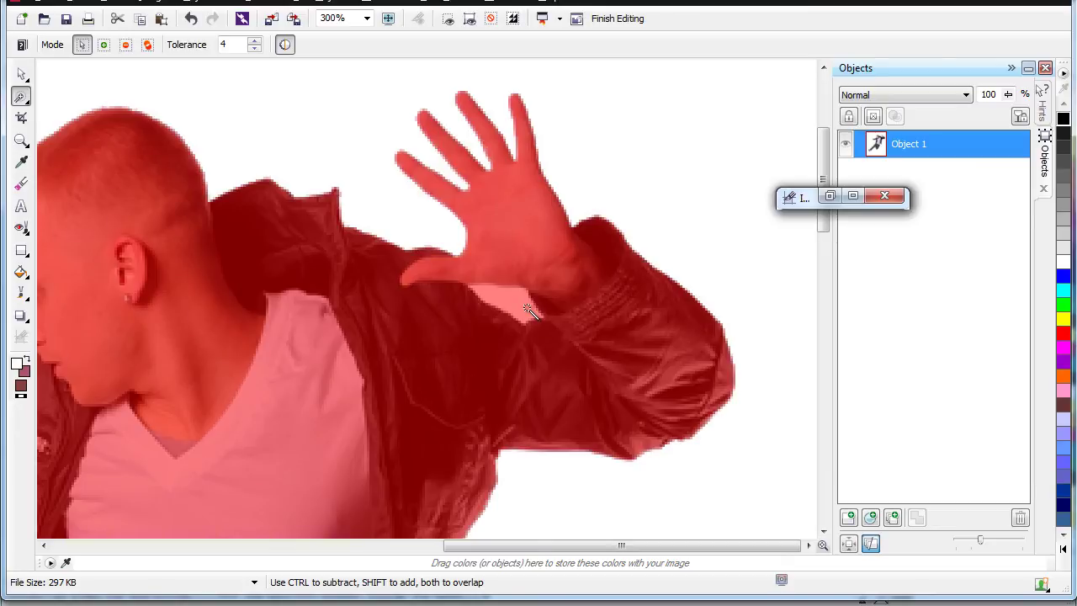
scroll(528, 311, "up", 1)
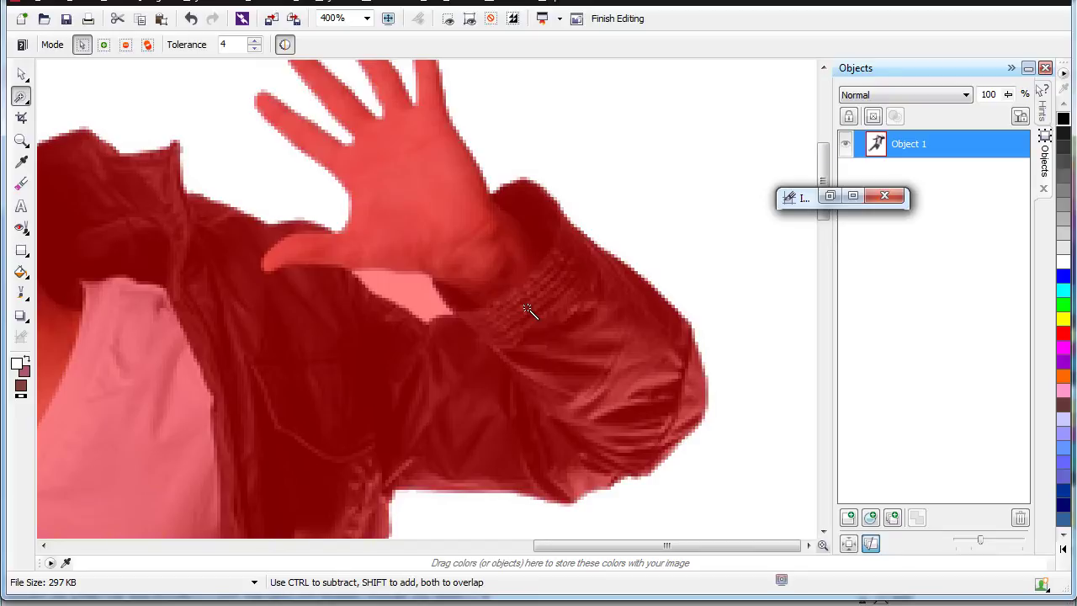
key("ctrl")
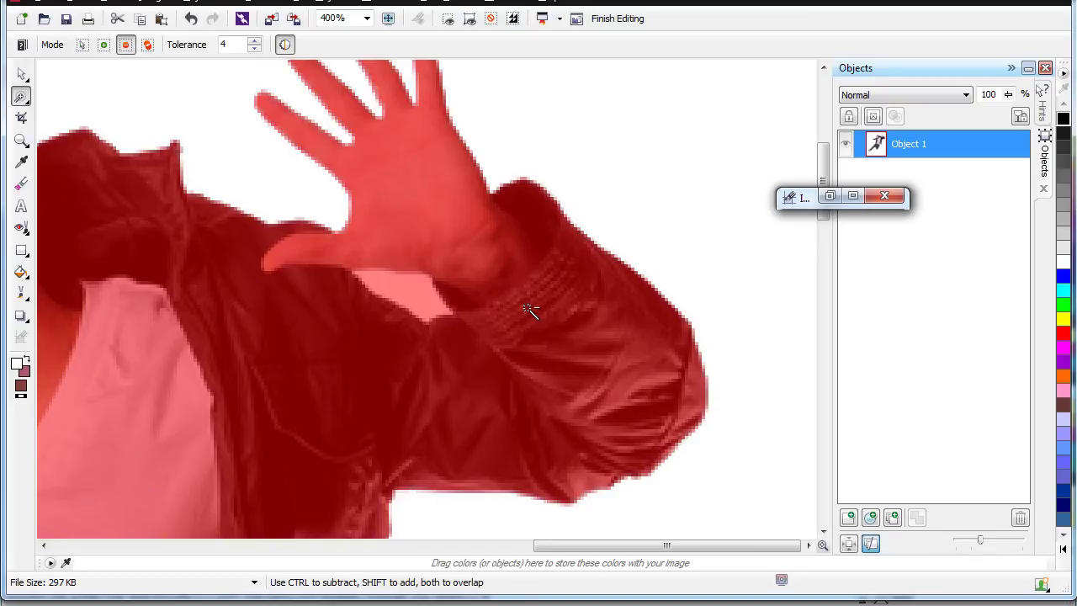
key("ctrl+z")
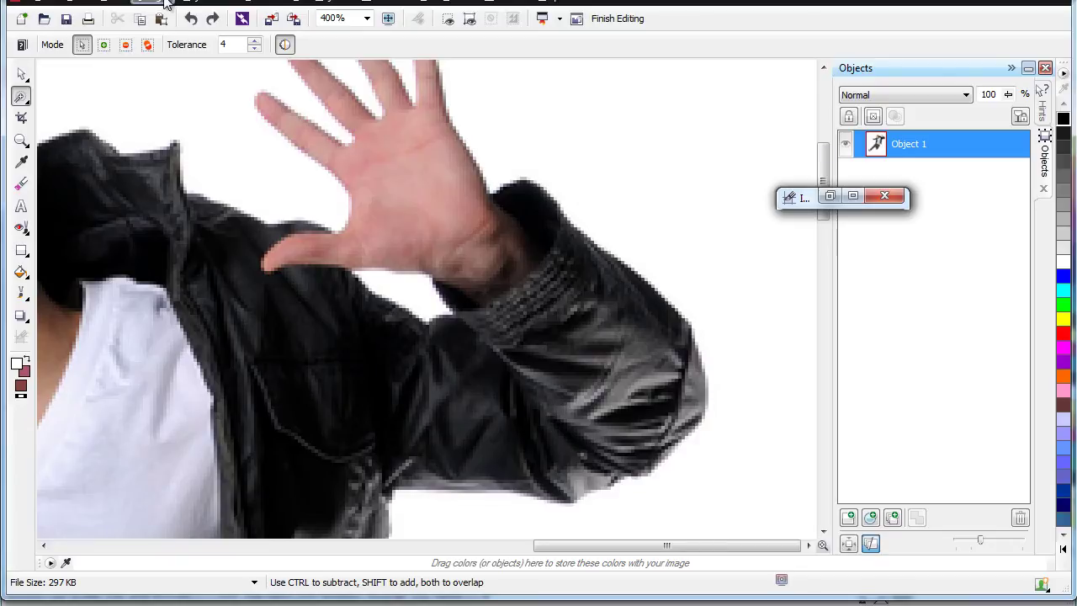
- Resample the dancer image to a resolution of 300 dpi
left_click(166, 4)
left_click(178, 56)
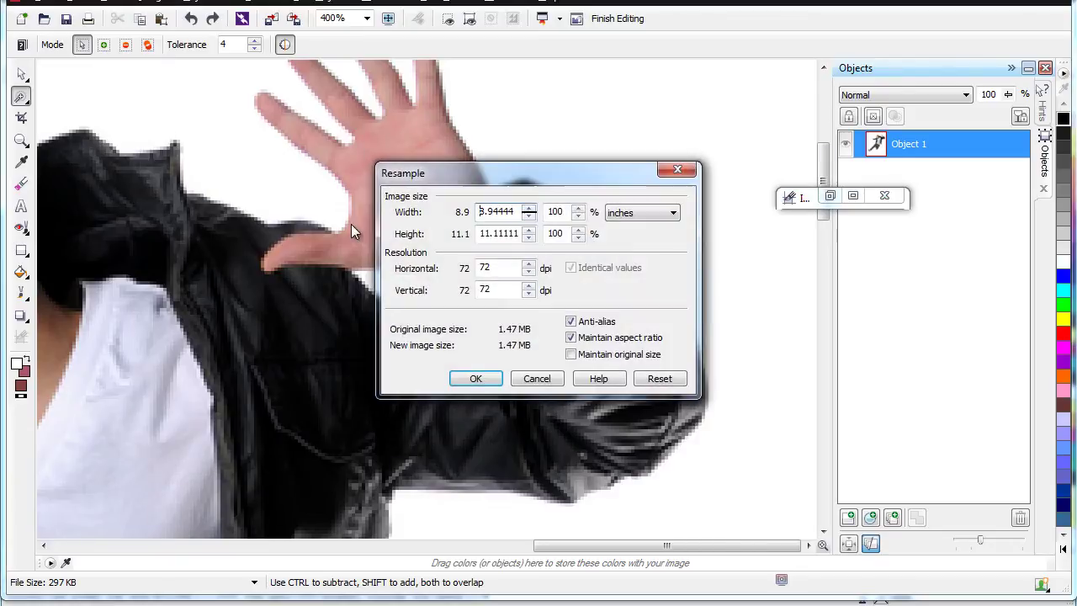
double_click(502, 266)
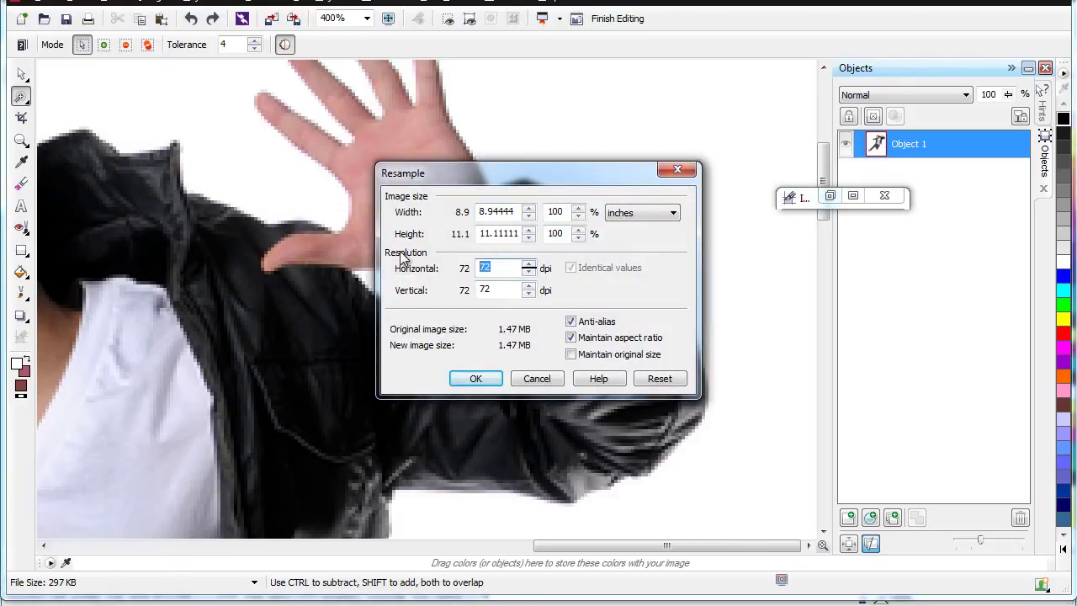
type("300")
key("Return")
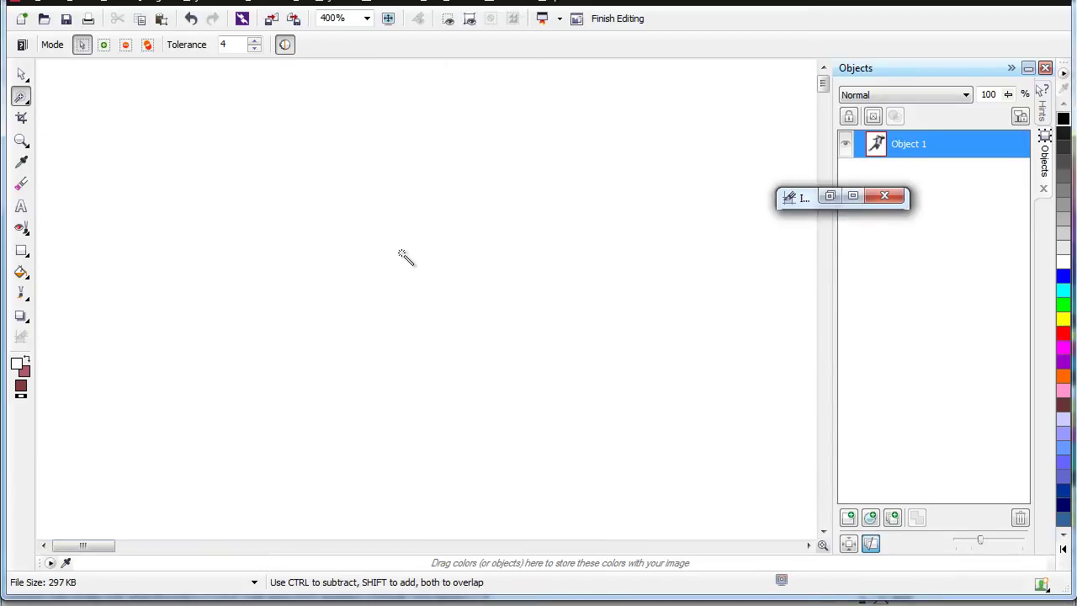
- Select the white background around the dancer again with the Magic Wand Mask at tolerance 4
scroll(403, 255, "down", 5)
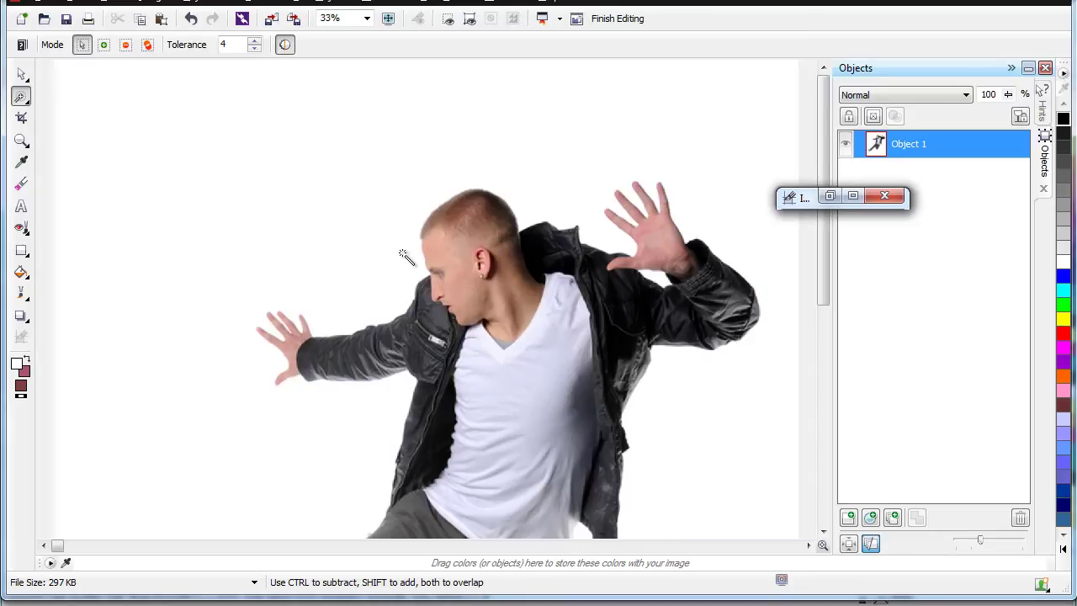
scroll(555, 246, "up", 2)
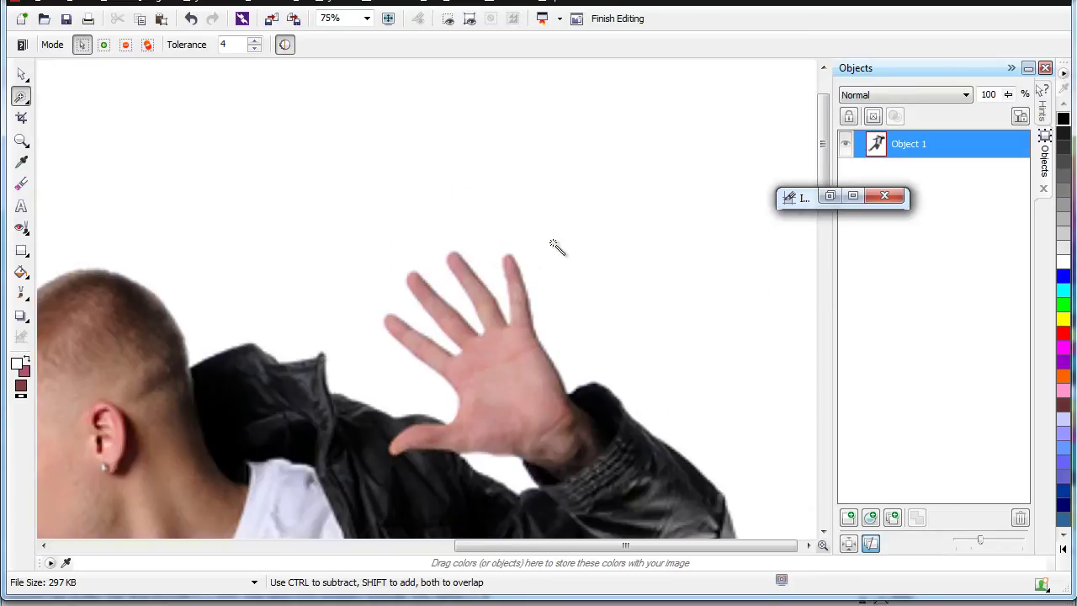
scroll(503, 318, "up", 2)
scroll(497, 321, "down", 2)
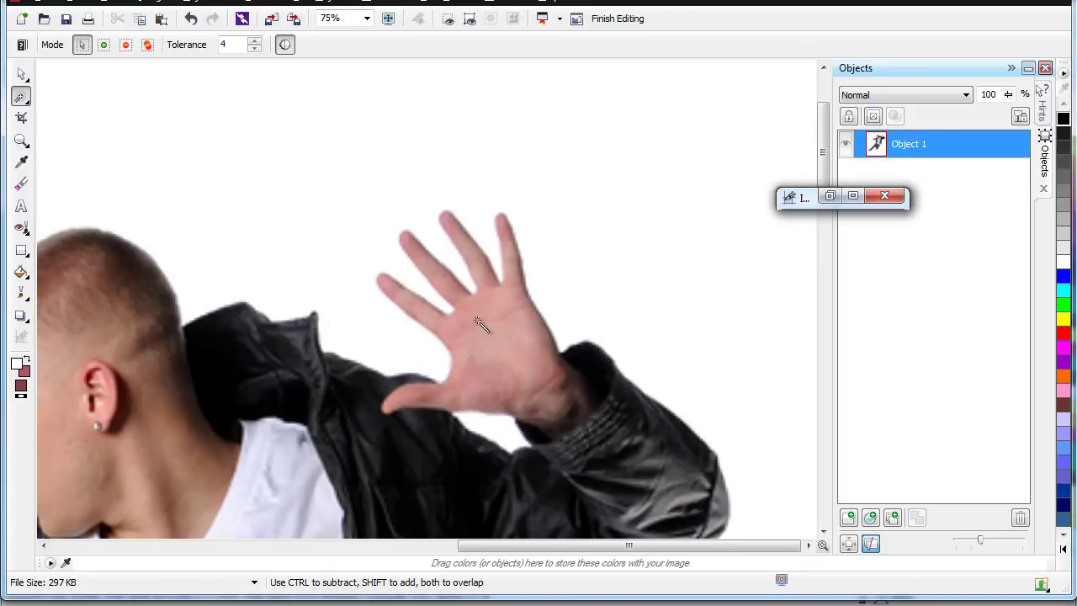
left_click(320, 244)
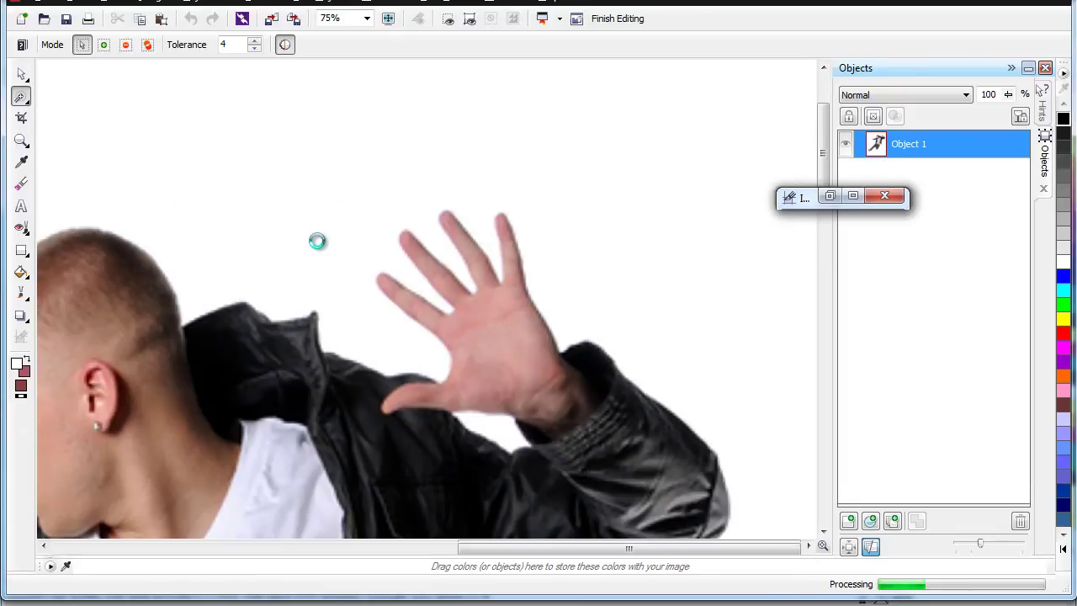
- Add the enclosed white gap between the raised hand and the jacket shoulder to the mask
scroll(488, 437, "up", 2)
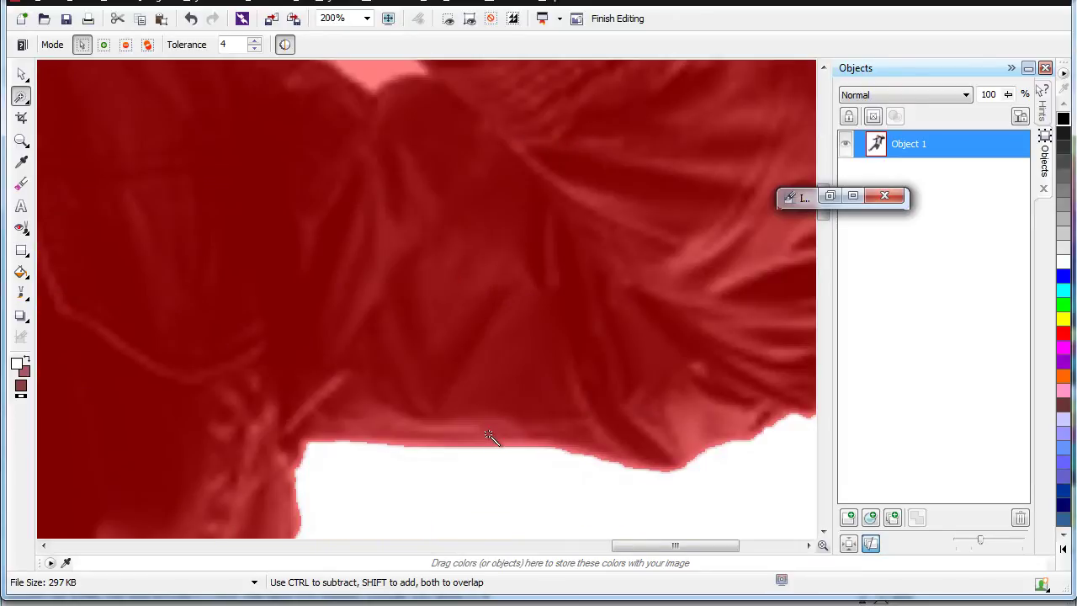
scroll(497, 235, "down", 2)
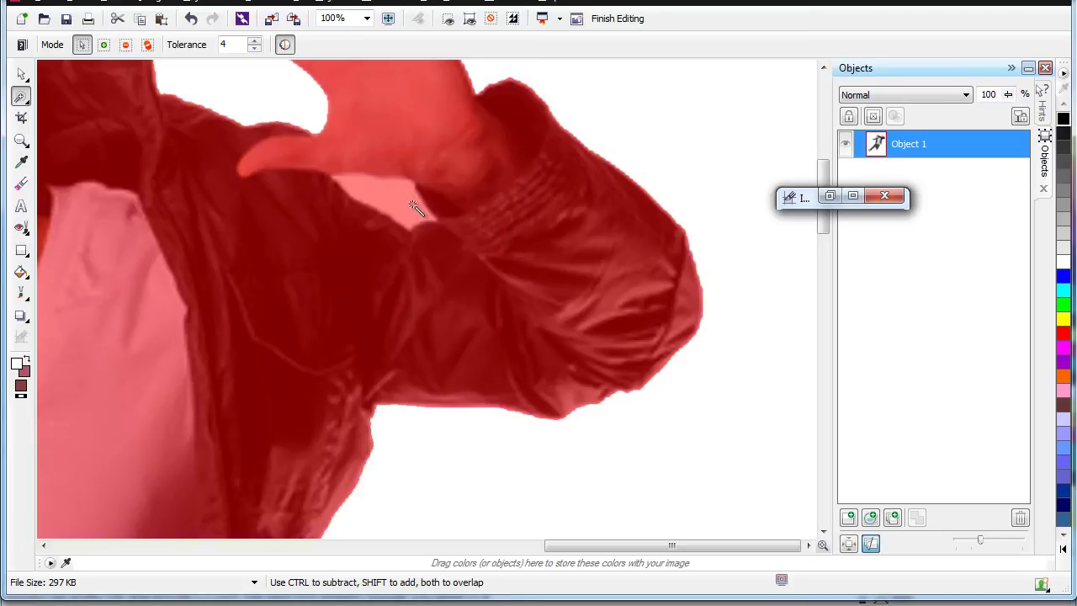
key("shift")
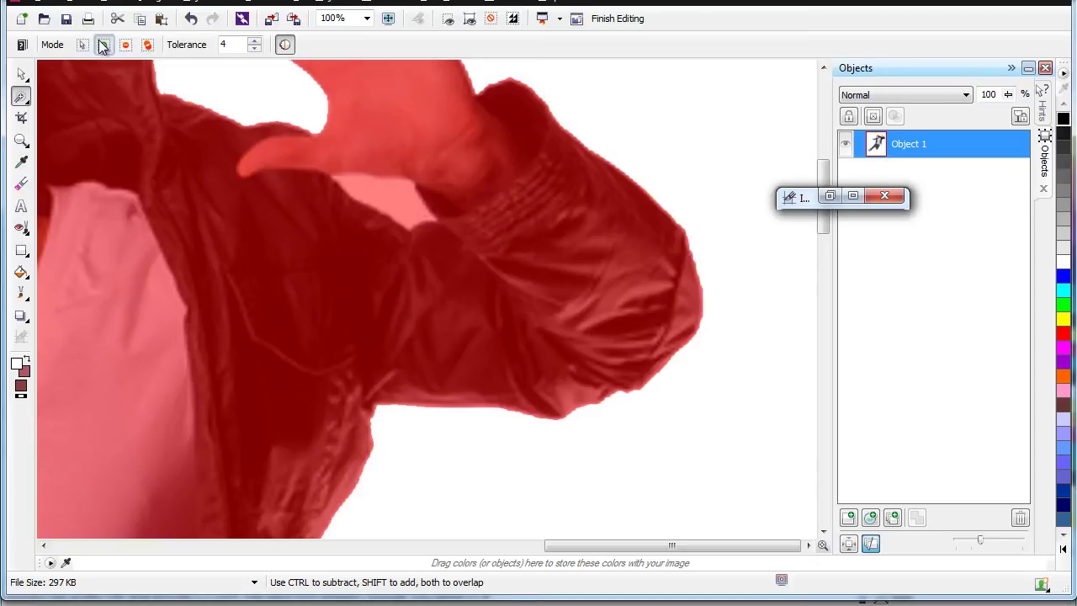
left_click(392, 195, "shift")
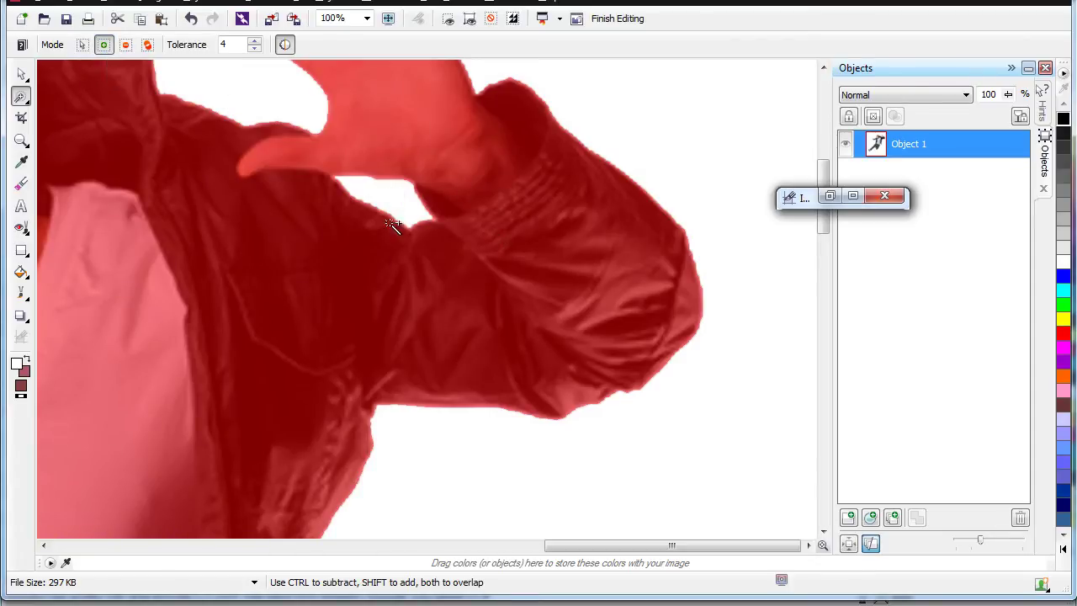
- Expand the mask outline with a width of 3
scroll(412, 208, "up", 3)
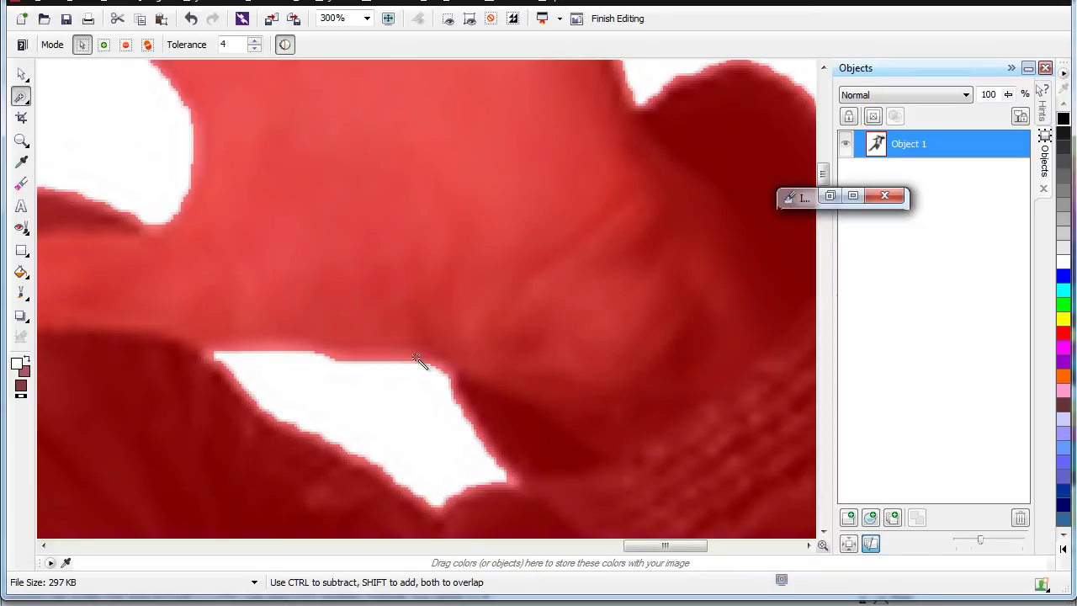
left_click(295, 6)
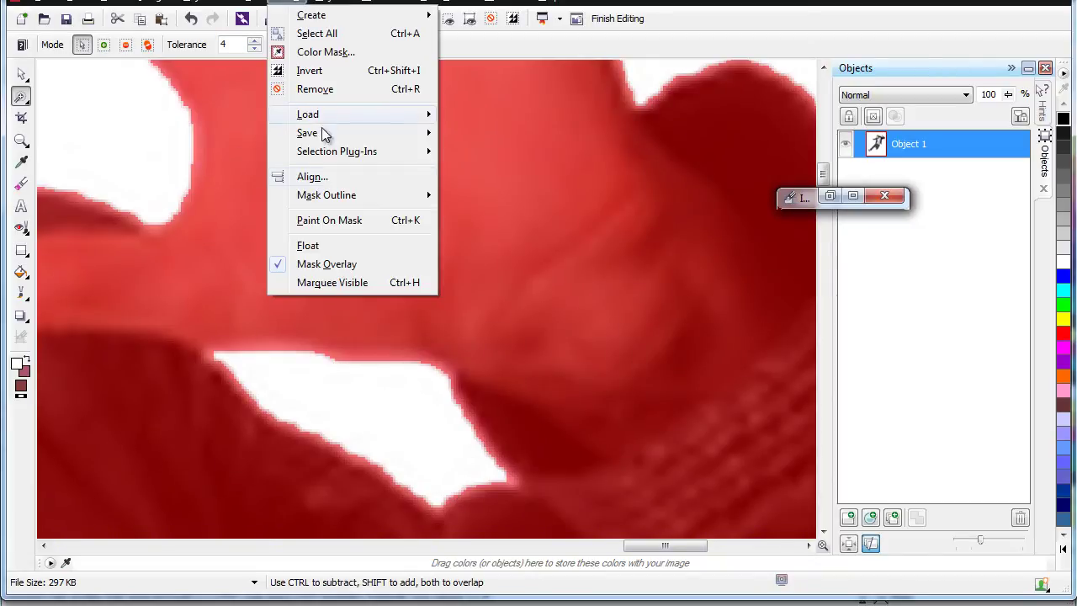
mouse_move(344, 198)
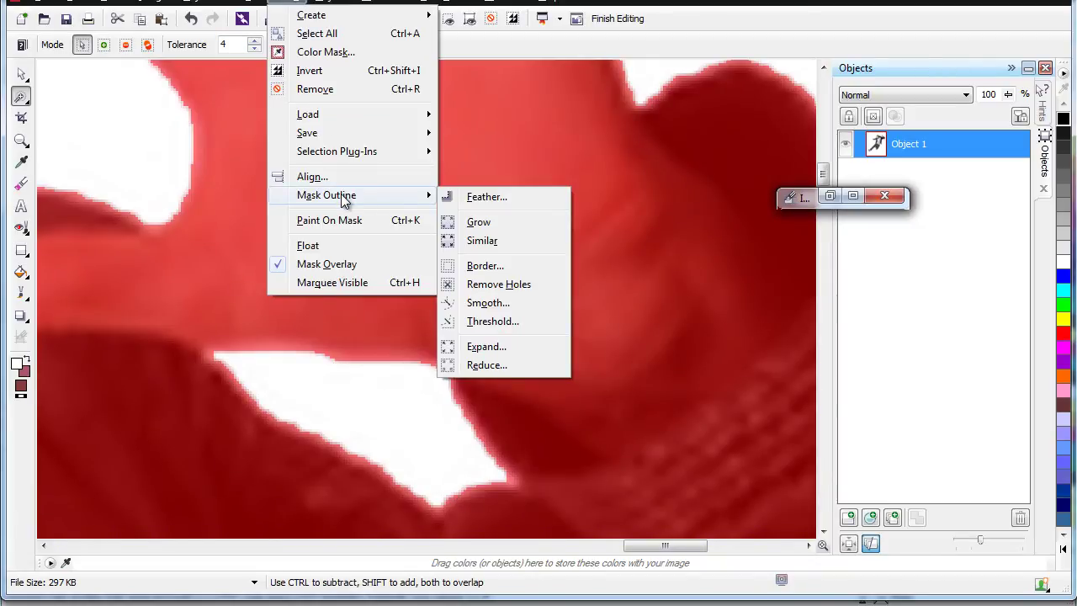
left_click(487, 347)
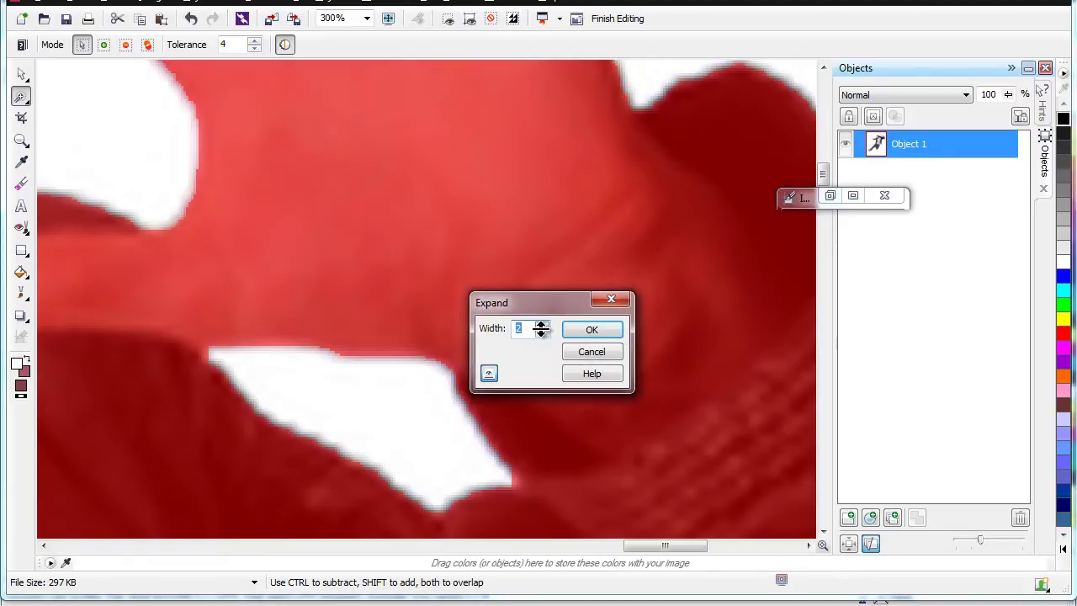
left_click(543, 326)
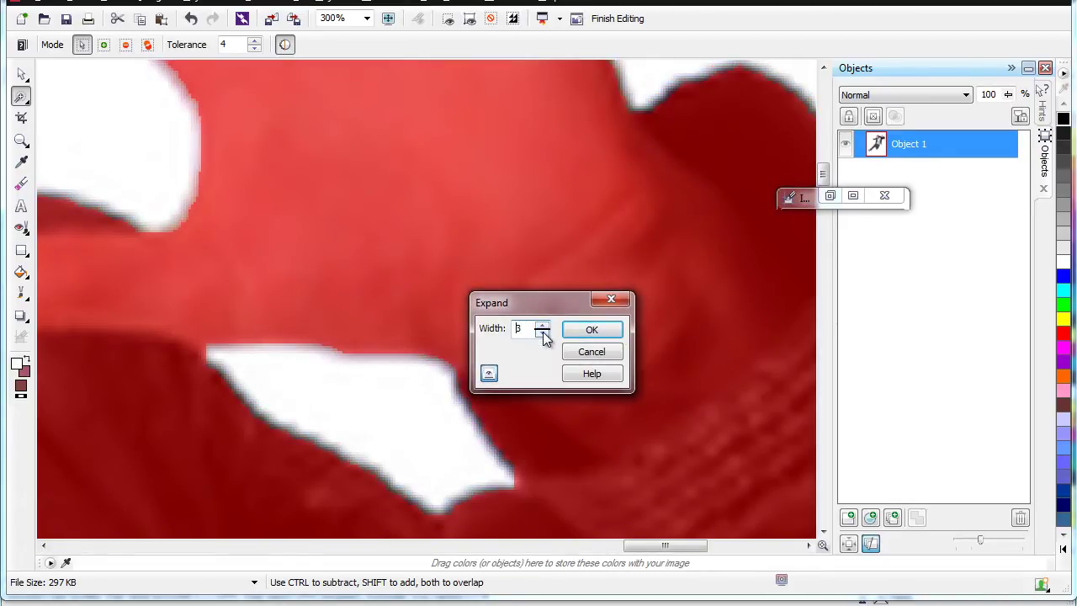
left_click(593, 332)
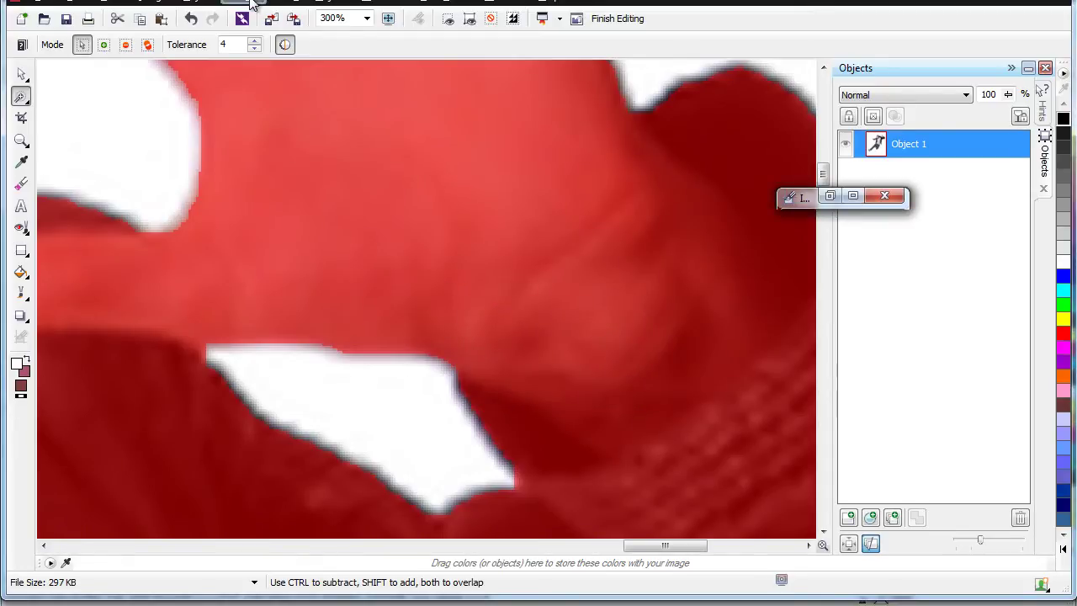
- Feather the mask outline with width 1, Outside direction and Linear edges
left_click(286, 5)
mouse_move(351, 201)
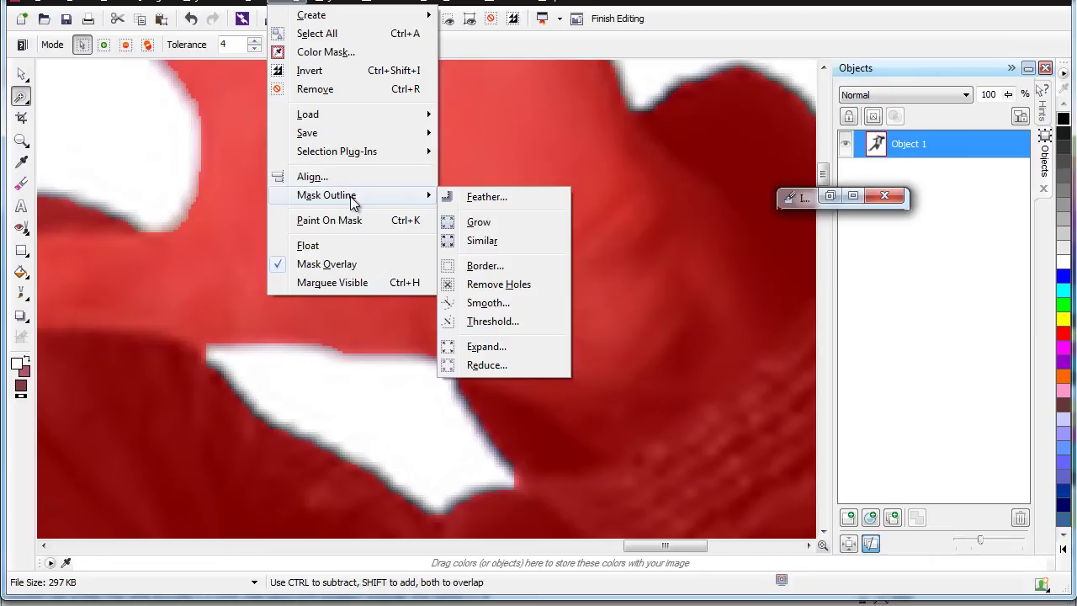
left_click(477, 198)
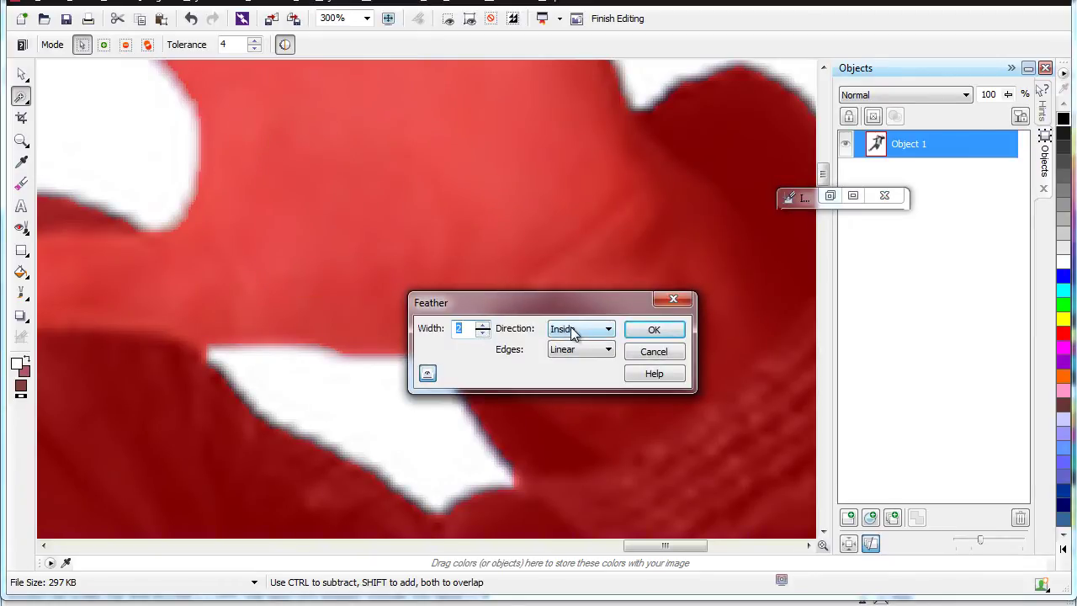
left_click(602, 331)
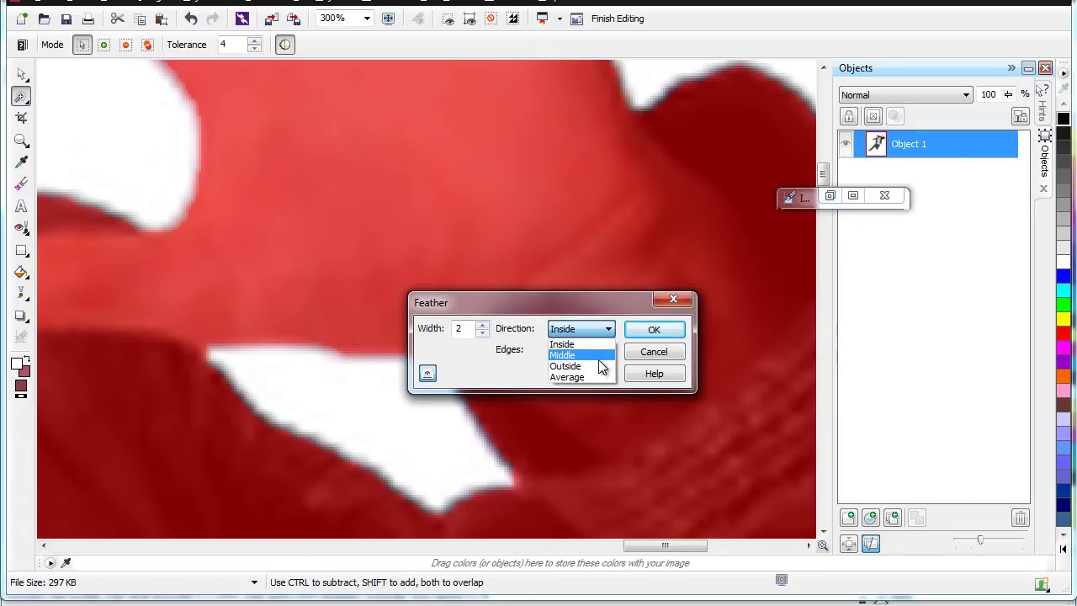
left_click(599, 367)
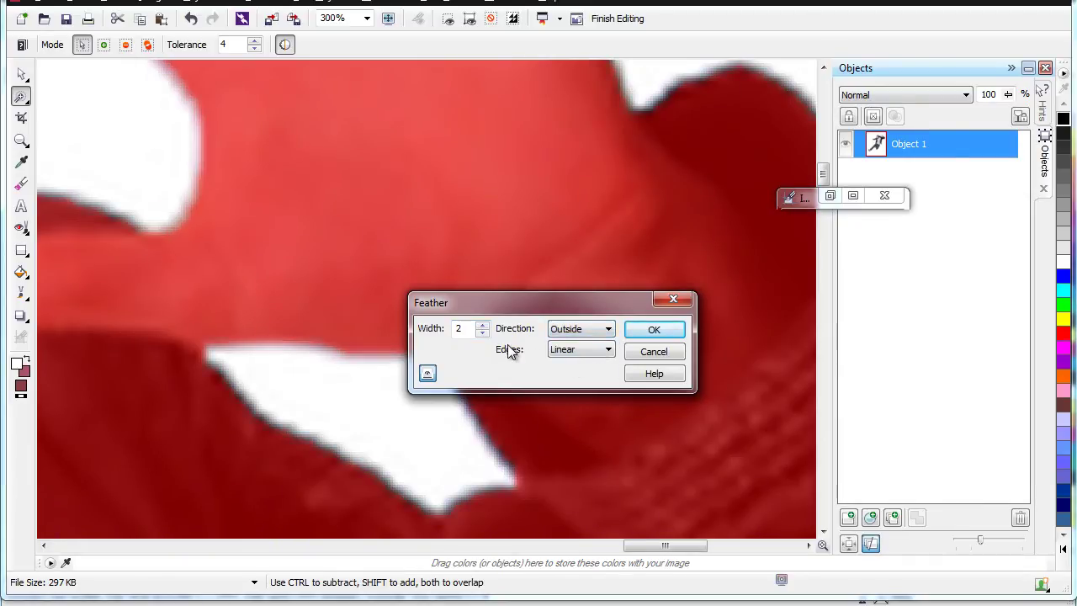
left_click(481, 332)
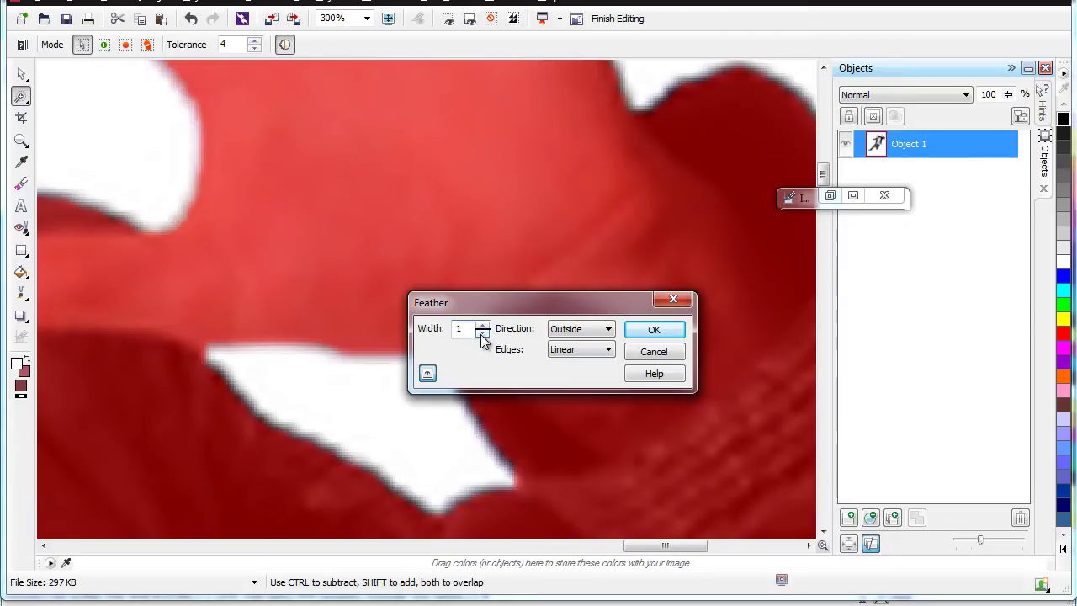
left_click(660, 333)
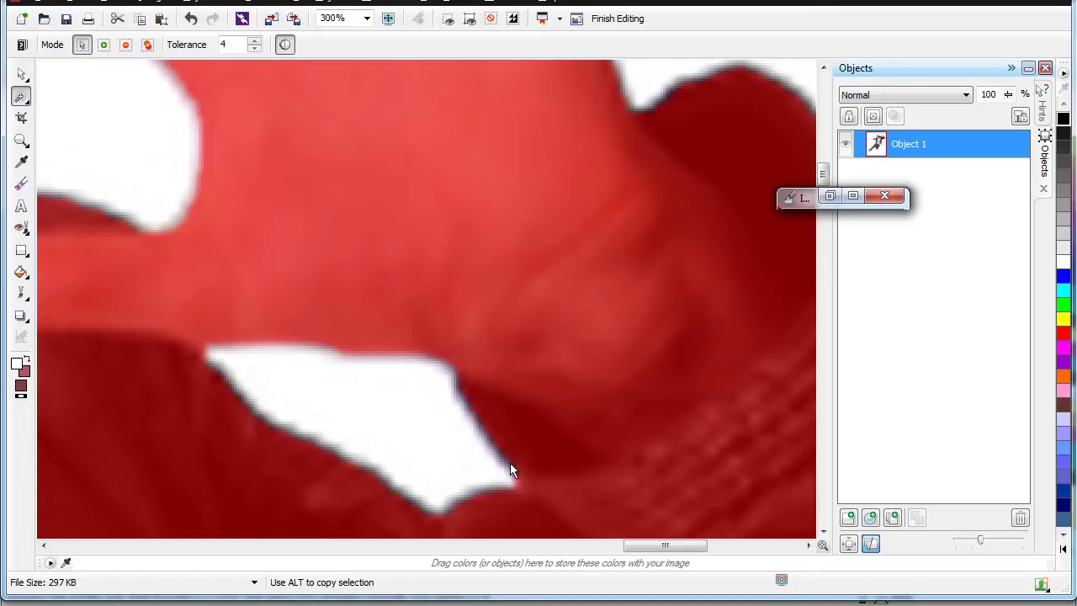
- Try deleting the masked white background around the dancer and undo the deletion
scroll(553, 404, "down", 4)
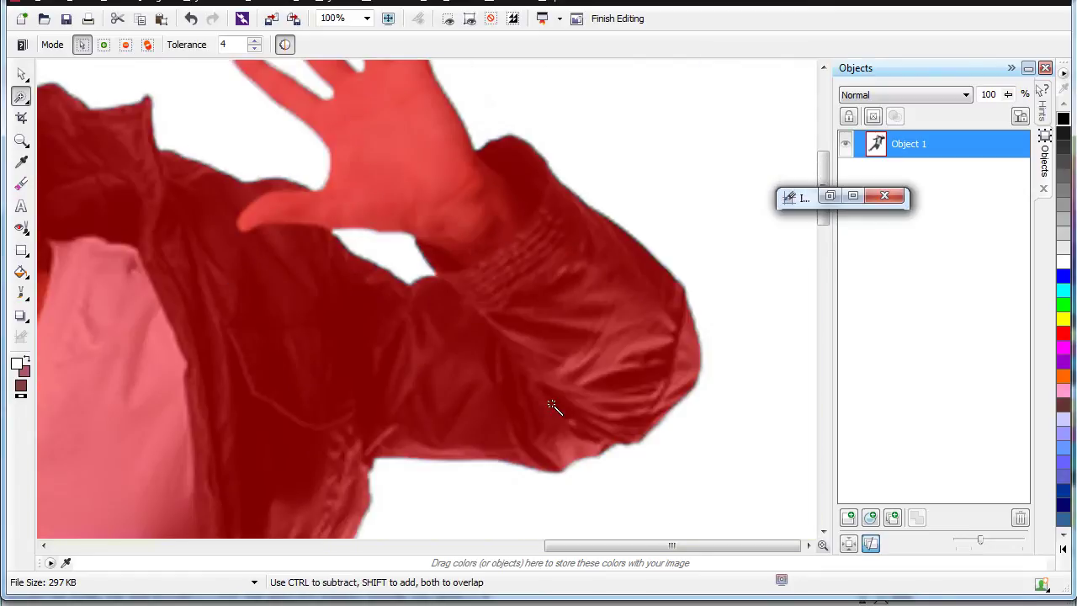
scroll(553, 407, "down", 1)
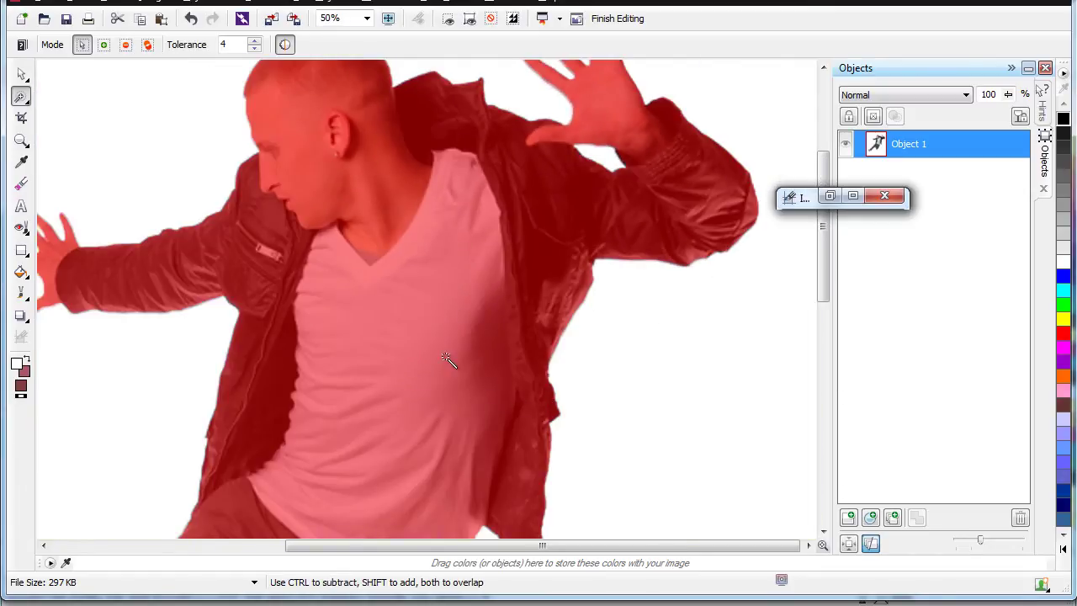
left_click(200, 195)
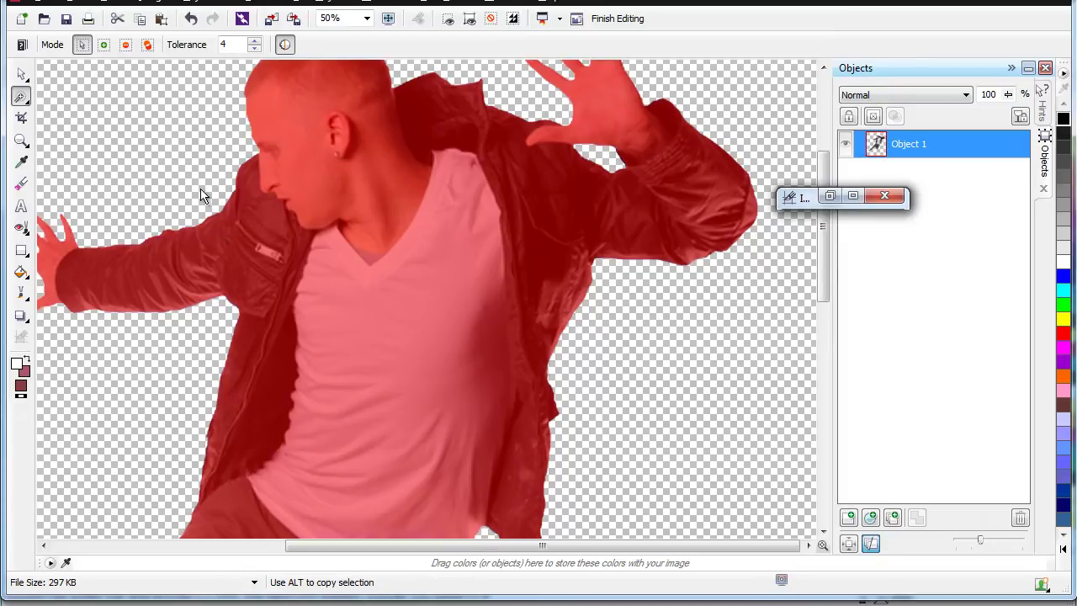
key("KP_Subtract")
key("ctrl+z")
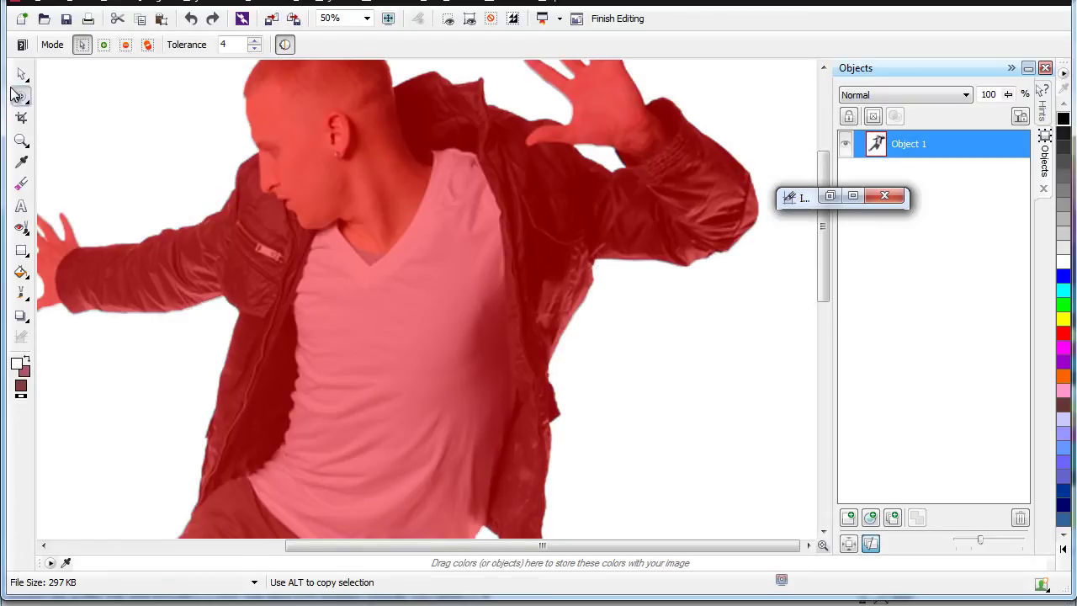
- Try deleting with the Object Pick tool active, undo the deletion and return to the Magic Wand Mask tool
left_click(21, 74)
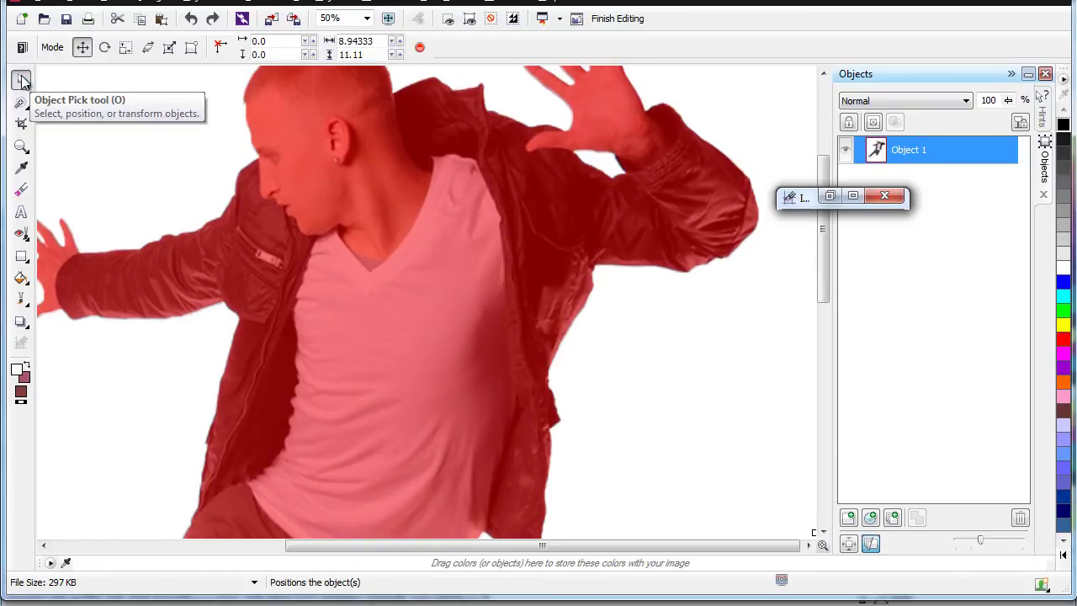
key("Delete")
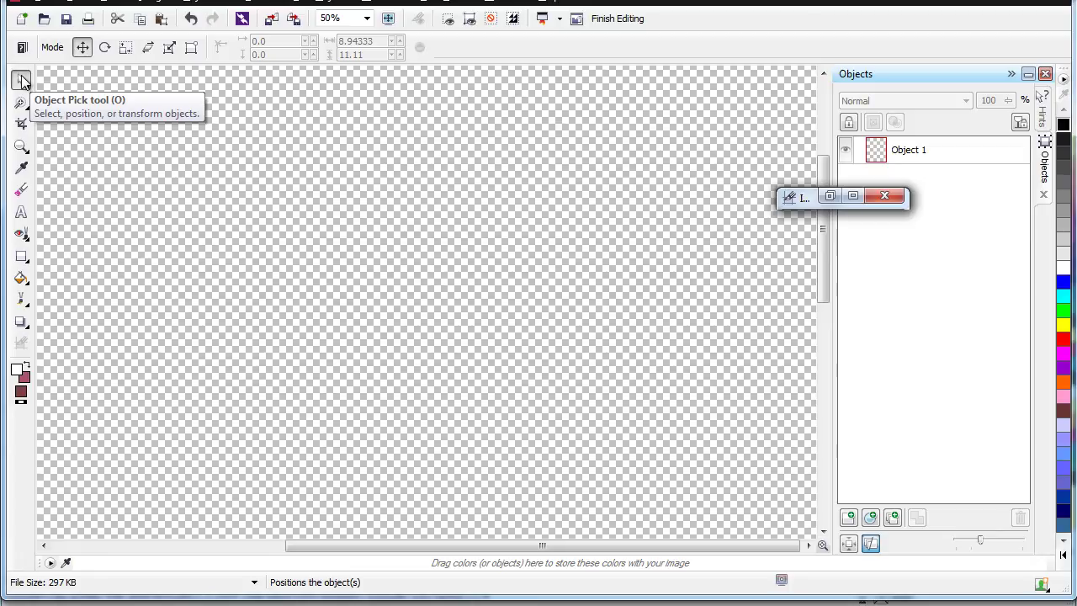
key("ctrl+z")
left_click(24, 101)
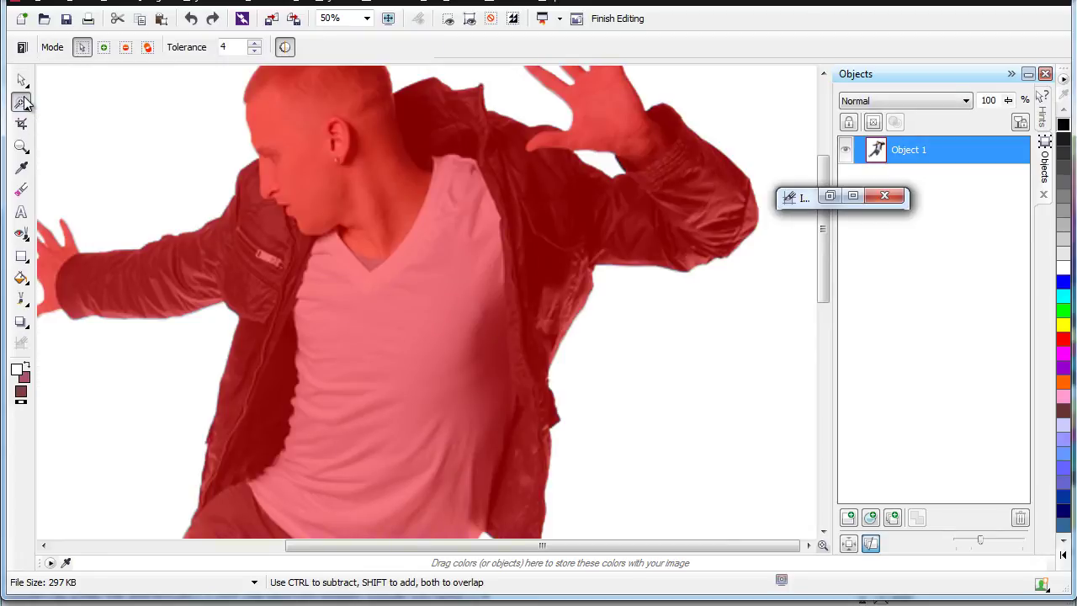
- Redo the deletion of the white background around the dancer and remove the mask
key("ctrl+shift+z")
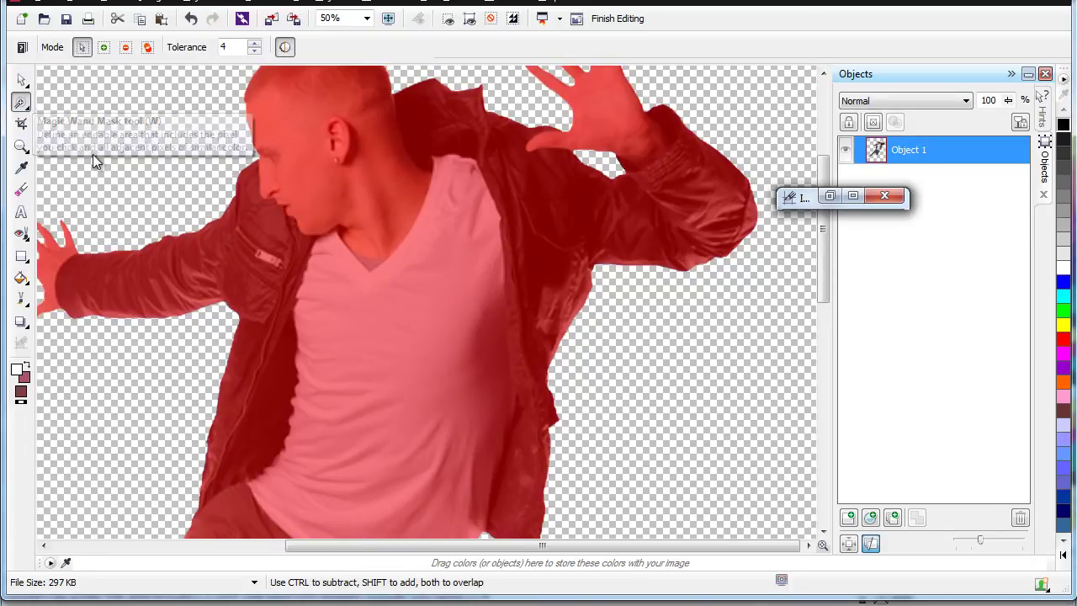
left_click(301, 4)
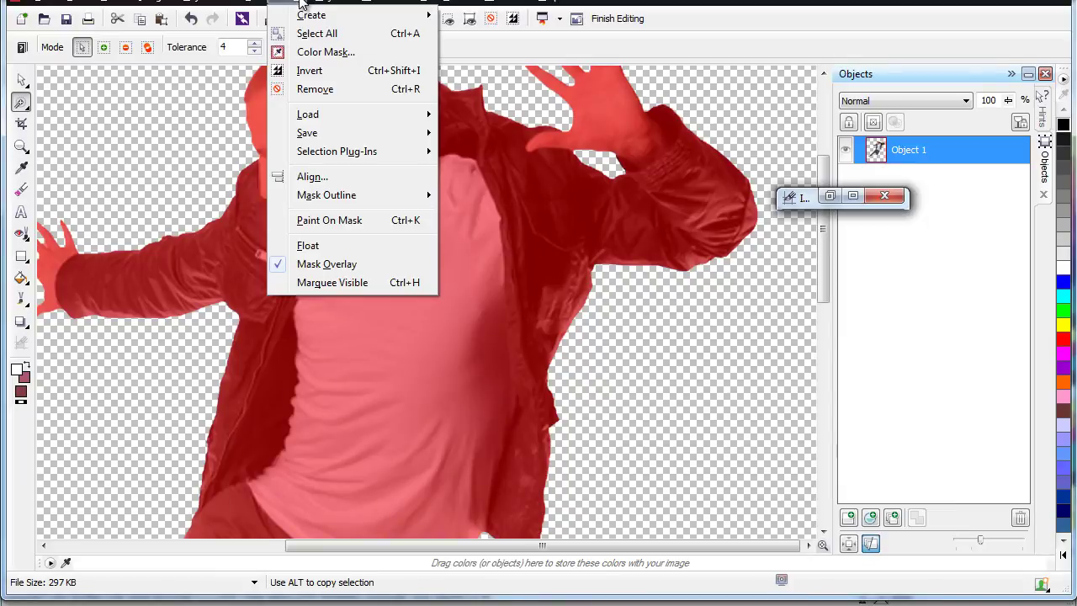
left_click(315, 90)
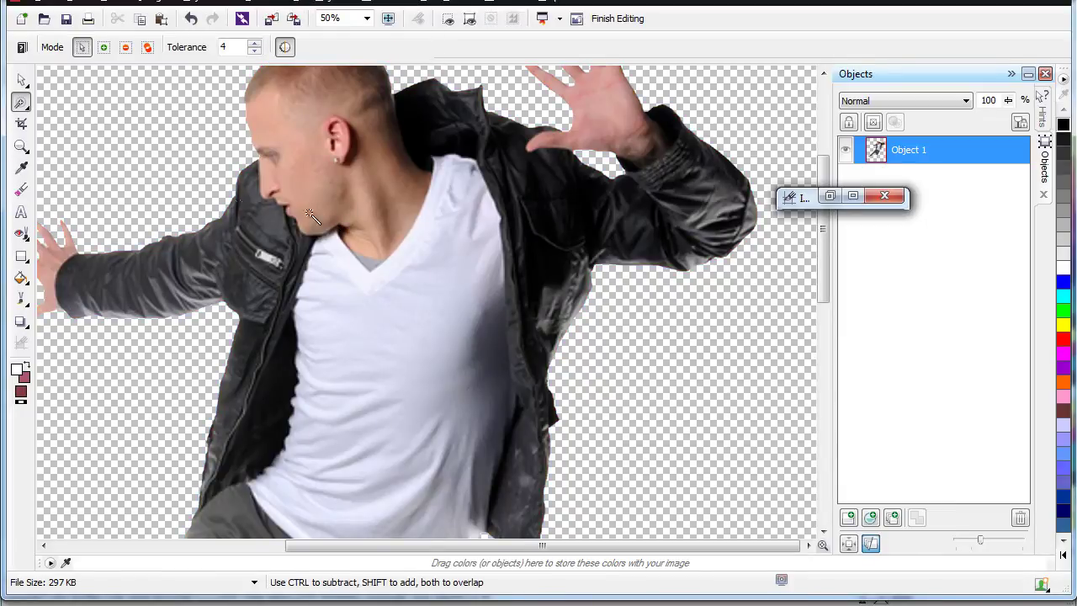
- Save the dancer cutout back into the drawing and move the overlapping dancer copies apart toward the white shirt
left_click(68, 20)
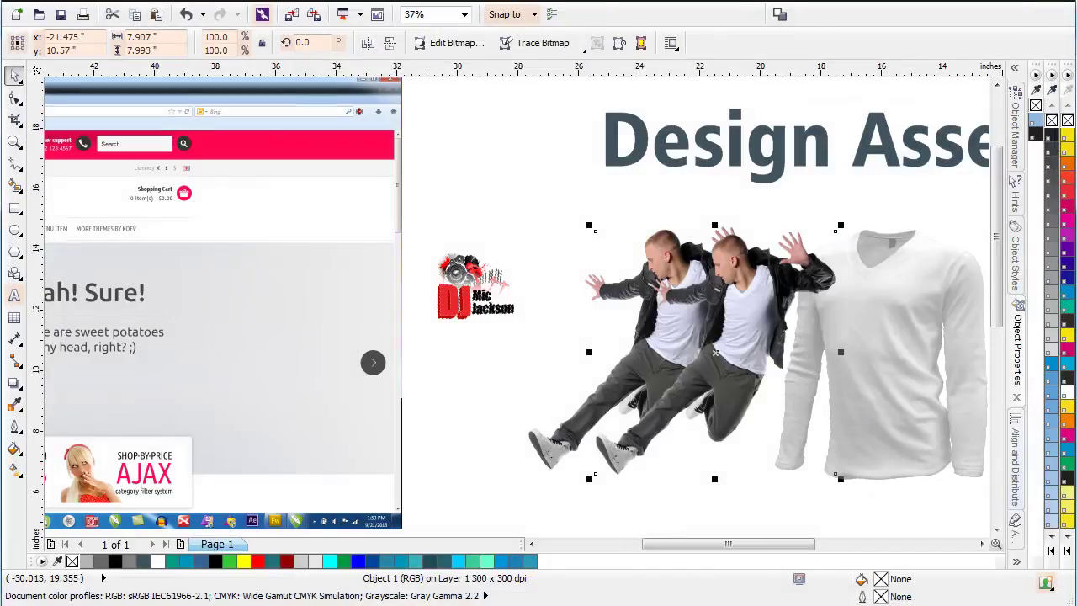
left_click_drag(723, 341, 795, 343)
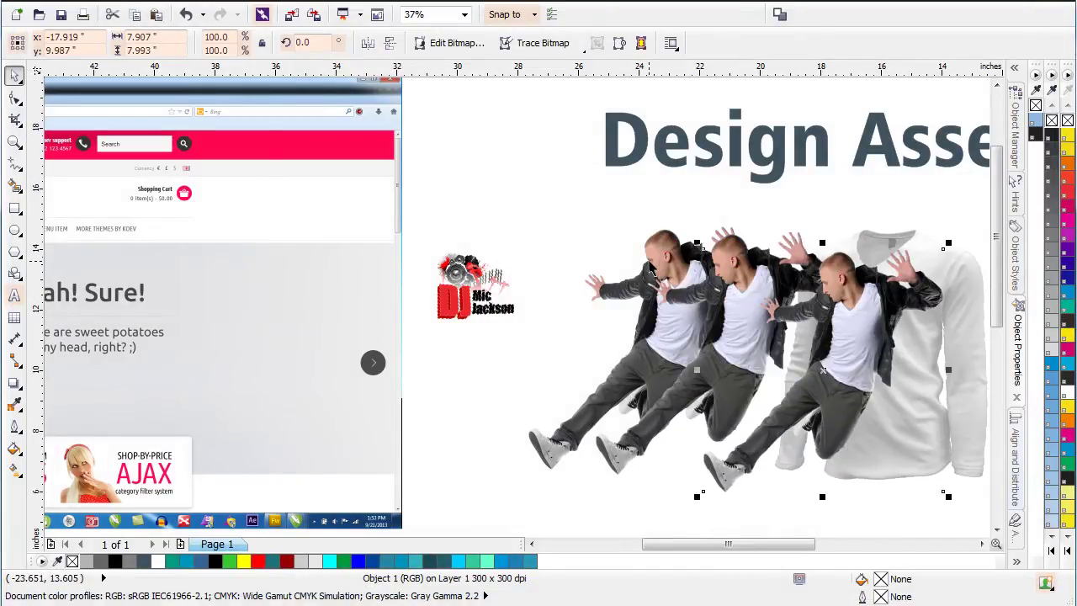
left_click(651, 258)
left_click_drag(649, 254, 836, 399)
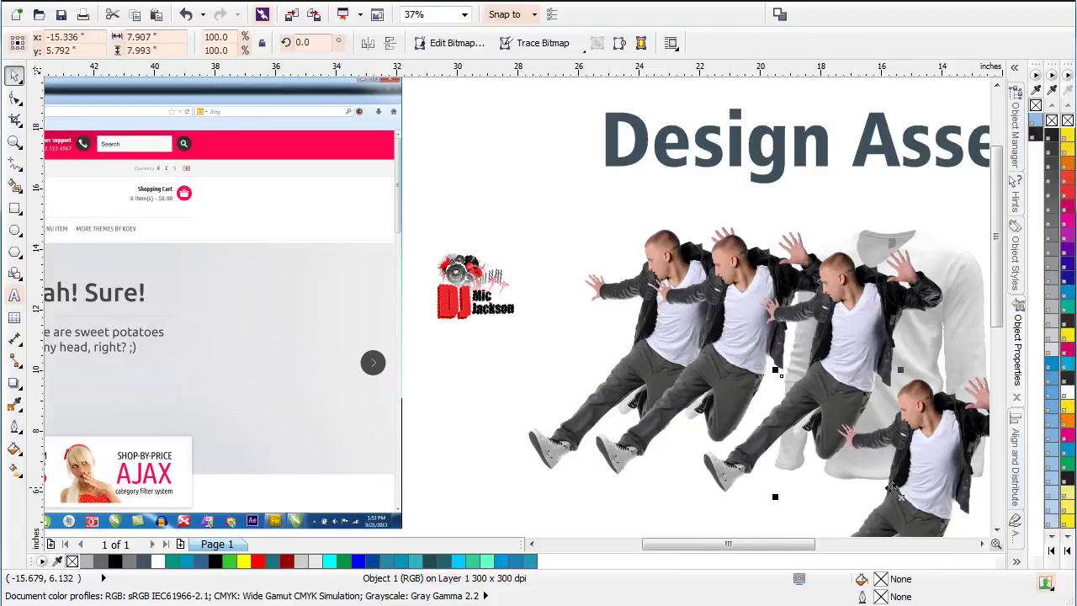
left_click_drag(730, 300, 778, 428)
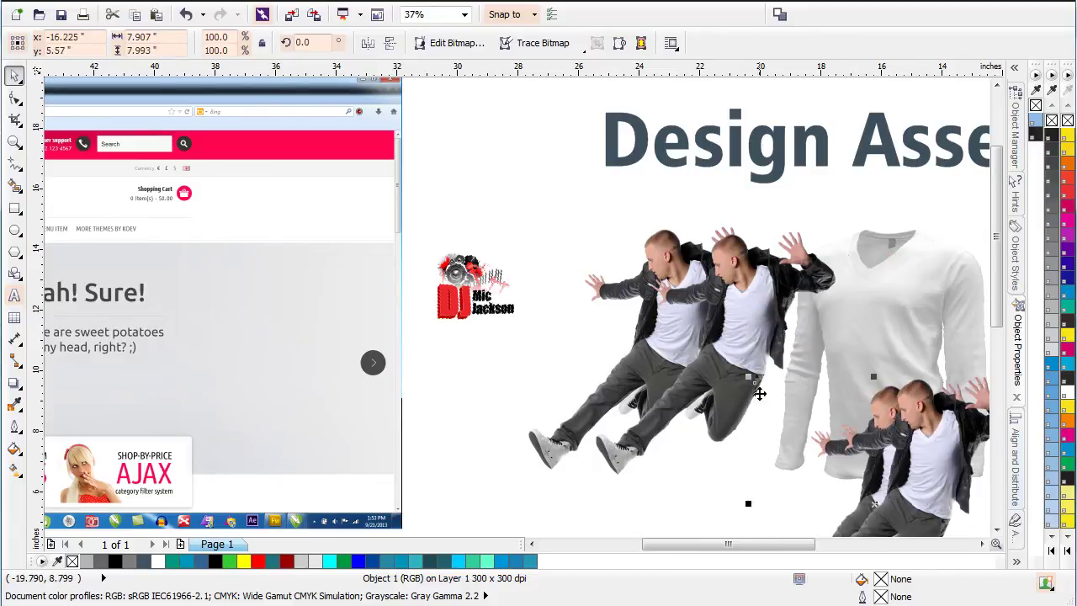
left_click_drag(735, 327, 815, 368)
left_click_drag(687, 308, 832, 290)
left_click(688, 302)
mouse_move(688, 301)
left_mouse_down()
mouse_move(790, 308)
mouse_move(683, 298)
left_mouse_up()
key("ctrl+z")
key("ctrl+z")
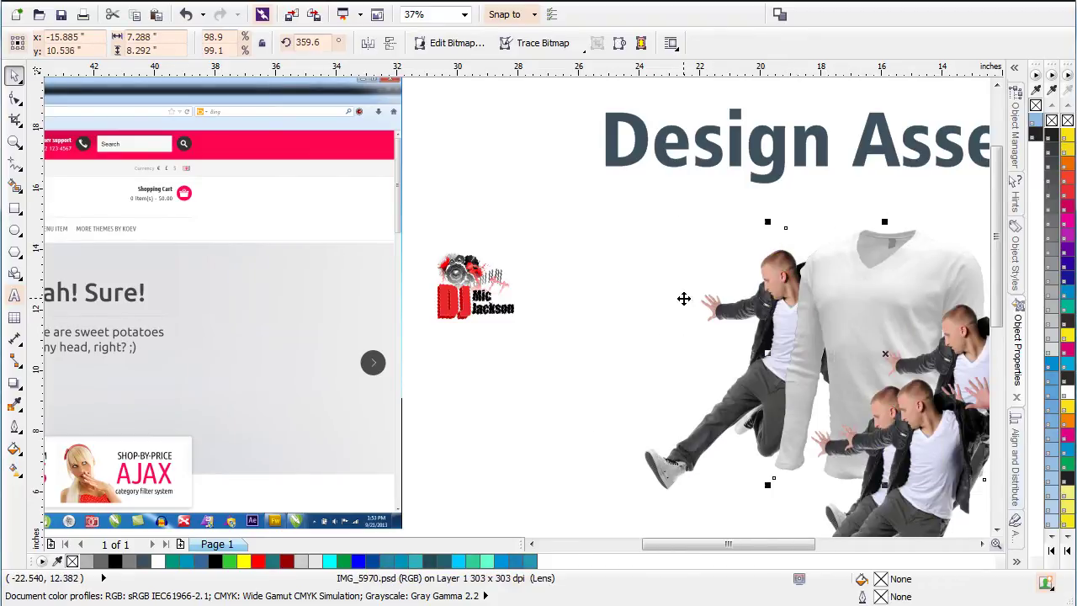
- Delete the two old dancer bitmaps that still have white backgrounds
mouse_move(736, 330)
left_mouse_down()
mouse_move(619, 331)
mouse_move(737, 361)
mouse_move(733, 351)
left_mouse_up()
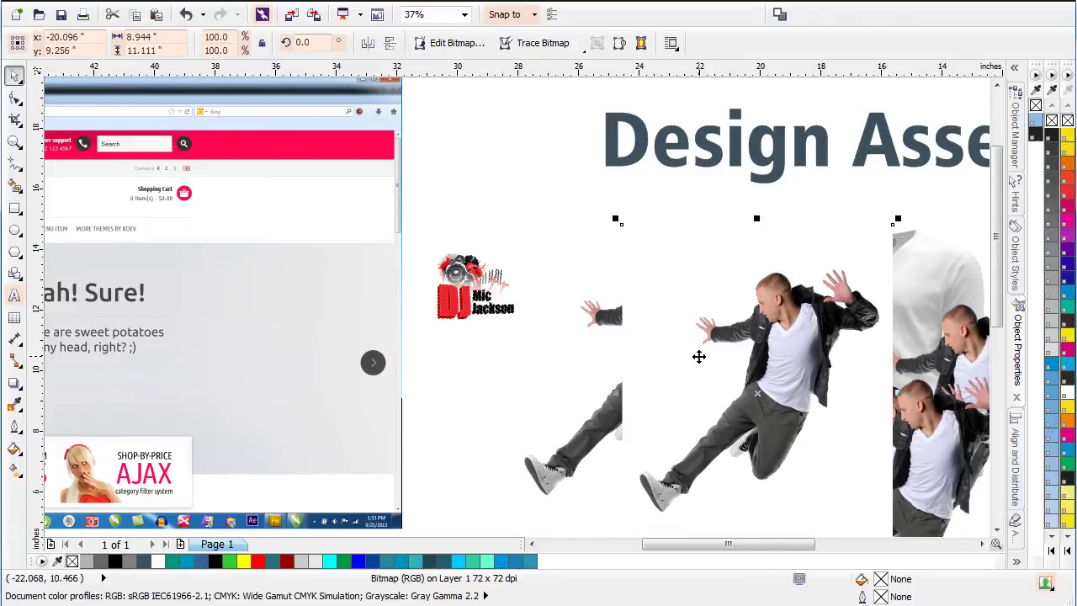
key("Delete")
left_click(645, 348)
key("Delete")
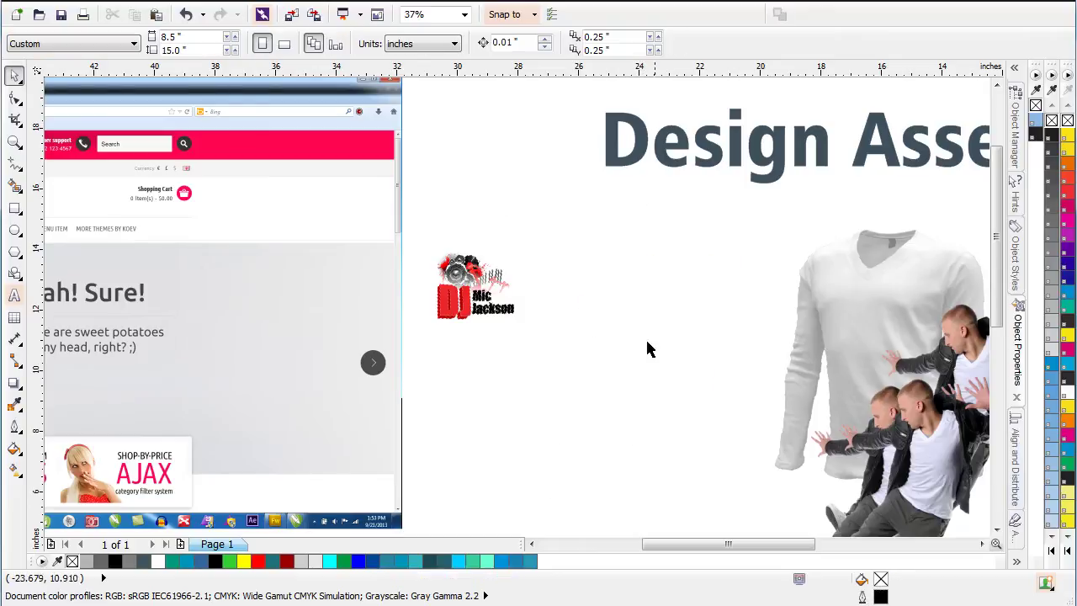
- Move one dancer cutout into the cleared space between the logo and the shirt and mirror it horizontally
left_click(923, 446)
left_click_drag(949, 449, 687, 282)
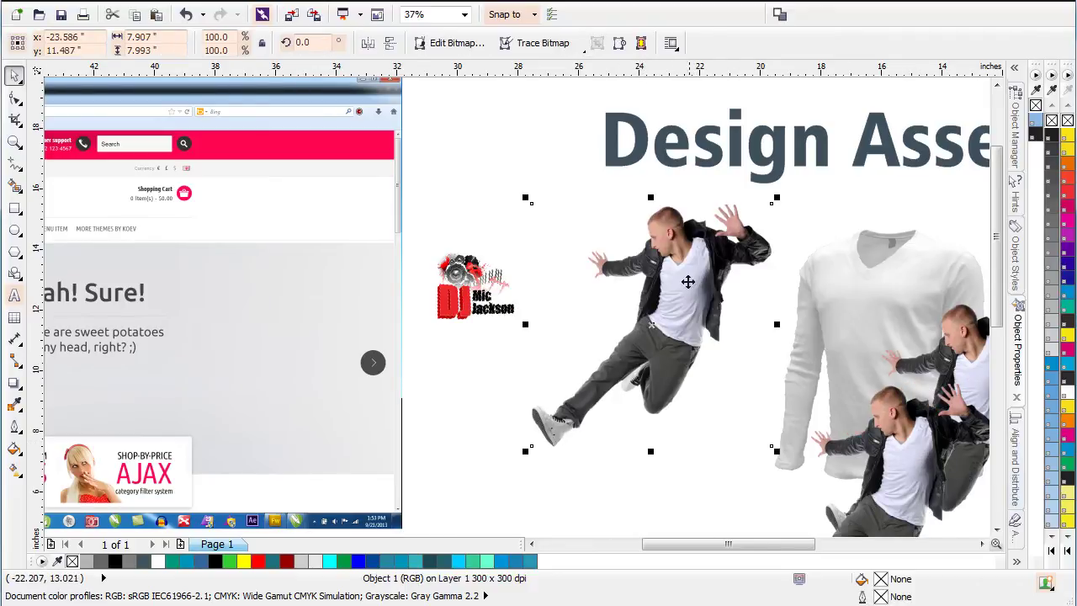
left_click(373, 48)
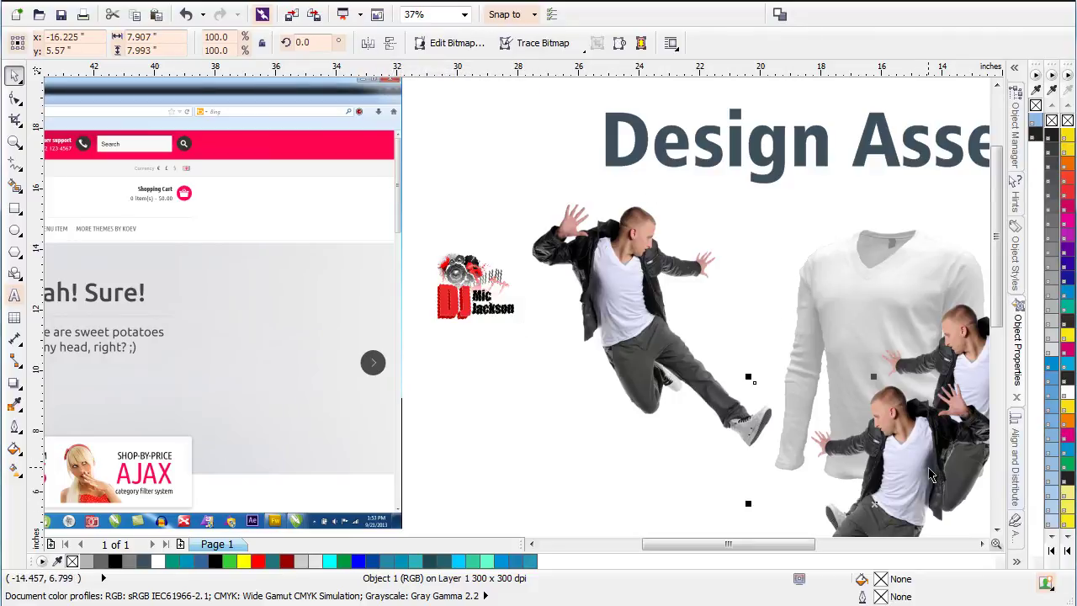
- Delete the two leftover dancer cutouts overlapping the white shirt
key("Delete")
left_click(942, 446)
key("Delete")
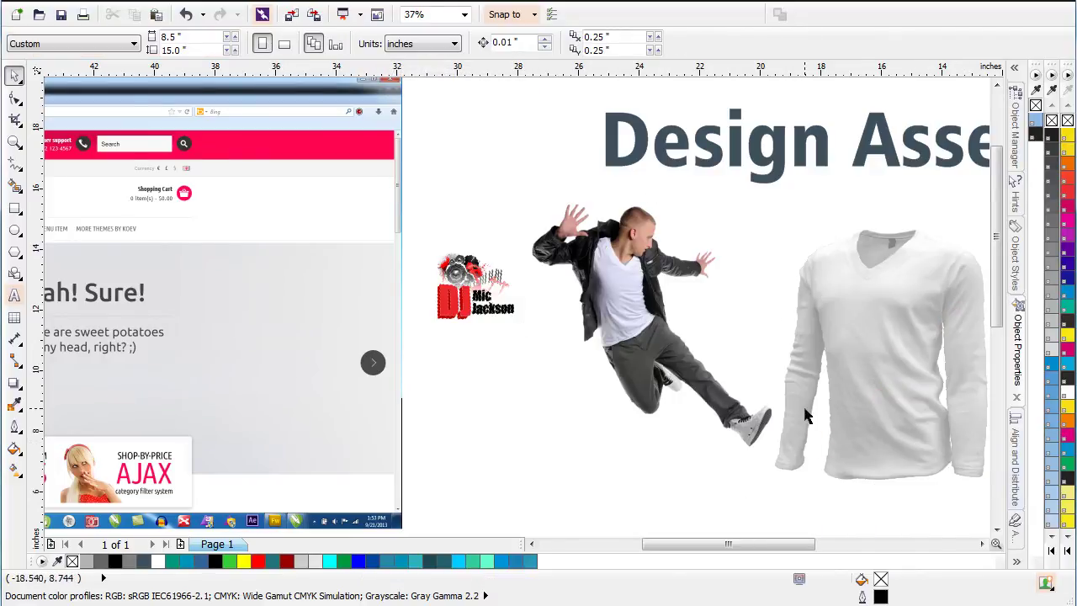
- Move the dancer cutout above the tutorial text page and place the DJ logo beside it
scroll(505, 252, "down", 2)
left_click(424, 261)
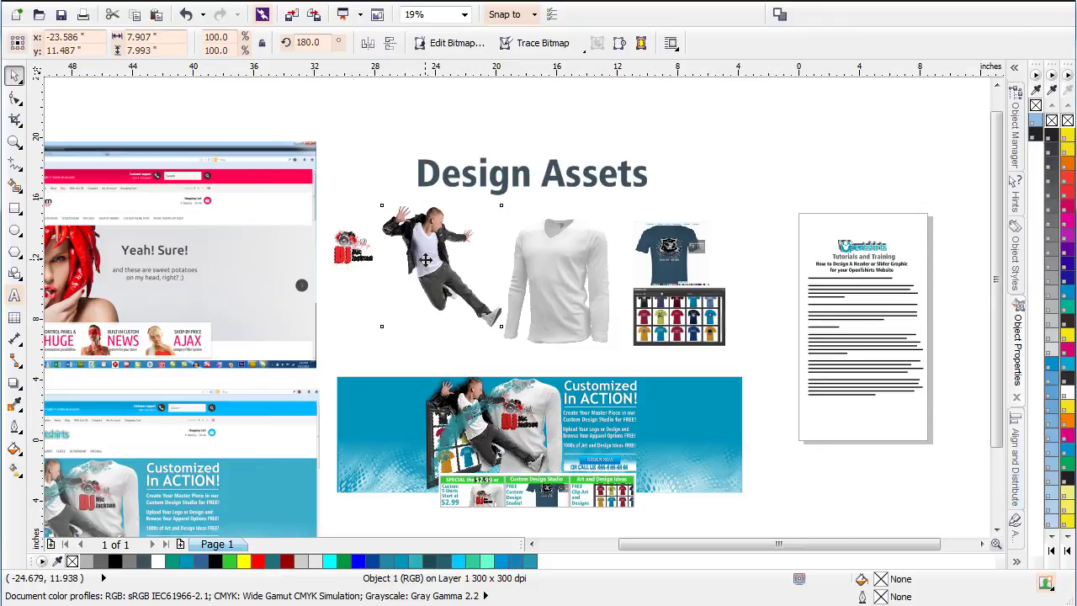
left_click_drag(423, 261, 769, 139)
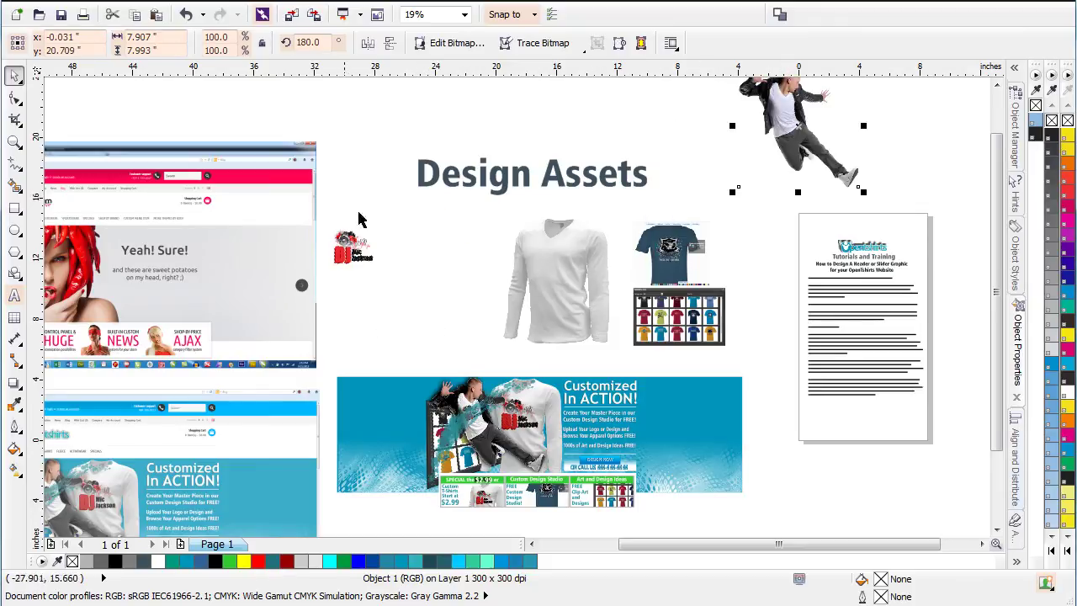
left_click(364, 257)
left_click_drag(364, 258, 706, 131)
scroll(517, 345, "up", 2)
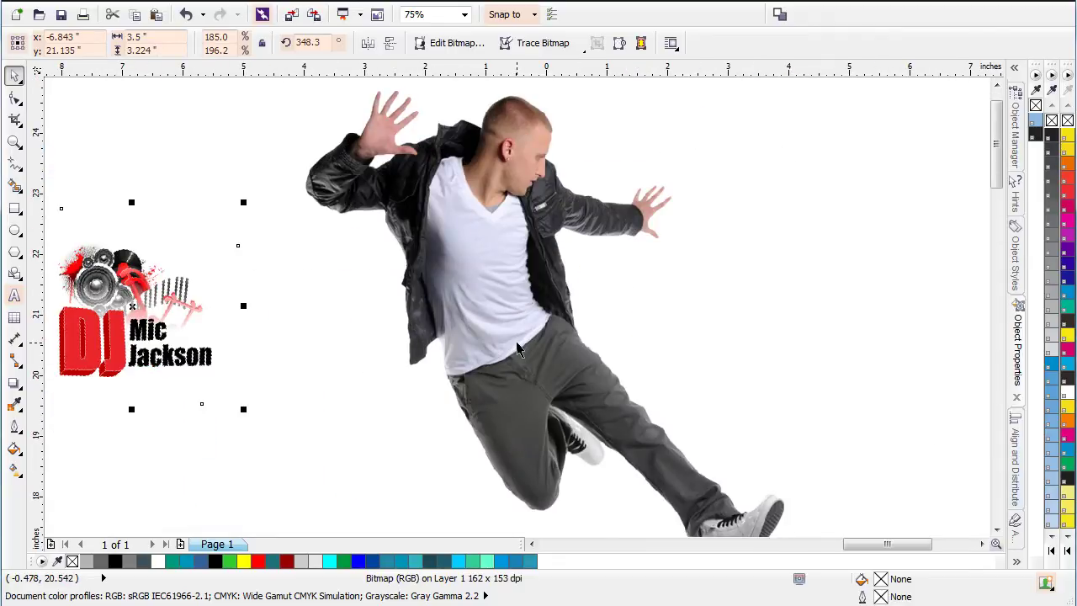
- Duplicate the DJ logo, scale the copy to about 1.81 inches wide, and place it between the original logo and the dancer
left_click_drag(126, 328, 483, 275)
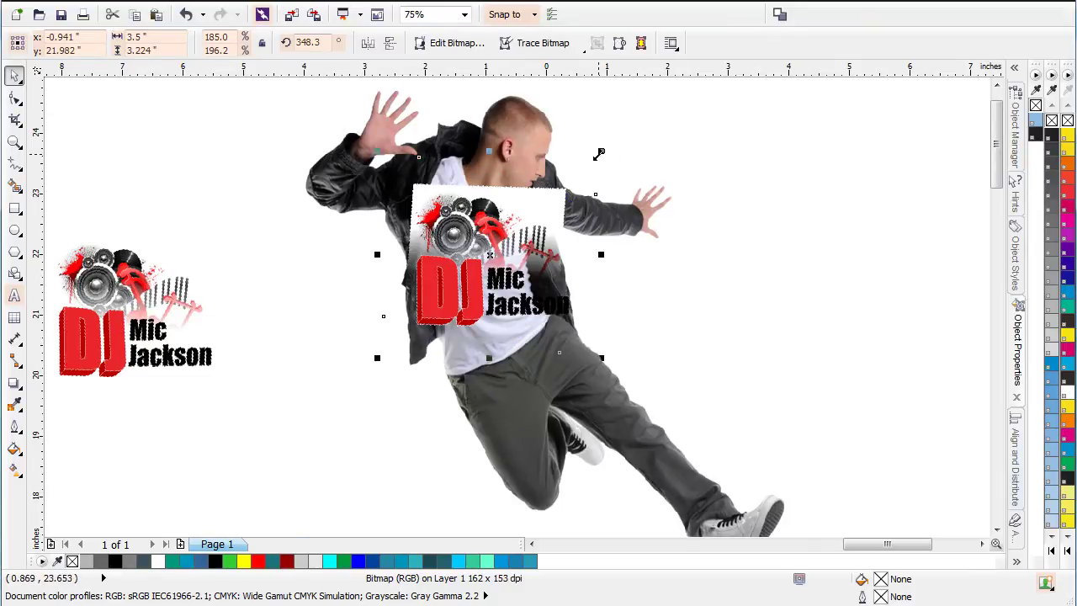
left_click_drag(598, 153, 493, 240)
left_click_drag(448, 299, 486, 253)
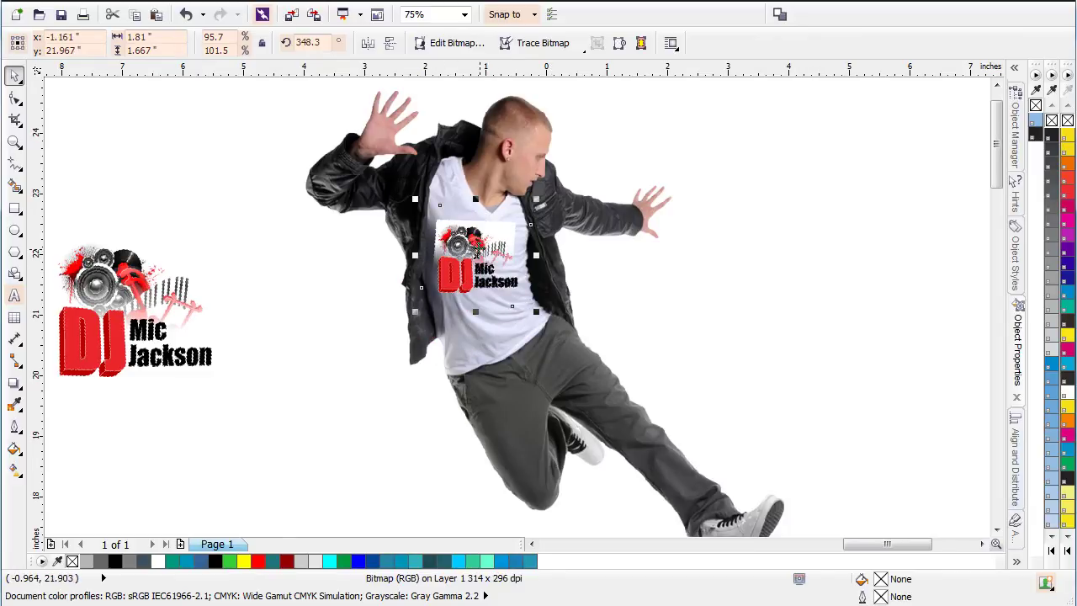
left_click_drag(479, 262, 247, 419)
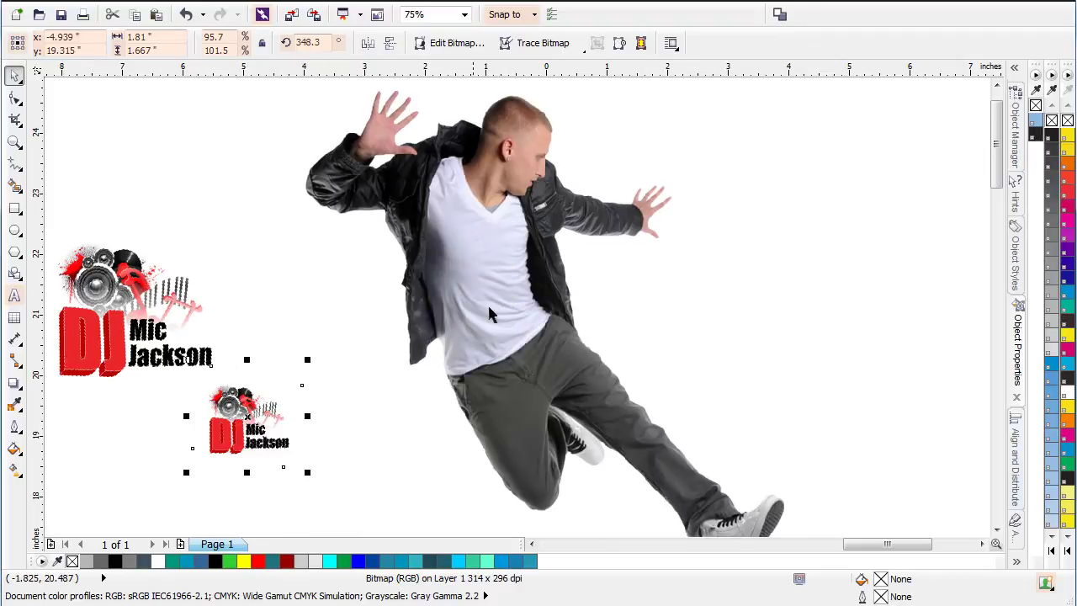
- Place a copy of the dancer about 8.6 inches beside the original and reselect the original
left_click(491, 285)
left_click_drag(457, 233, 910, 231)
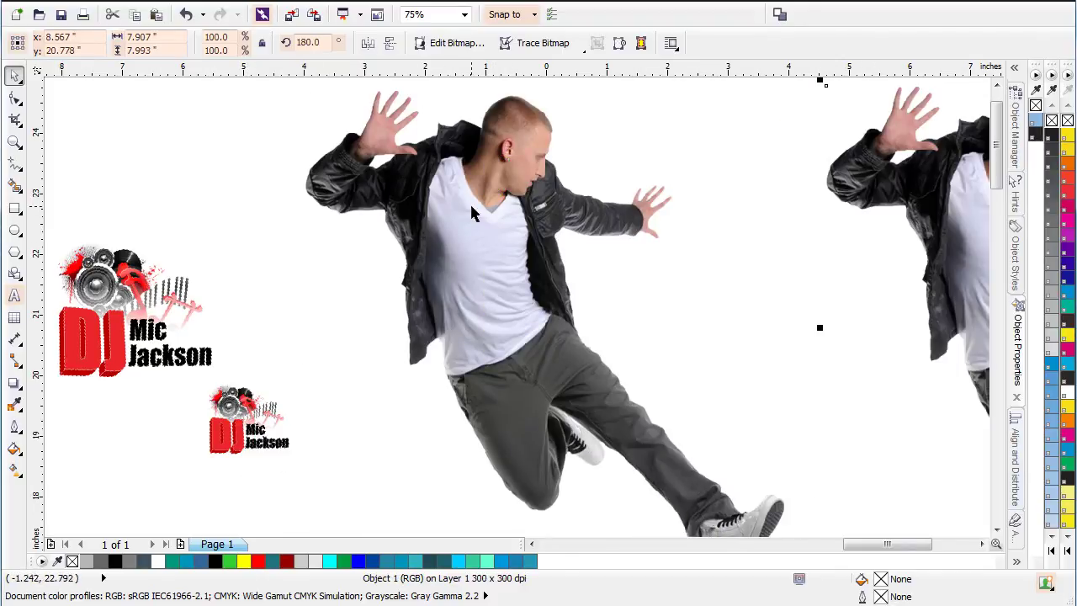
left_click(447, 358)
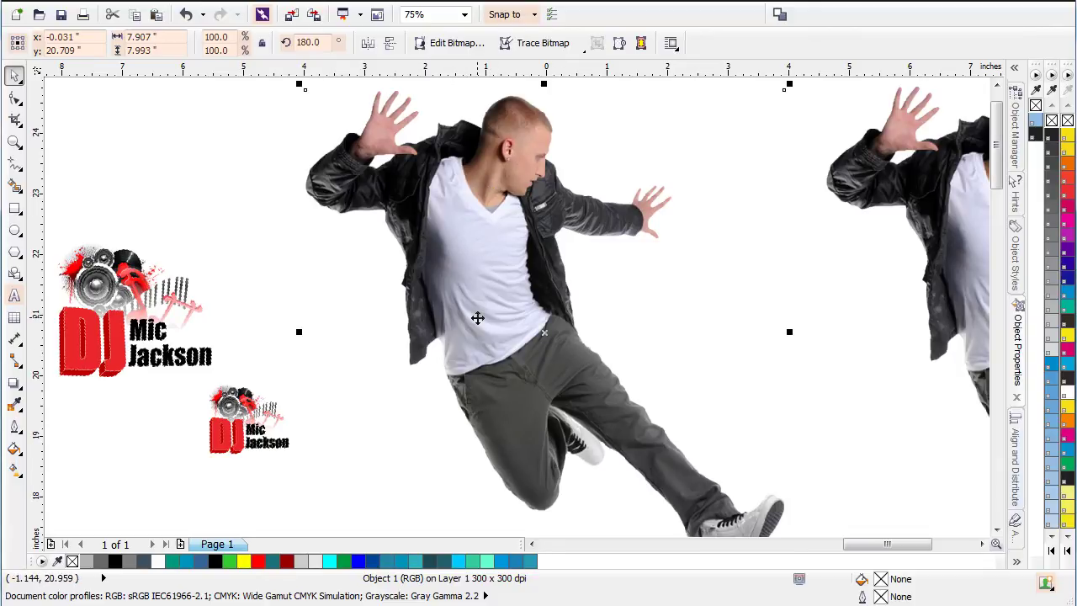
- Open the Channel Mixer for the original dancer, reset its settings, and bring the shirt into the preview
left_click(259, 4)
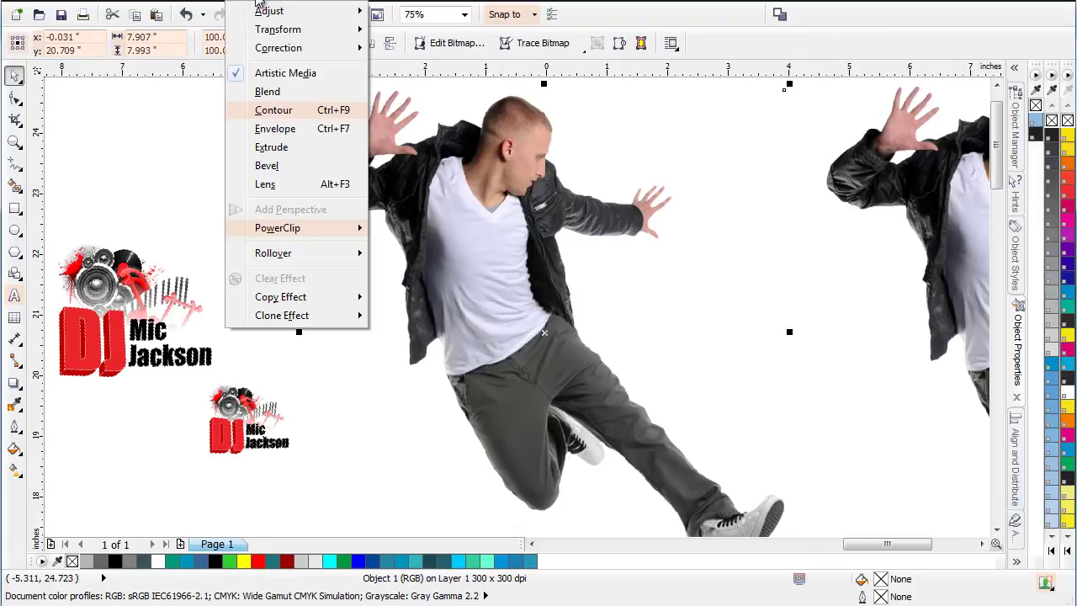
mouse_move(268, 10)
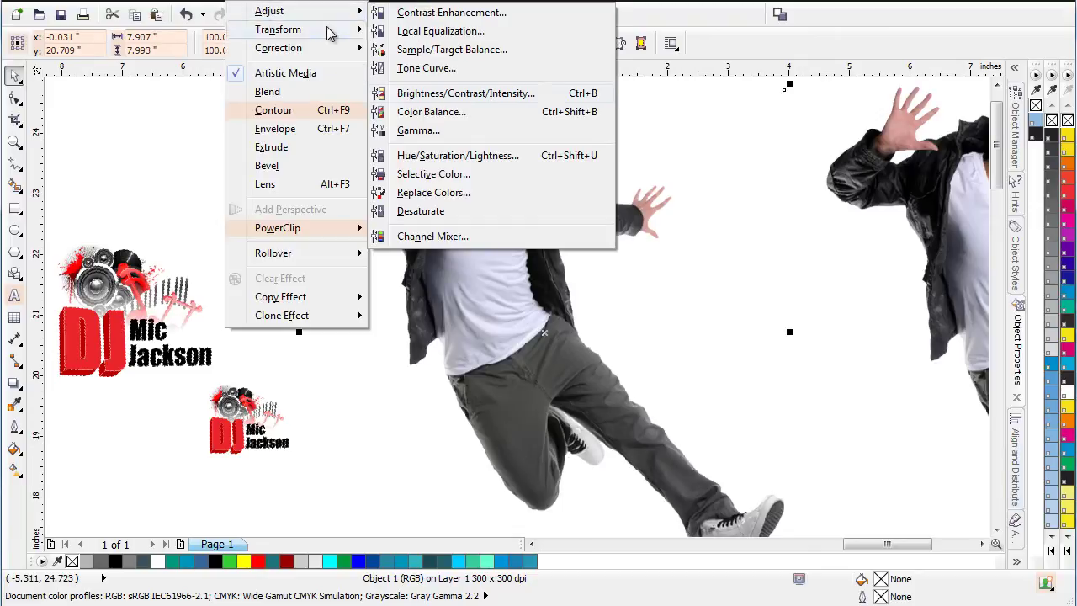
left_click(471, 240)
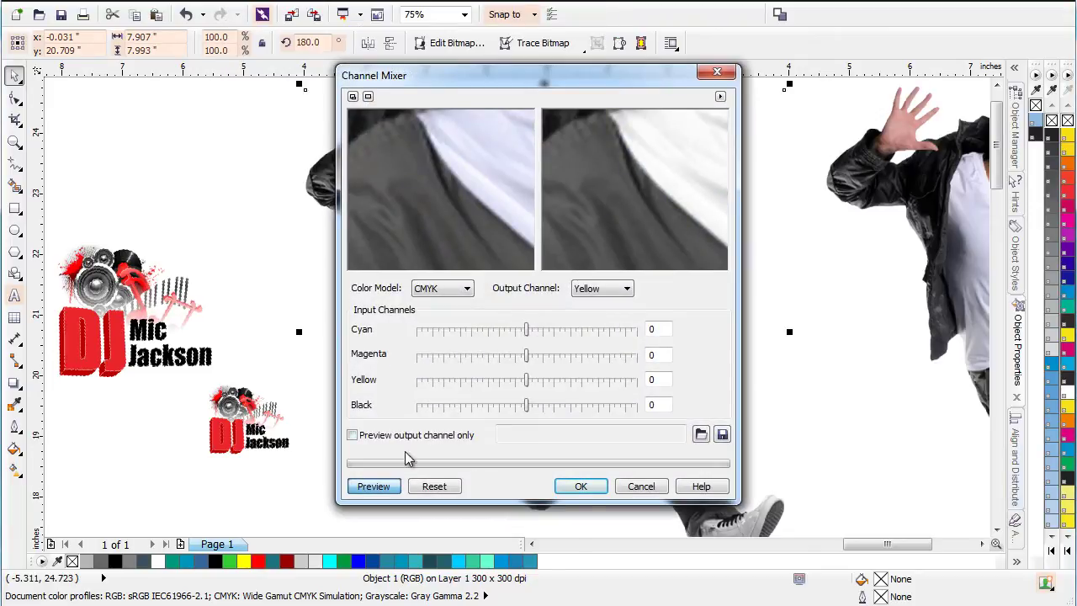
left_click(434, 486)
left_click_drag(510, 221, 481, 231)
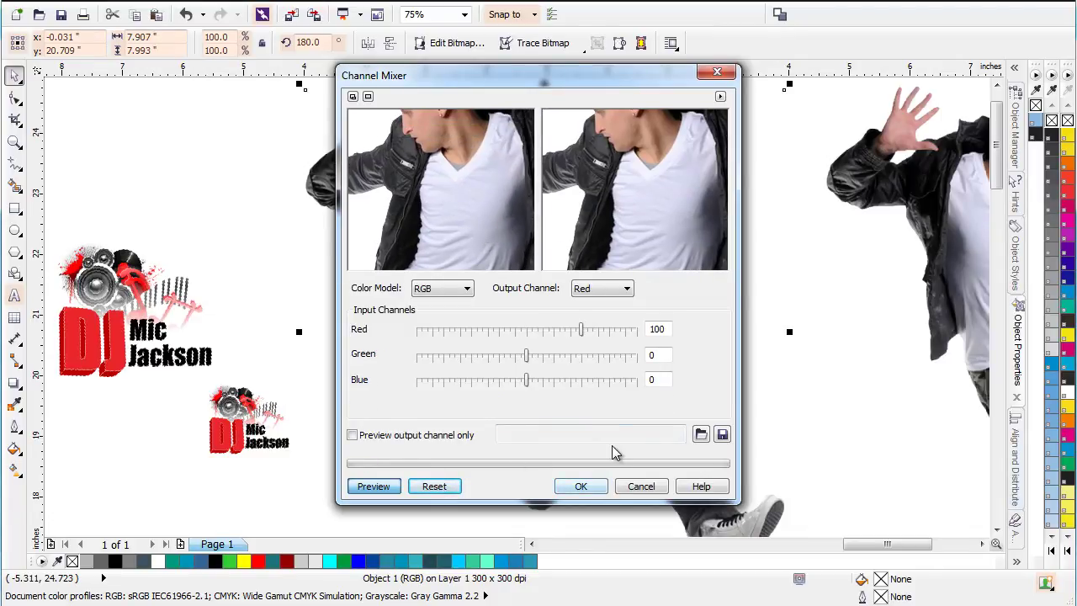
- Switch the mixer to CMYK and set cyan to 0 for the Cyan output and magenta to 0 for the Magenta output
left_click(469, 289)
left_click(467, 316)
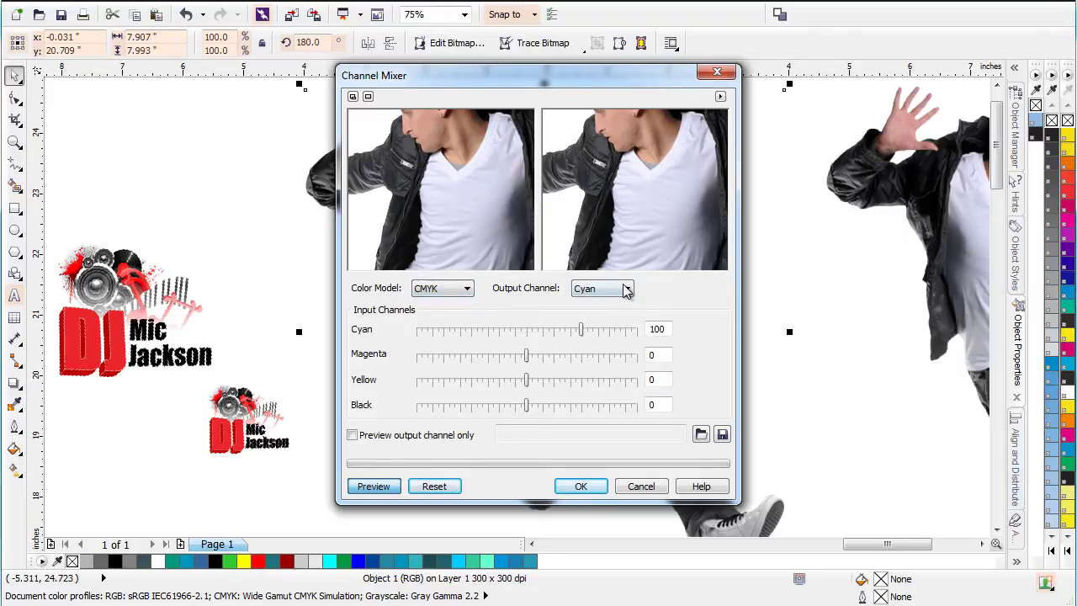
left_click(526, 336)
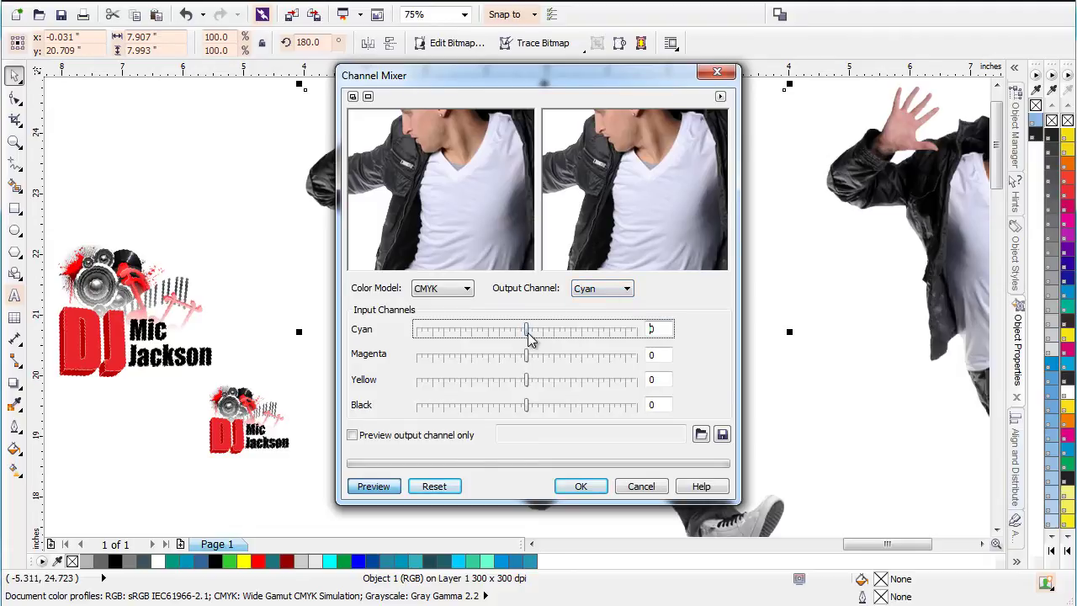
left_click(625, 291)
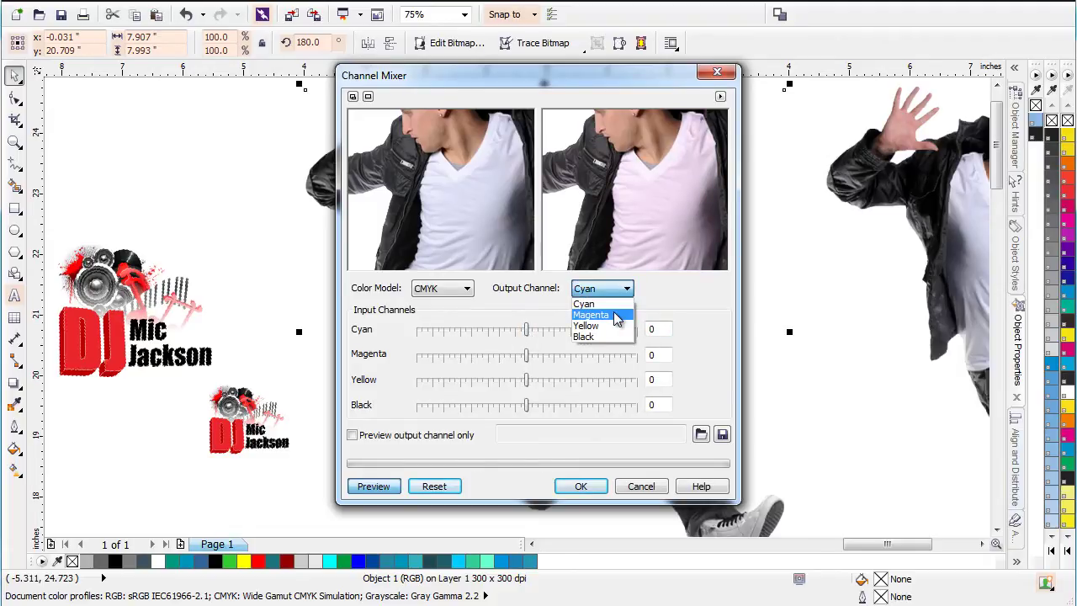
left_click(614, 315)
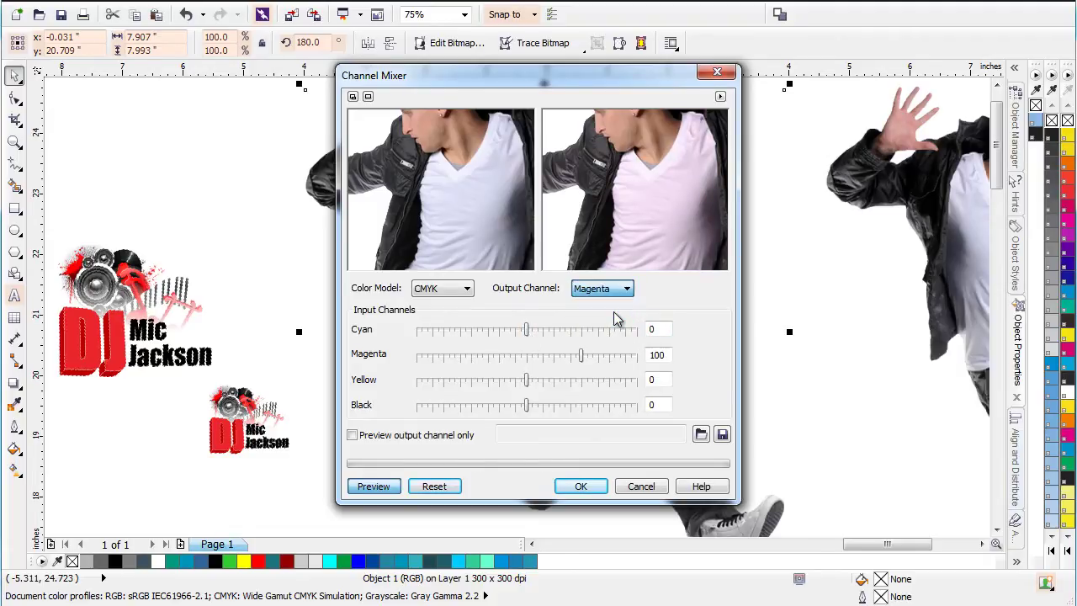
left_click(527, 356)
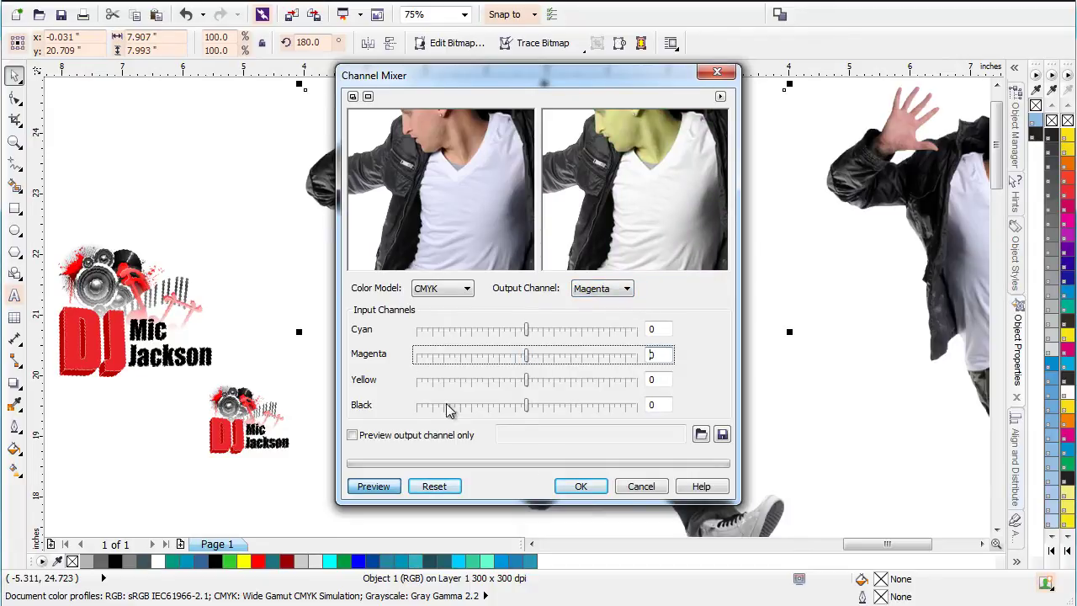
- Set yellow to 0 for the Yellow output channel and apply the channel mix to the dancer
left_click(626, 289)
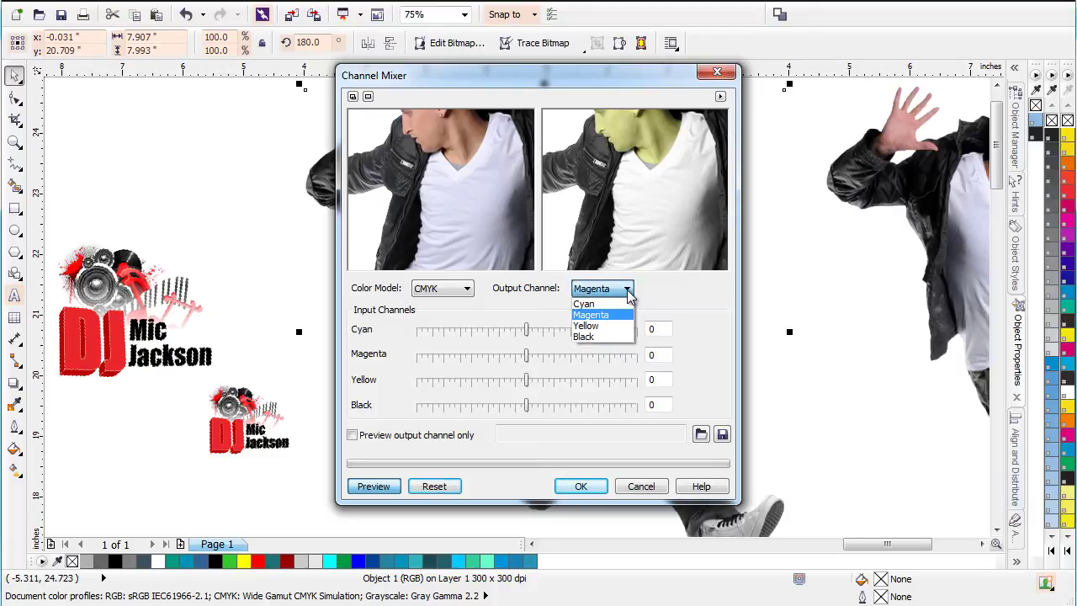
left_click(613, 338)
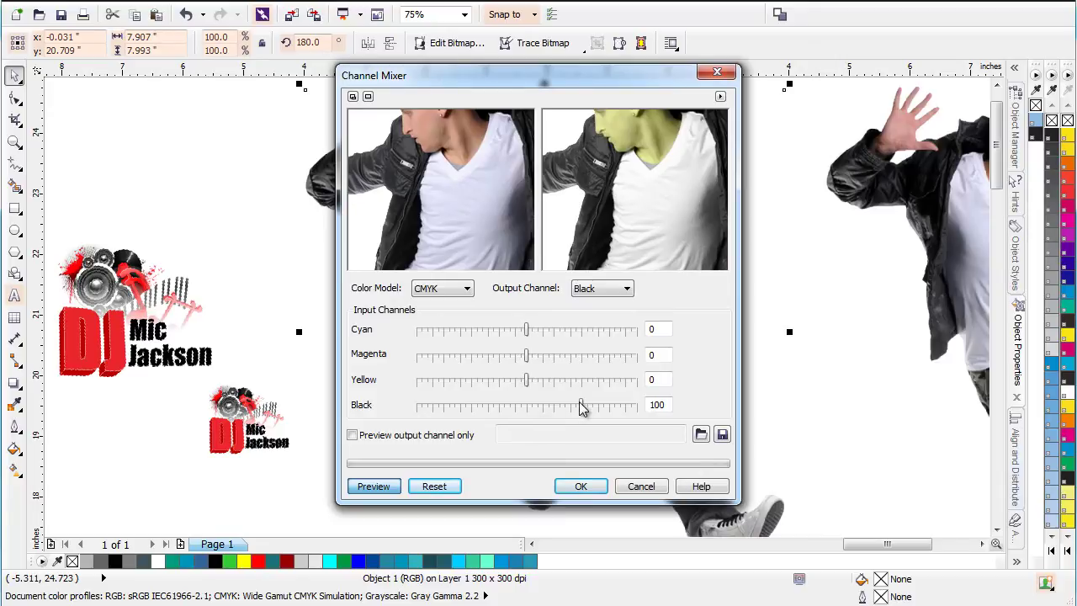
left_click(623, 290)
left_click(612, 326)
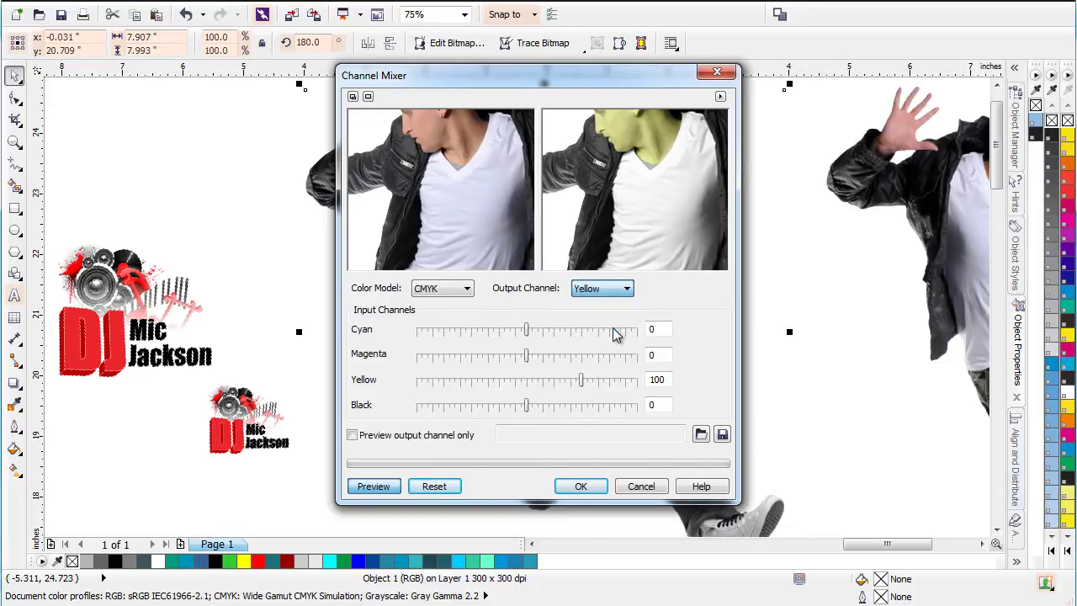
left_click(525, 380)
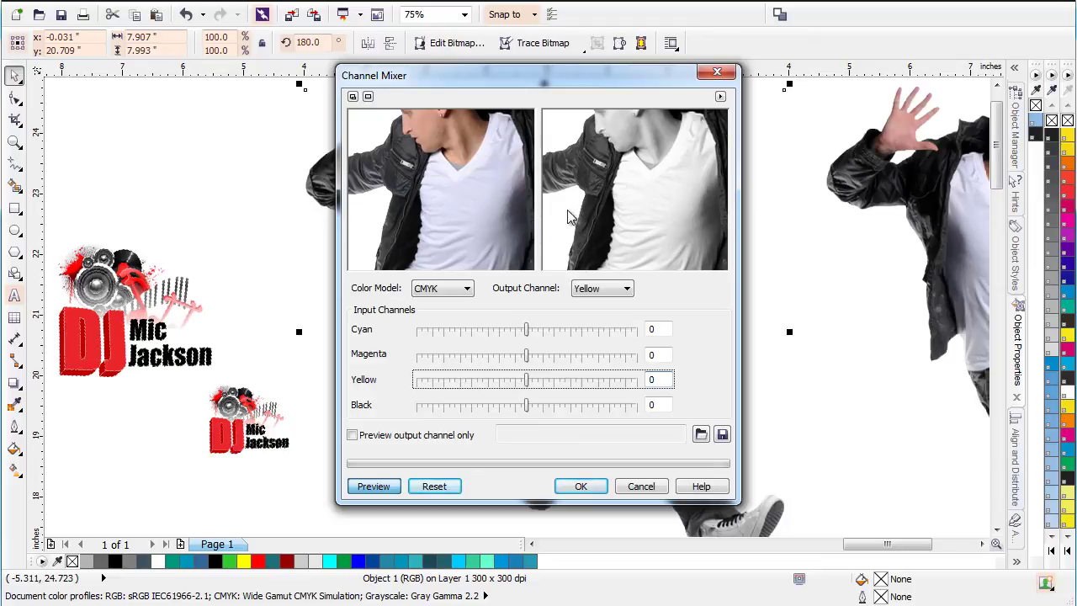
left_click(590, 491)
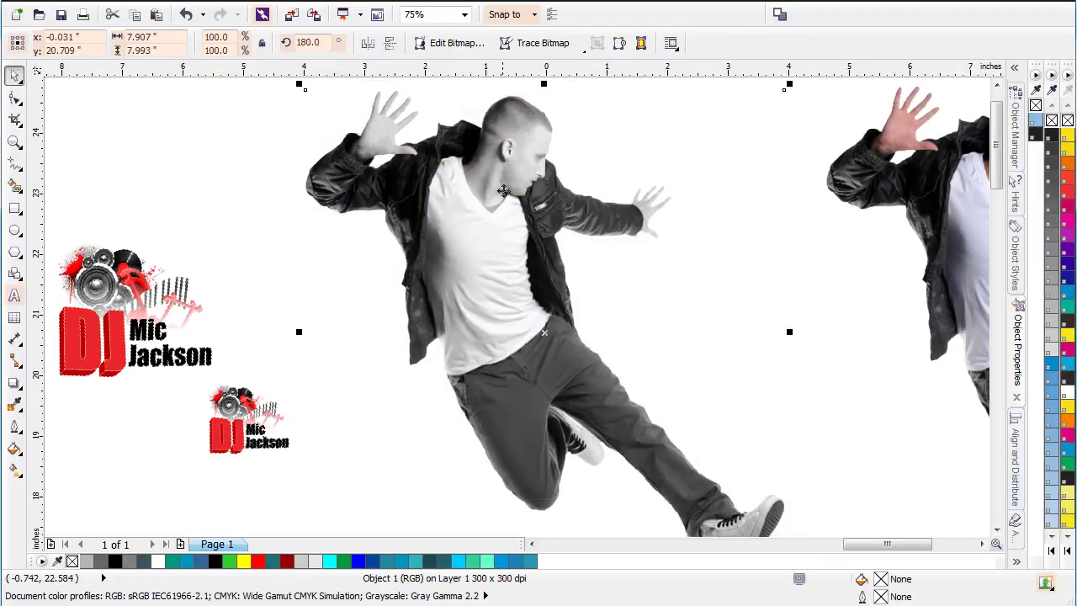
- Place a copy of the full-colour dancer about 8 inches to its right and 1.5 inches higher, and reselect the middle dancer
left_click(953, 236)
scroll(953, 237, "down", 1)
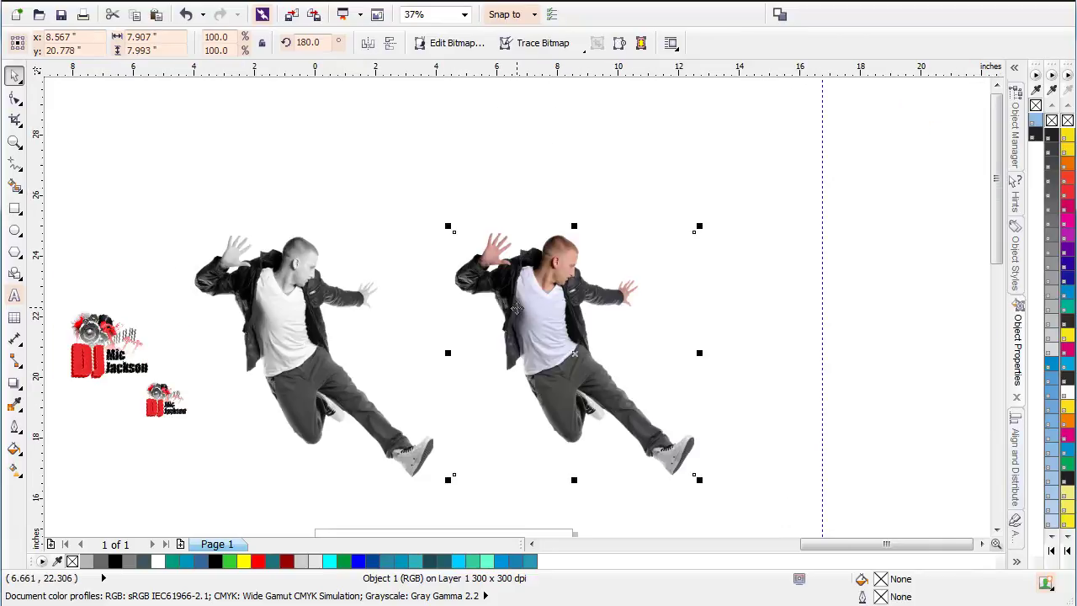
left_click_drag(523, 308, 763, 262)
right_click(764, 263)
left_click(517, 314)
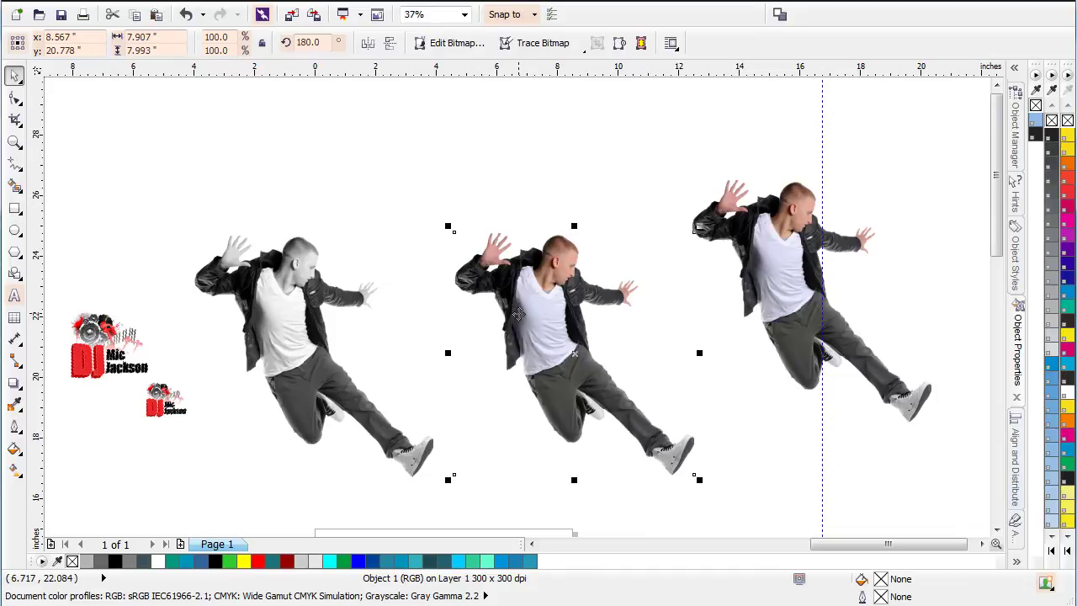
- Open the Channel Mixer for the middle dancer, reset its settings, and switch the colour model to CMYK
left_click(255, 5)
mouse_move(261, 13)
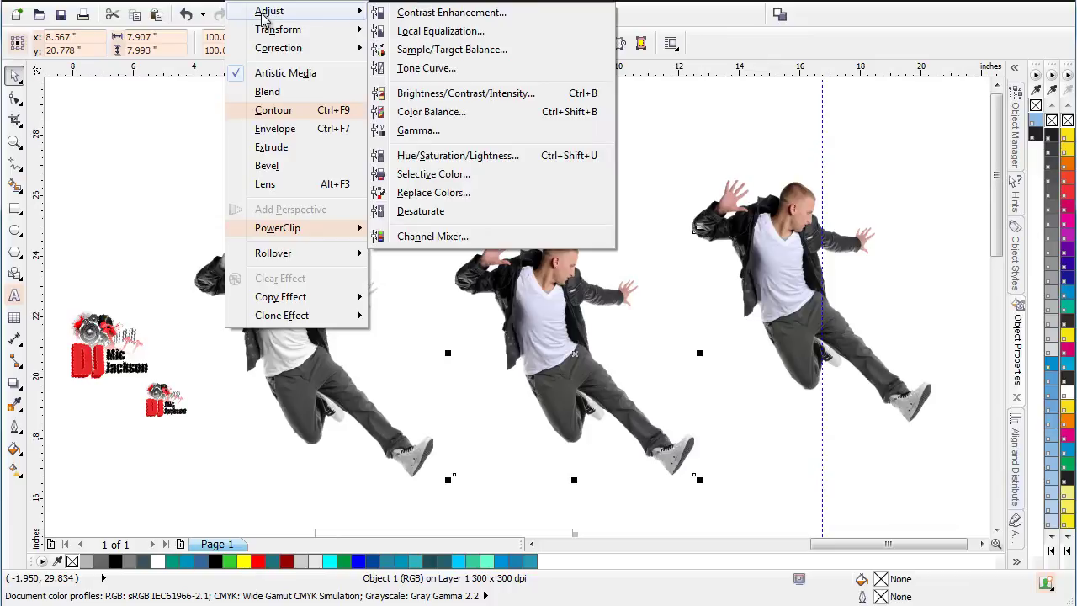
left_click(452, 240)
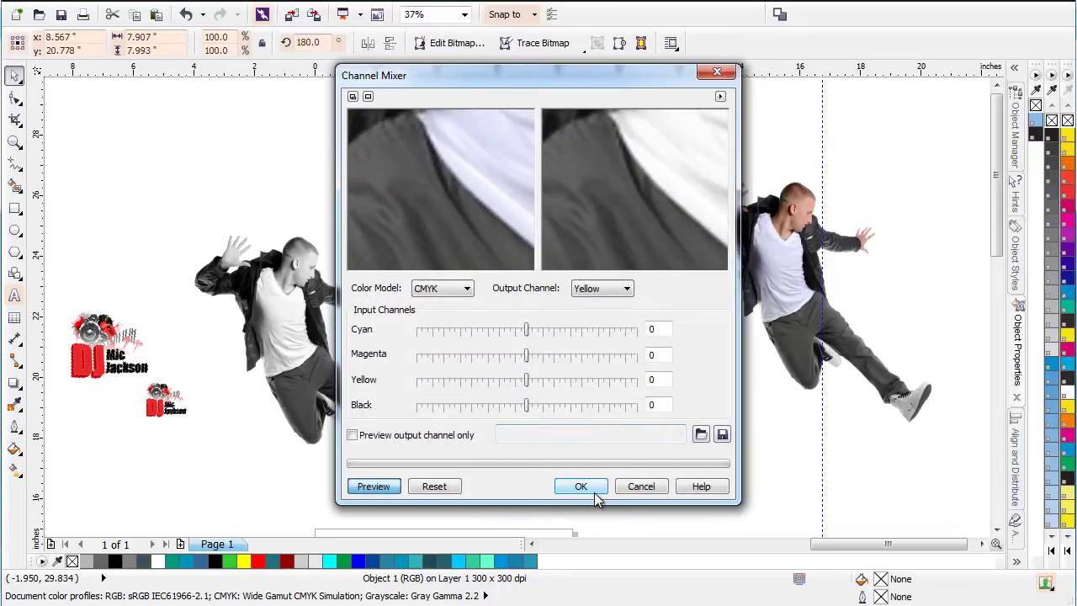
left_click(446, 487)
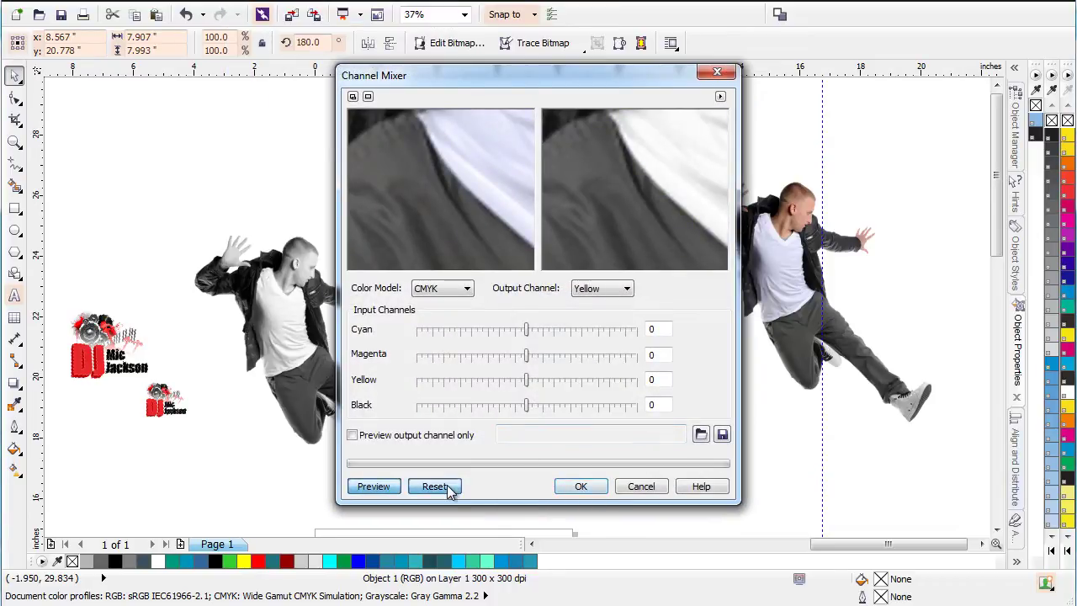
left_click(466, 288)
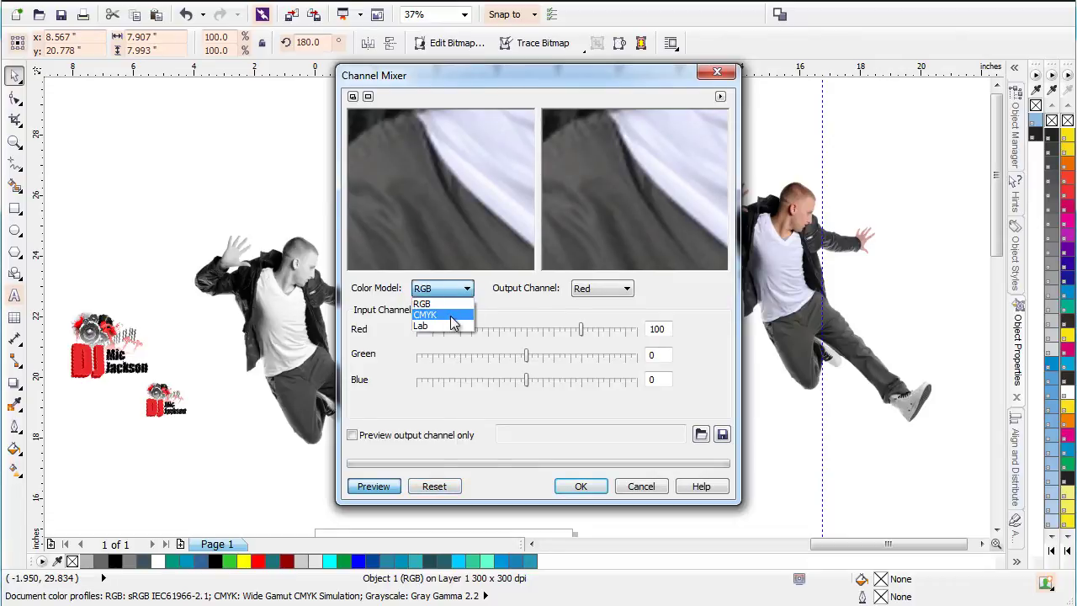
left_click(452, 324)
- Choose the Black output channel, bring the whole upper body into the preview, set black to 0, and apply the mix
left_click(626, 288)
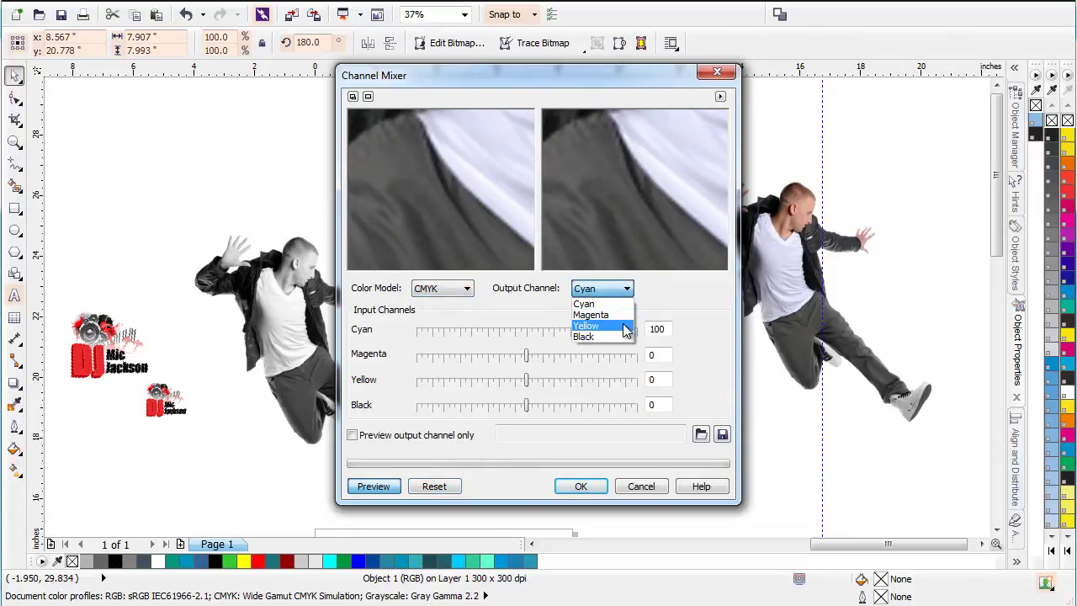
left_click(613, 337)
left_click_drag(505, 221, 500, 219)
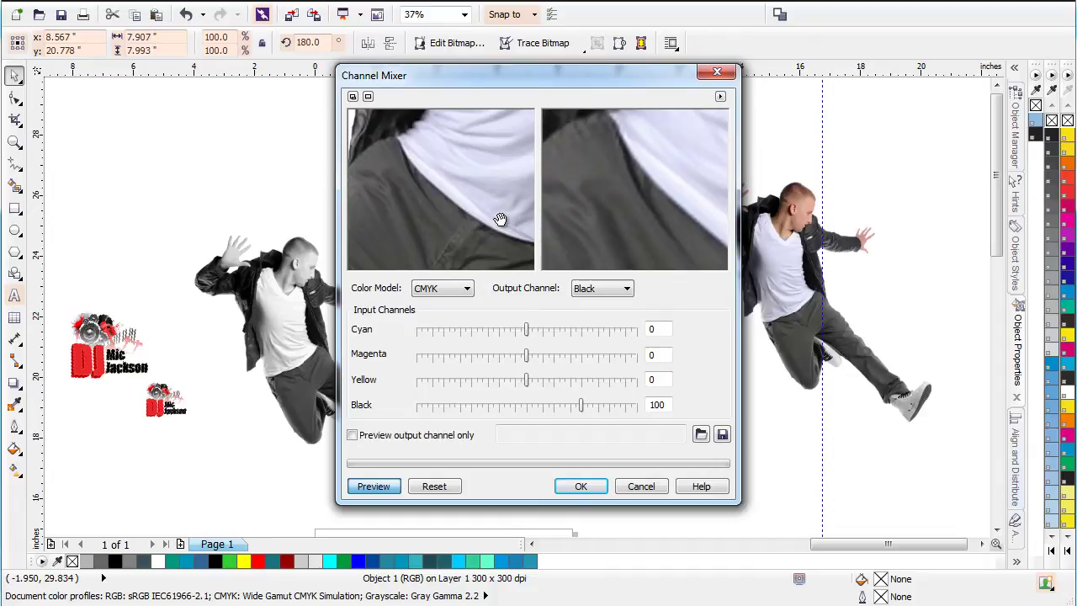
right_click(500, 219)
right_click(500, 220)
left_click_drag(473, 164, 494, 235)
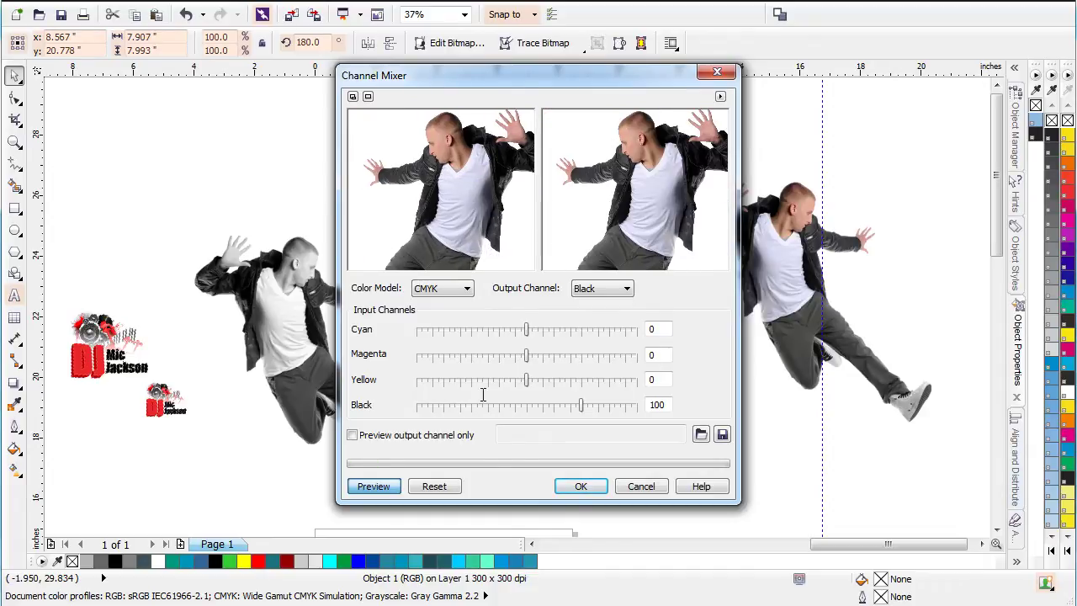
left_click_drag(581, 404, 526, 407)
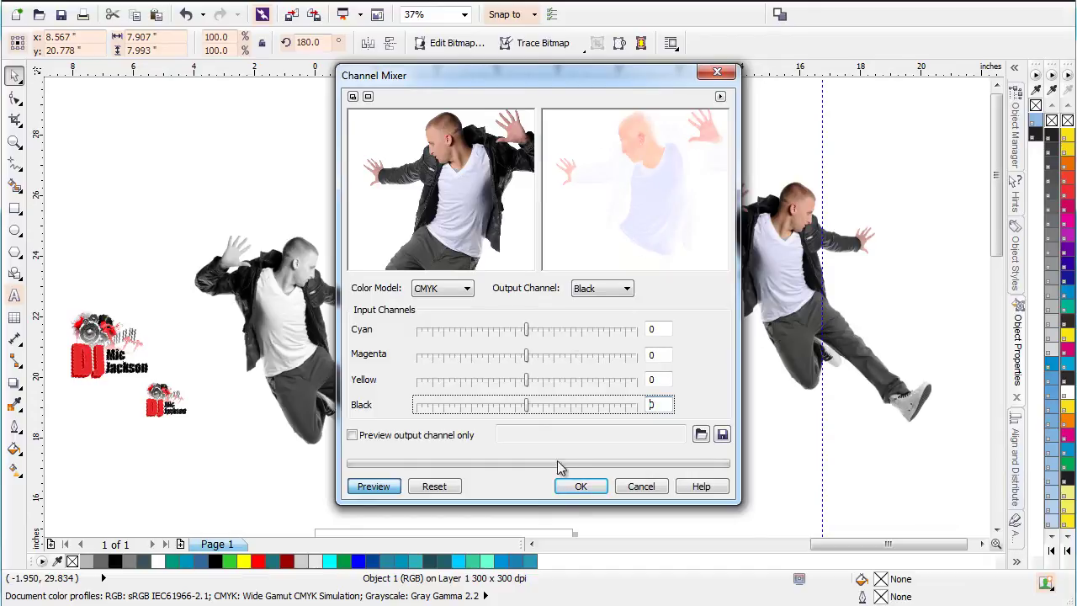
left_click(580, 486)
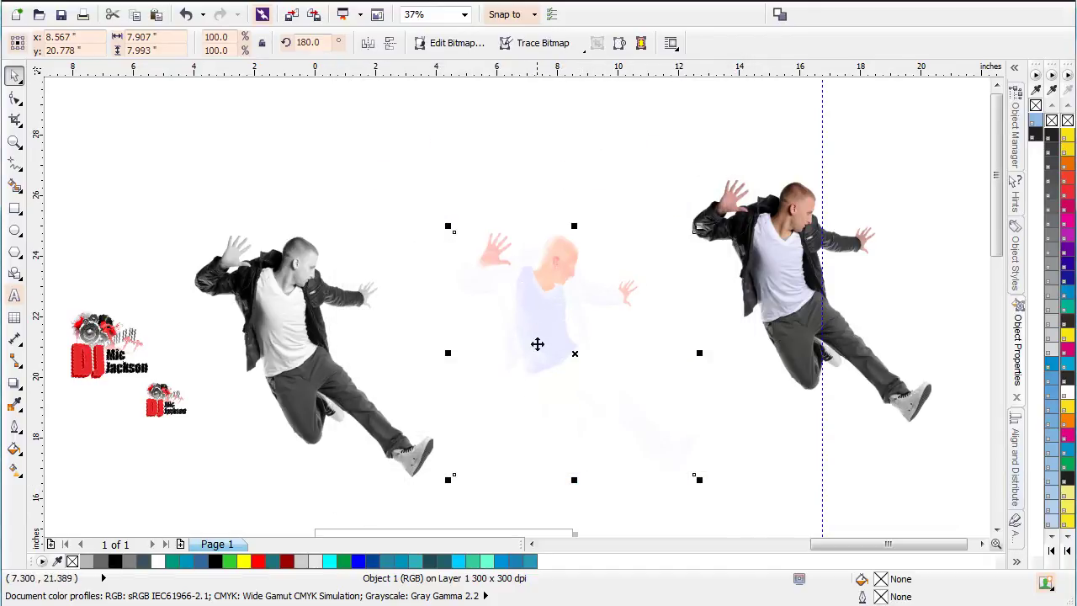
- Place a copy of the small DJ logo slightly below and to the right of it, and reselect the pale dancer
left_click_drag(166, 409, 185, 423)
left_click(550, 322)
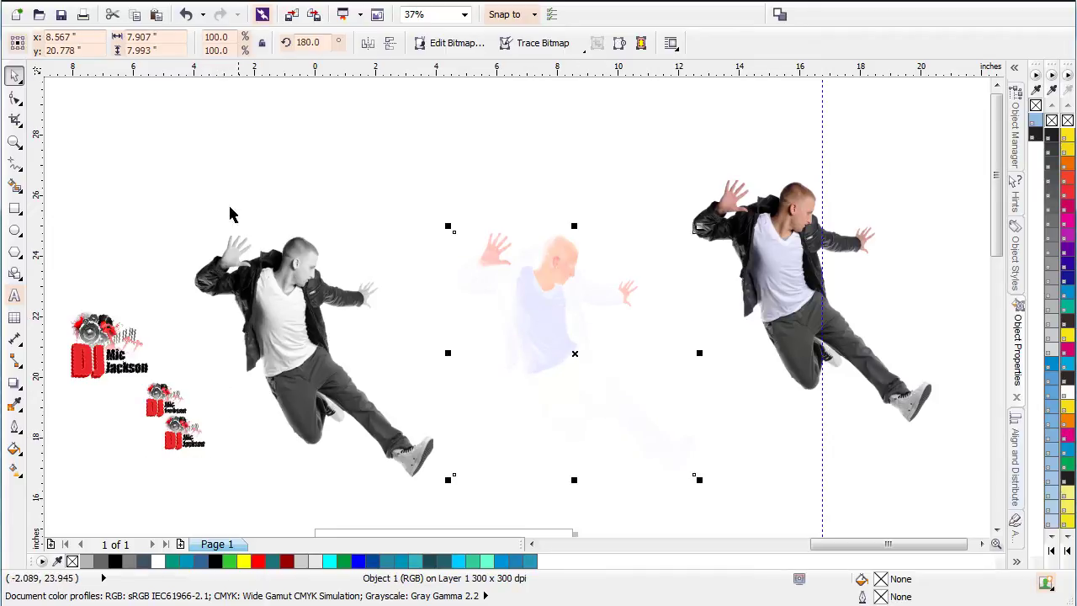
- Set the lightness of the Blue channel to 100 in Hue/Saturation/Lightness for the pale dancer and apply it
left_click(252, 2)
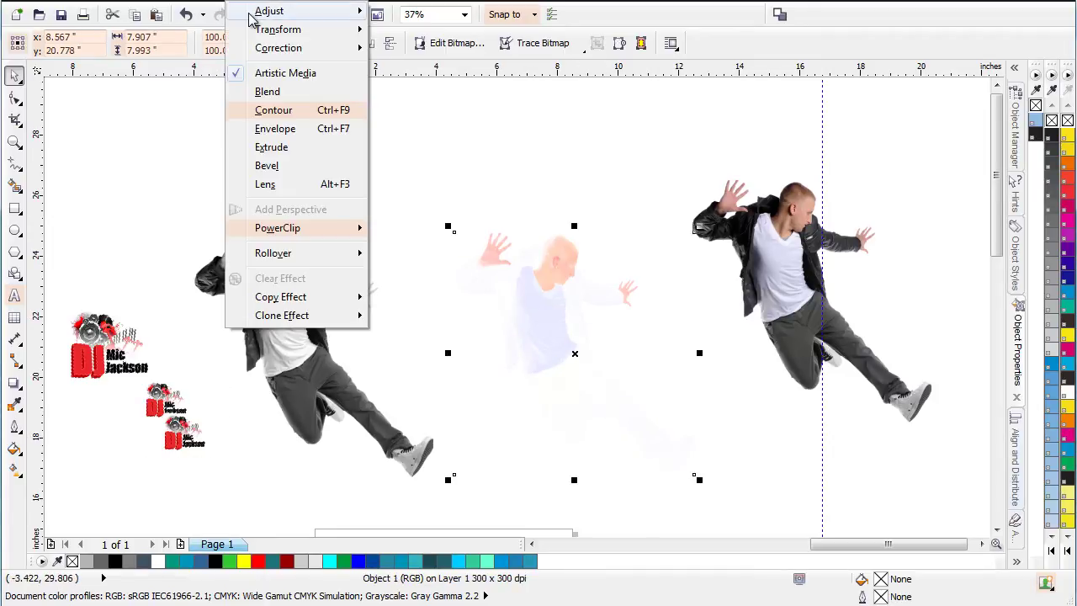
mouse_move(249, 12)
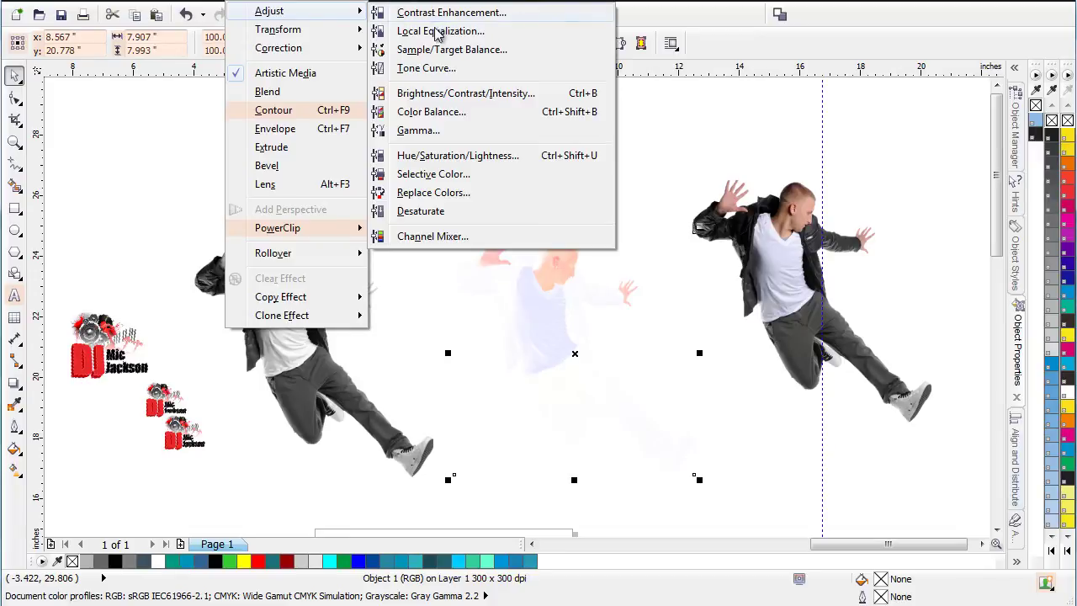
left_click(456, 155)
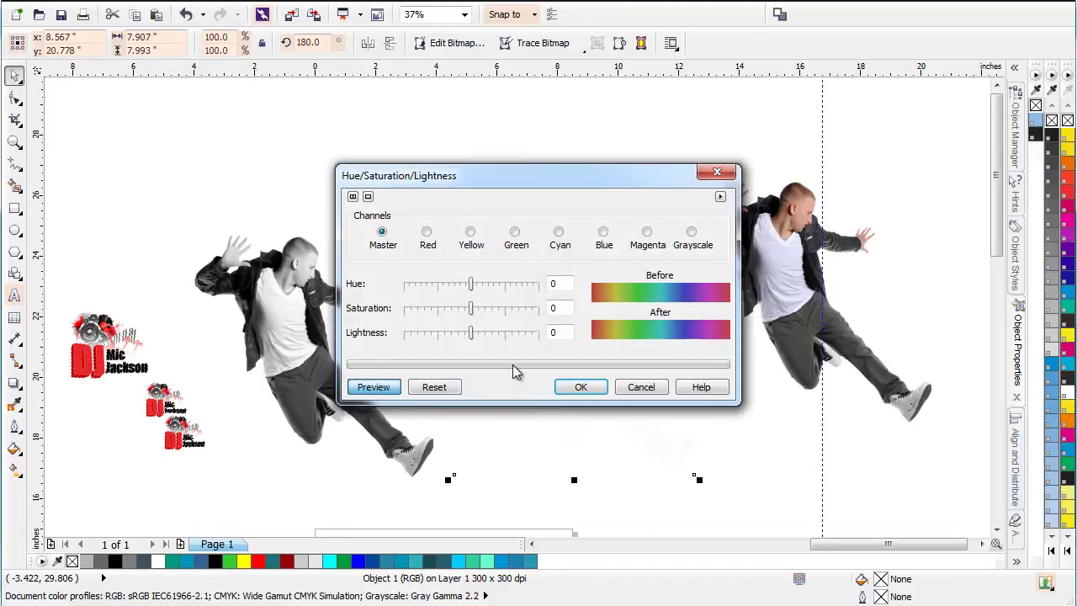
left_click_drag(535, 185, 769, 250)
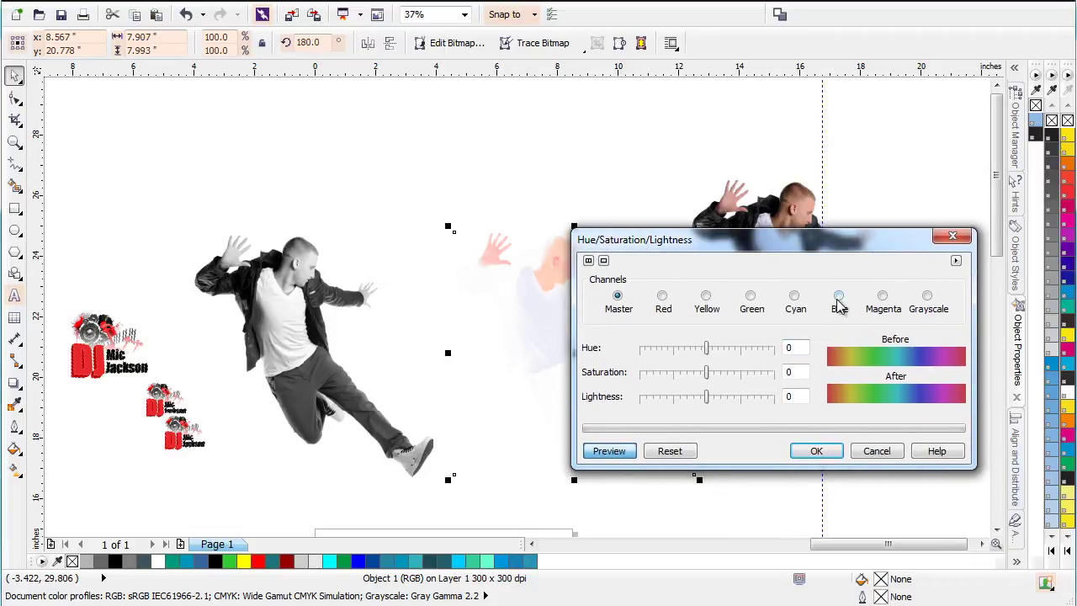
left_click(839, 299)
left_click_drag(709, 404, 778, 399)
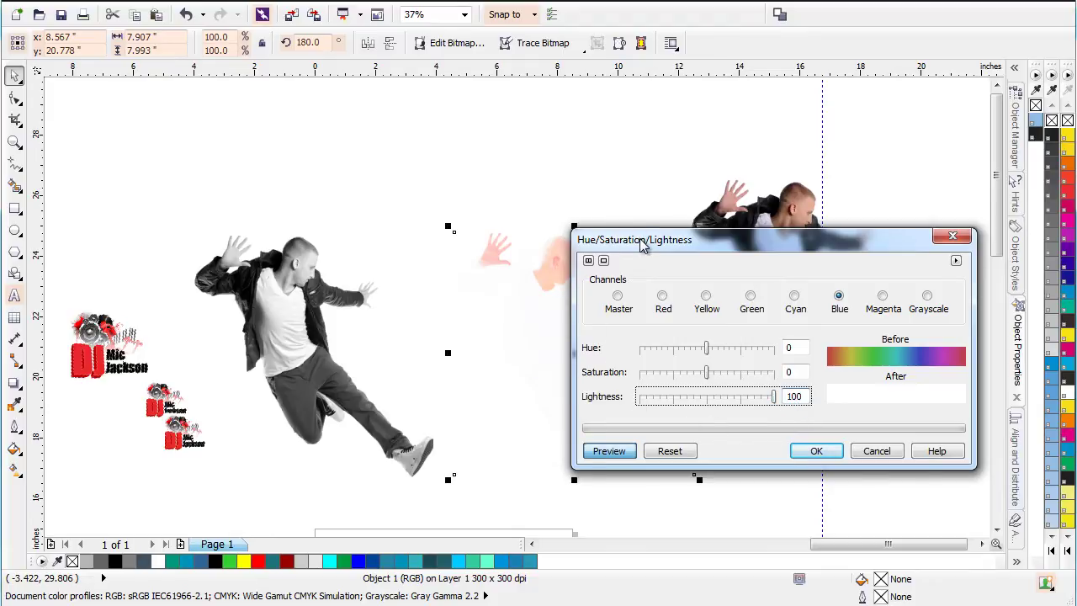
left_click_drag(645, 246, 698, 250)
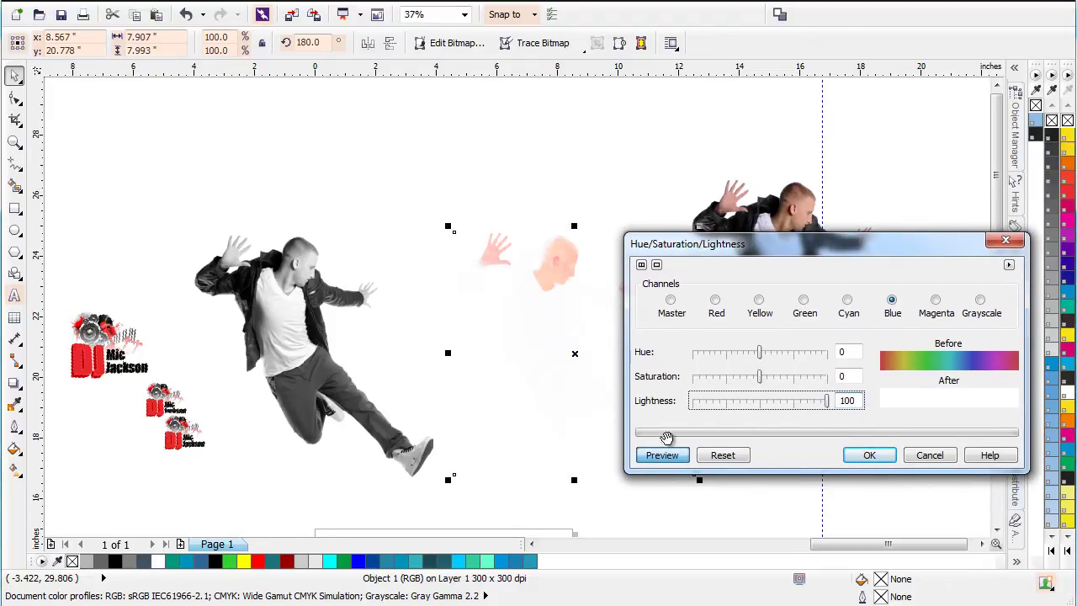
left_click(871, 456)
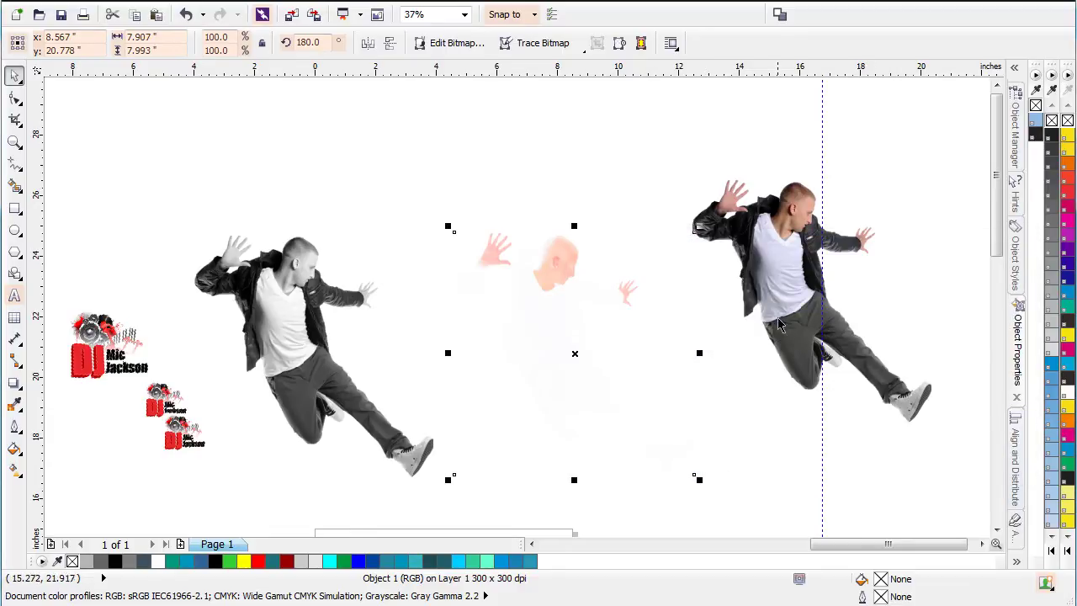
- Align the pale skin-tone dancer over the greyscale dancer and deselect both
left_click(304, 372, "shift")
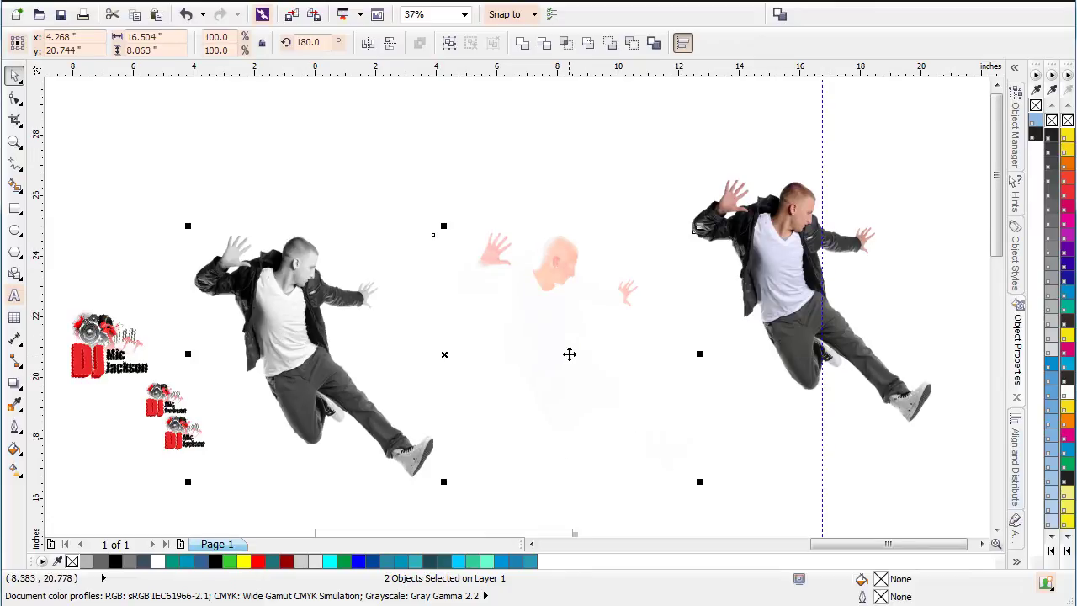
key("l")
left_click(566, 329)
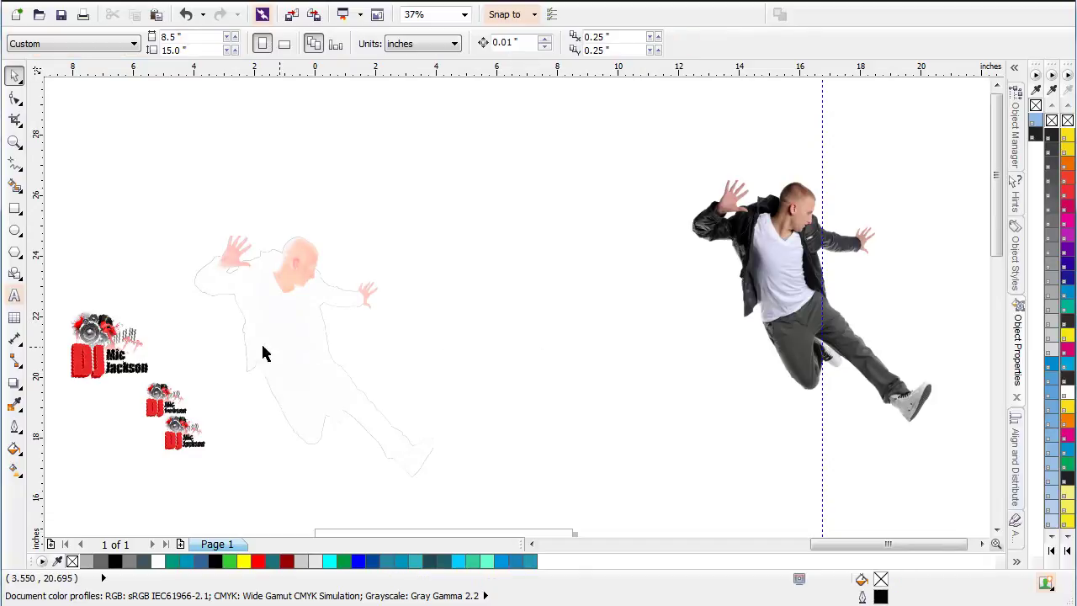
- Send the pale skin-tone dancer to the back of the page, behind the greyscale dancer
left_click(270, 324)
right_click(270, 324)
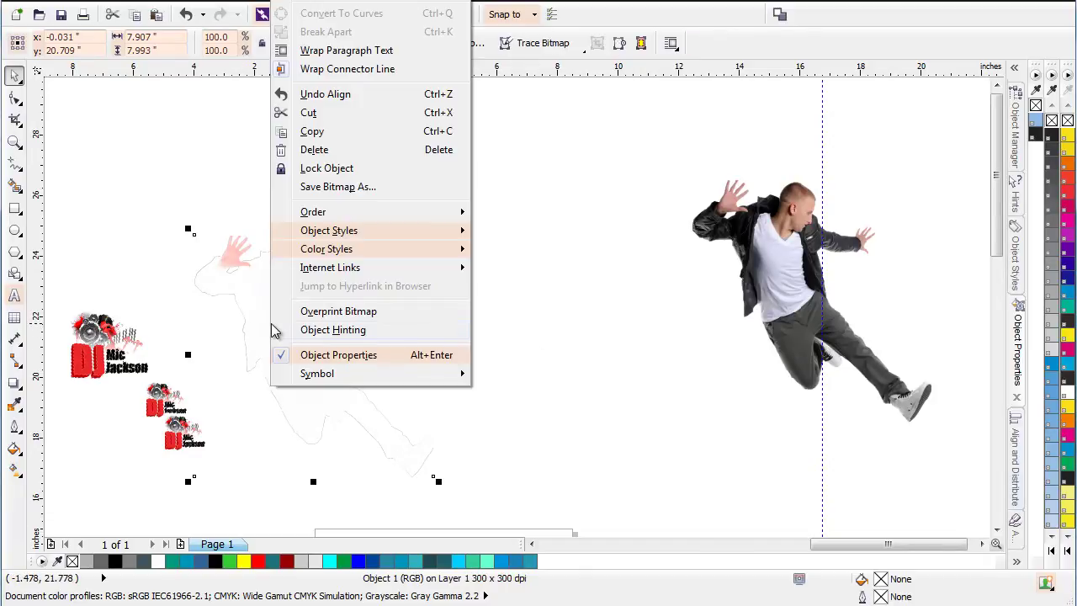
mouse_move(397, 220)
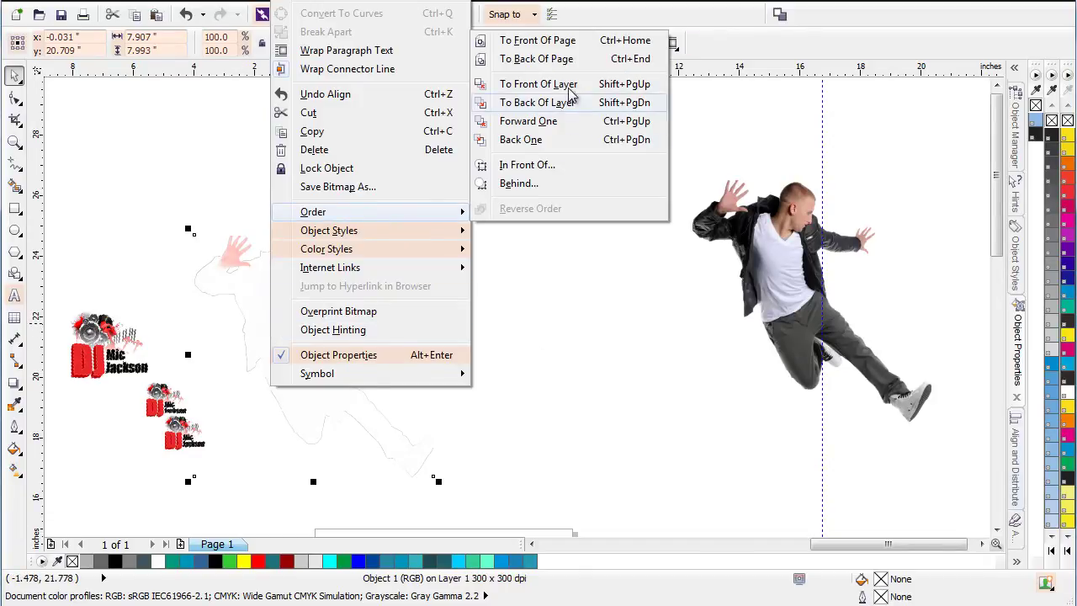
left_click(577, 58)
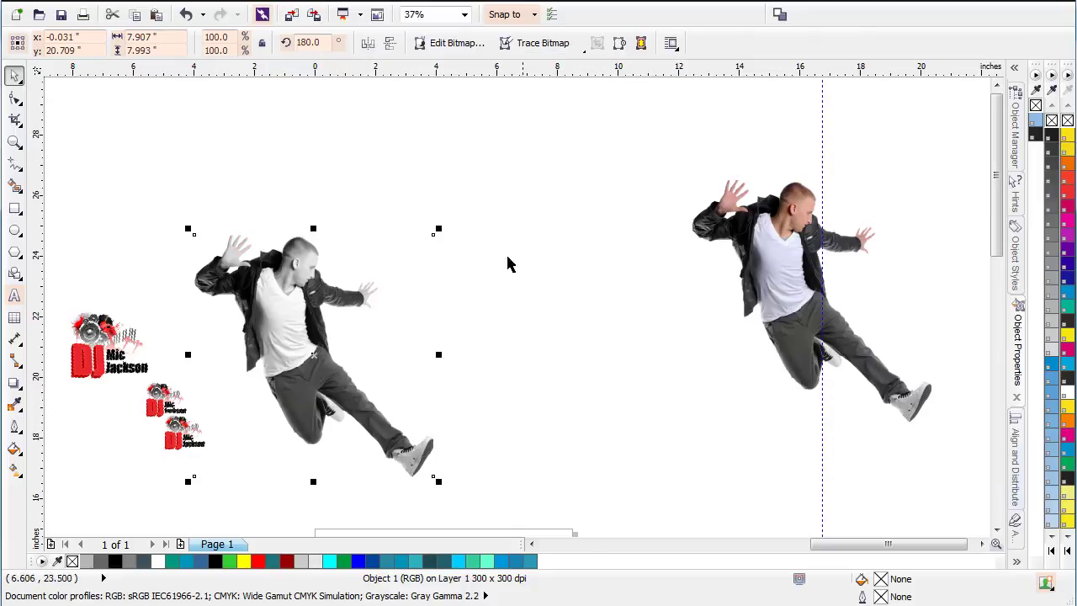
left_click(521, 329)
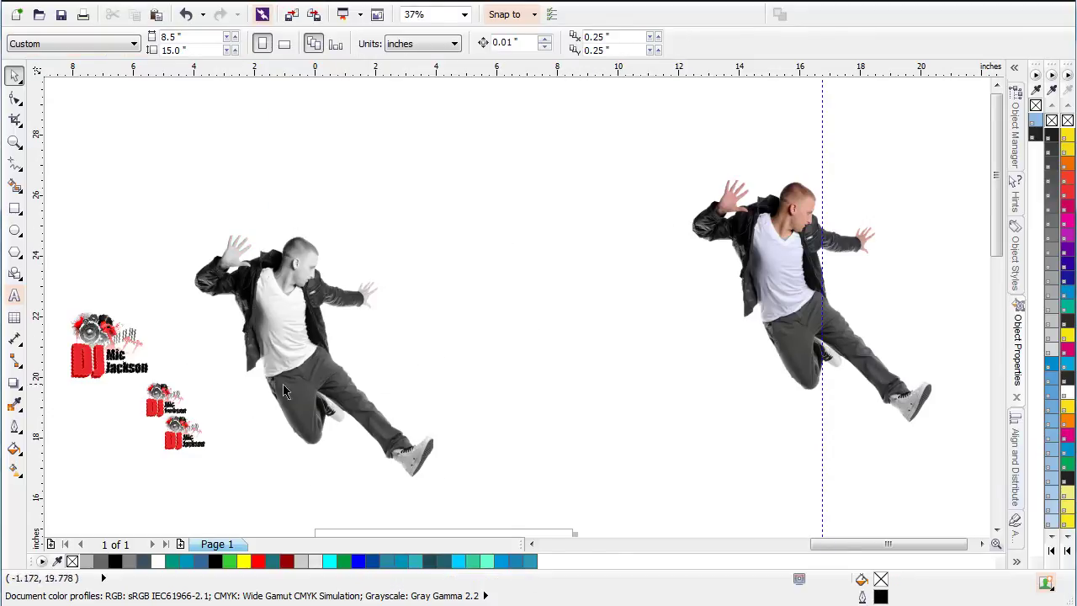
- Apply a uniform transparency to the greyscale dancer with the Multiply merge mode and a transparency value of 0
left_click(295, 349)
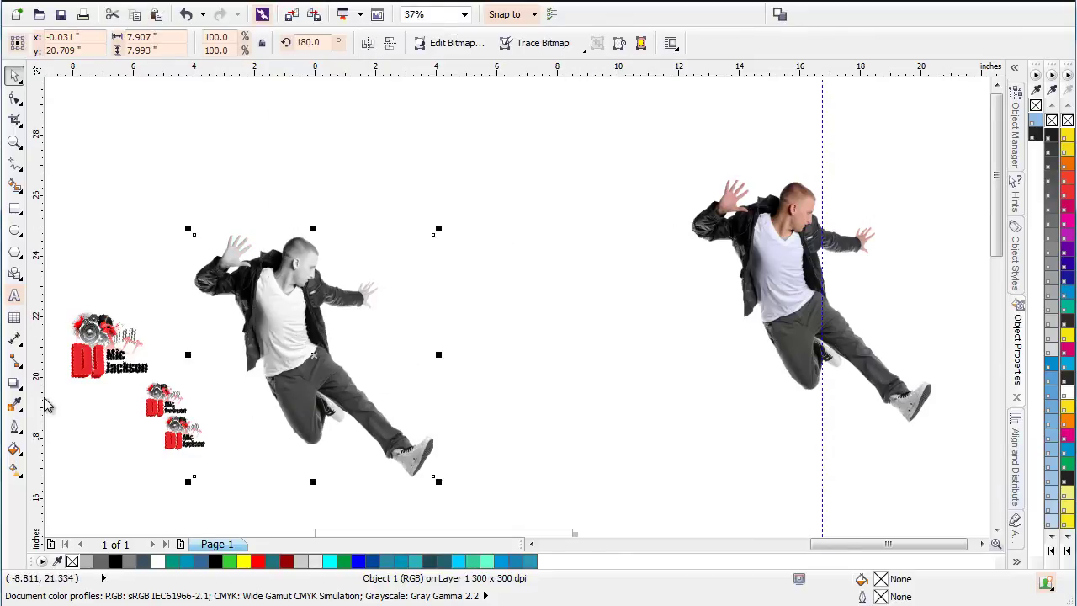
left_click(19, 389)
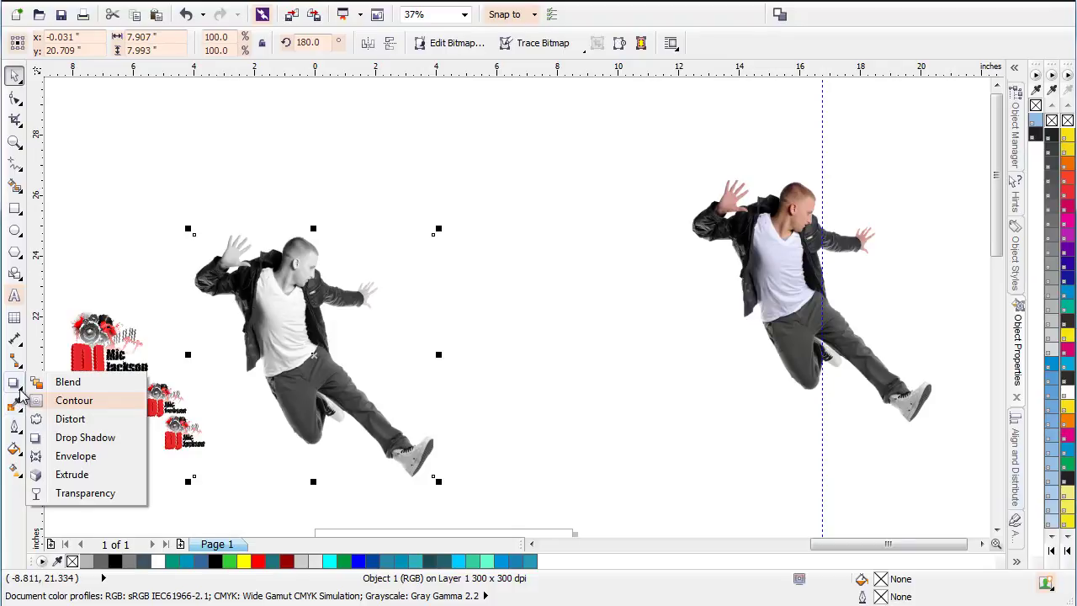
left_click(74, 495)
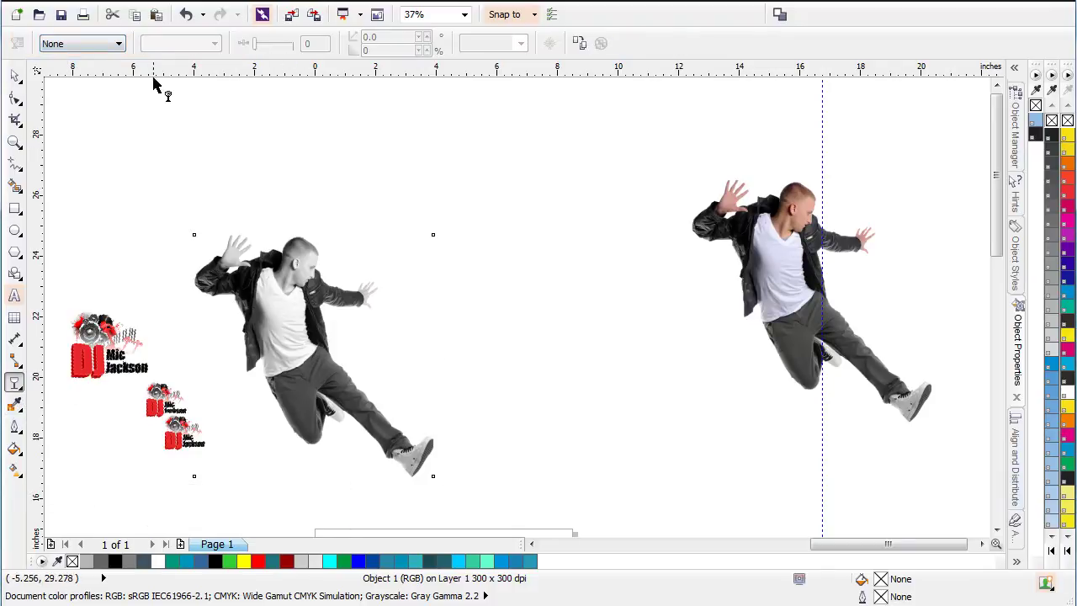
left_click(118, 45)
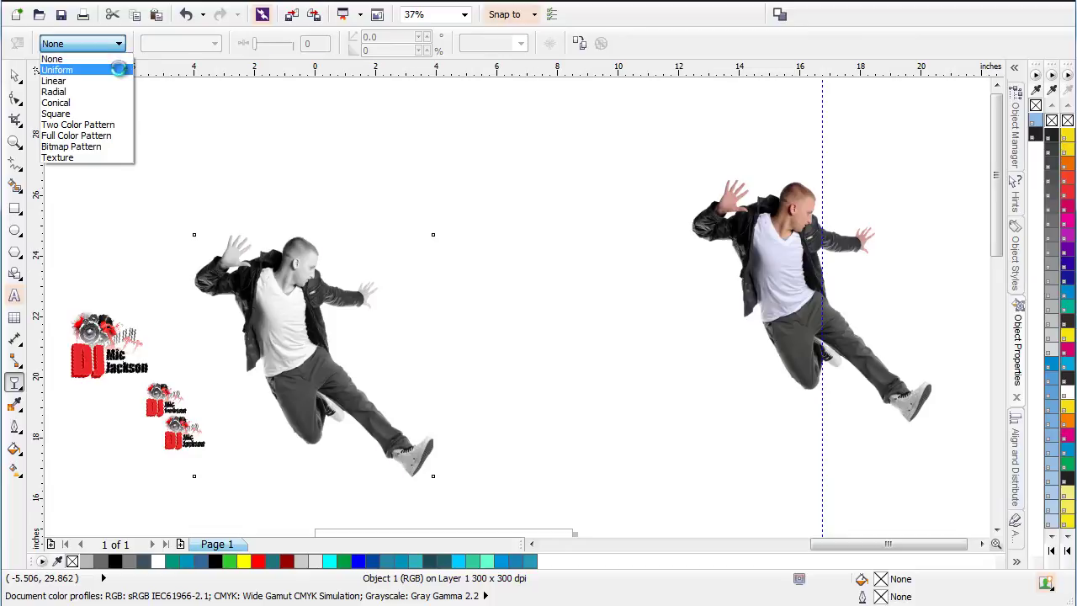
left_click(122, 70)
left_click(214, 45)
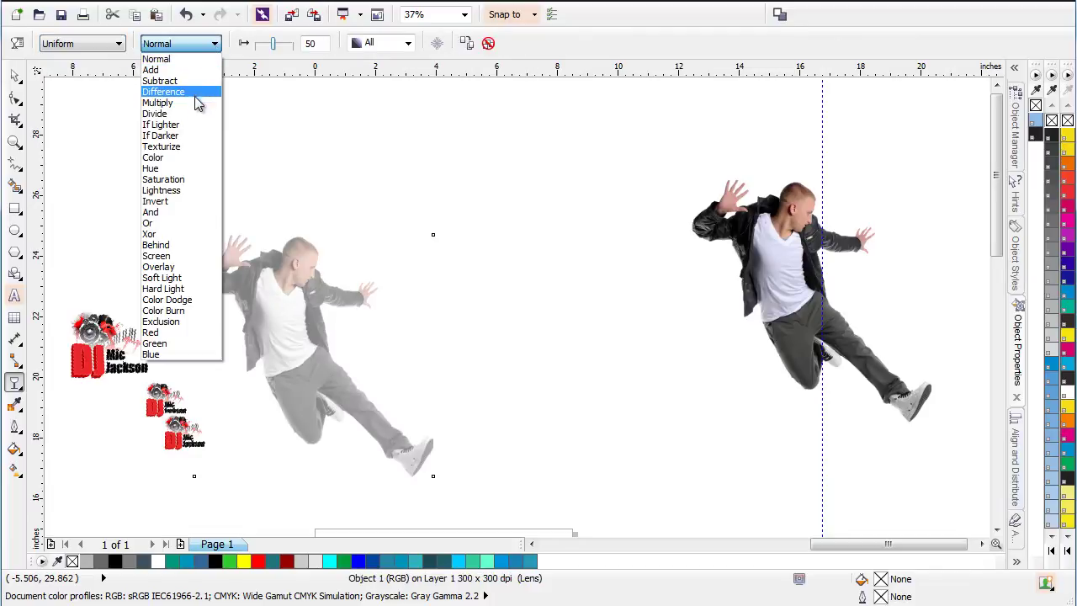
left_click(158, 102)
left_click_drag(272, 48, 238, 46)
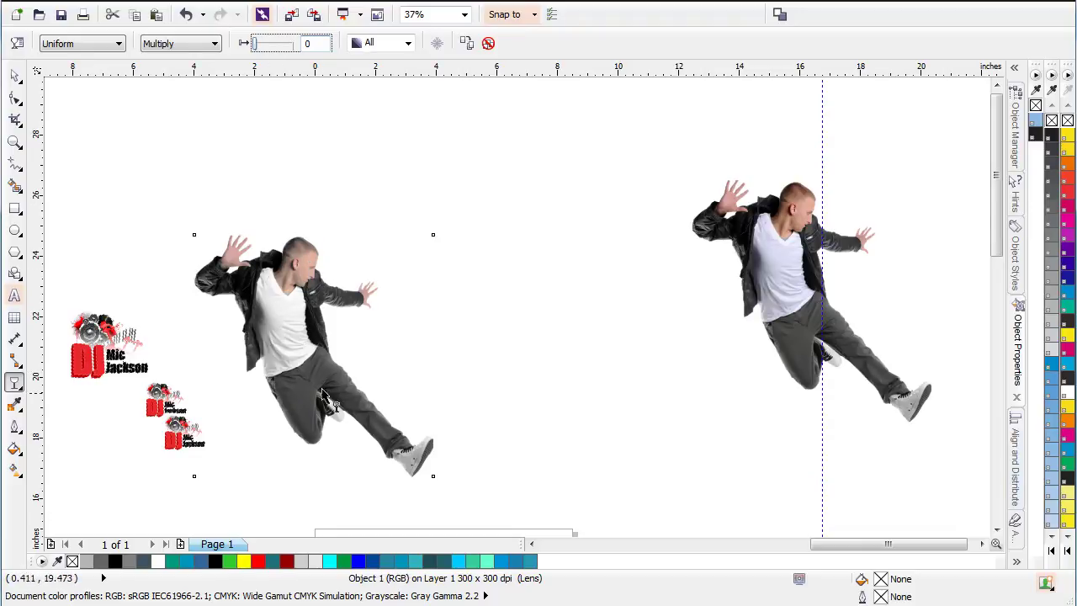
- Move the lower copy of the small DJ logo onto the chest of the dancer's shirt, centred at about x -1.03, y 22.04 inches
left_click(14, 76)
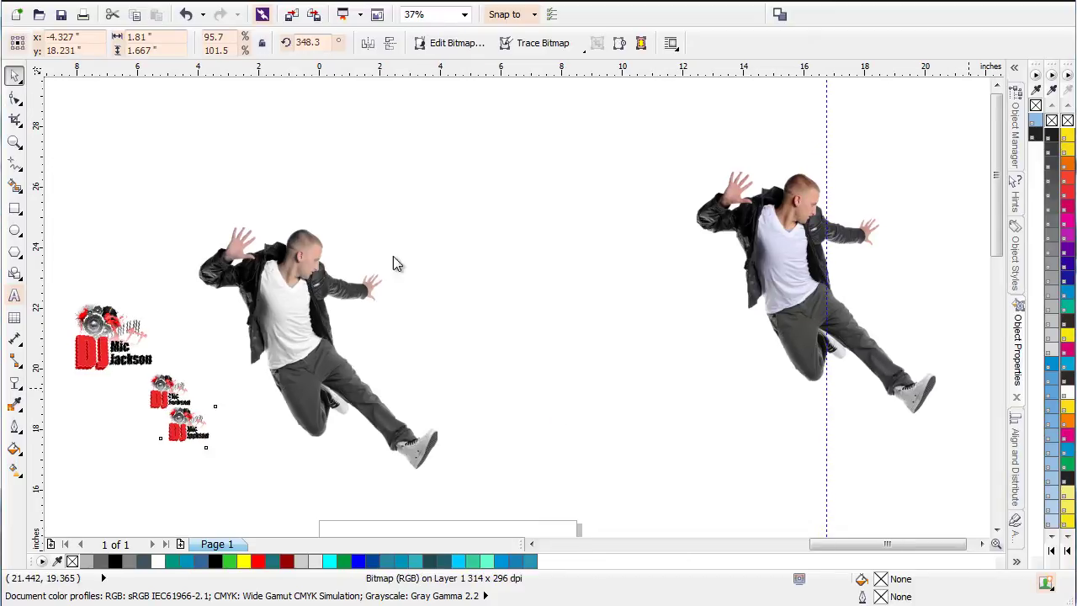
left_click(195, 428)
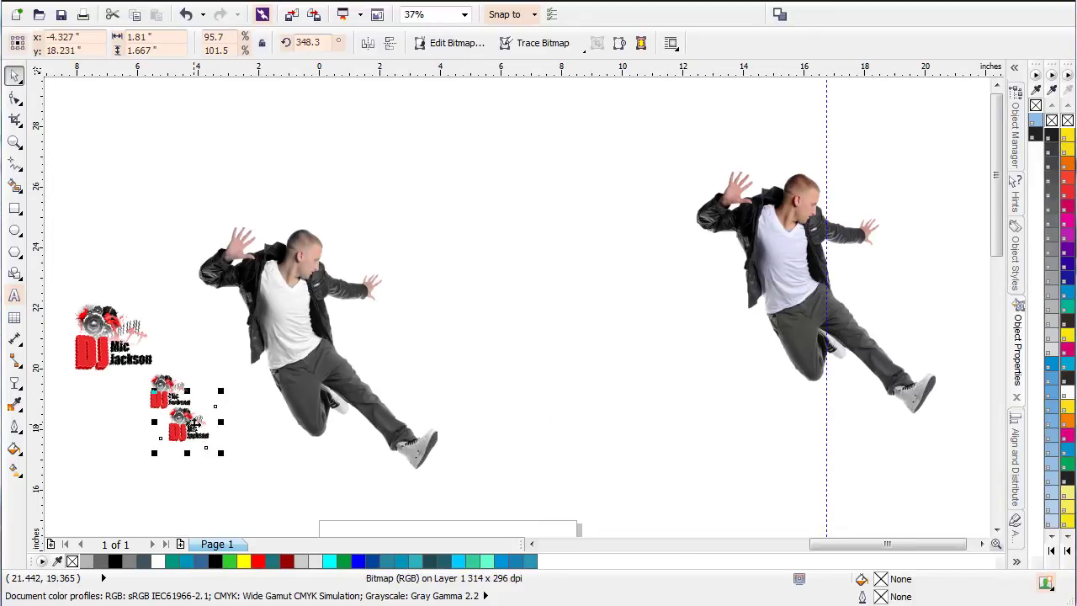
left_click_drag(189, 425, 284, 315)
scroll(516, 307, "up", 3)
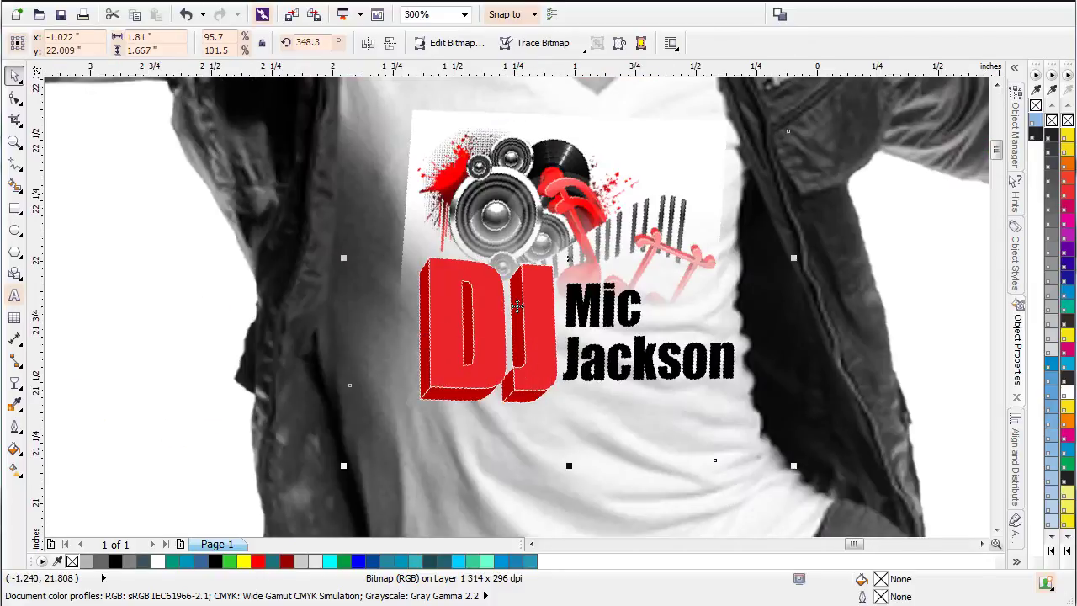
left_click_drag(533, 246, 533, 236)
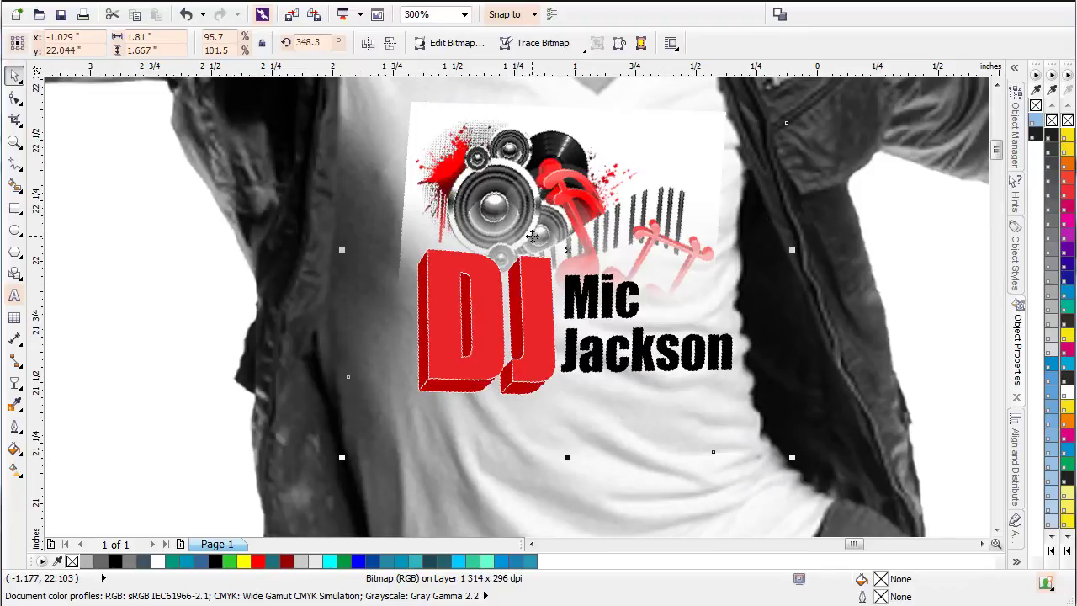
- Try to order the DJ logo in front of the greyscale dancer
scroll(516, 307, "down", 1)
scroll(509, 358, "down", 1)
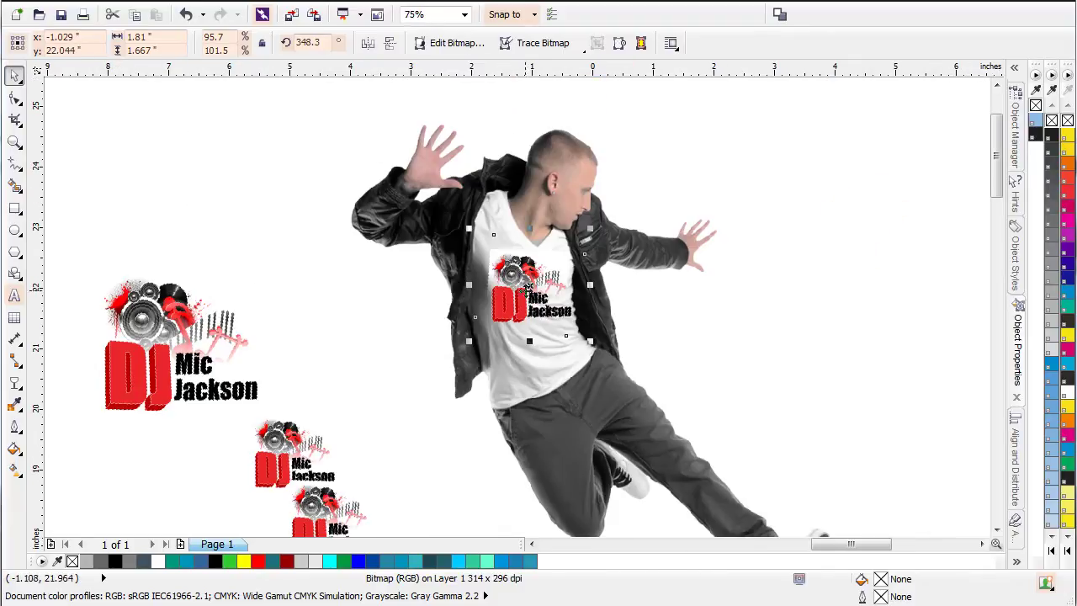
right_click(521, 294)
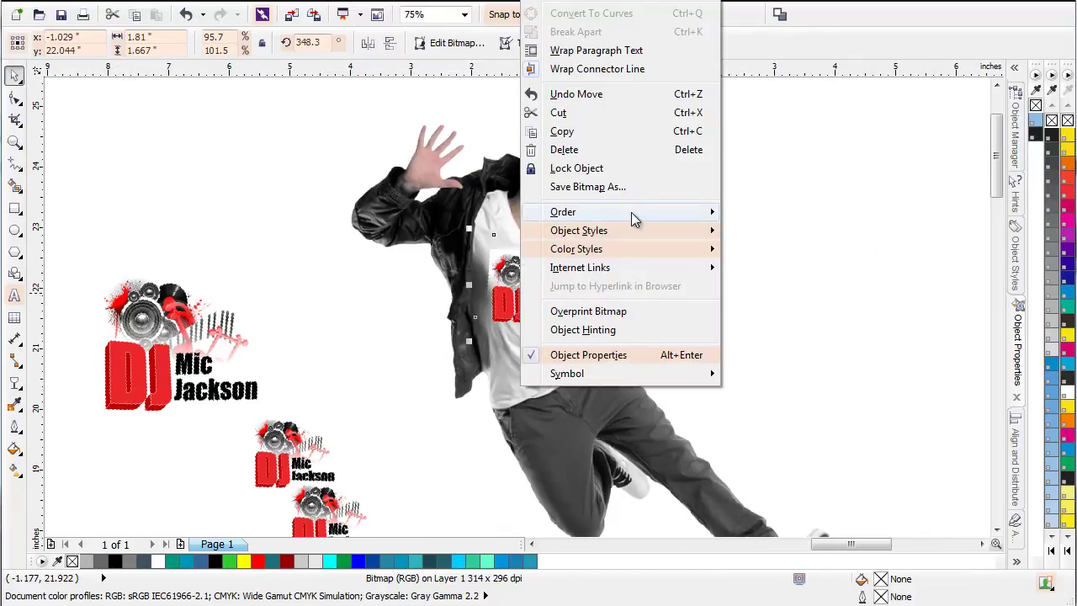
mouse_move(631, 212)
left_click(781, 167)
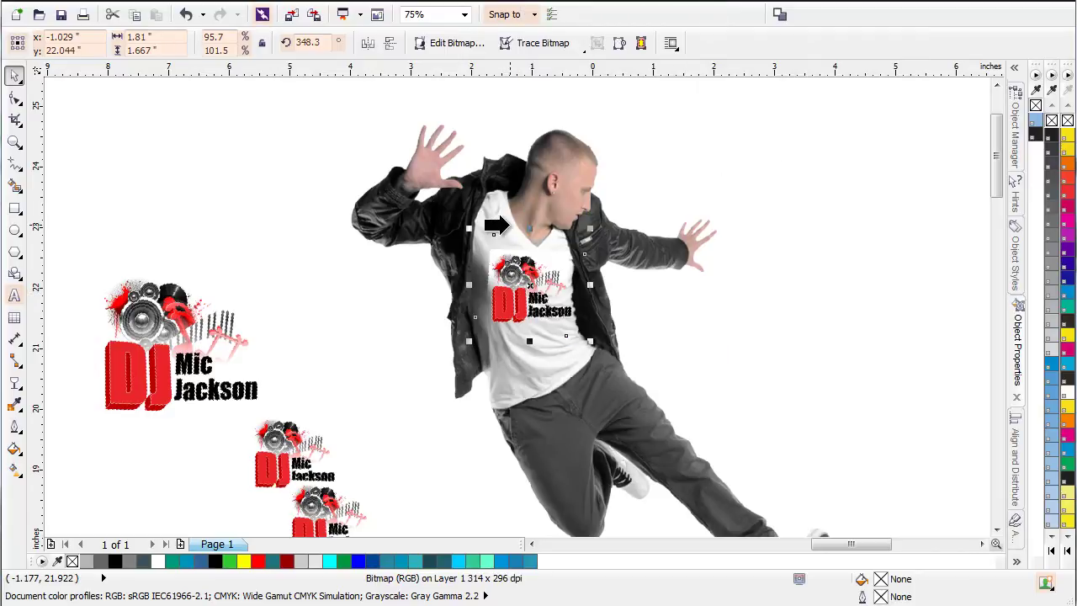
left_click(504, 223)
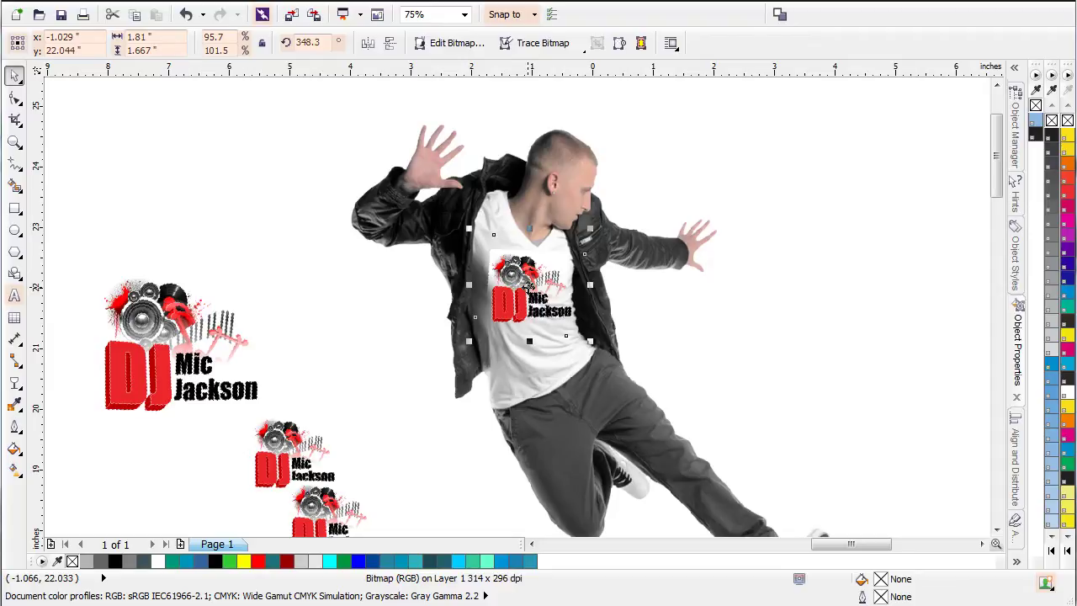
- Try sending the DJ logo on the shirt to the back of the page, and undo the change
right_click(528, 286)
mouse_move(610, 214)
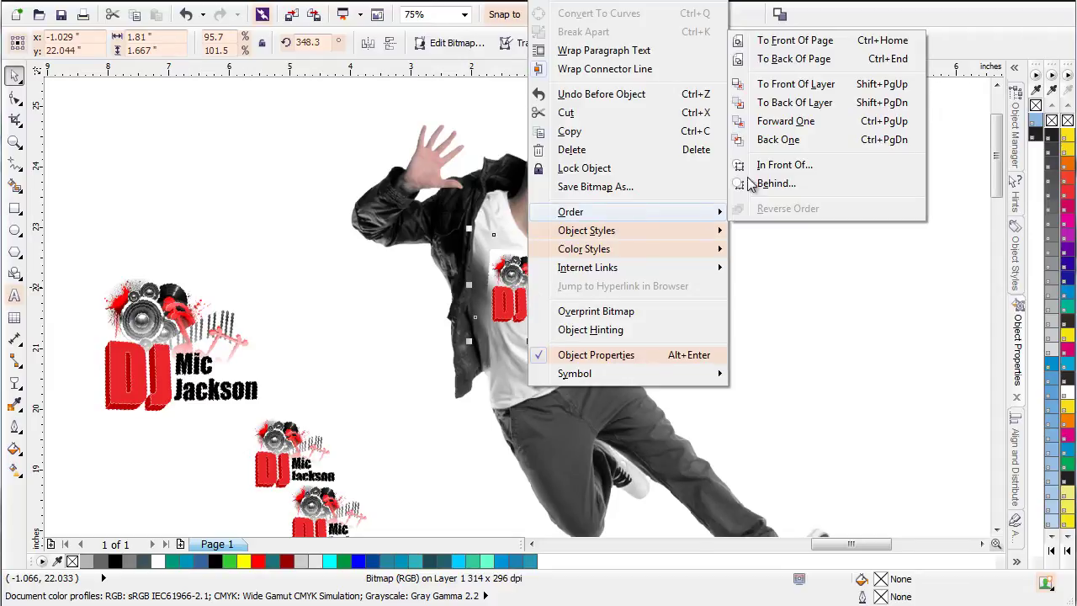
left_click(761, 59)
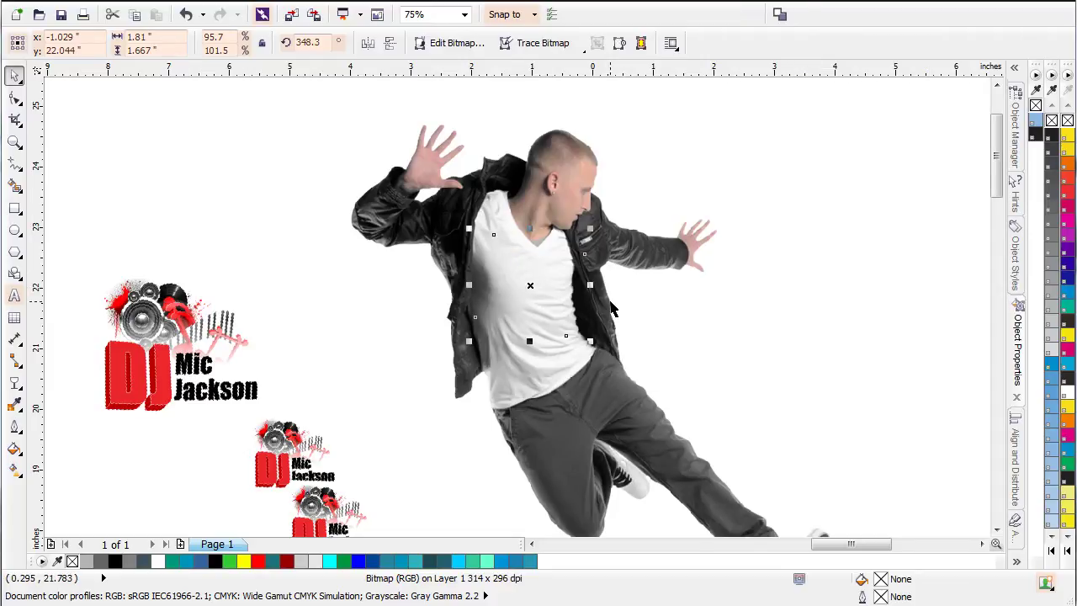
key("ctrl+z")
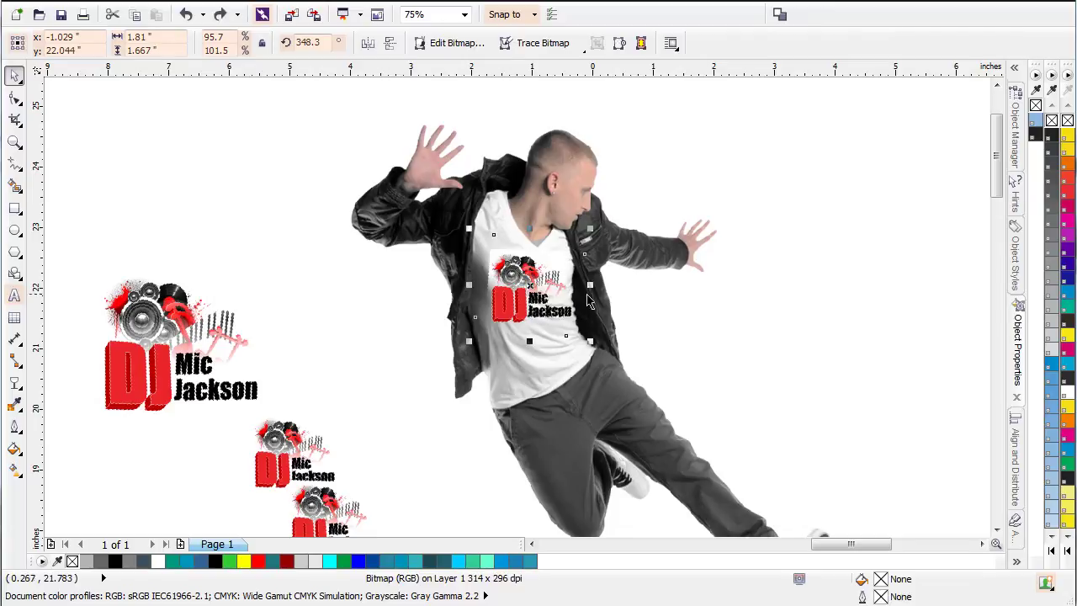
- Order the DJ logo on the chest directly behind the greyscale dancer so the shirt folds multiply over it
right_click(531, 289)
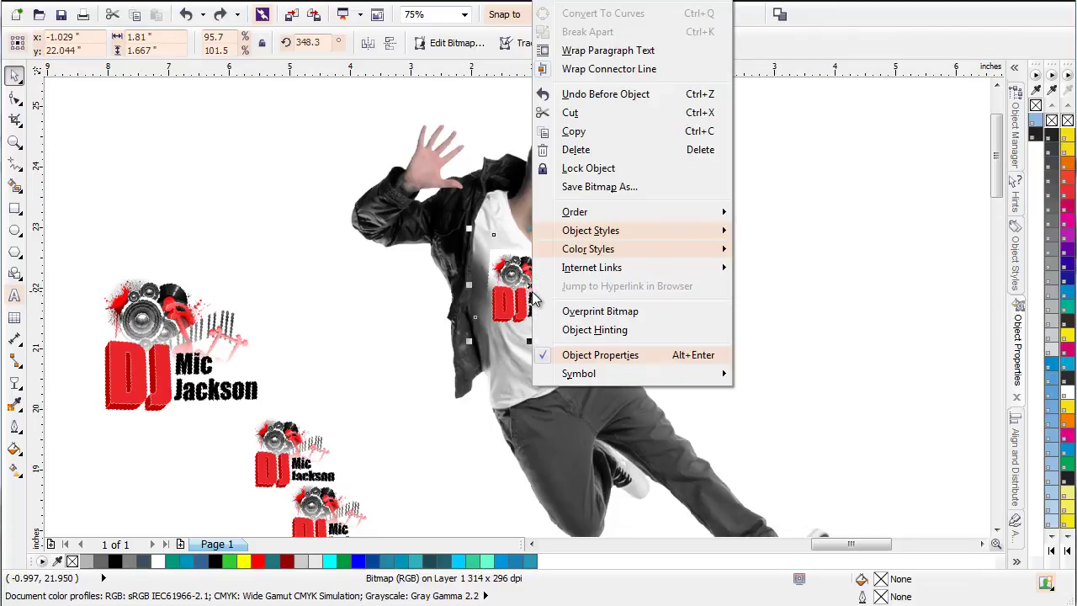
mouse_move(668, 216)
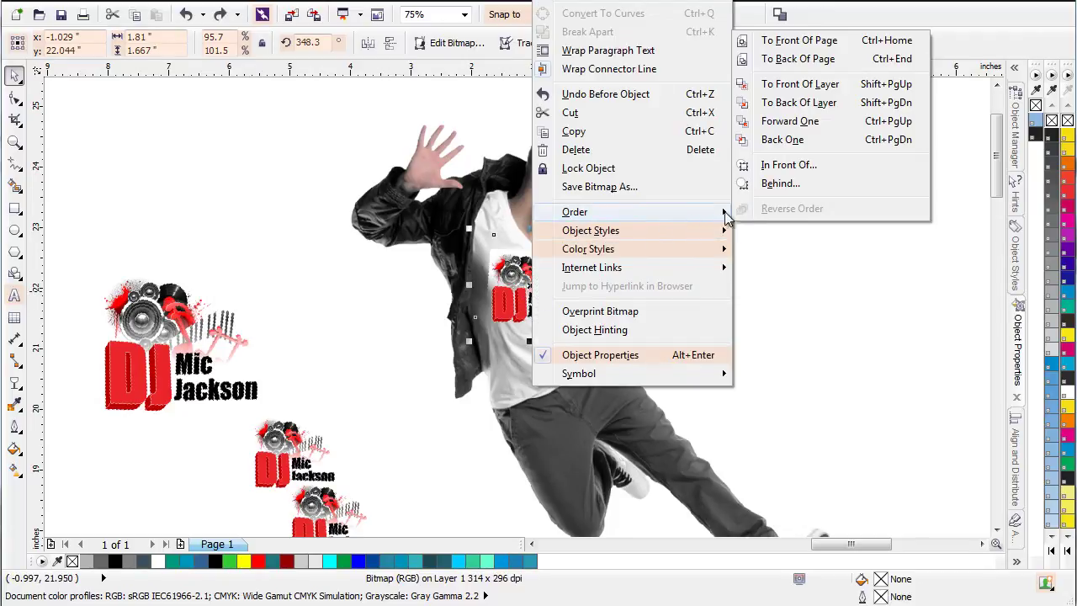
left_click(782, 180)
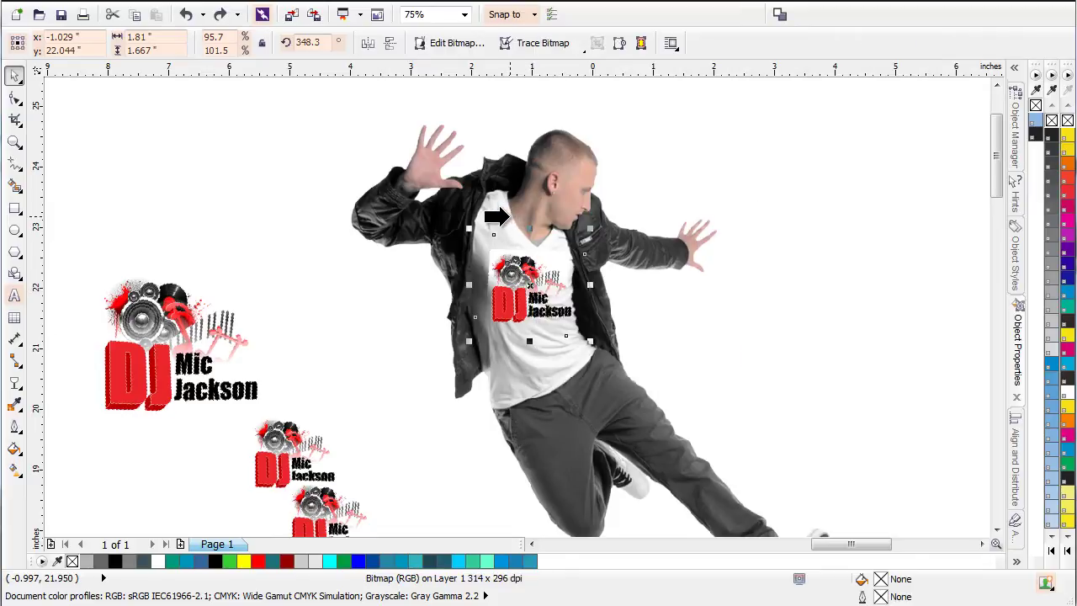
left_click(508, 218)
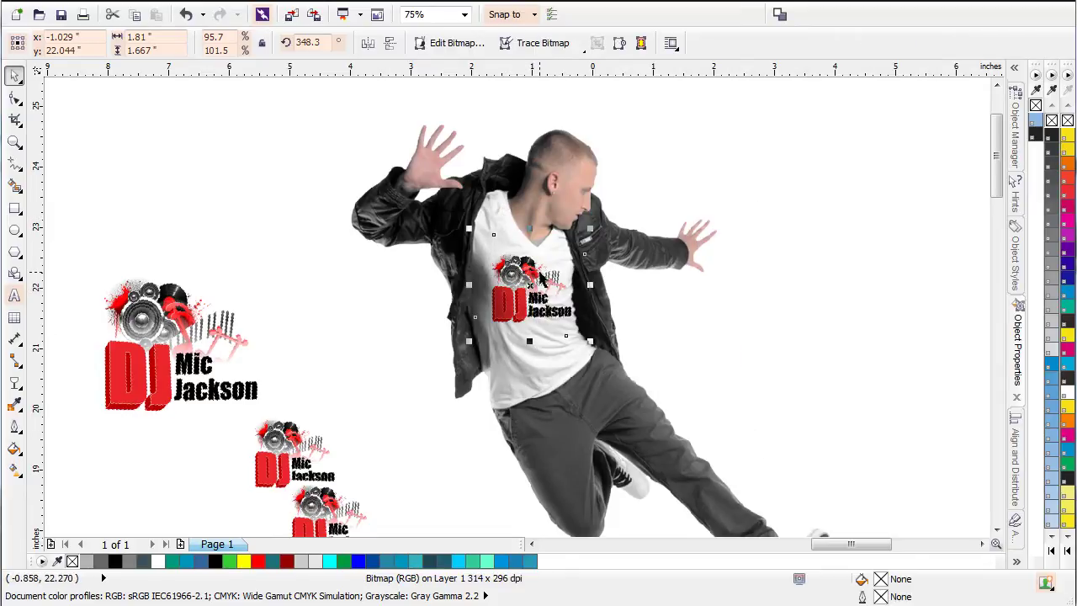
- Shift the chest logo slightly toward the upper left and enlarge it to about 1.91 × 1.76 inches
scroll(560, 232, "up", 2)
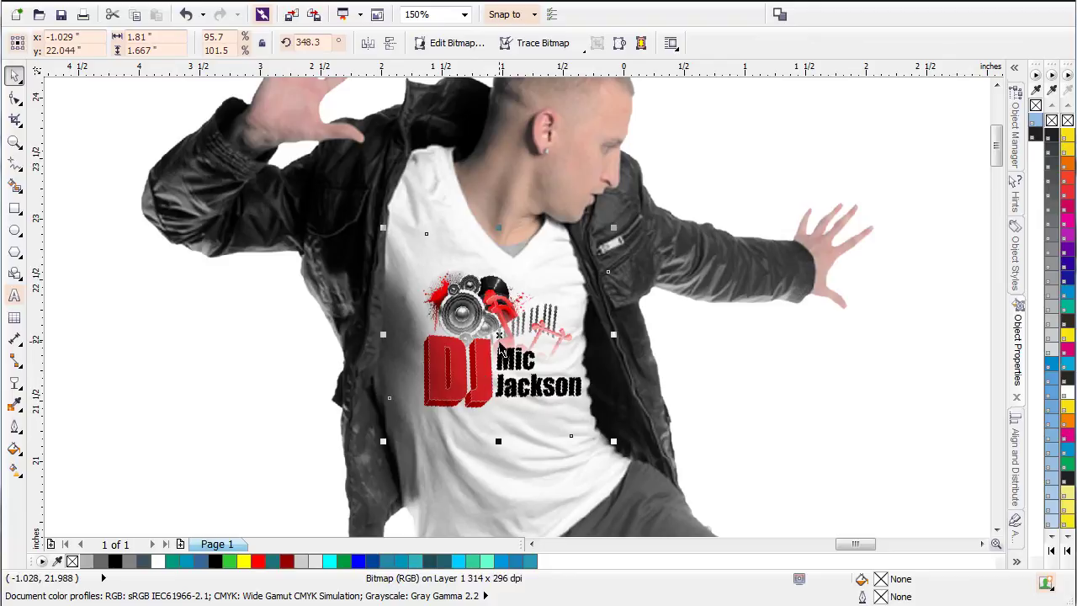
left_click_drag(499, 337, 492, 329)
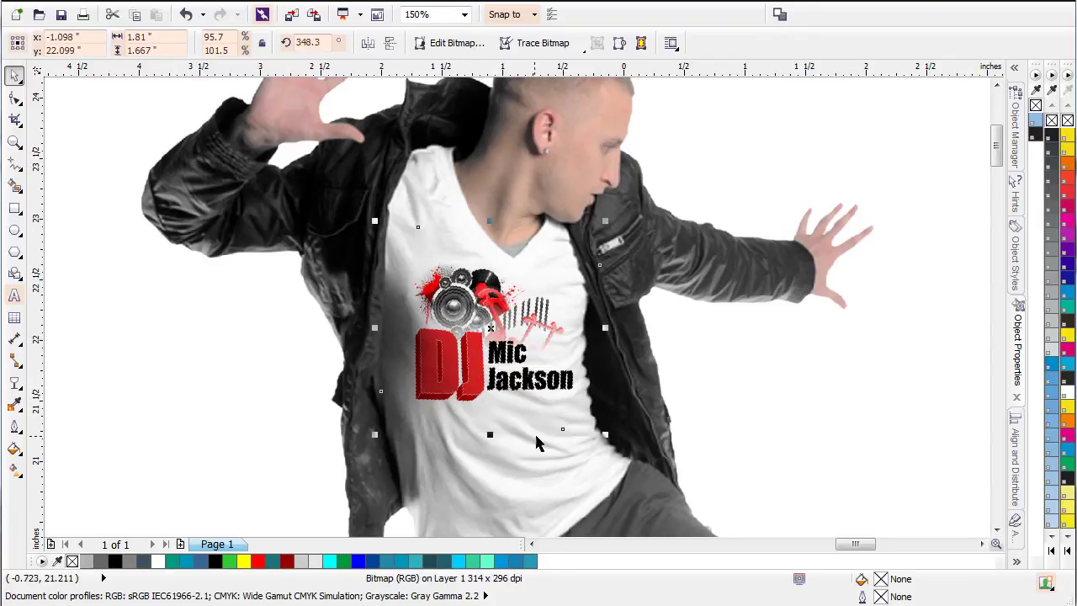
scroll(530, 438, "down", 1)
scroll(517, 314, "down", 1)
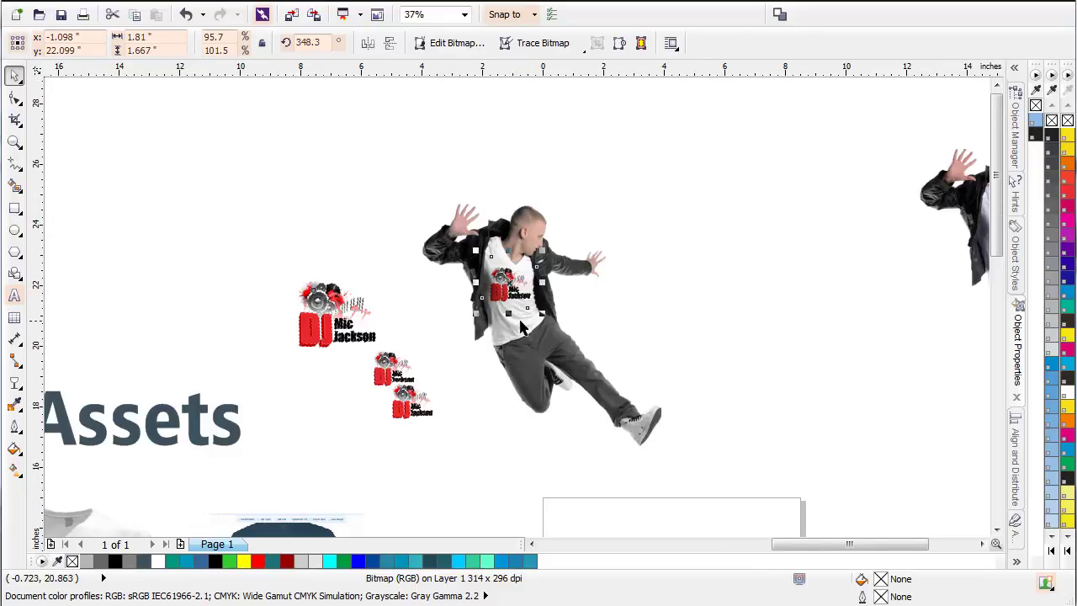
scroll(516, 307, "up", 2)
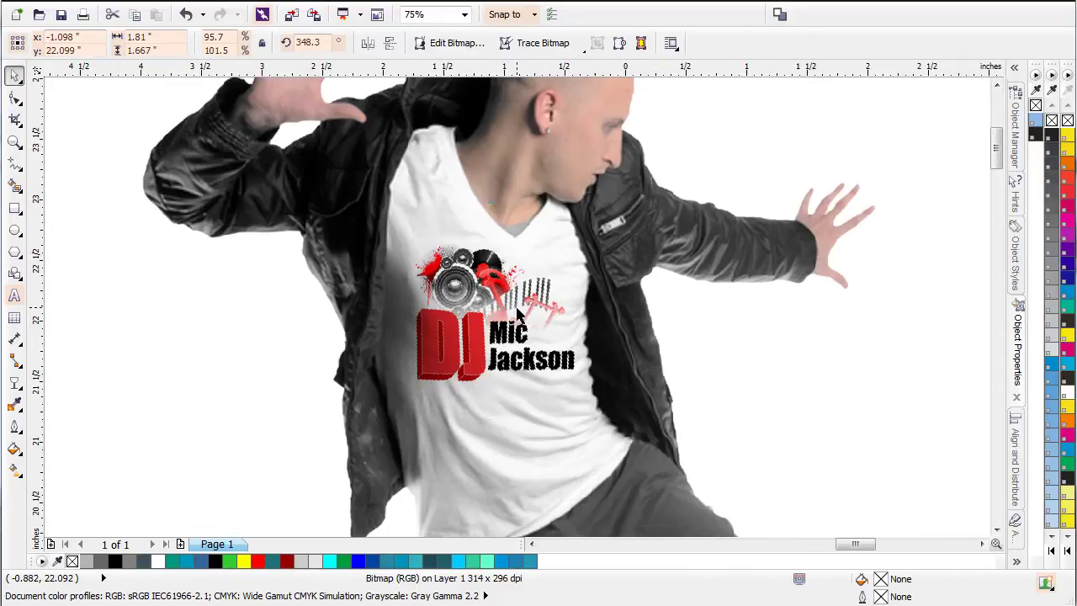
left_click_drag(609, 417, 625, 431)
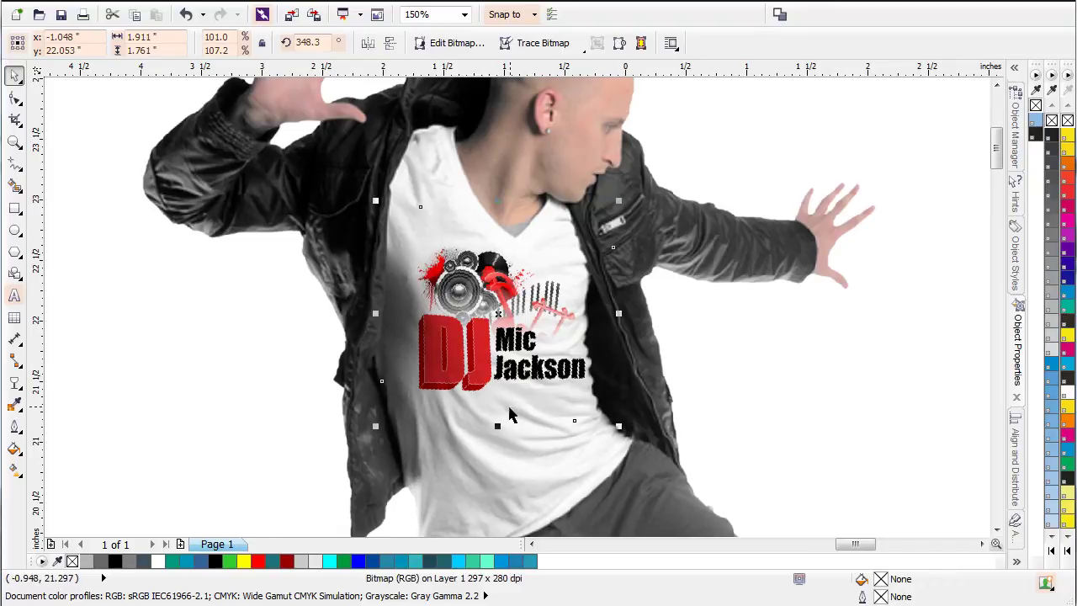
- Select both dancer layers together with the chest logo and group the three objects
scroll(508, 413, "down", 2)
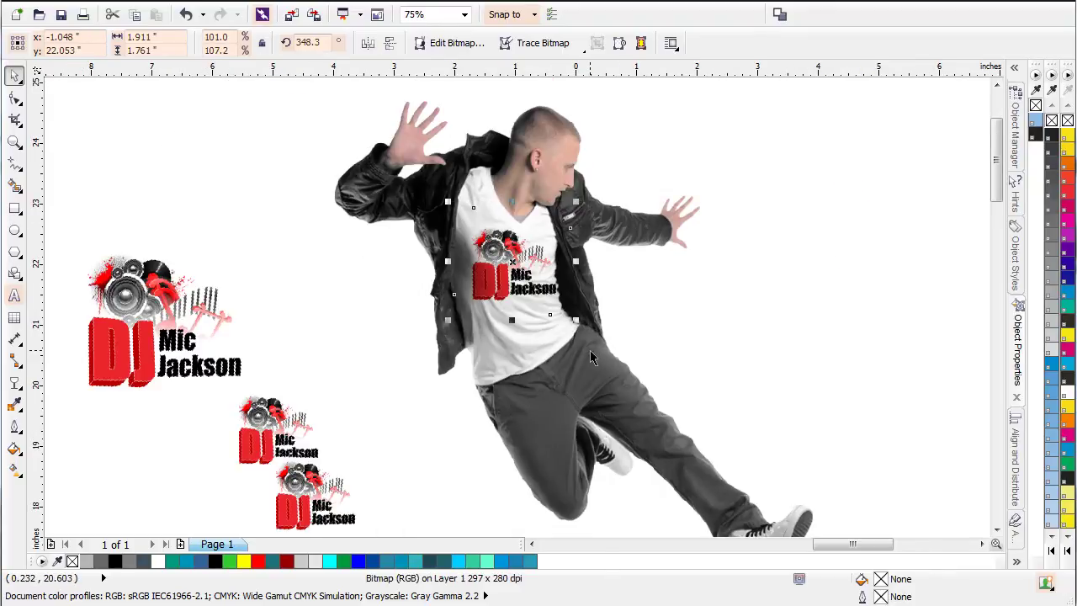
scroll(589, 352, "down", 2)
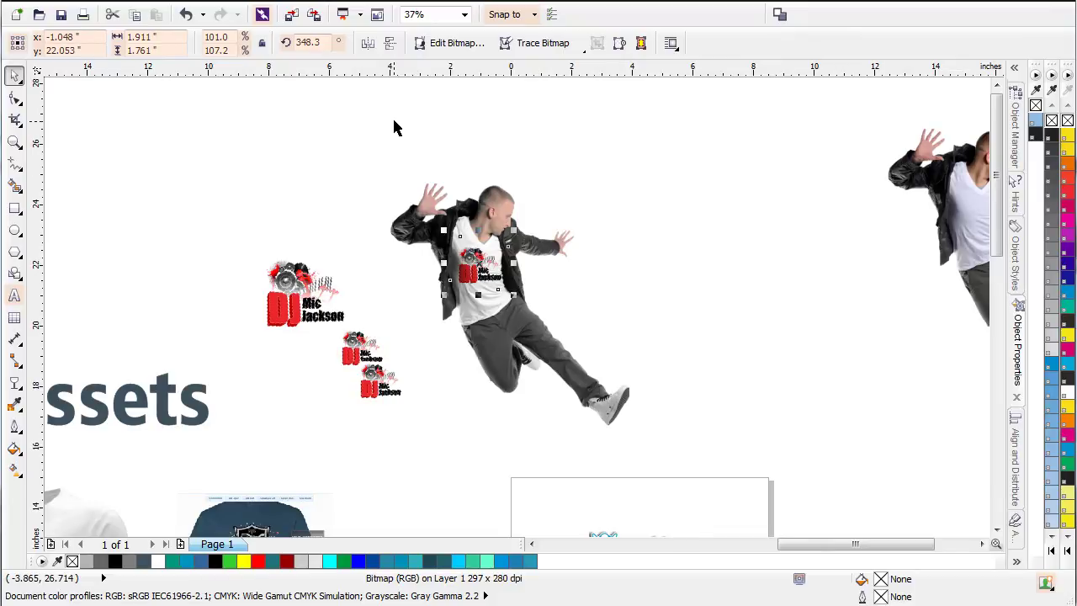
left_click_drag(392, 118, 697, 497)
left_click_drag(667, 104, 374, 521)
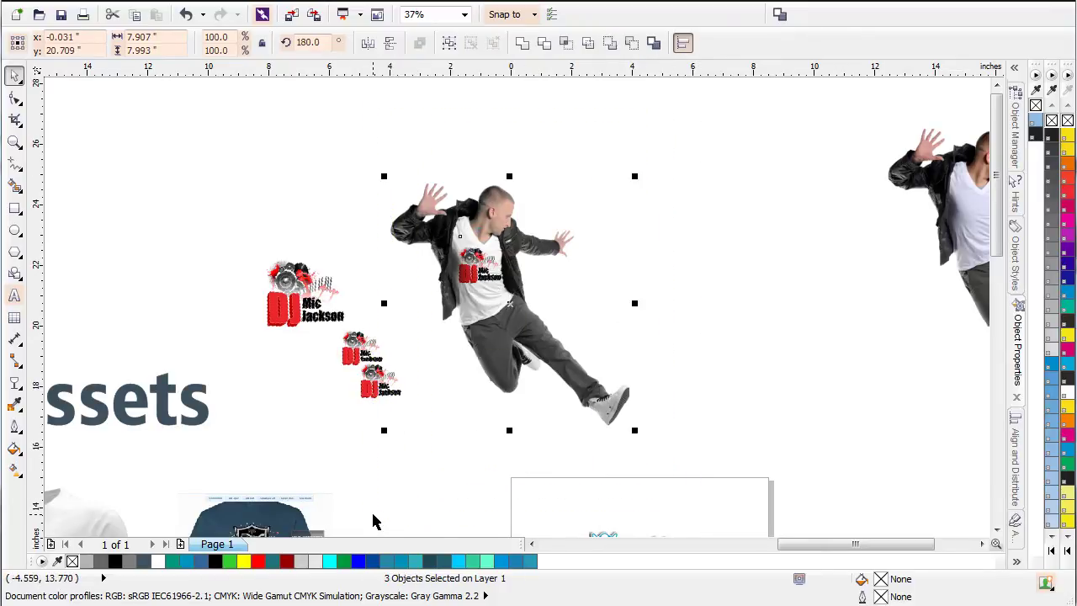
left_click(451, 44)
- Place a copy of the white long-sleeved shirt beside the dancer group, centred at about x 5.89, y 20.92 inches
scroll(469, 385, "down", 2)
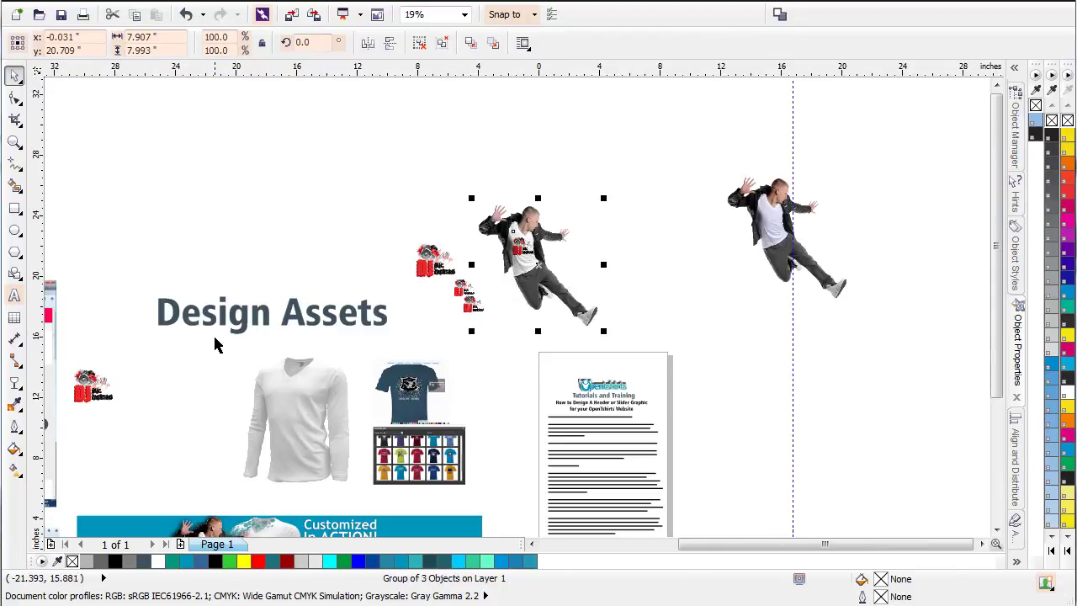
left_click_drag(214, 336, 351, 498)
left_click_drag(290, 436, 625, 269)
- Open the DesignBase plugin and bring up its list of garment comps
left_click(569, 2)
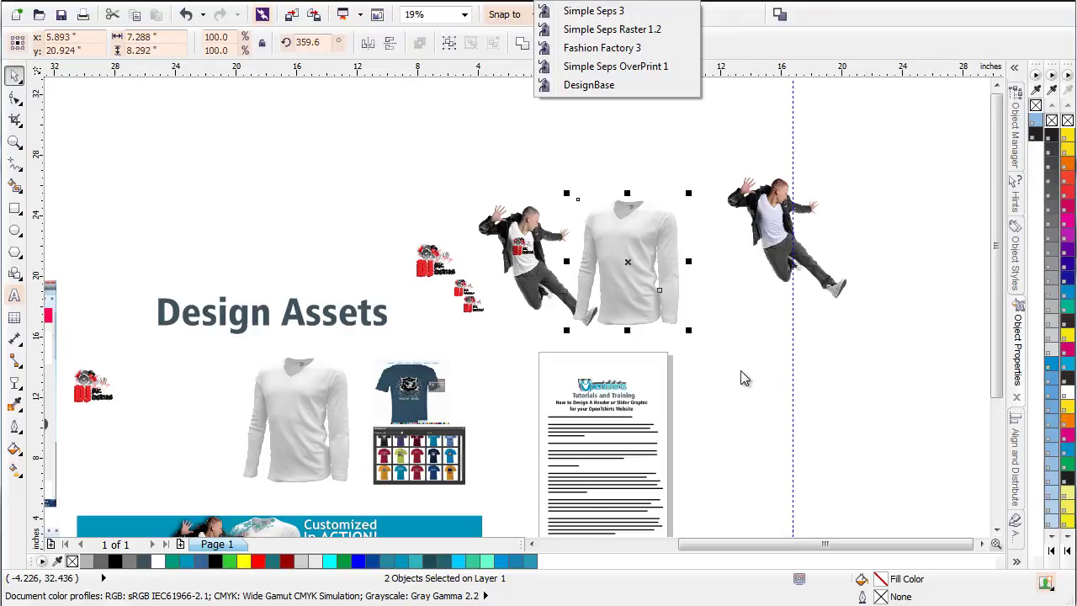
left_click(628, 88)
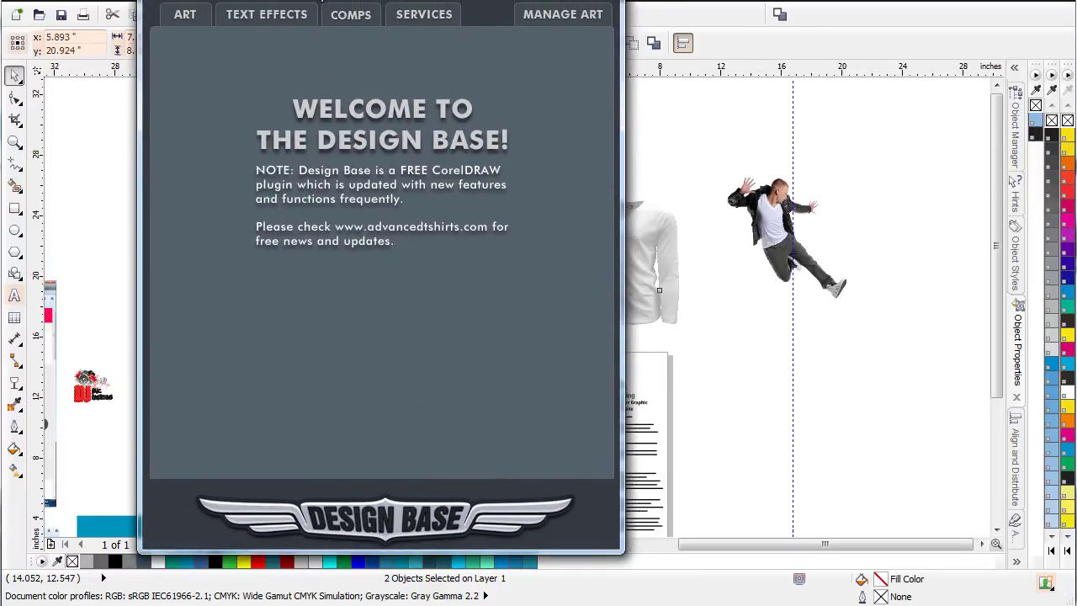
left_click(346, 20)
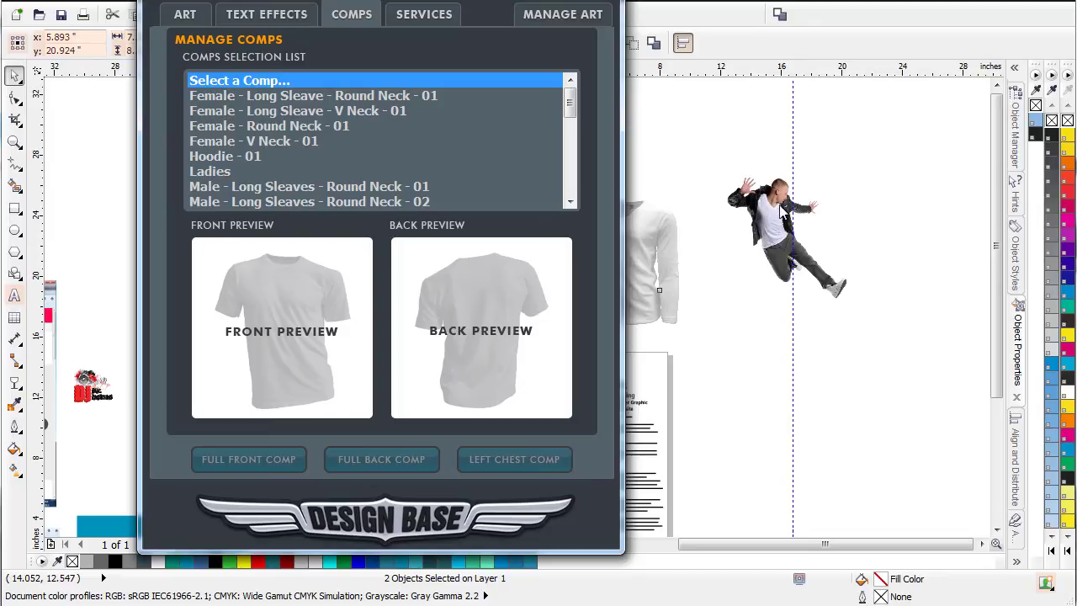
- Choose the Male - Long Sleaves - V Neck - 01 comp from the comps list
left_click(238, 202)
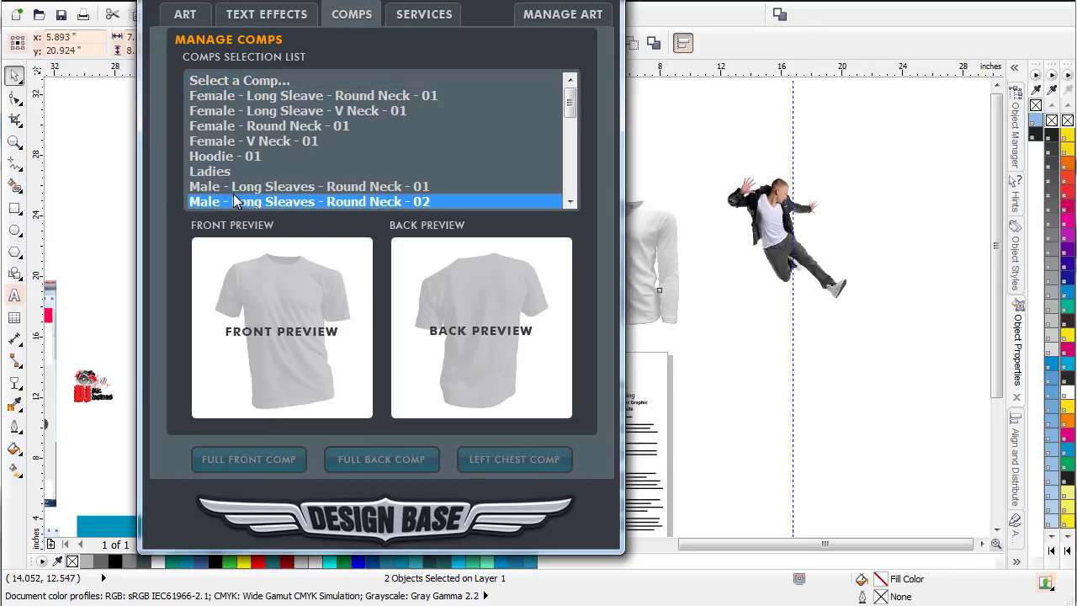
left_click(566, 204)
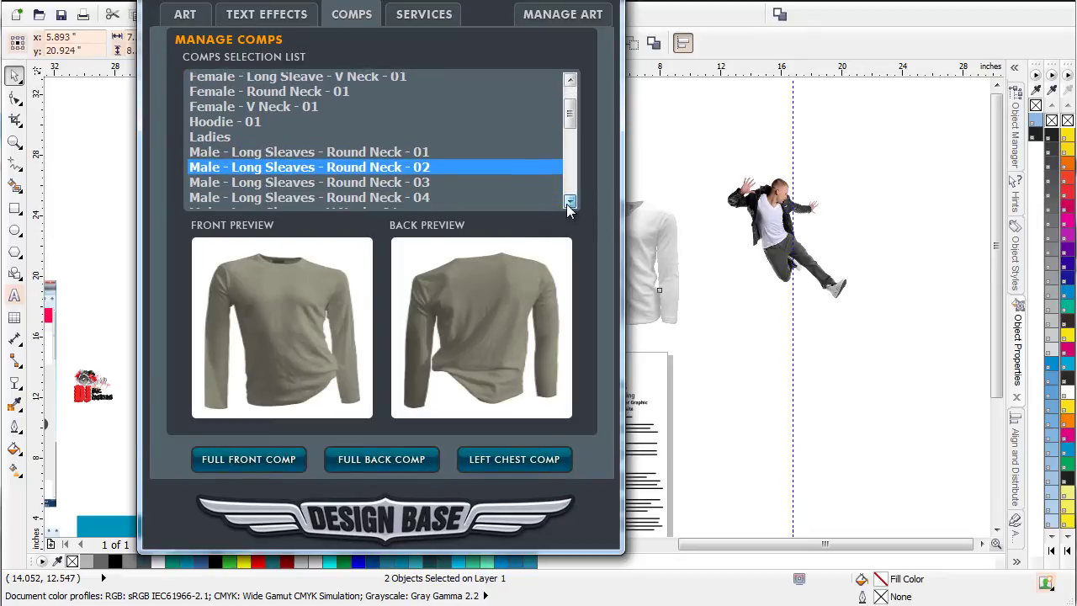
scroll(566, 204, "down", 2)
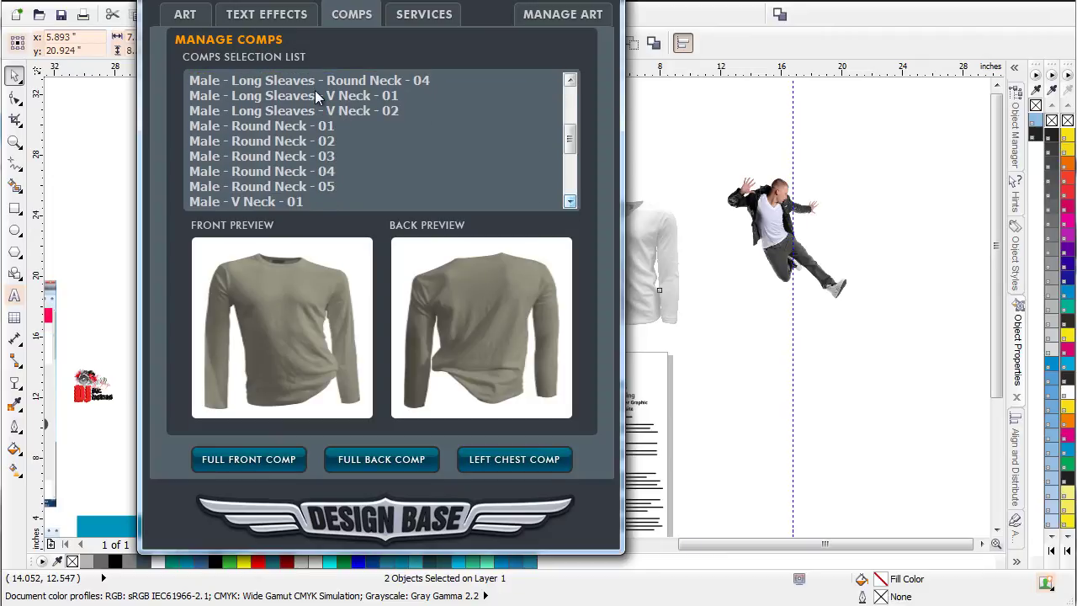
left_click(302, 95)
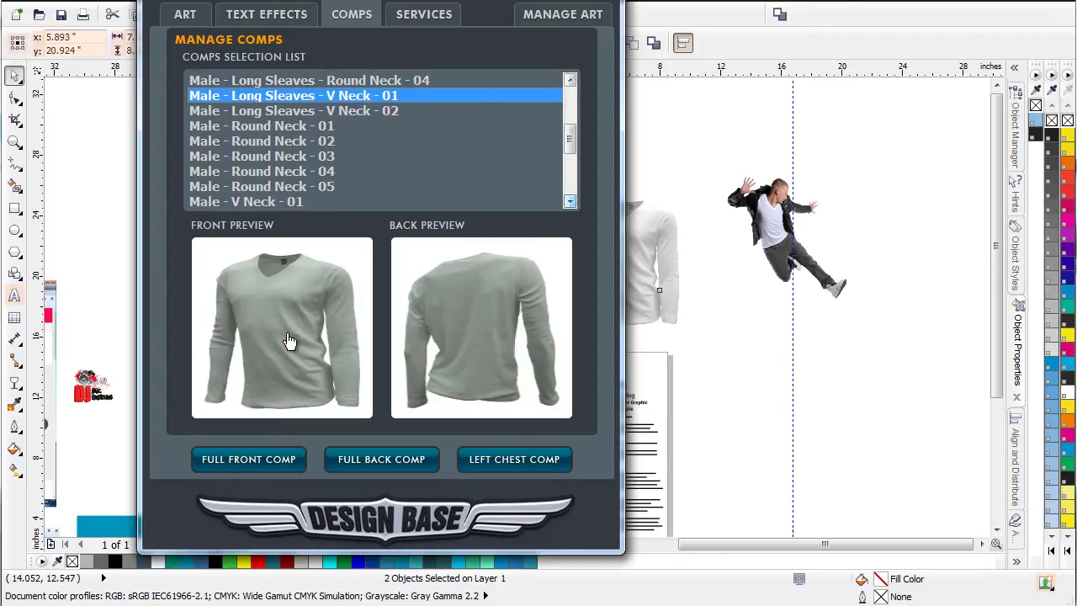
- With nothing selected, insert the full front comp and move the green shirt to about x 13.03, y 16.11 inches
left_click(896, 313)
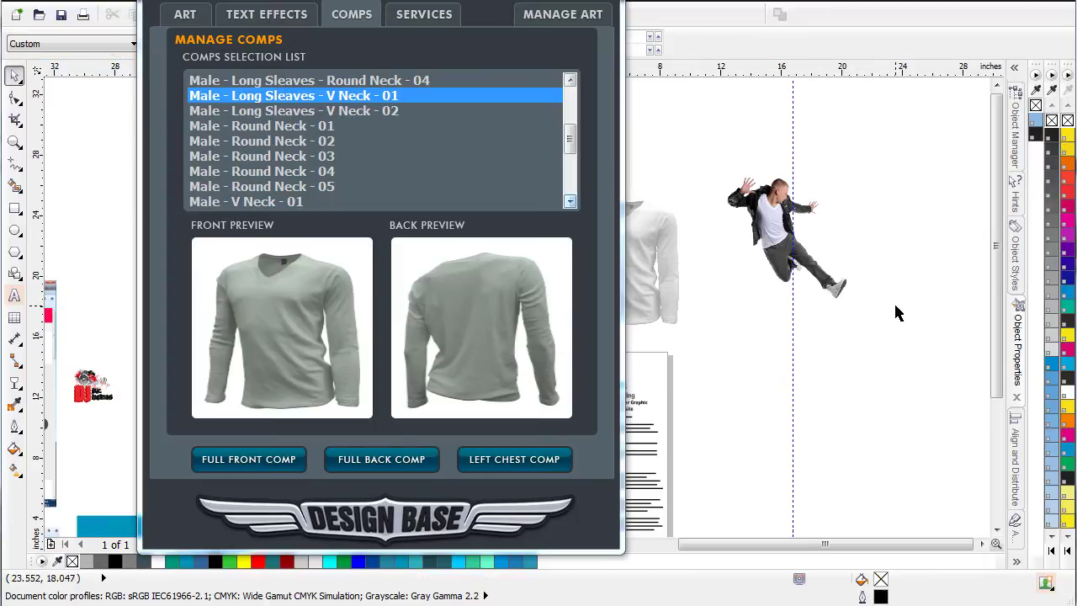
left_click(253, 459)
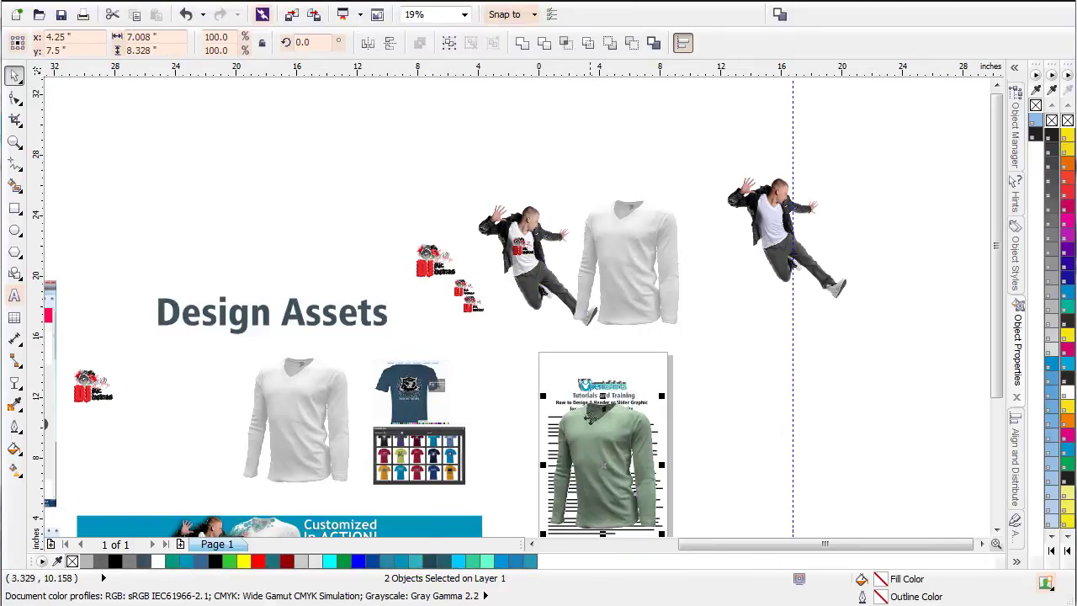
left_click_drag(599, 439, 702, 284)
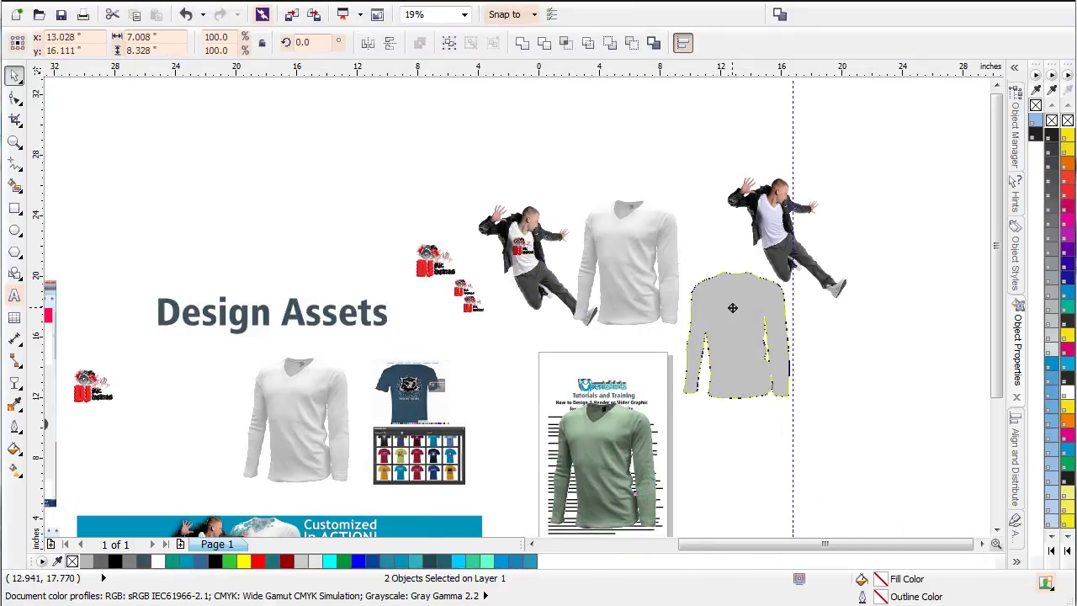
left_click(858, 387)
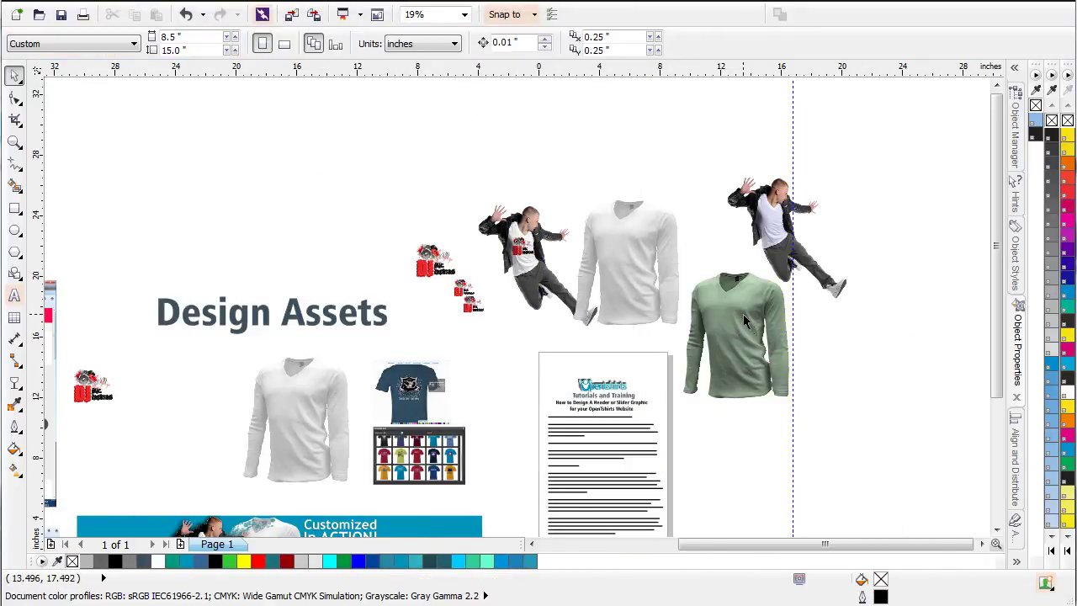
- Try moving the greyscale shading bitmap off the green shirt shape, and undo the move
left_click_drag(746, 321, 838, 363)
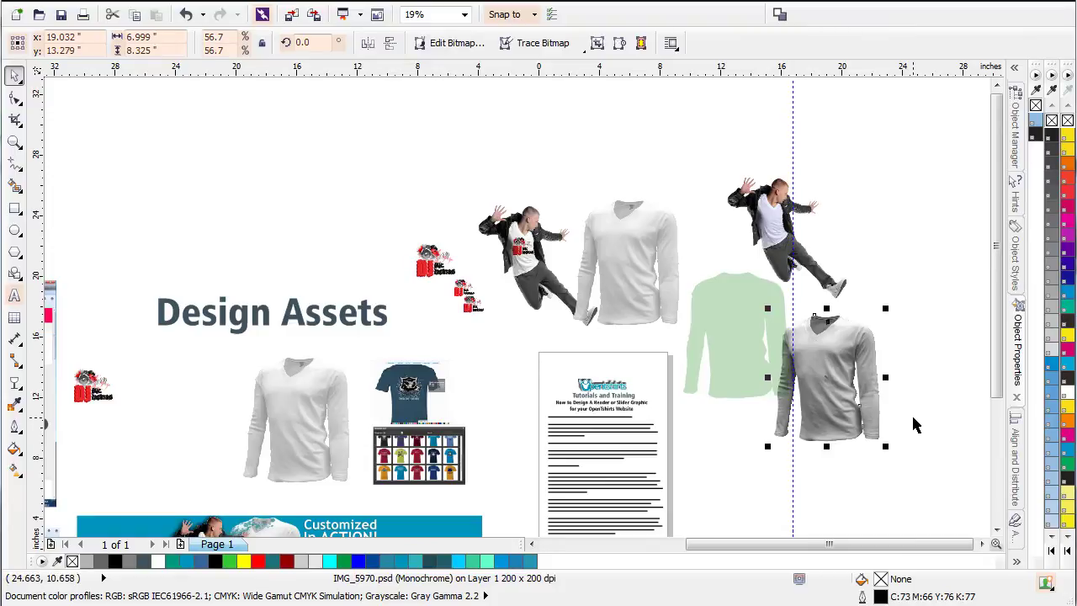
key("ctrl+z")
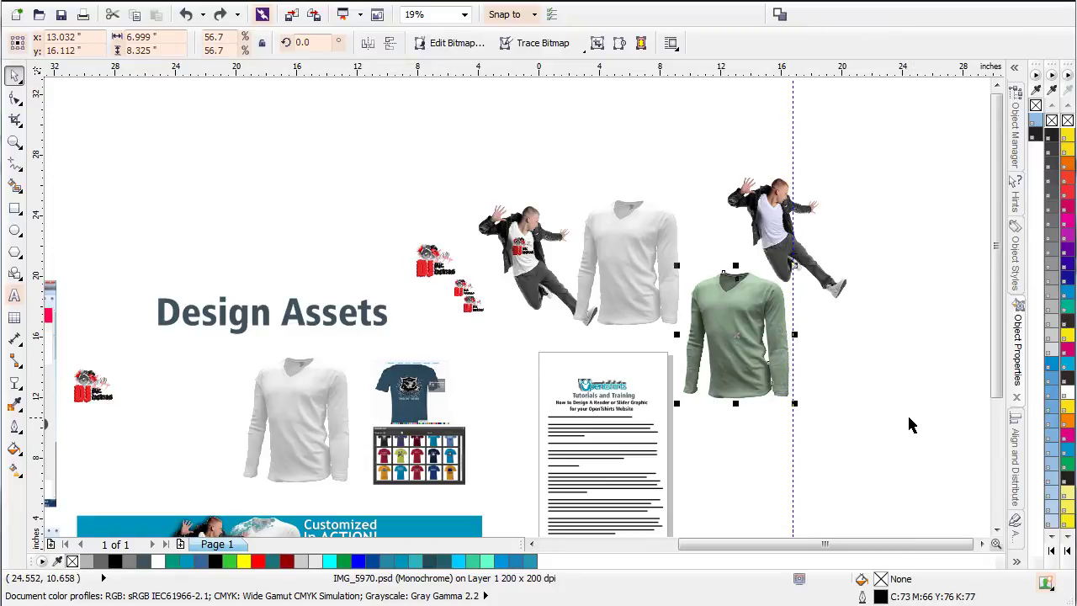
- Fill the green shirt curve beneath the shading bitmap with white from the RGB palette
left_click(739, 324)
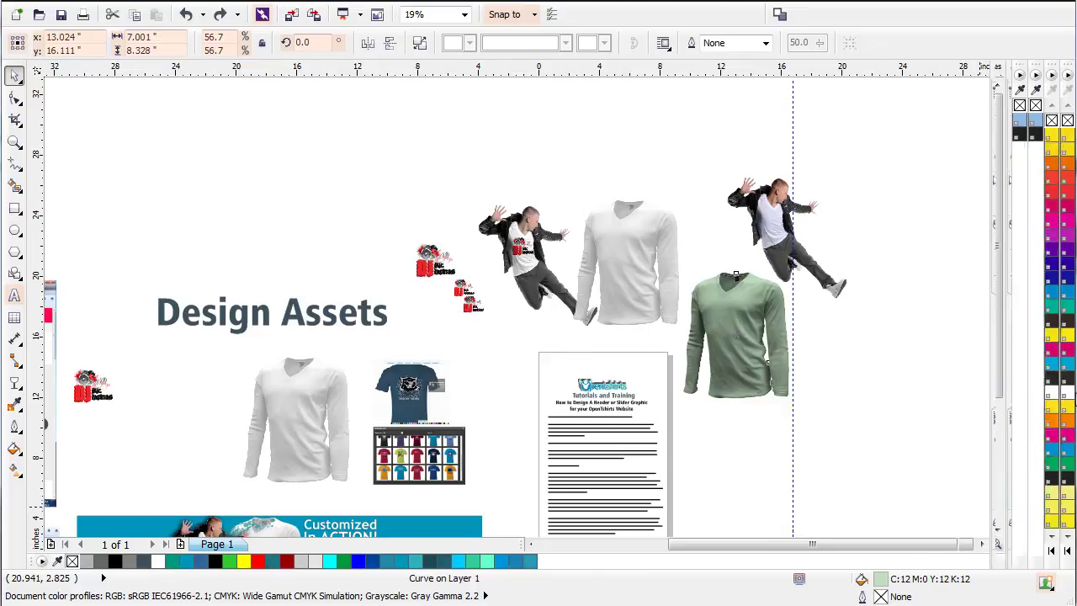
left_click(1050, 550)
left_click(892, 409)
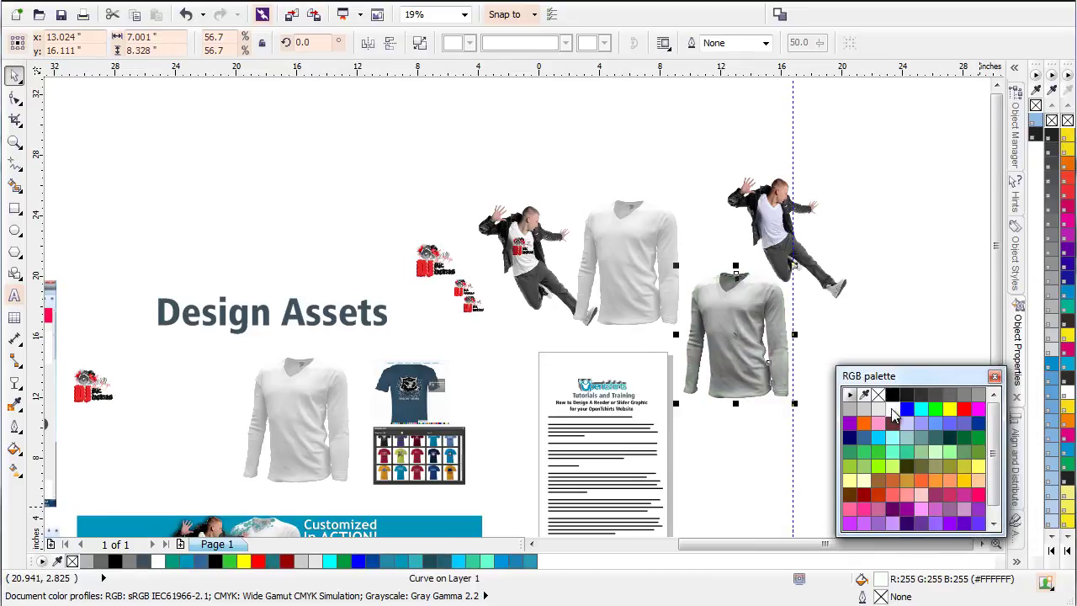
- Recolour the monochrome shading bitmap over the white shirt to grey #666666 from the RGB palette
left_click(877, 288)
left_click(738, 329)
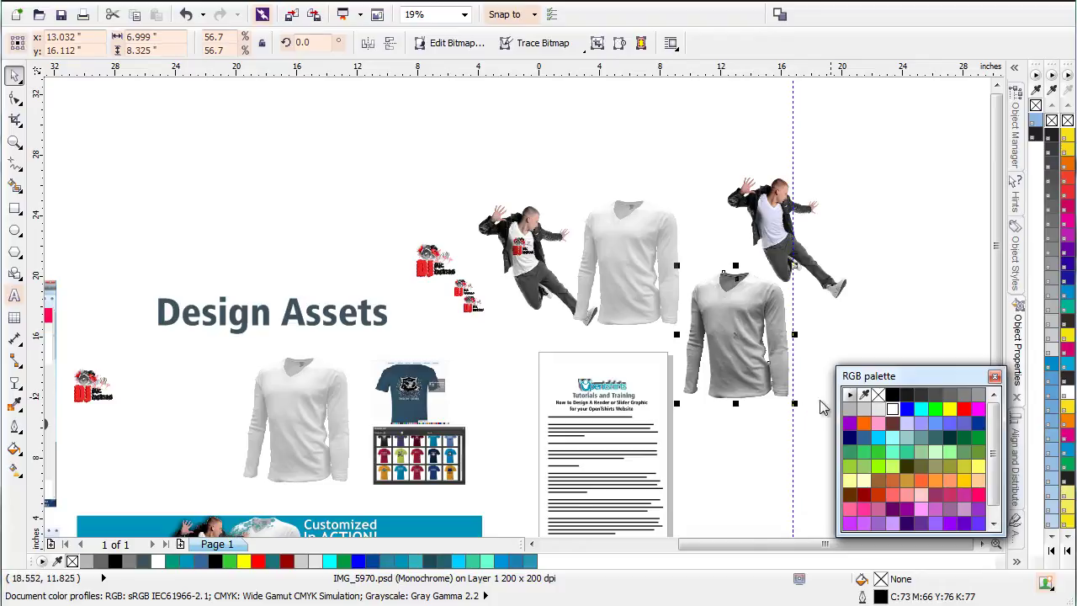
left_click(950, 396)
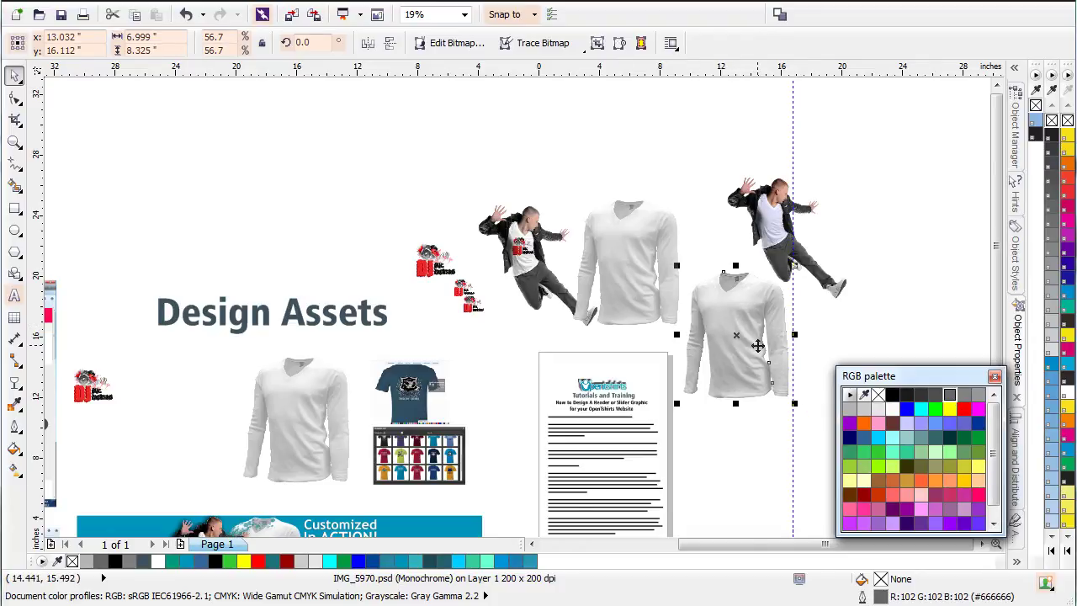
- Convert the shading to a 150 dpi RGB Color (24-bit) bitmap with anti-aliasing and a transparent background
left_click(301, 3)
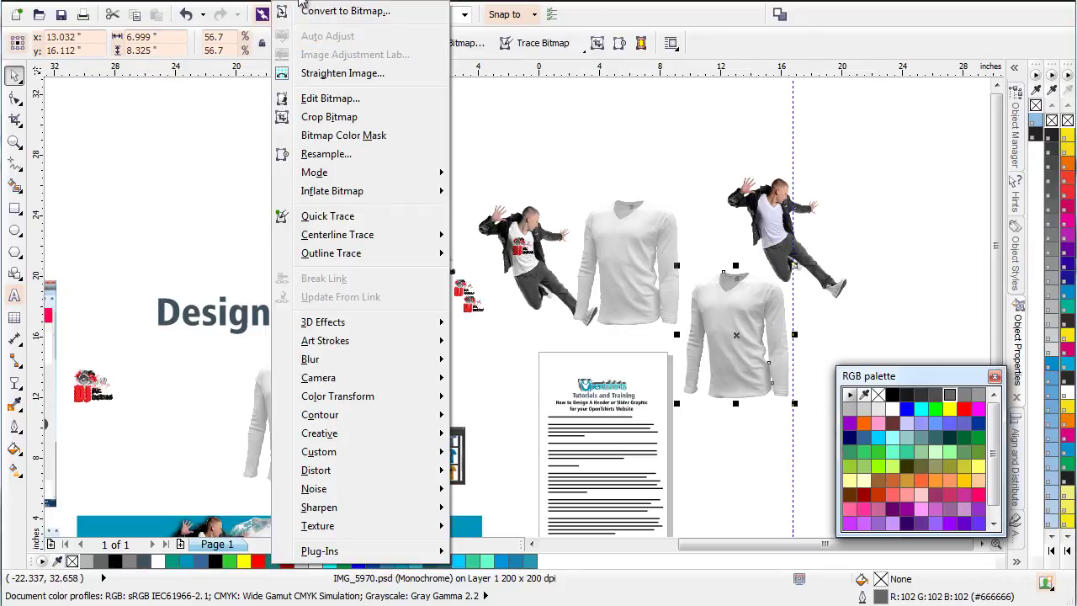
left_click(319, 11)
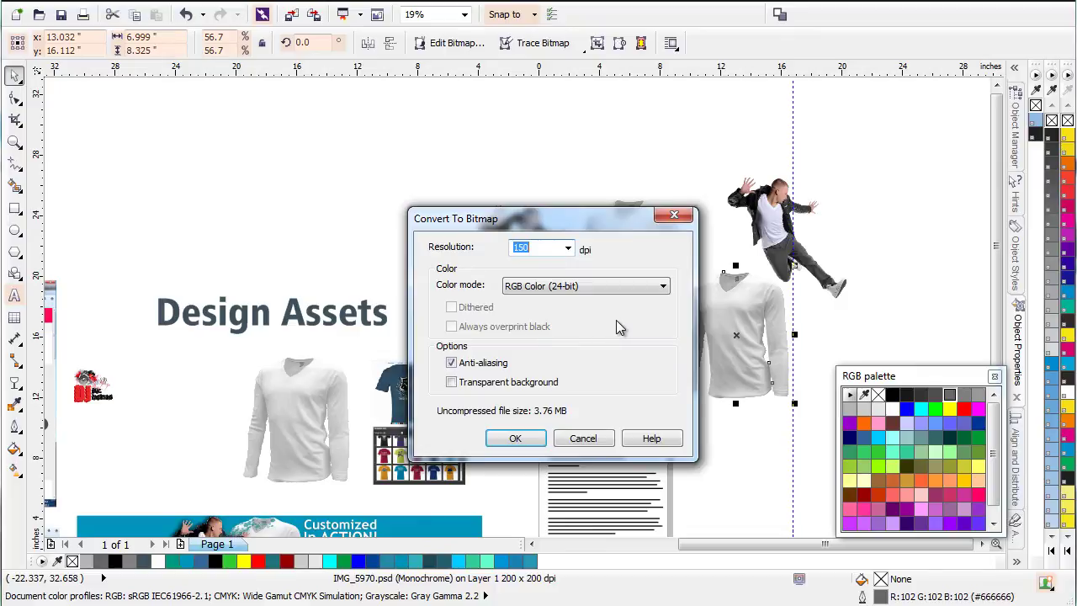
left_click(516, 382)
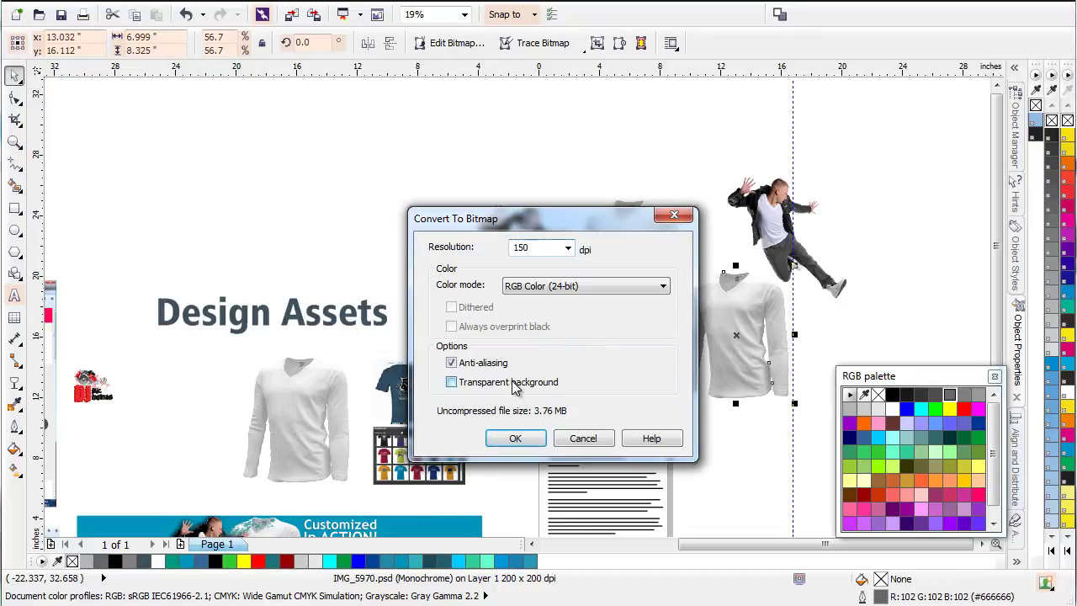
left_click(515, 439)
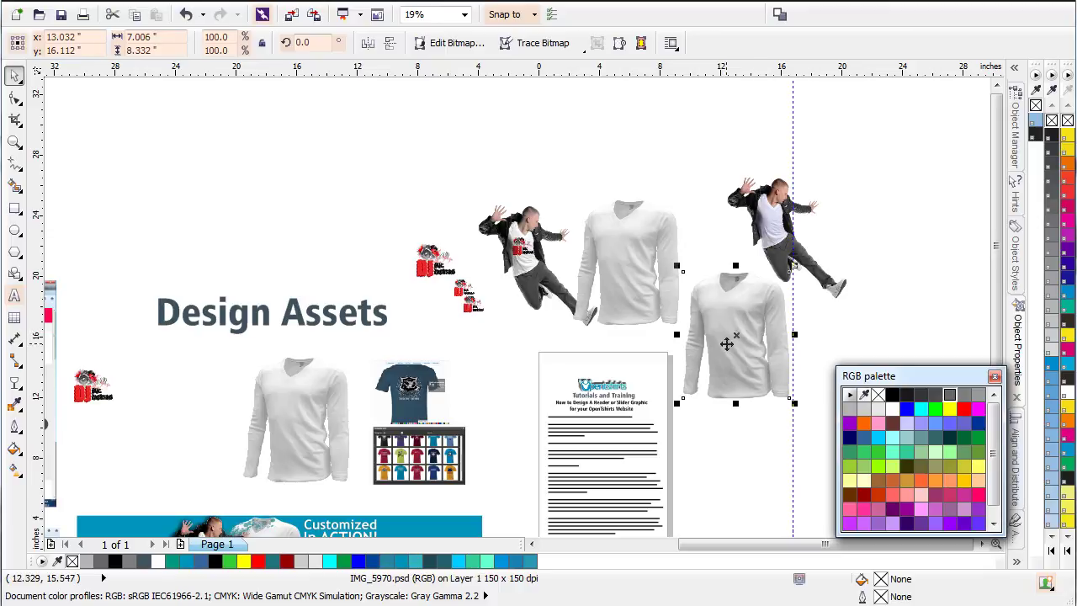
- Apply a Uniform transparency of 9 to the shirt's converted shading bitmap
left_click_drag(709, 167, 564, 342)
left_click(741, 379)
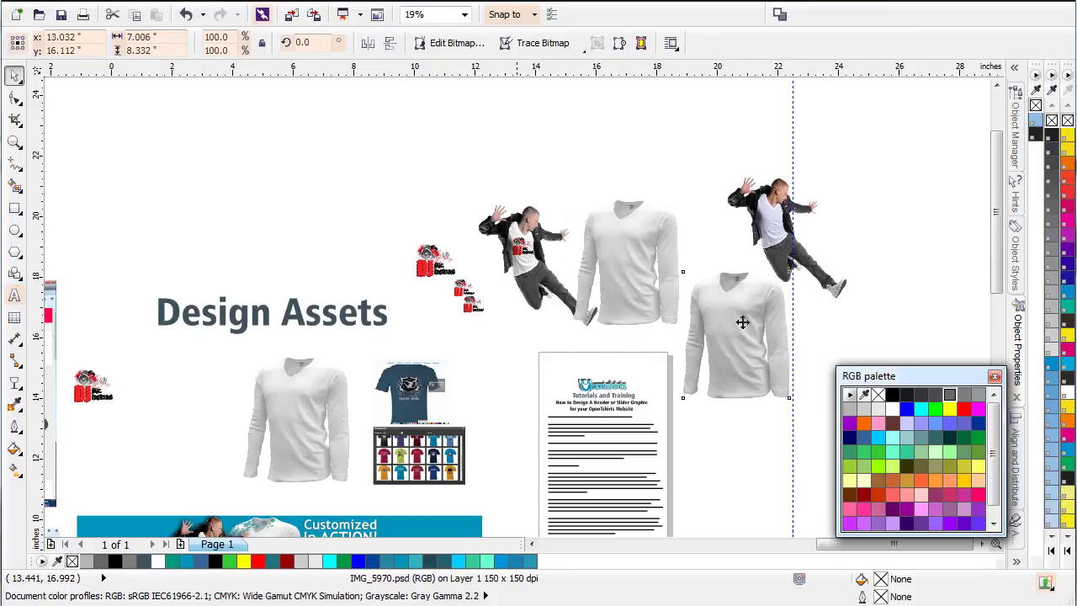
scroll(746, 324, "up", 2)
left_click(14, 382)
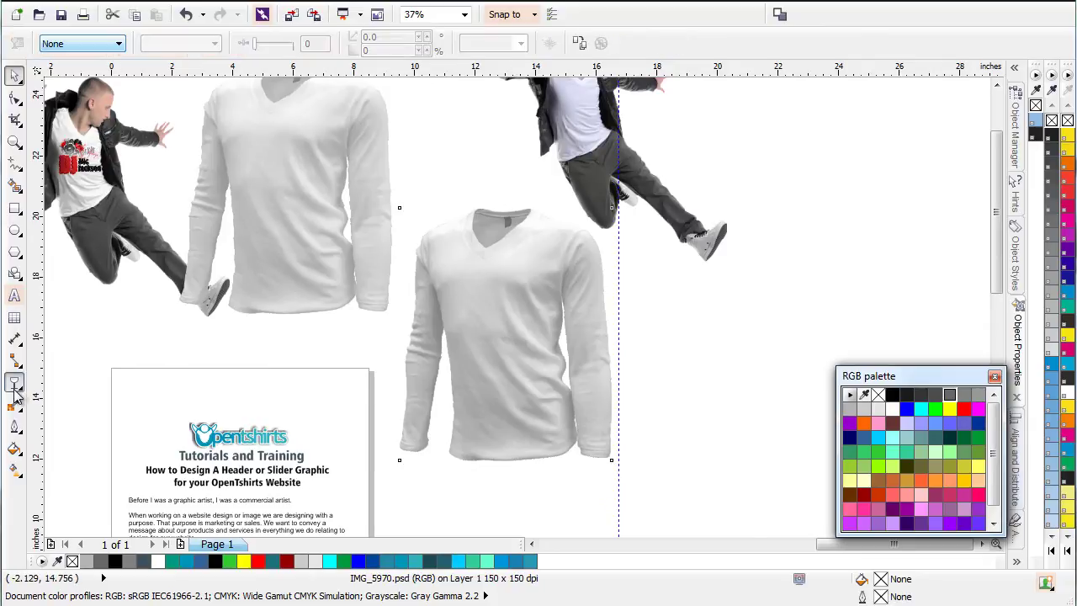
left_click(120, 47)
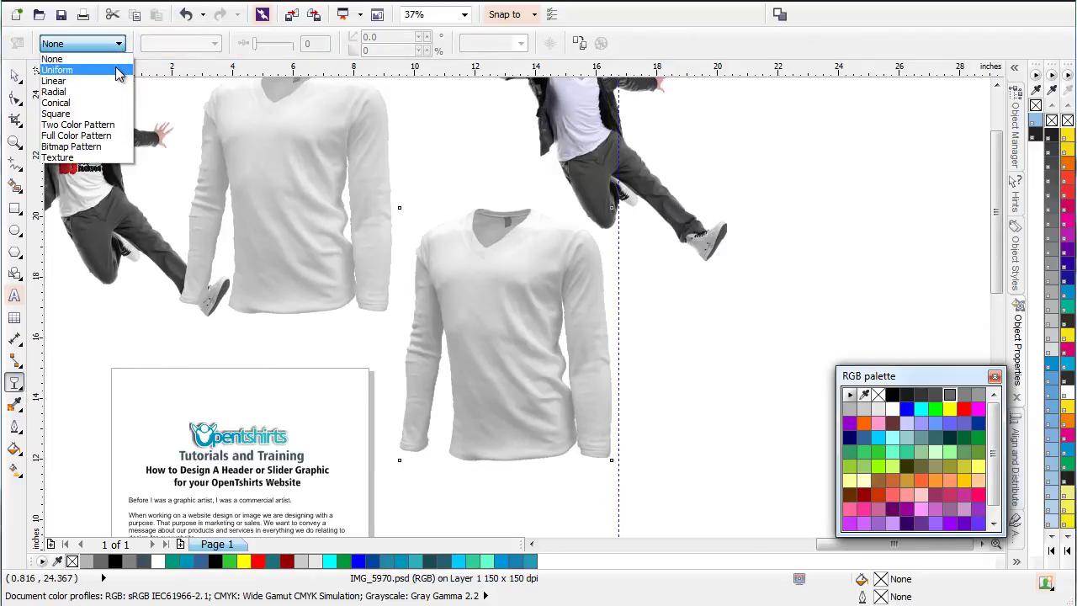
left_click(120, 67)
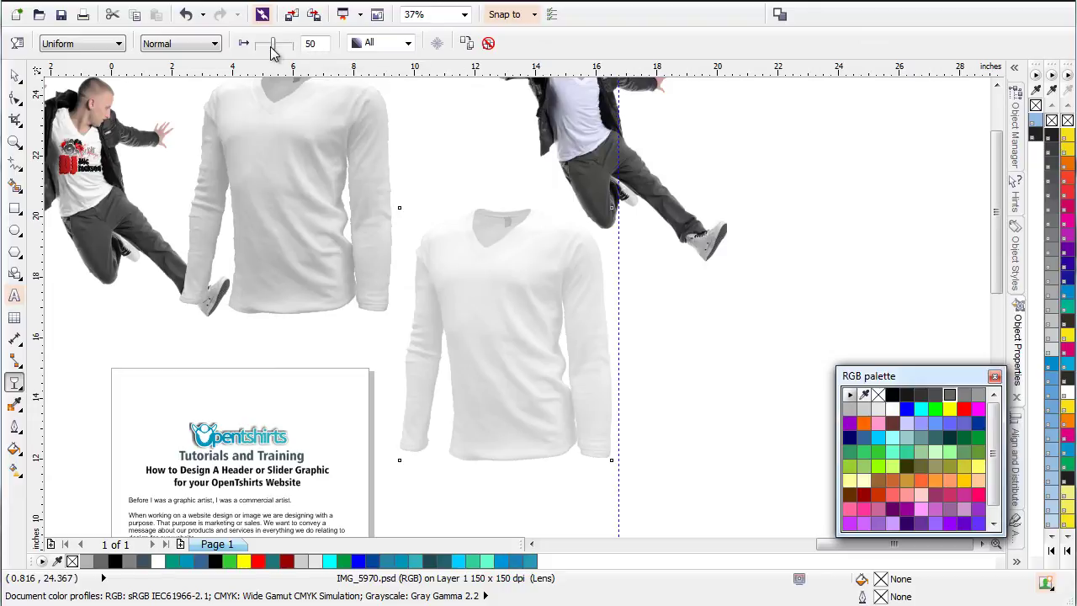
left_click_drag(272, 46, 260, 50)
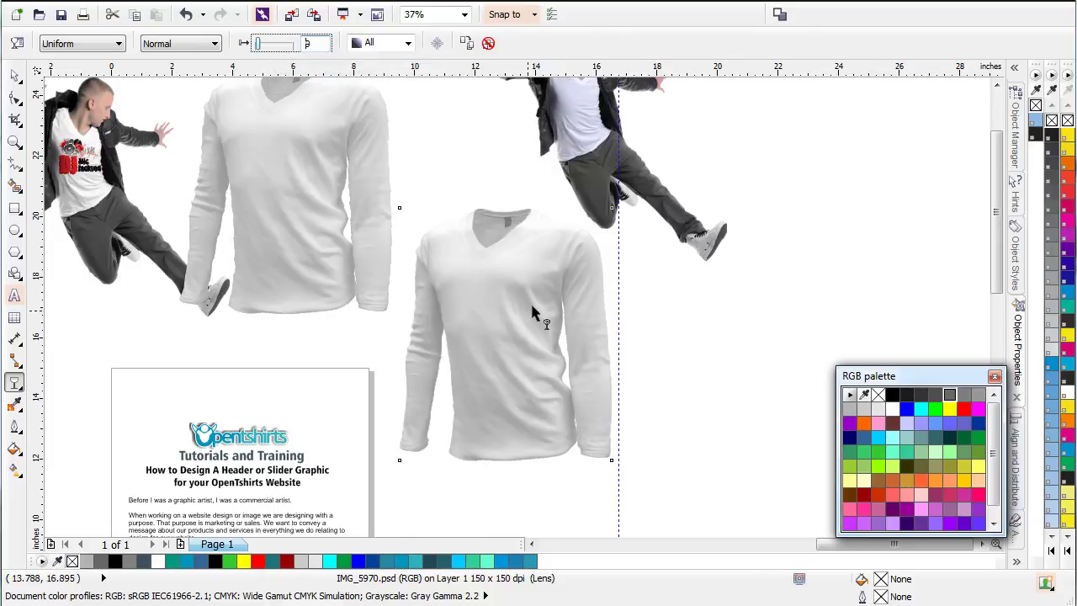
- Delete the older white shirt between the logo-wearing dancer and the new shirt
key("F3")
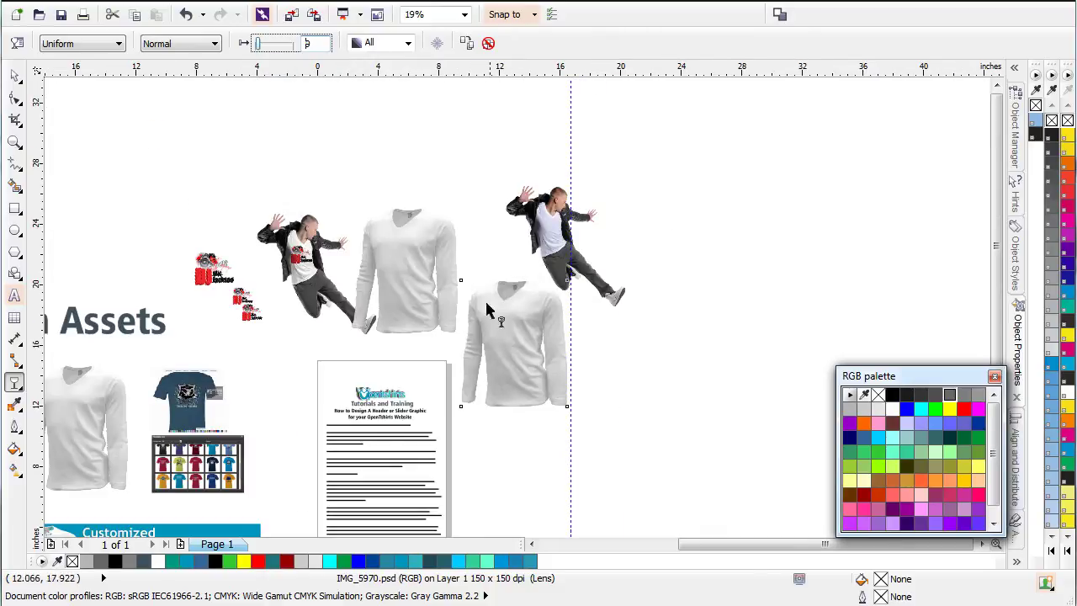
left_click(18, 75)
left_click(327, 146)
left_click_drag(327, 146, 464, 375)
key("Delete")
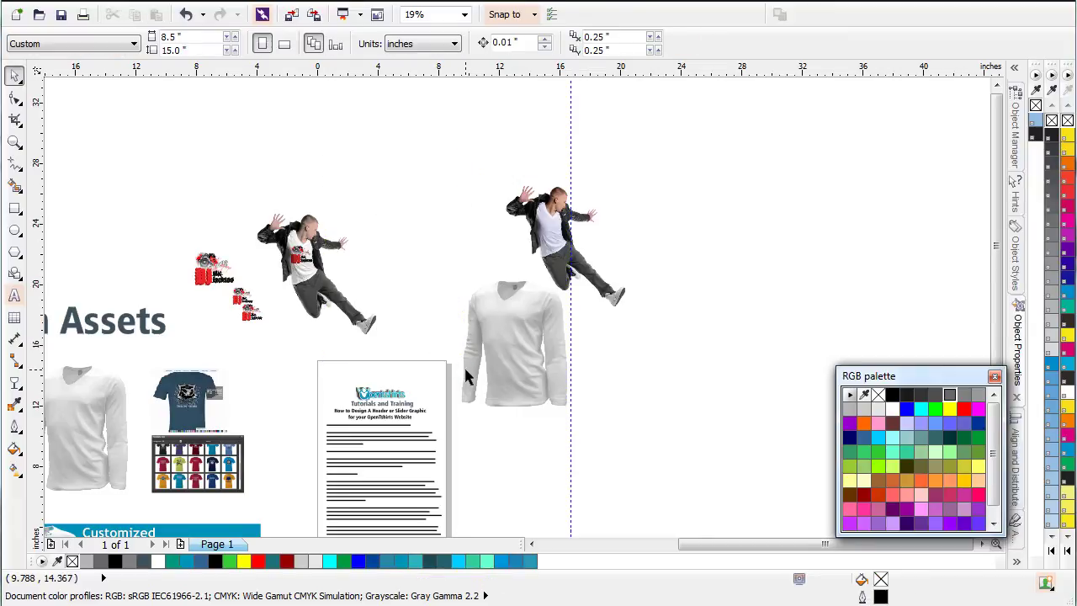
- Place a copy of the large DJ logo on the new shirt's chest at about x 12.71, y 16.86 inches
left_click(215, 271)
left_click(216, 272)
left_click_drag(186, 319, 513, 333)
scroll(513, 332, "up", 2)
scroll(520, 308, "up", 2)
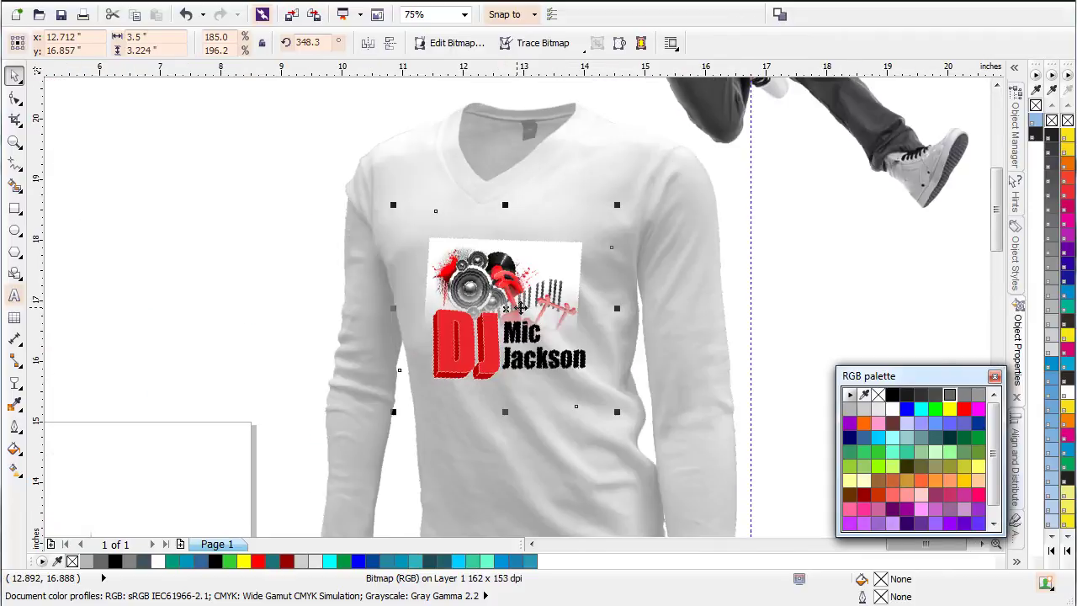
- Order the copied DJ logo behind the shirt's shading bitmap
right_click(501, 307)
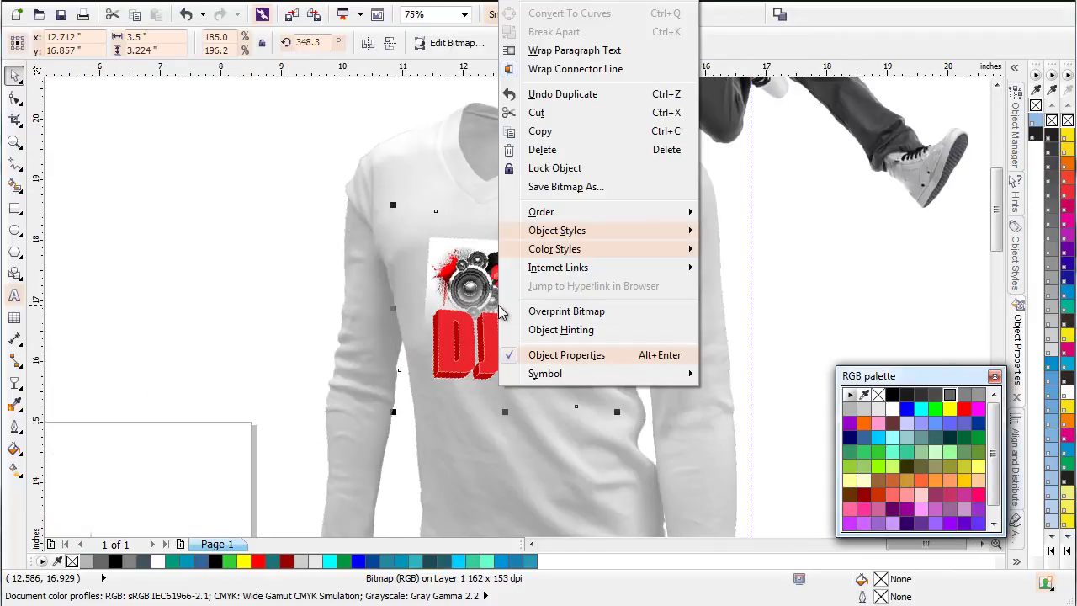
mouse_move(601, 211)
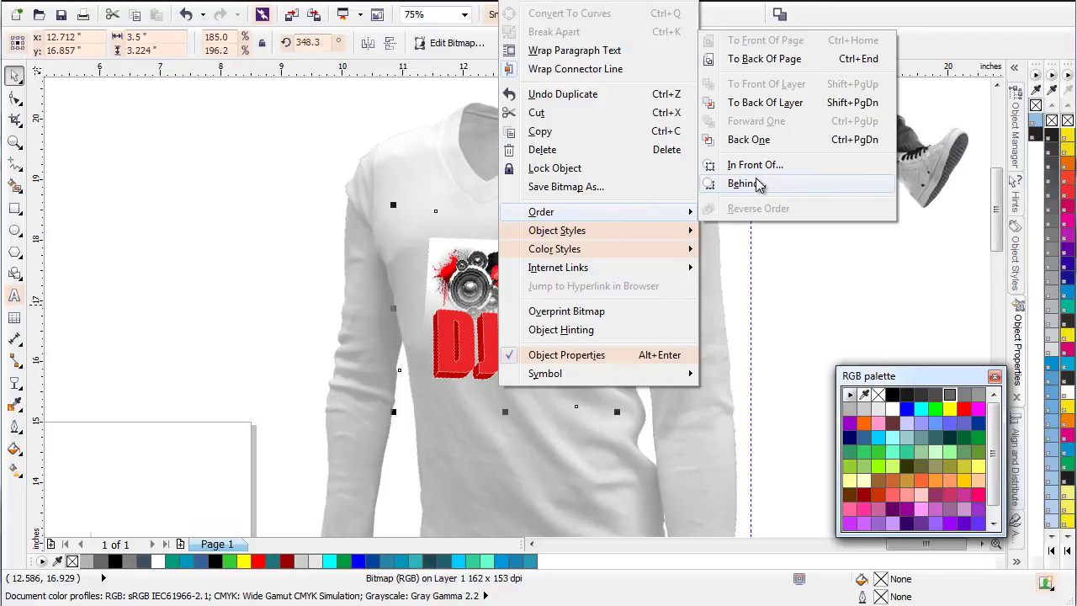
left_click(757, 182)
left_click(626, 193)
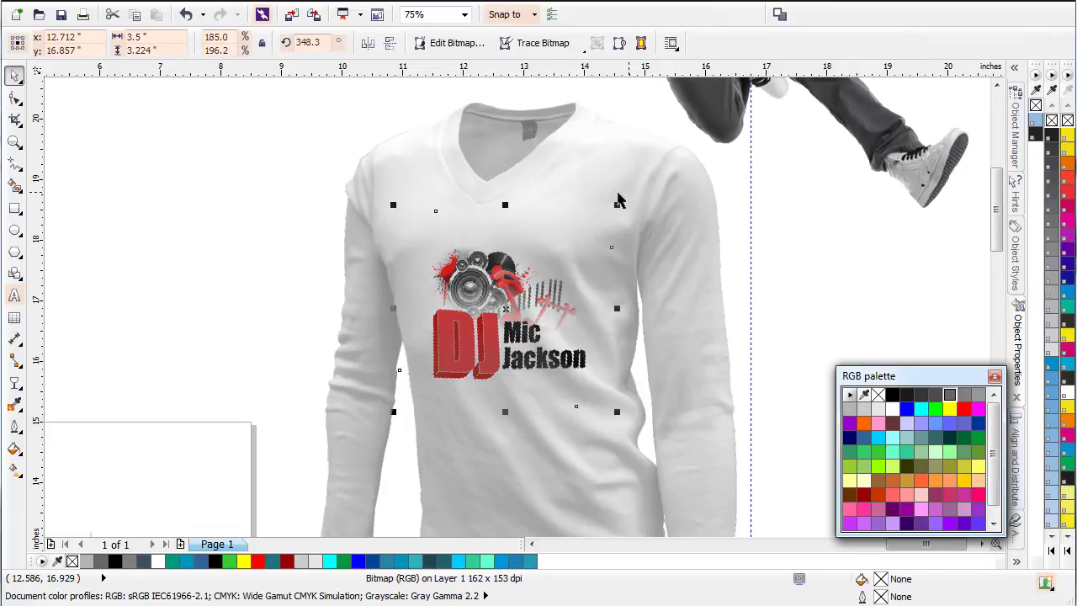
- Enlarge the chest logo to about 3.83 by 3.53 inches and reposition it at about x 12.80, y 17.01 inches
left_click_drag(507, 312, 502, 299)
left_click_drag(611, 398, 631, 417)
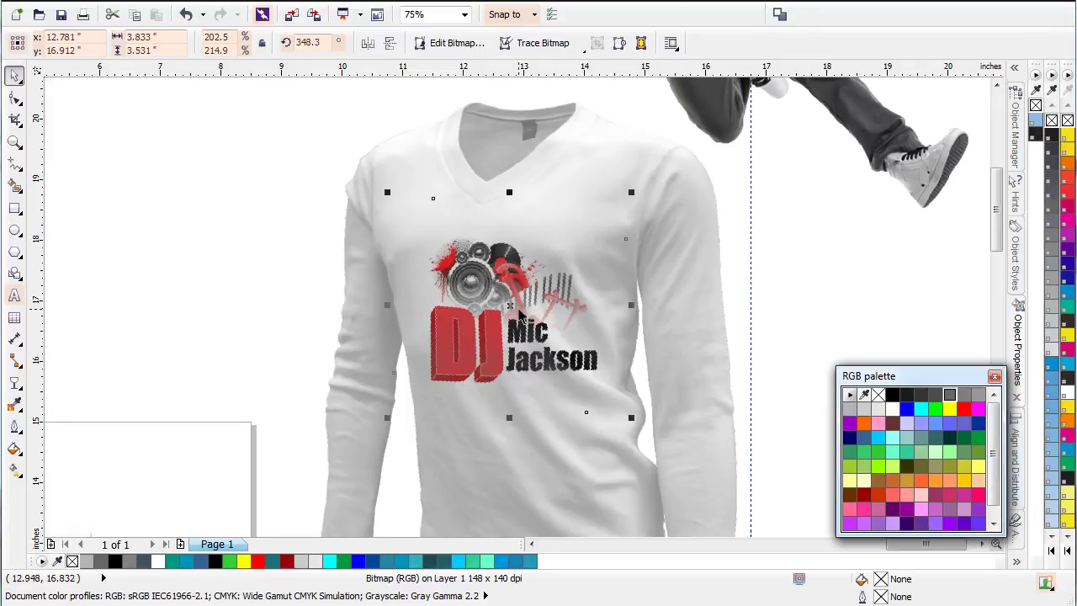
left_click_drag(512, 302, 512, 303)
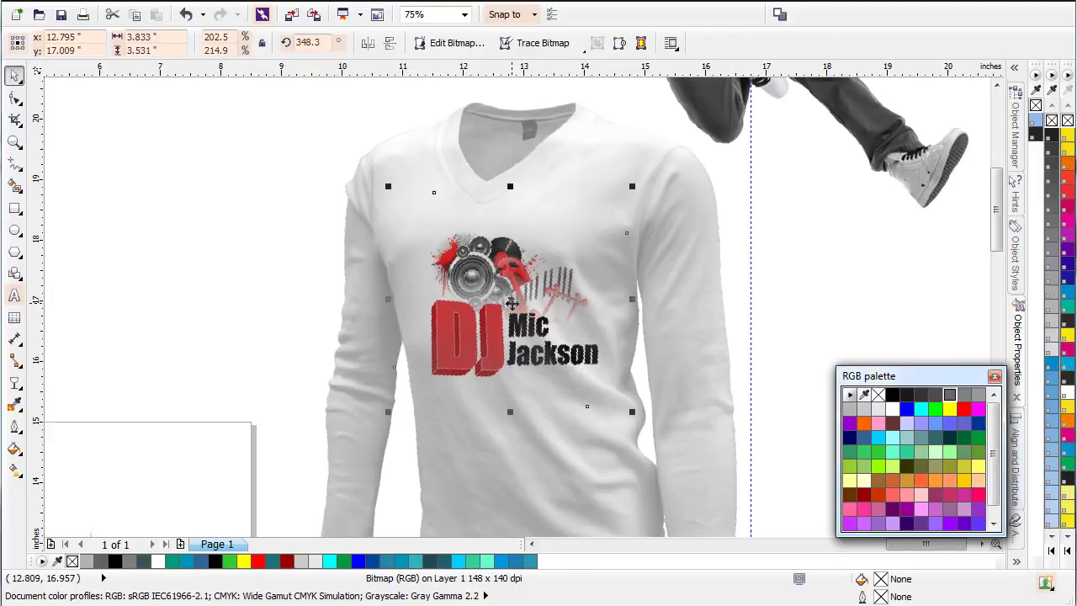
- Set the shirt shading bitmap's uniform transparency to 22 and deselect it
scroll(512, 303, "down", 4)
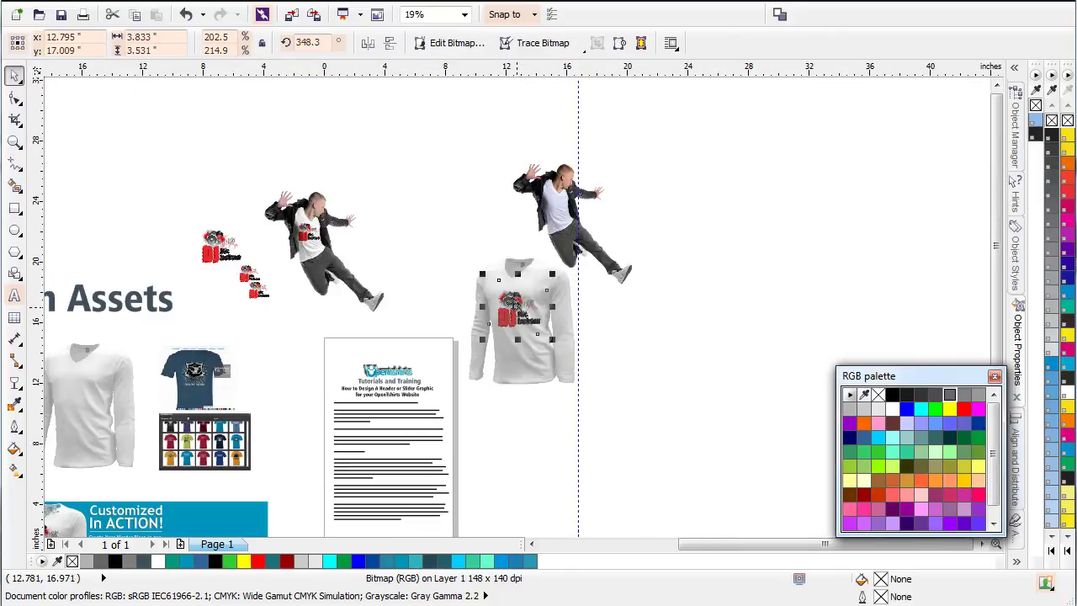
left_click(593, 397)
left_click(515, 353)
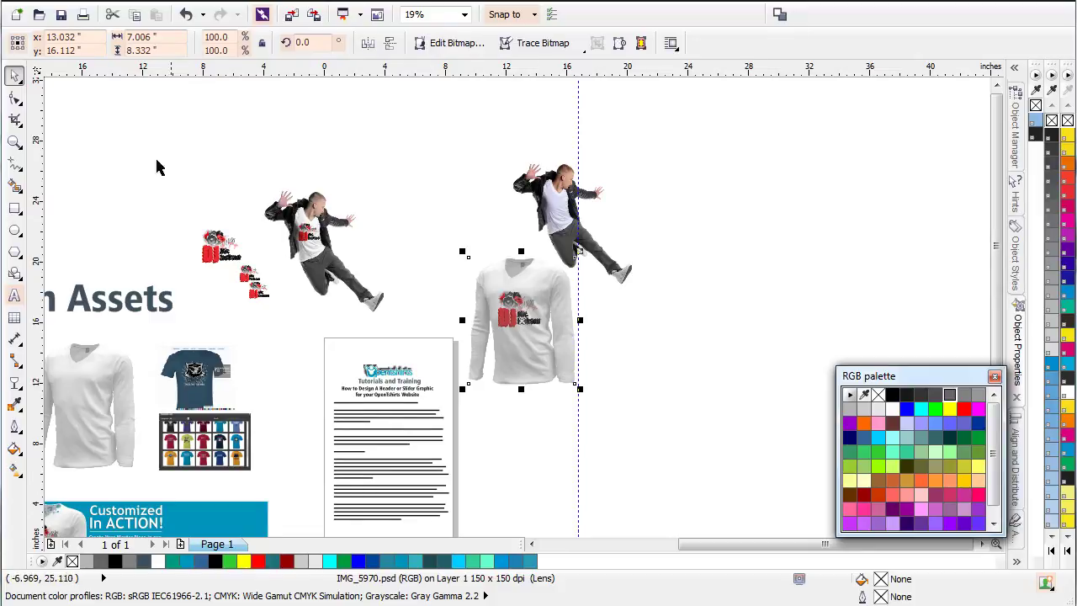
left_click(15, 381)
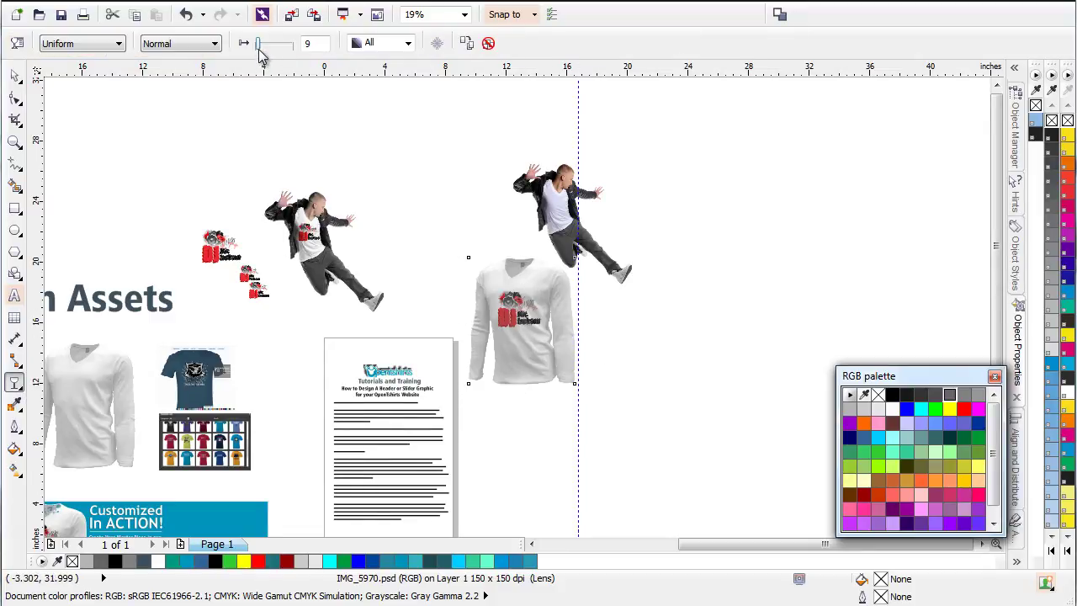
left_click_drag(260, 52, 265, 52)
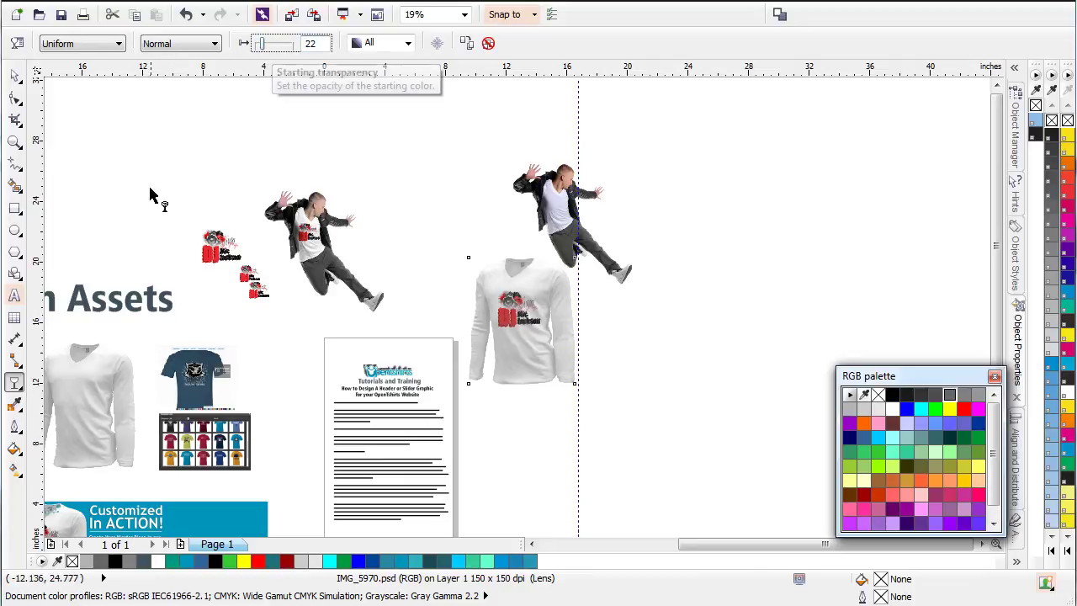
left_click(14, 75)
left_click(641, 445)
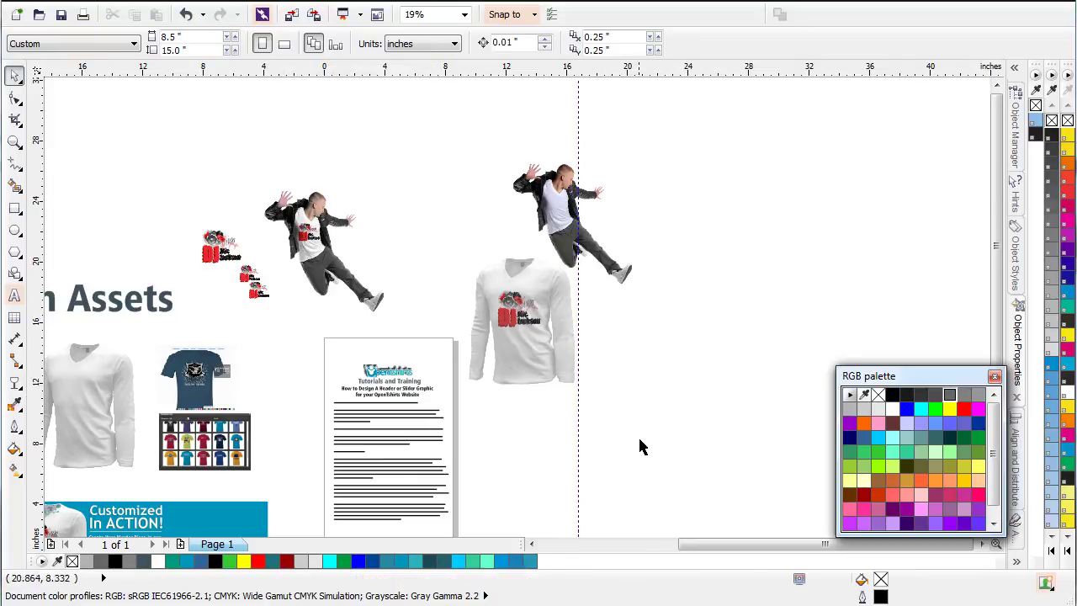
- Group the shirt, logo and shading, move the group beside the logo-wearing dancer at about x 3.53, y 21.00 inches, and send it to the back of the page
left_click_drag(481, 249, 446, 211)
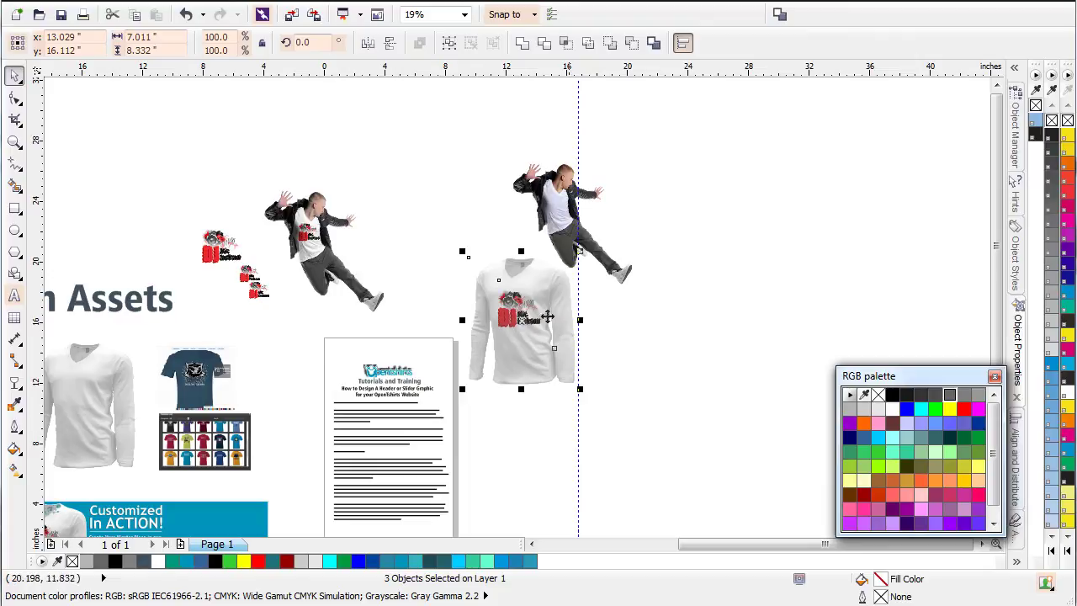
left_click(448, 43)
left_click_drag(545, 317, 406, 244)
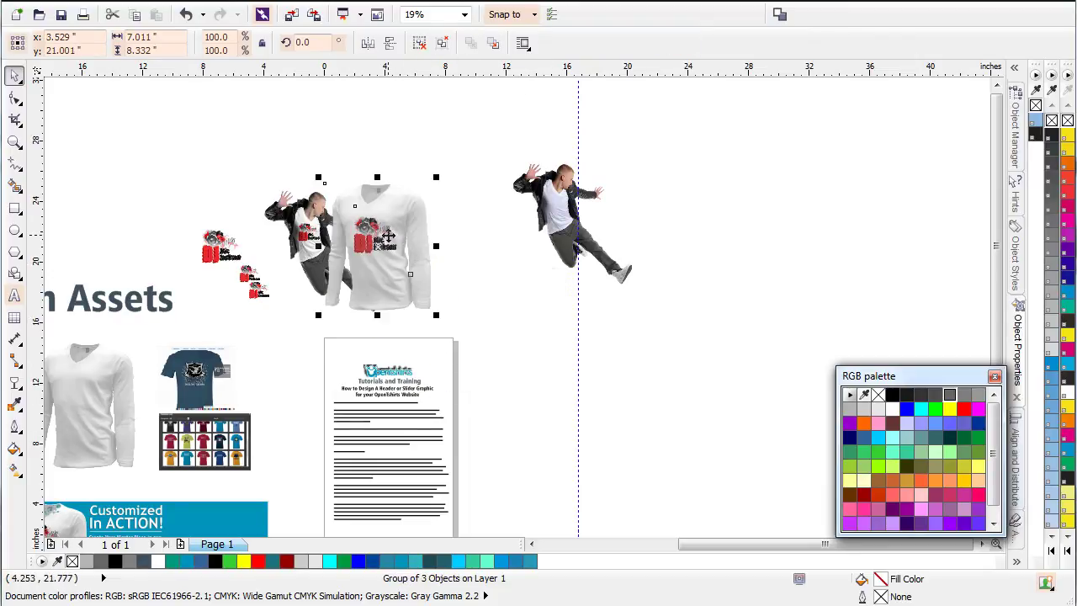
right_click(389, 240)
mouse_move(523, 488)
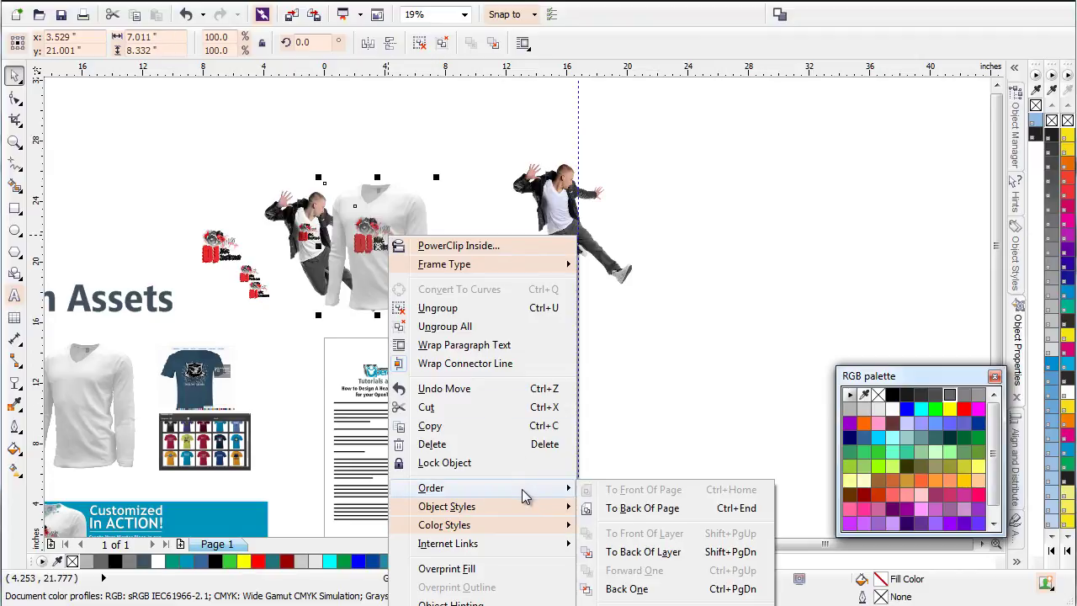
left_click(660, 508)
- Move the logo-wearing dancer group slightly to overlap the shirt at about x 0.16, y 20.79 inches
scroll(519, 316, "up", 2)
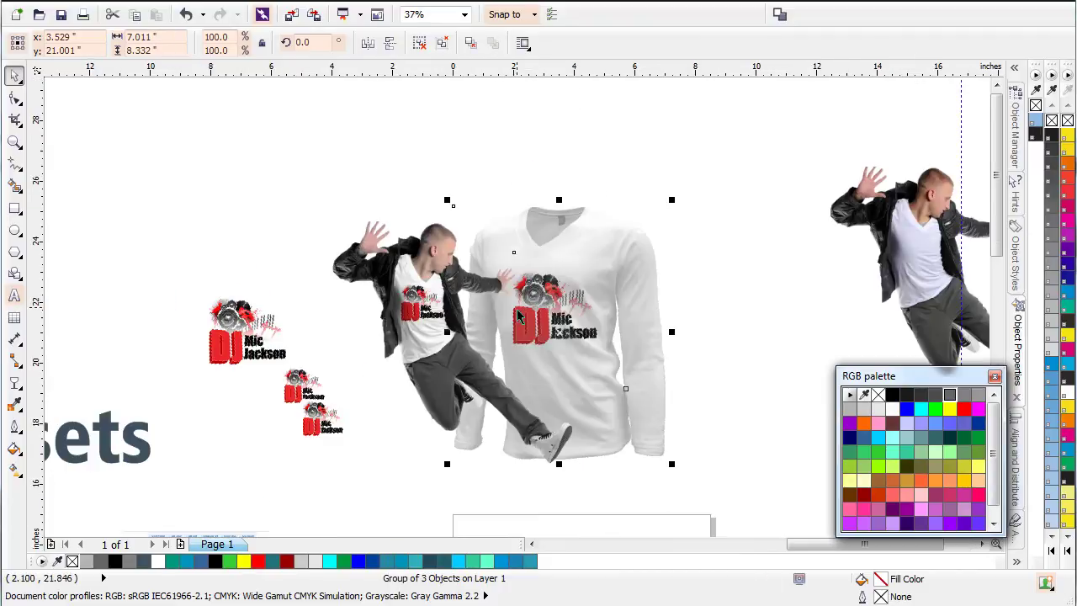
left_click_drag(454, 342, 460, 341)
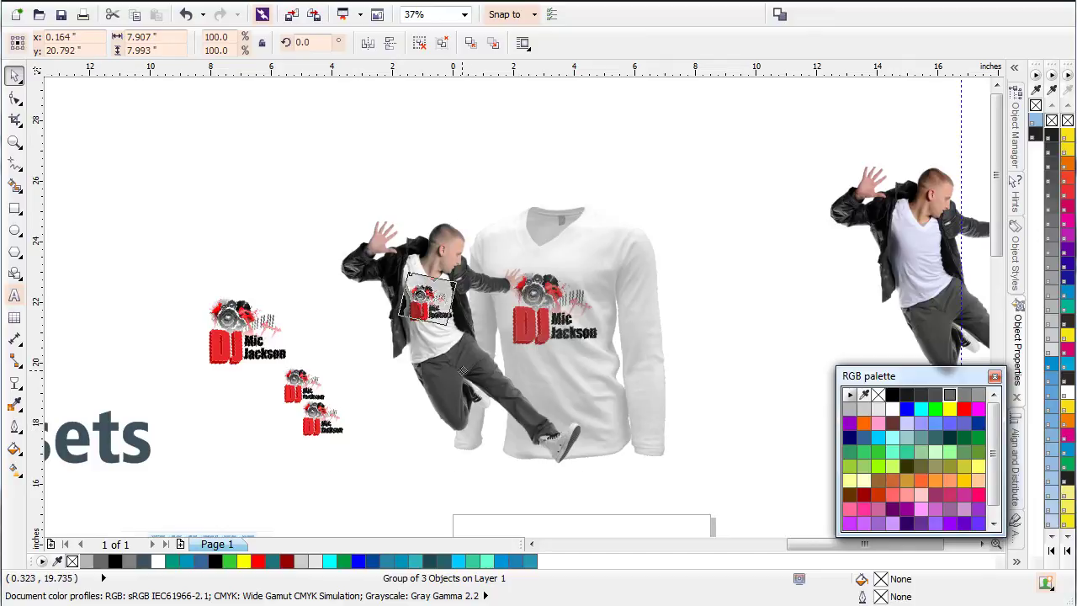
left_click_drag(465, 367, 462, 365)
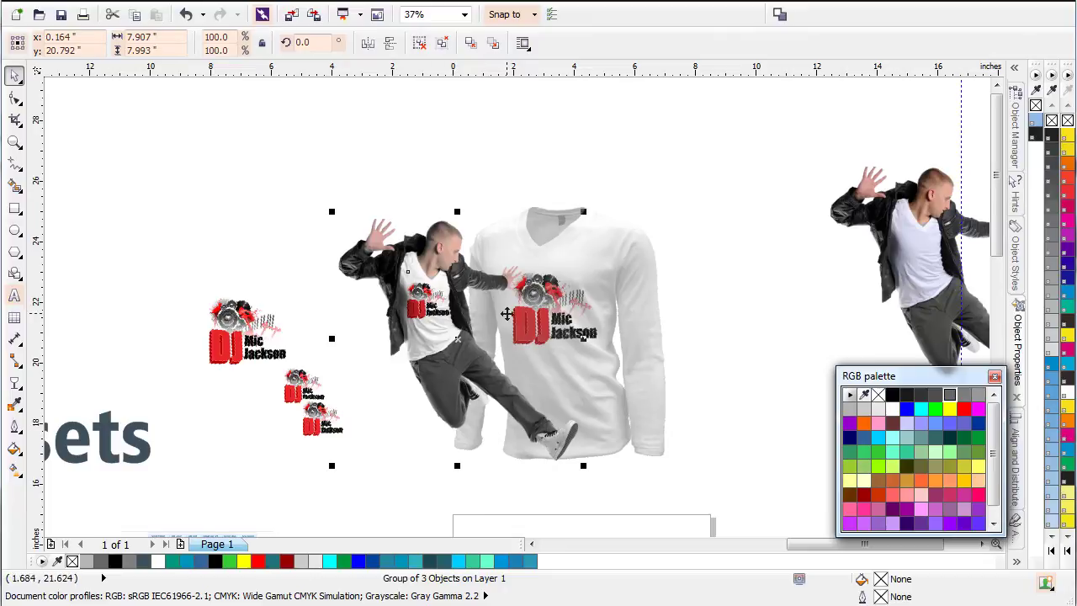
- Delete the leftover DJ logo copies between the Design Assets heading and the dancer composition
scroll(573, 383, "down", 2)
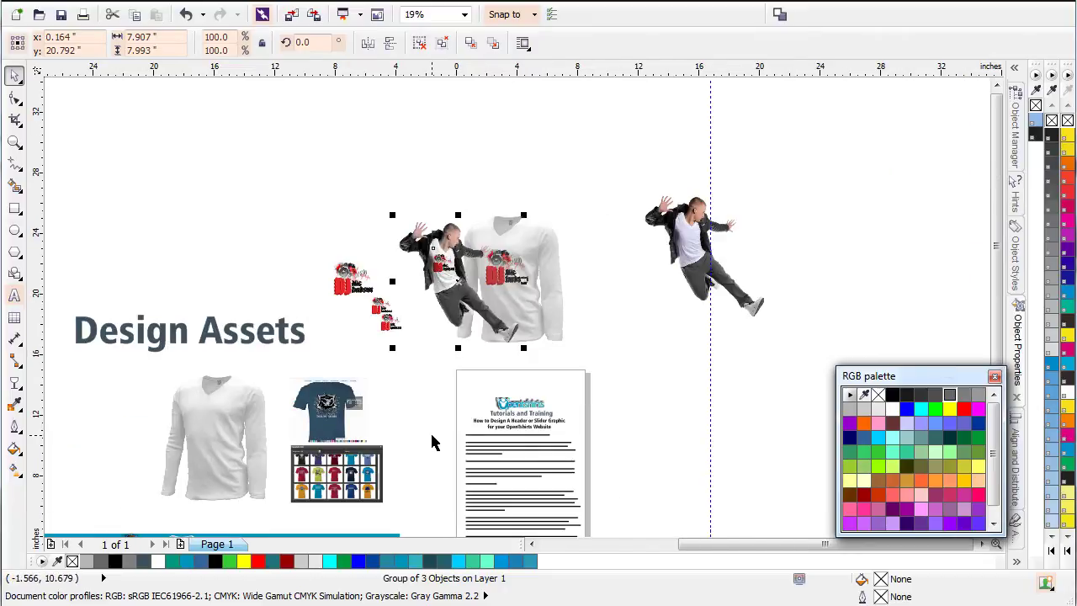
scroll(507, 320, "down", 1)
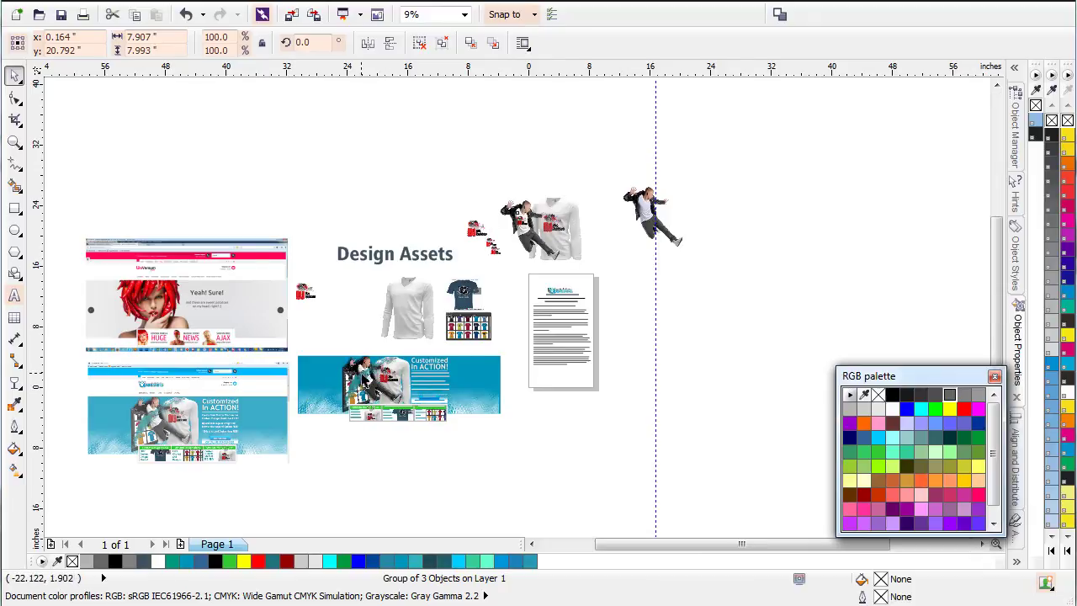
scroll(361, 378, "up", 1)
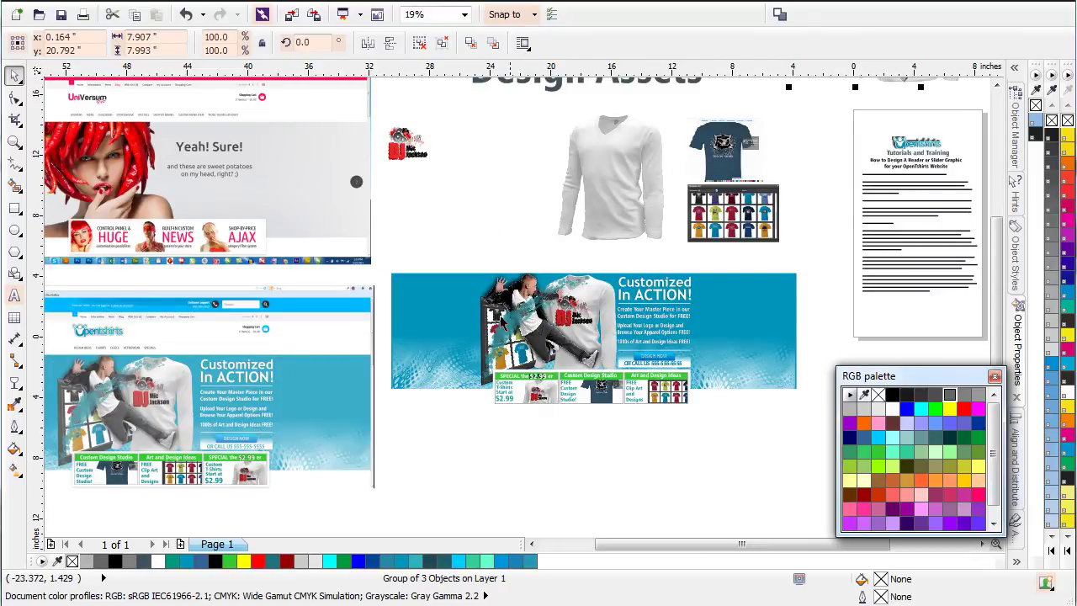
left_click(754, 216)
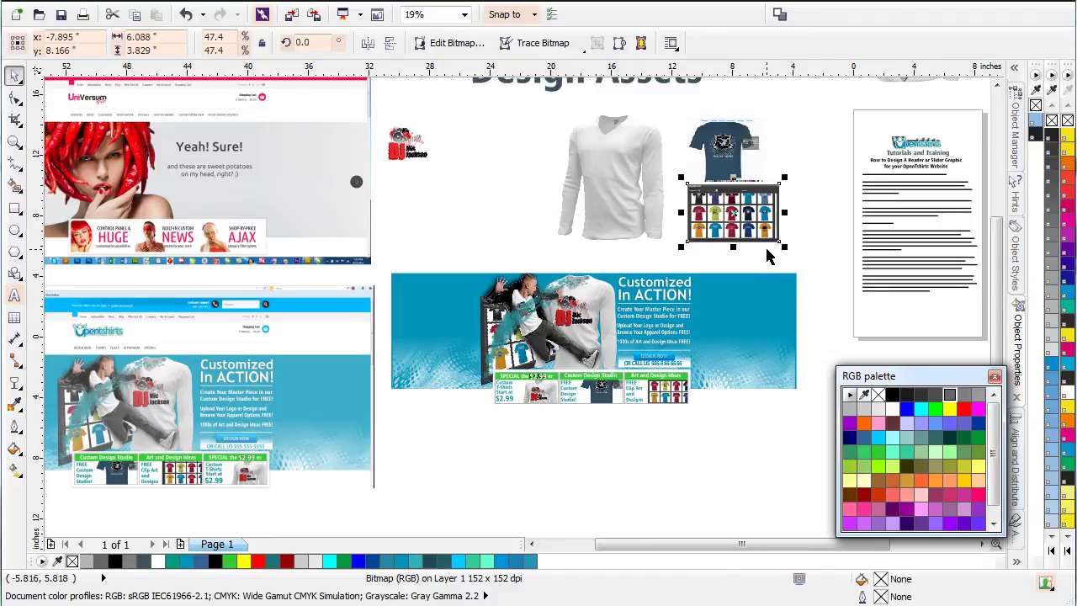
key("F3")
left_click_drag(490, 152, 548, 235)
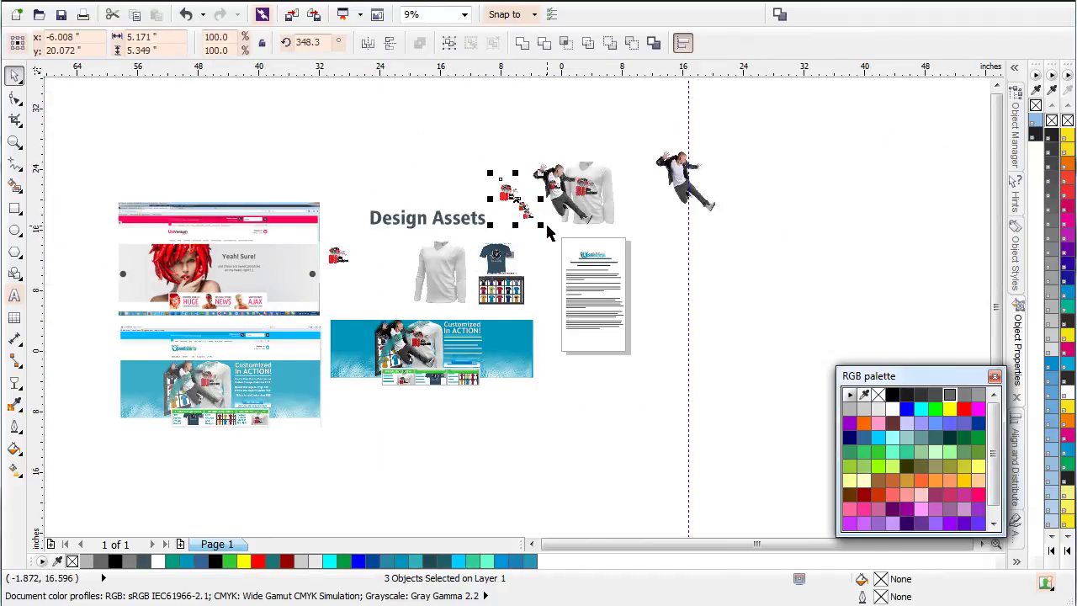
key("Delete")
- Delete the plain white long-sleeved shirt bitmap below the Design Assets heading
left_click(455, 250)
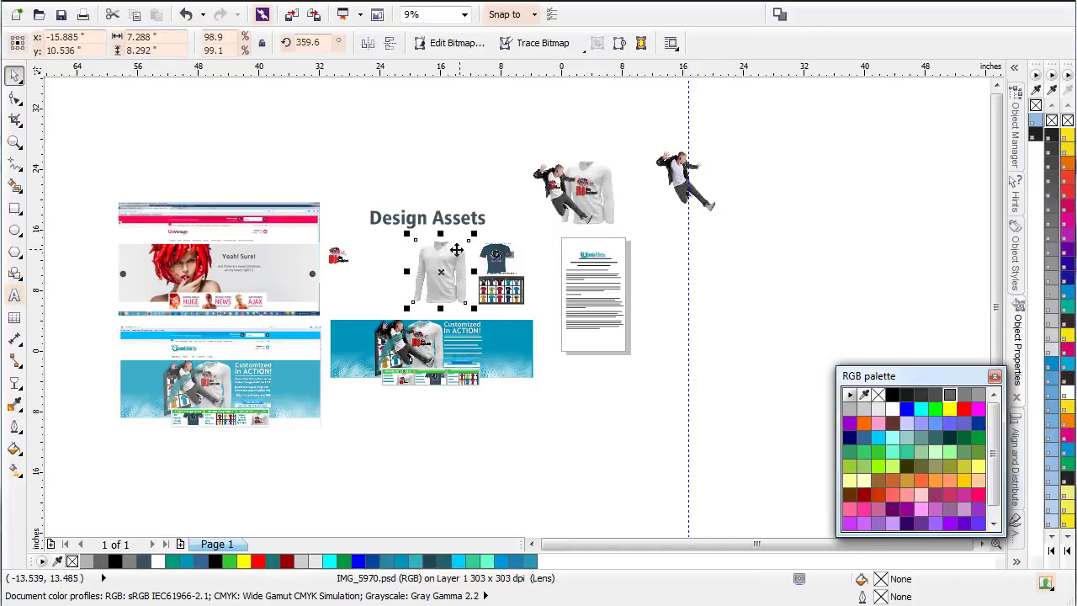
left_click_drag(446, 276, 422, 266)
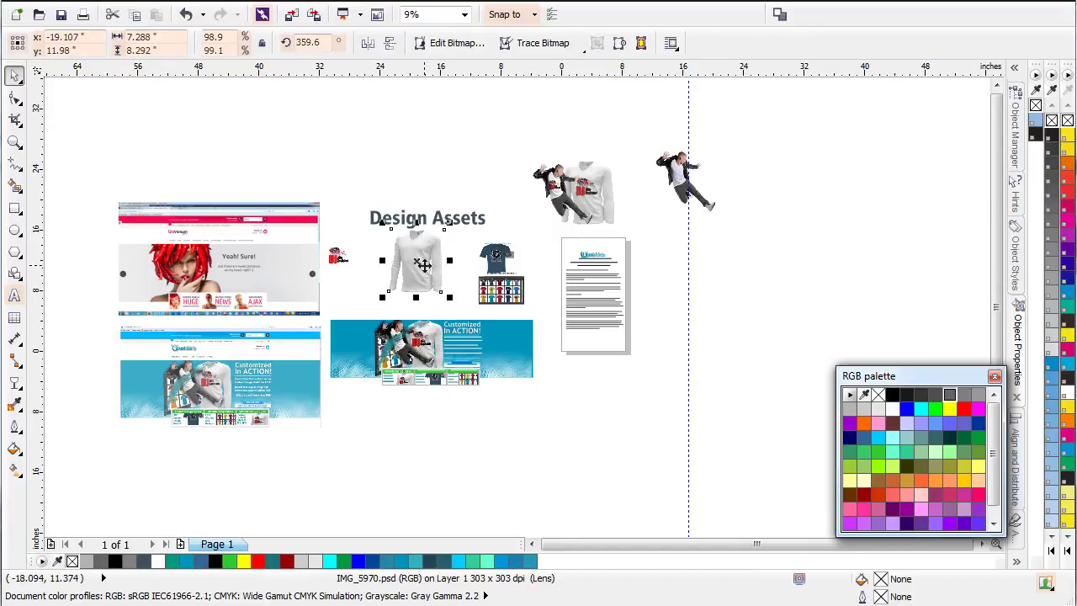
key("Delete")
- Place a copy of the template-list bitmap at about x -8.78, y 22.83 inches and apply a Perspective effect that narrows its right side
left_click_drag(521, 288, 514, 178)
scroll(508, 176, "up", 3)
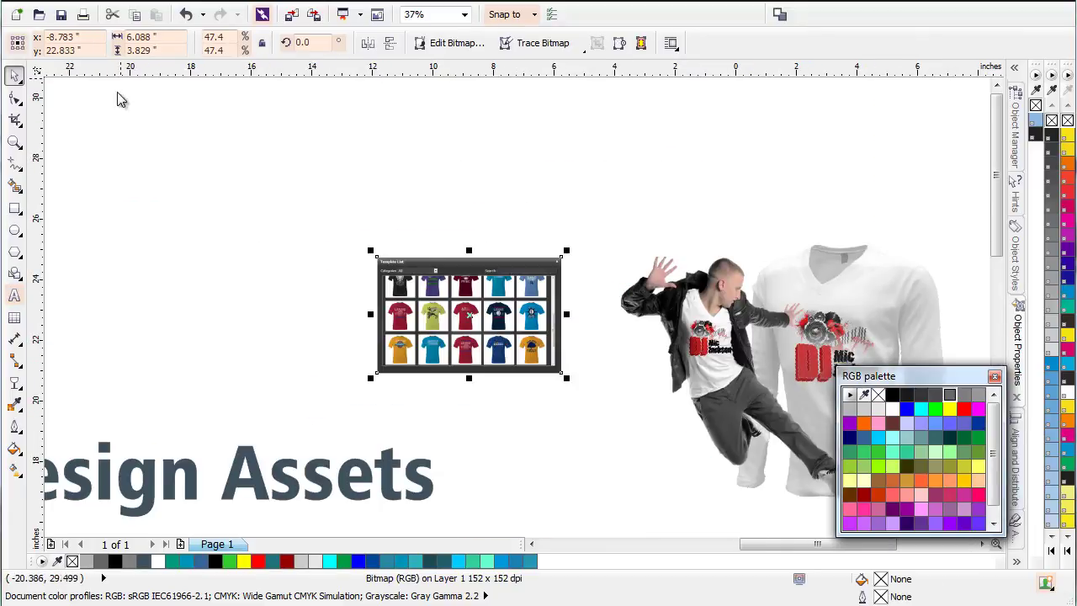
left_click(299, 1)
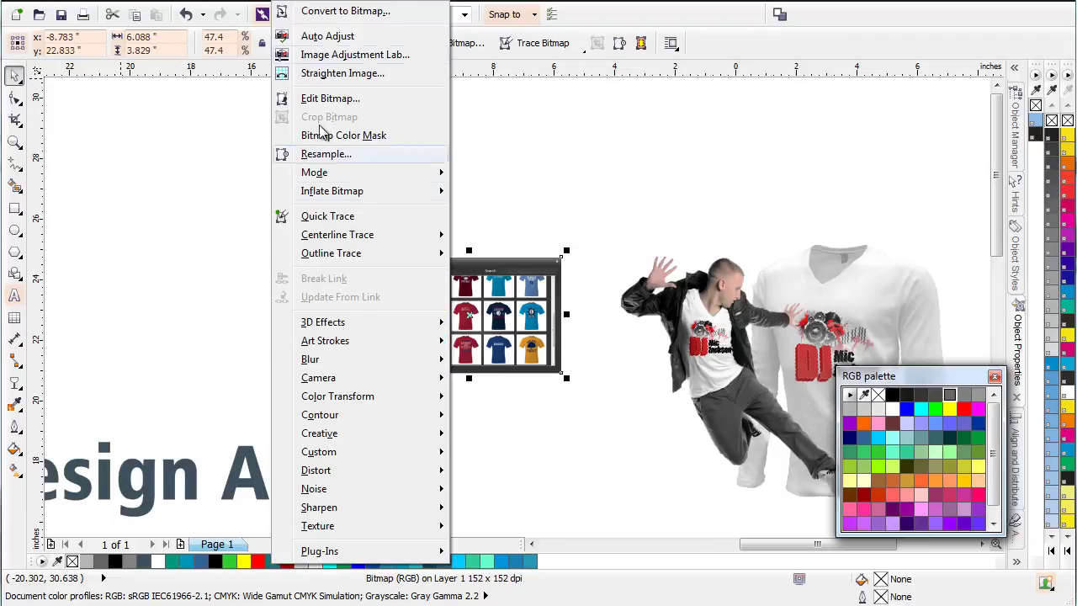
mouse_move(353, 326)
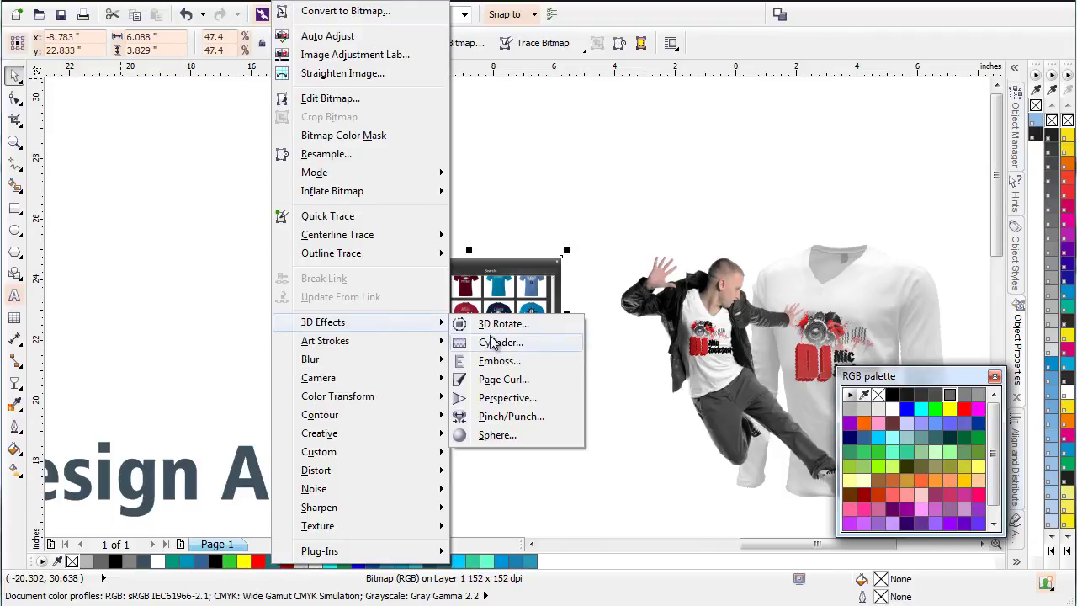
left_click(492, 398)
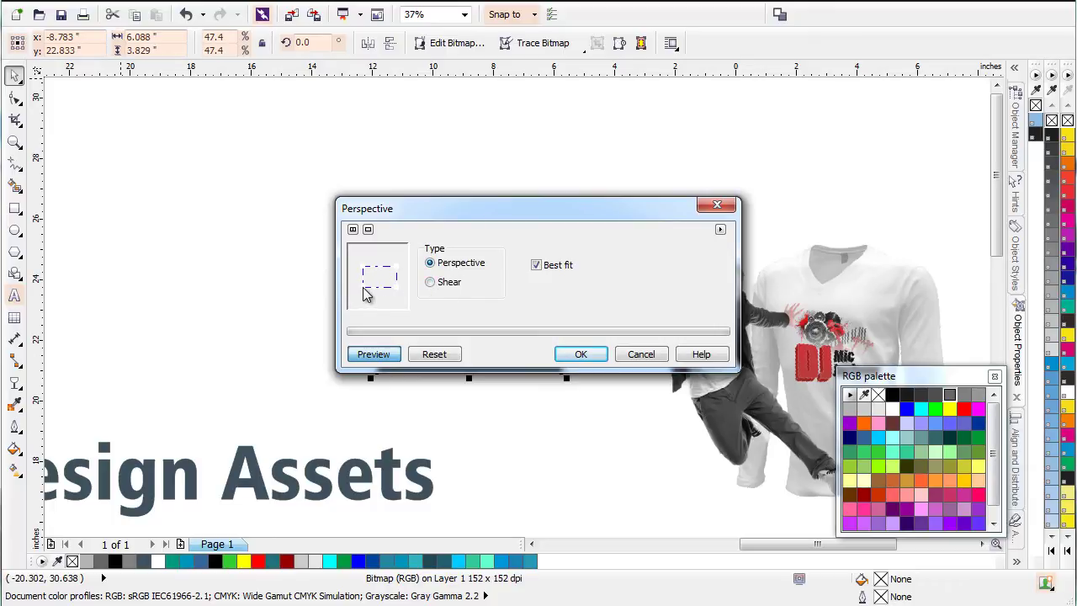
left_click_drag(363, 289, 363, 295)
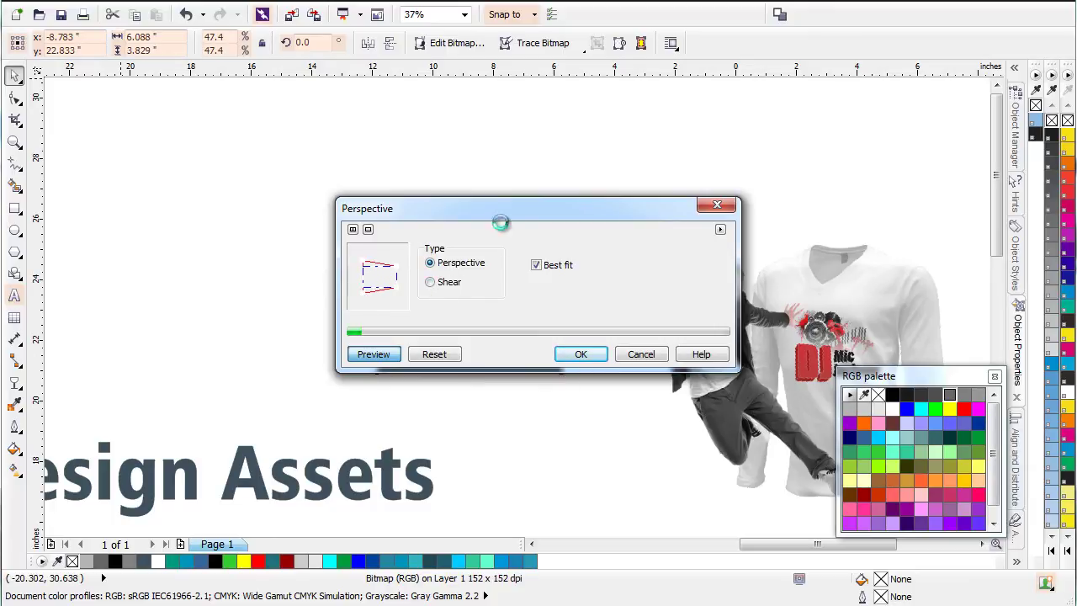
left_click_drag(500, 212, 730, 219)
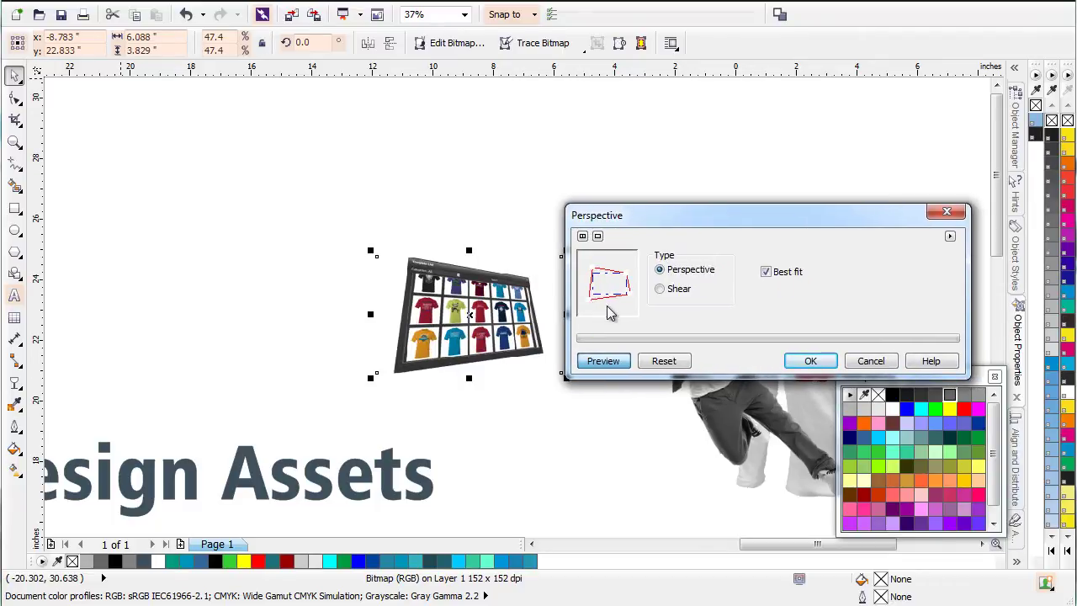
left_click(811, 360)
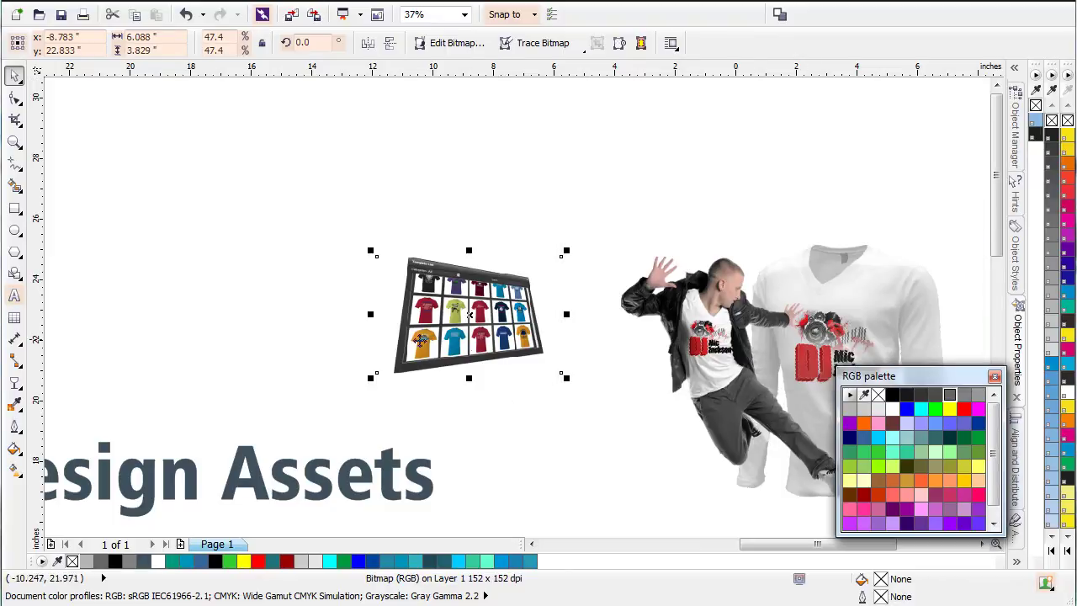
- Open the perspective template-list bitmap in Corel PHOTO-PAINT, choose the Magic Wand Mask, and convert the background into an object
left_click(458, 46)
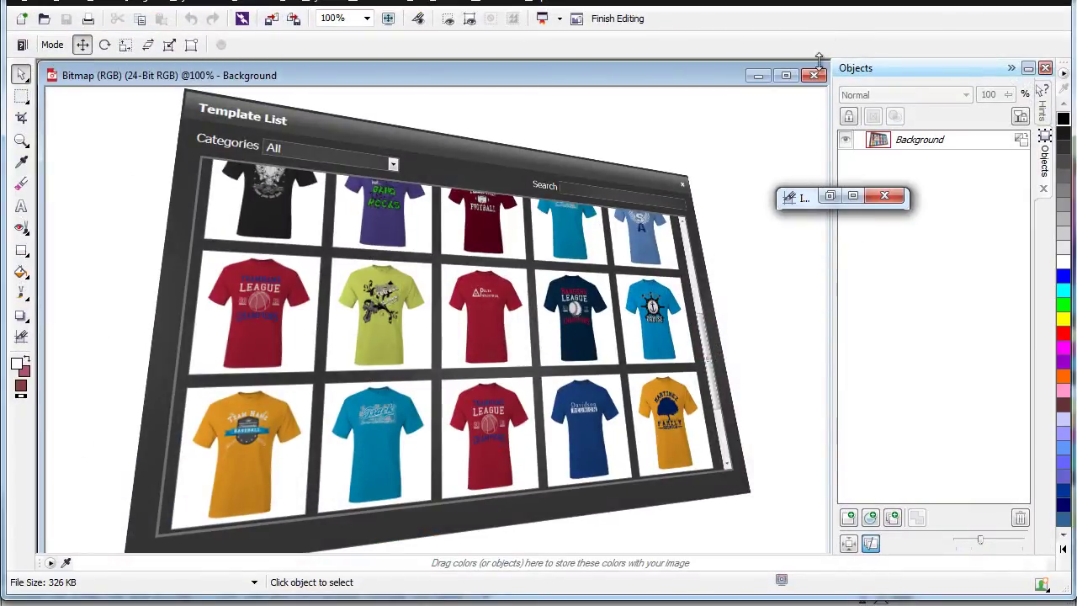
left_click(788, 75)
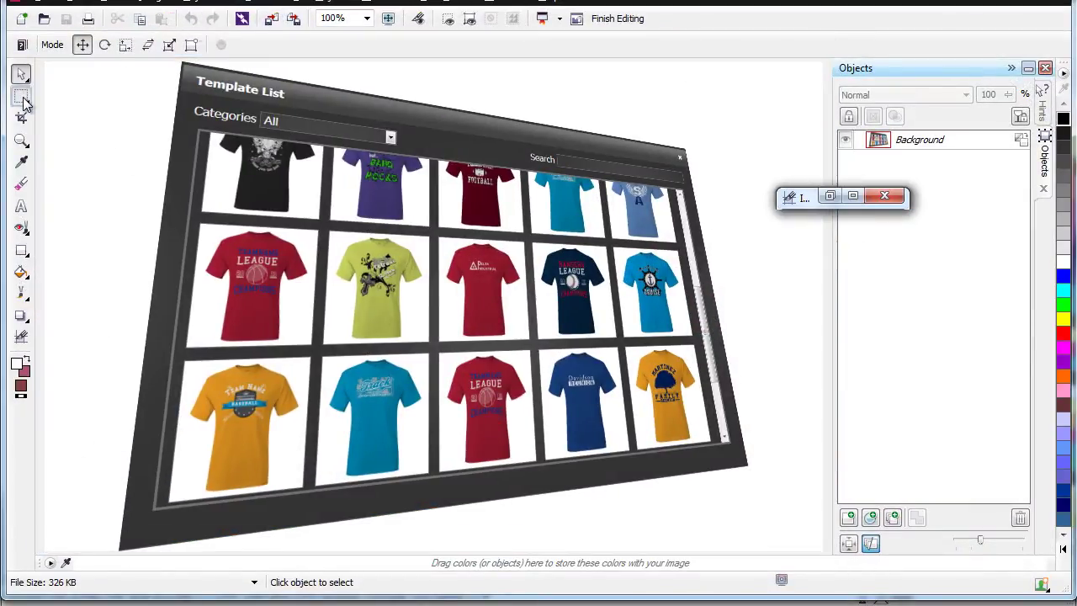
left_click(21, 95)
left_click(25, 98)
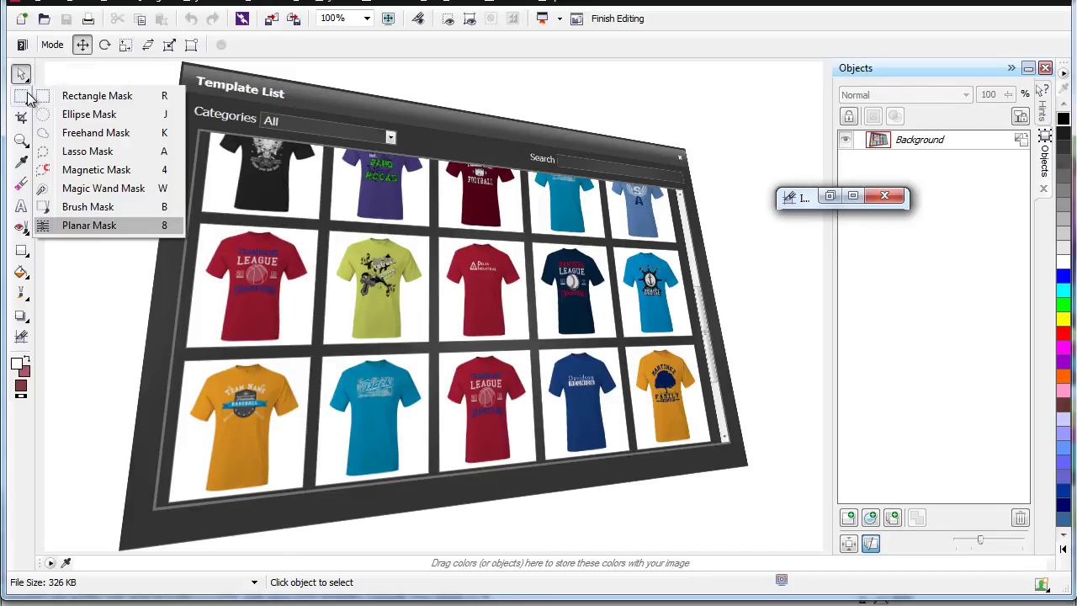
left_click(85, 192)
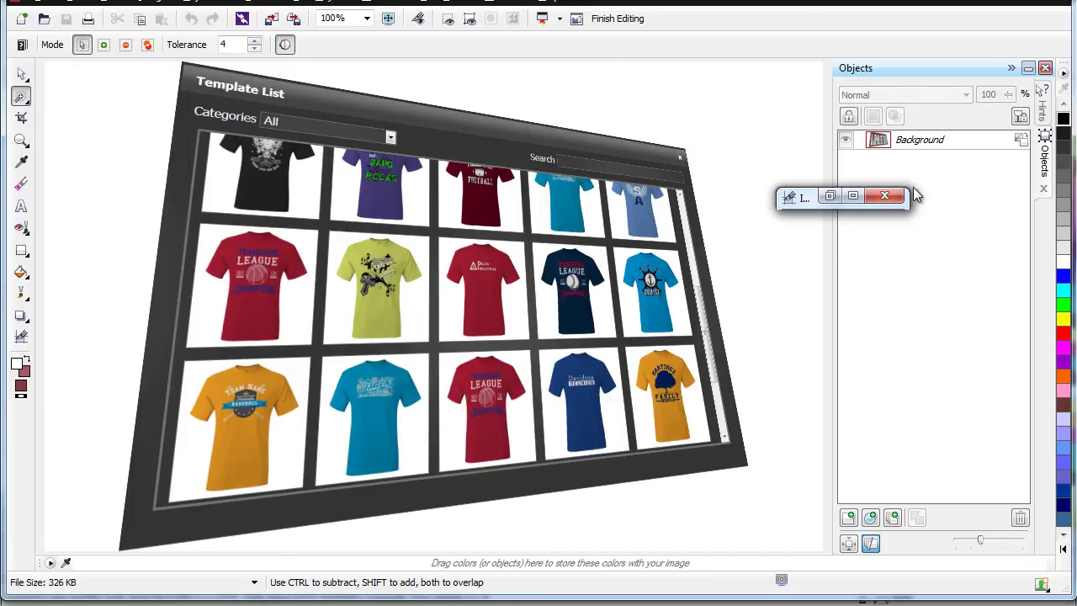
left_click(1020, 139)
- Mask the white area on the left of the template list and add the white area above its right side
left_click(88, 261)
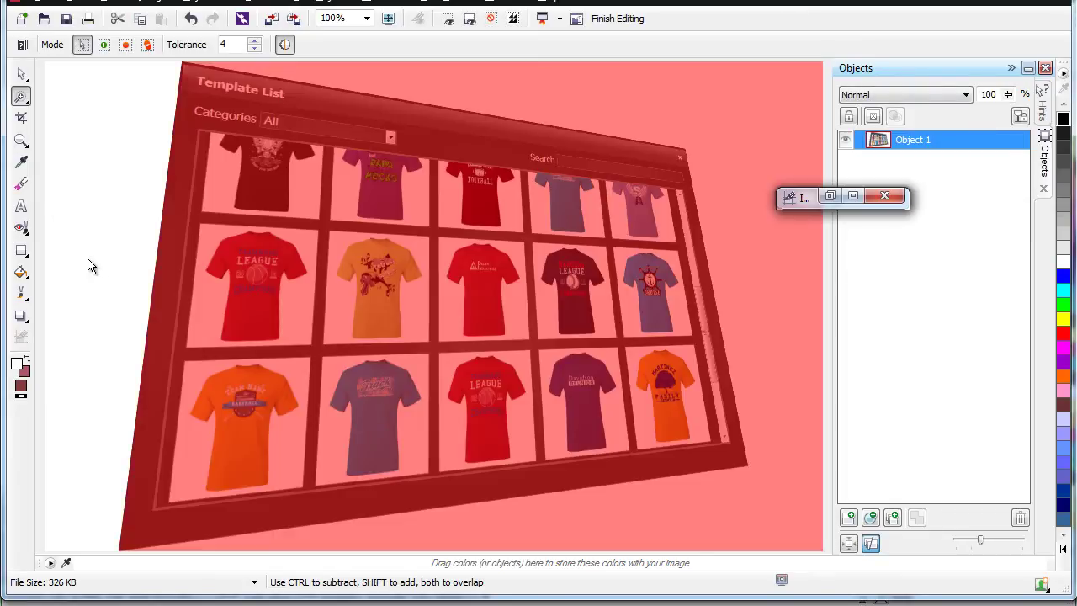
key("shift")
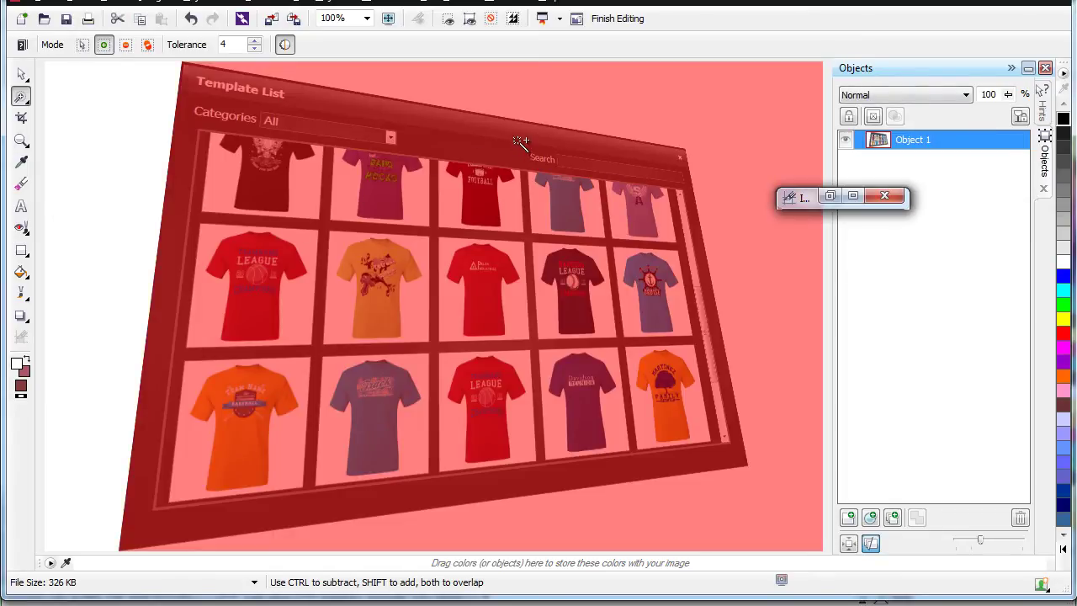
left_click(555, 103, "shift")
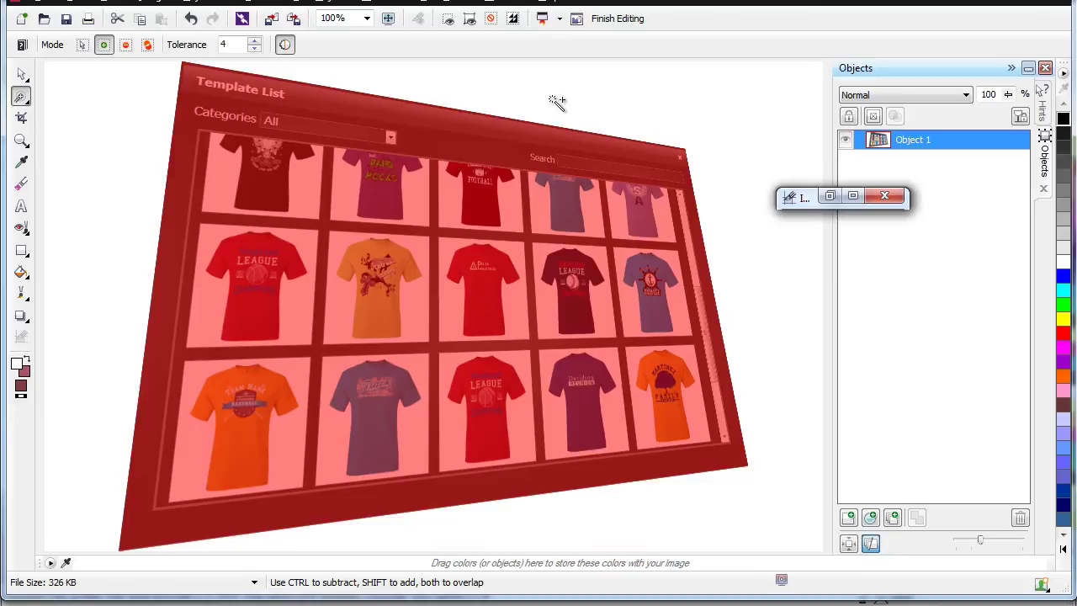
- Expand the background mask by a width of 1
left_click(296, 3)
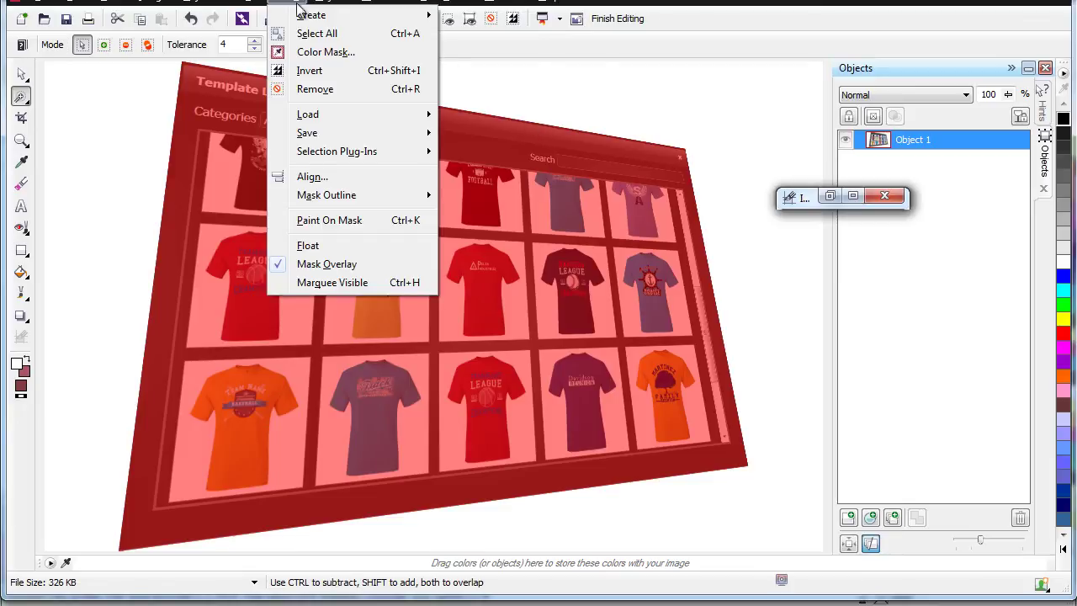
mouse_move(360, 194)
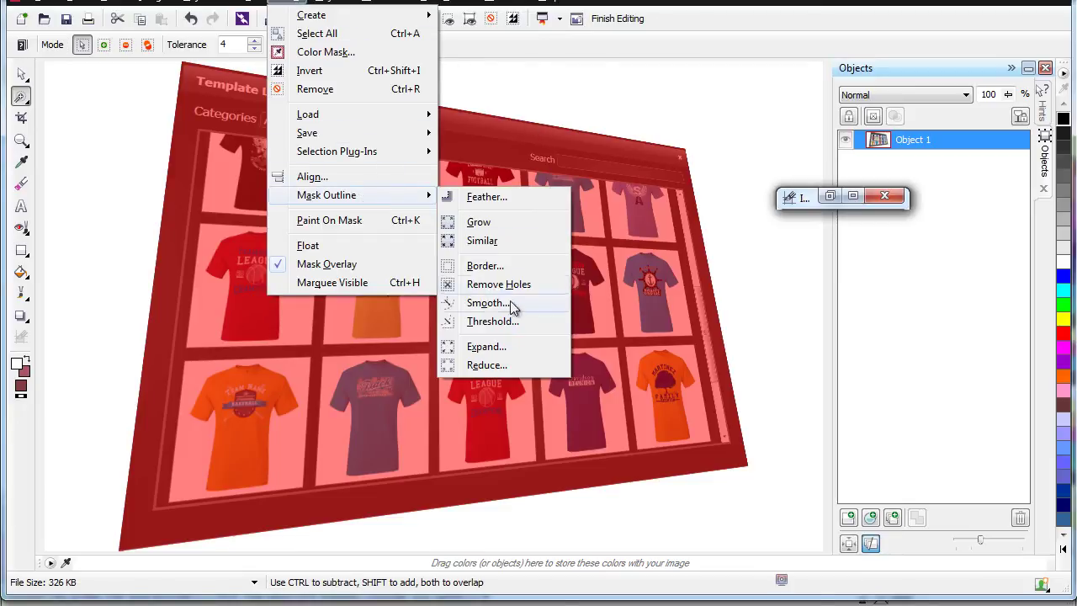
left_click(496, 346)
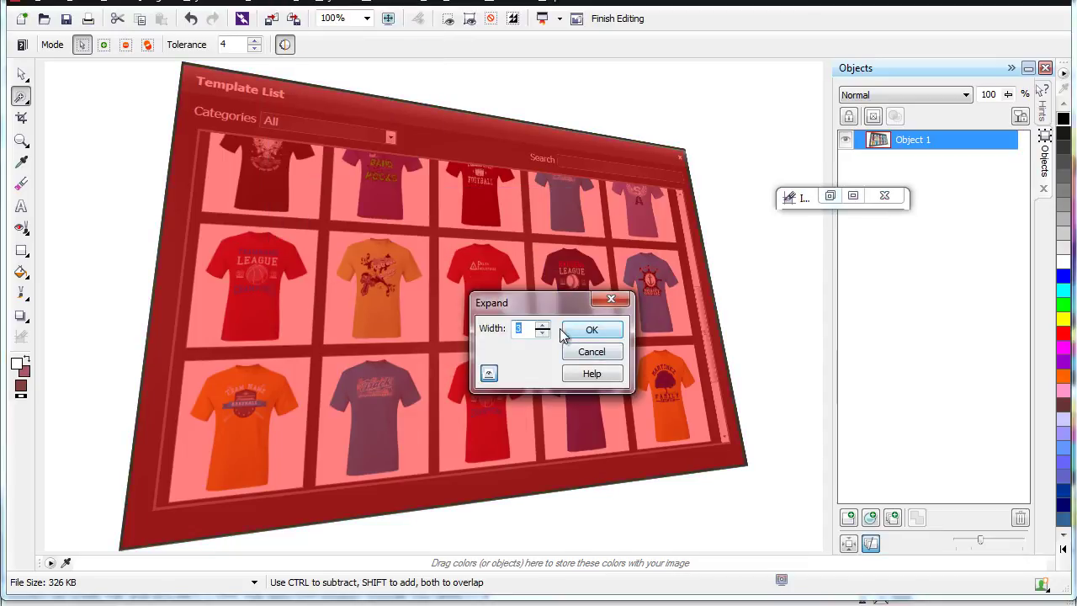
left_click(543, 333)
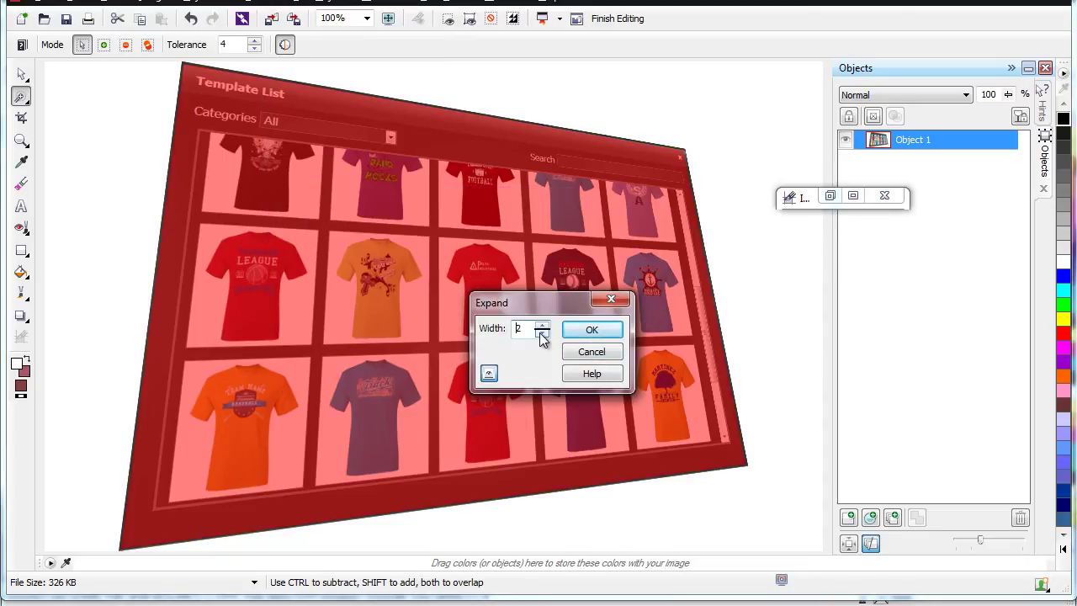
left_click(543, 333)
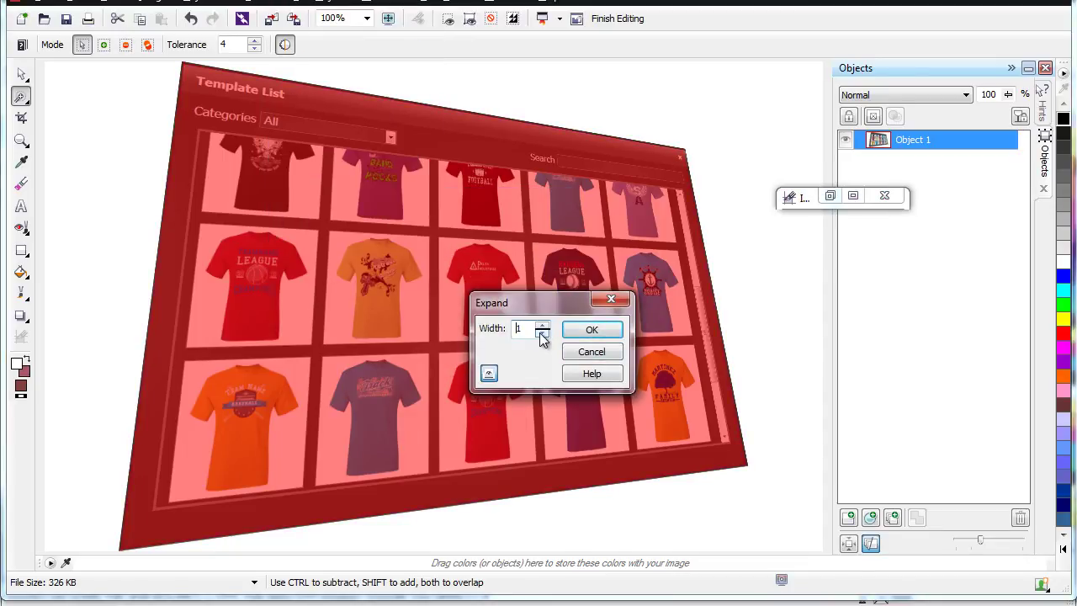
left_click(591, 329)
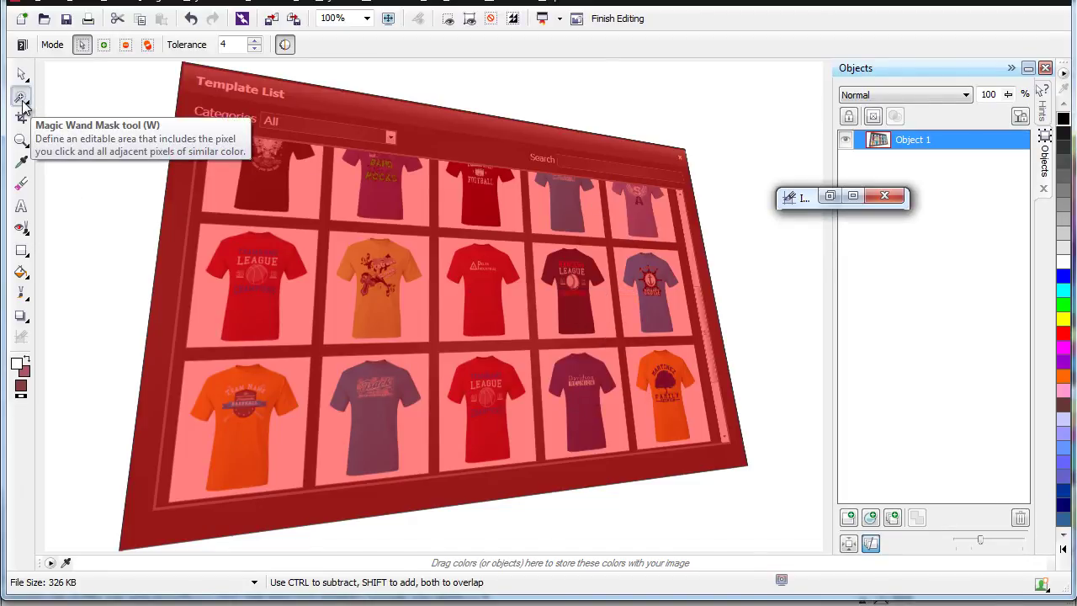
- Delete the masked white surroundings of the template list and remove the mask
key("Delete")
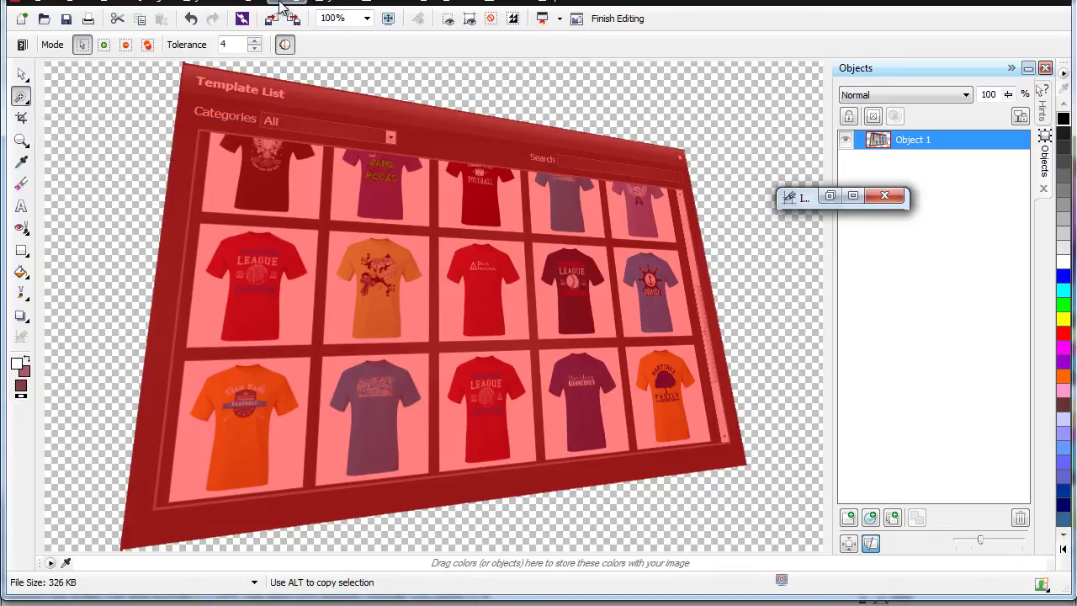
left_click(280, 6)
left_click(318, 89)
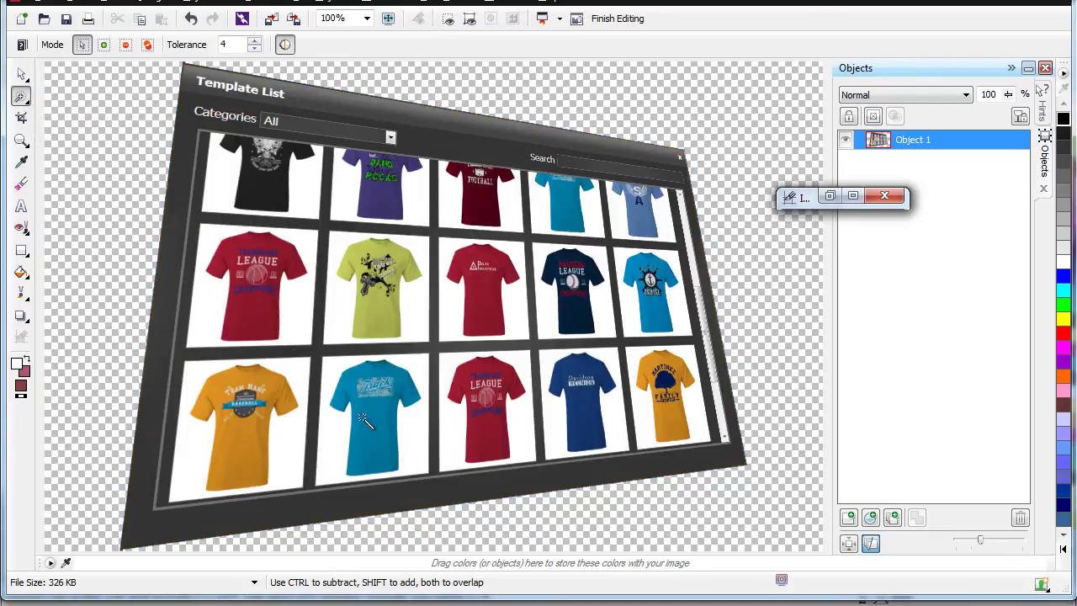
- Save the cut-out template list, return to CorelDRAW, and move it against the logo-wearing dancer at about x -3.54, y 20.19 inches
left_click(65, 18)
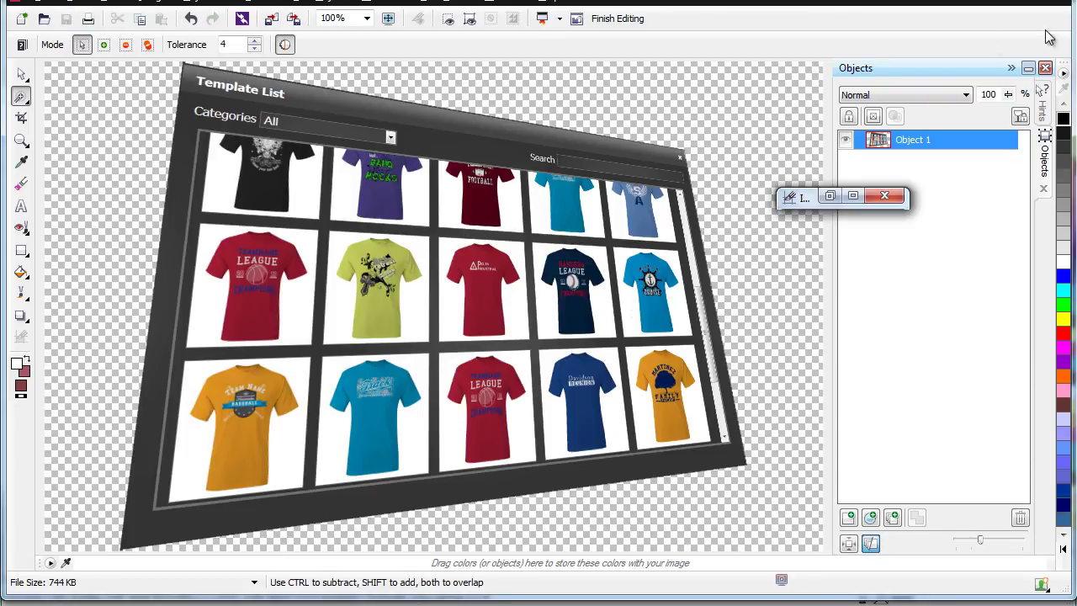
key("ctrl+F4")
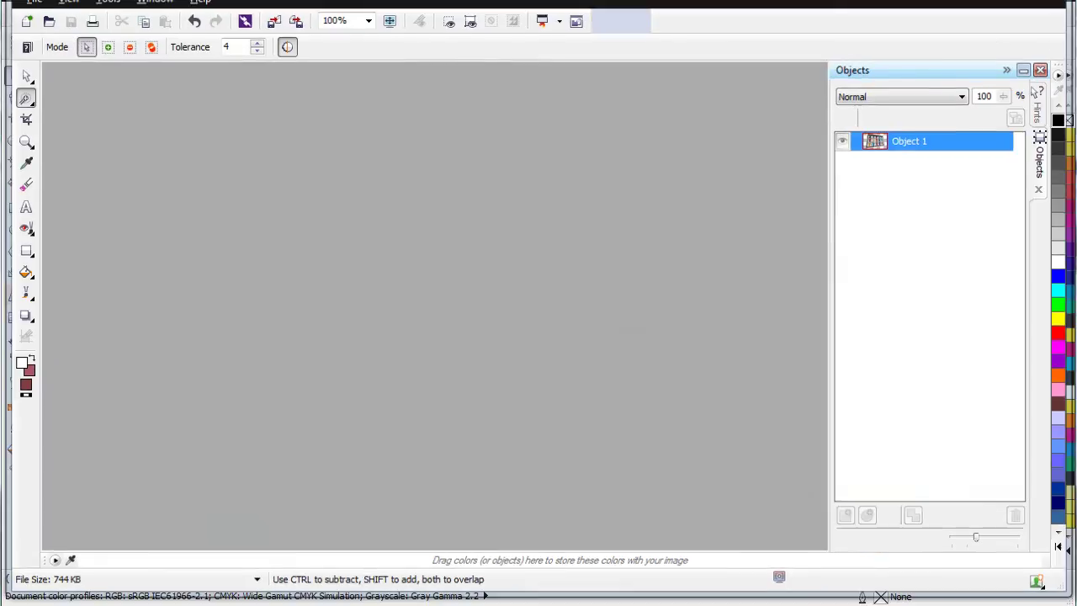
left_click_drag(492, 379, 612, 418)
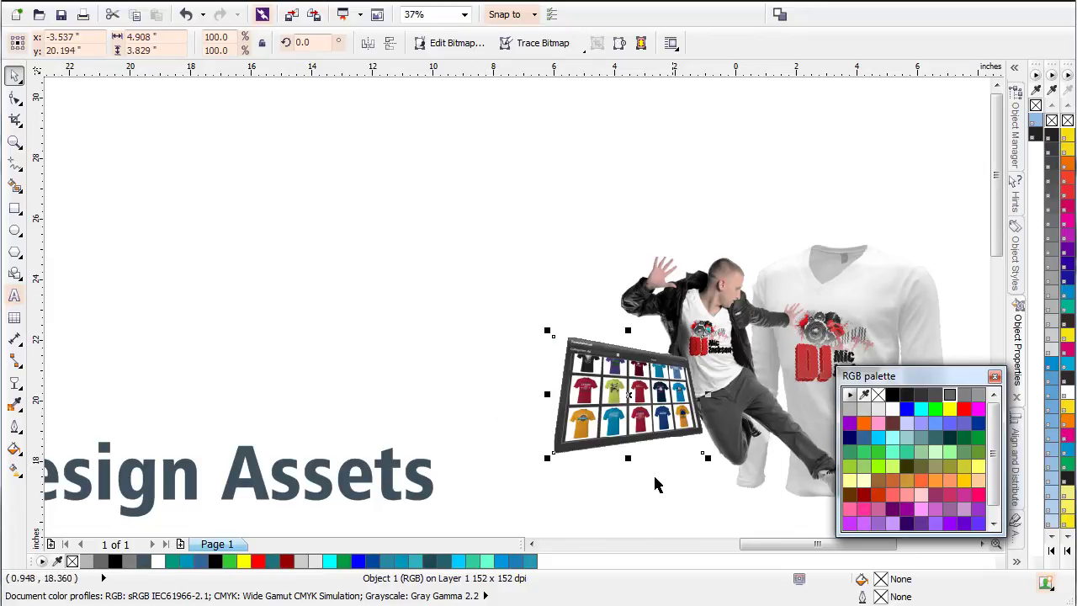
scroll(555, 363, "down", 2)
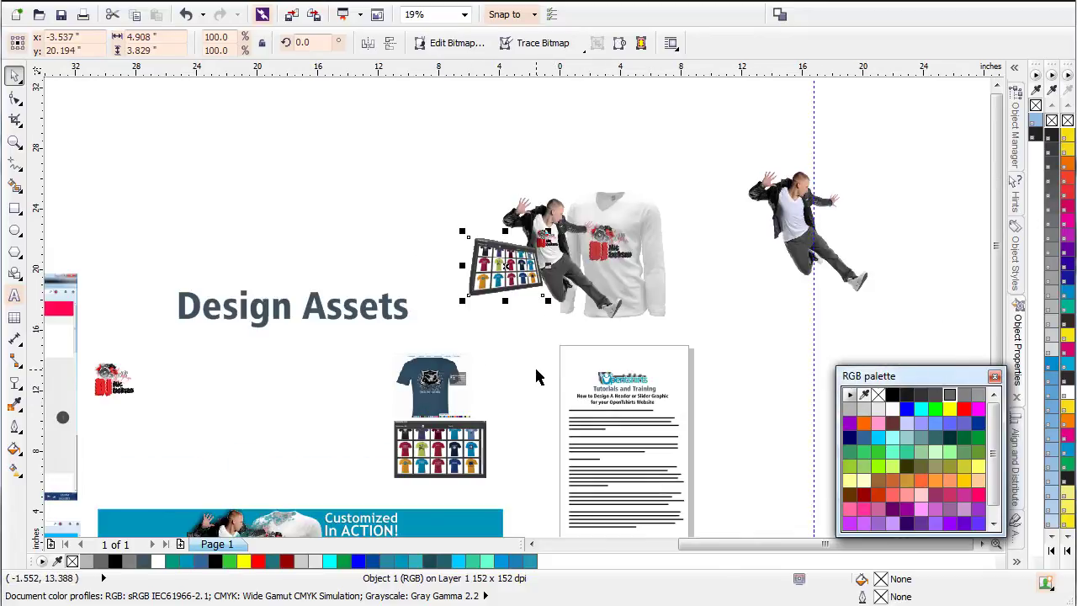
scroll(539, 376, "down", 1)
scroll(626, 382, "up", 1)
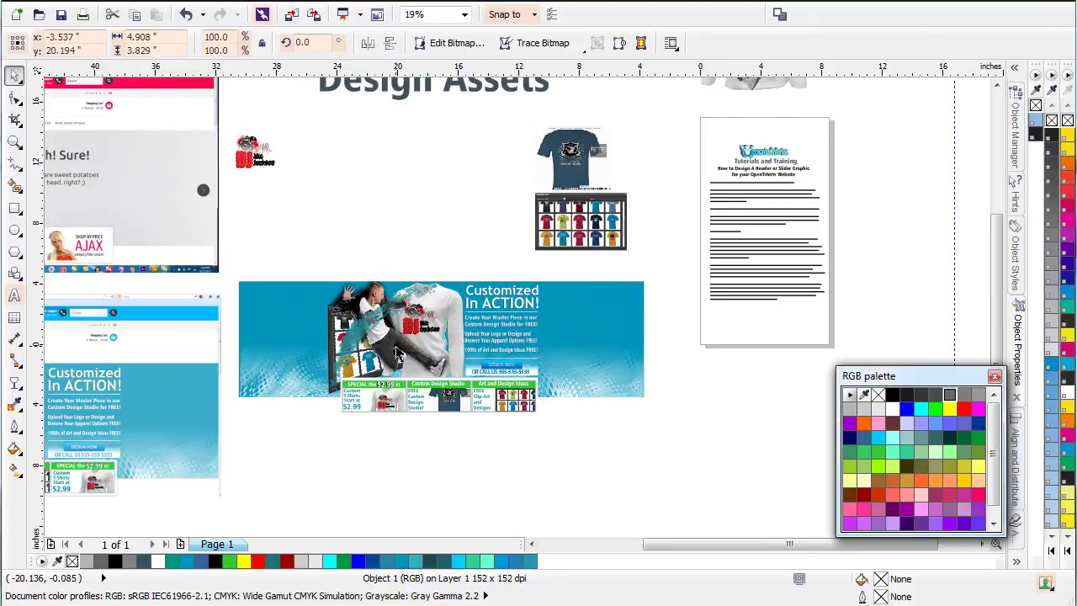
scroll(192, 281, "down", 2)
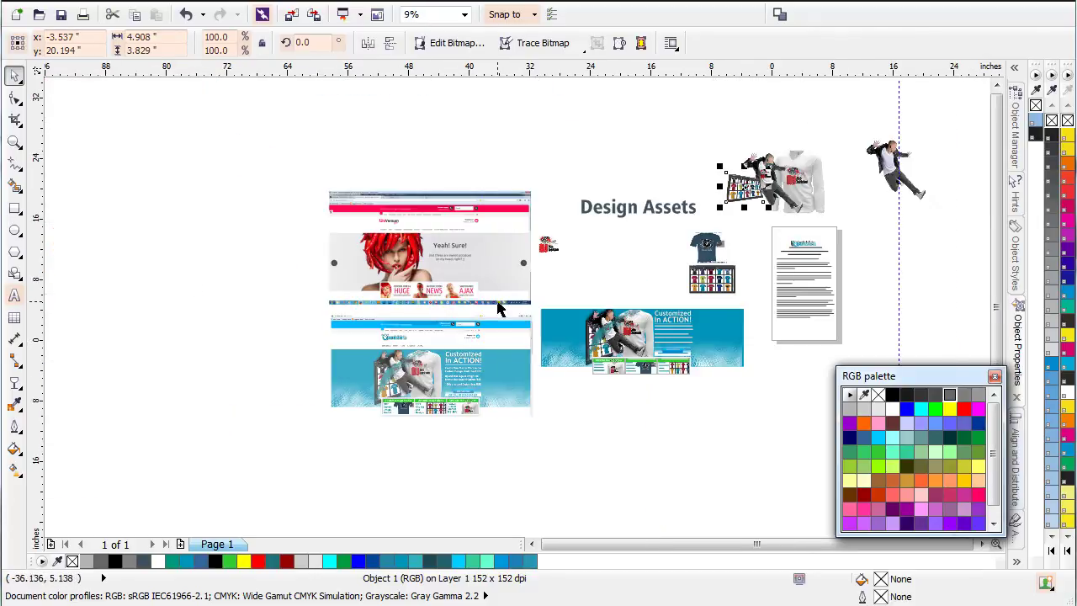
- Draw a rectangle about 26.36 by 7.67 inches over the slider banner of the red UniVersum website screenshot
scroll(507, 317, "up", 3)
scroll(346, 243, "down", 1)
scroll(515, 317, "up", 1)
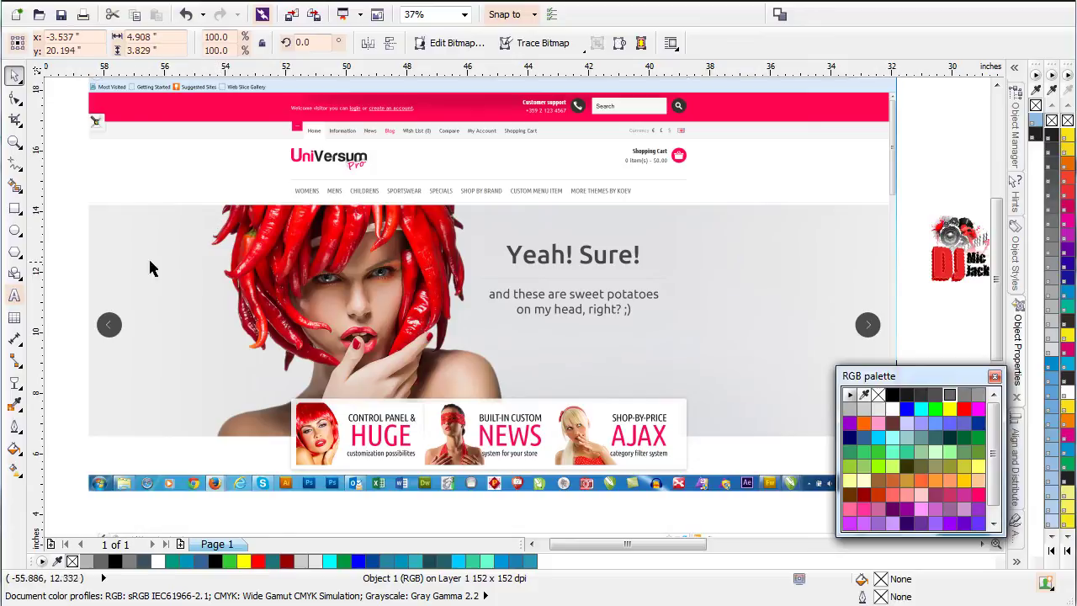
left_click(15, 209)
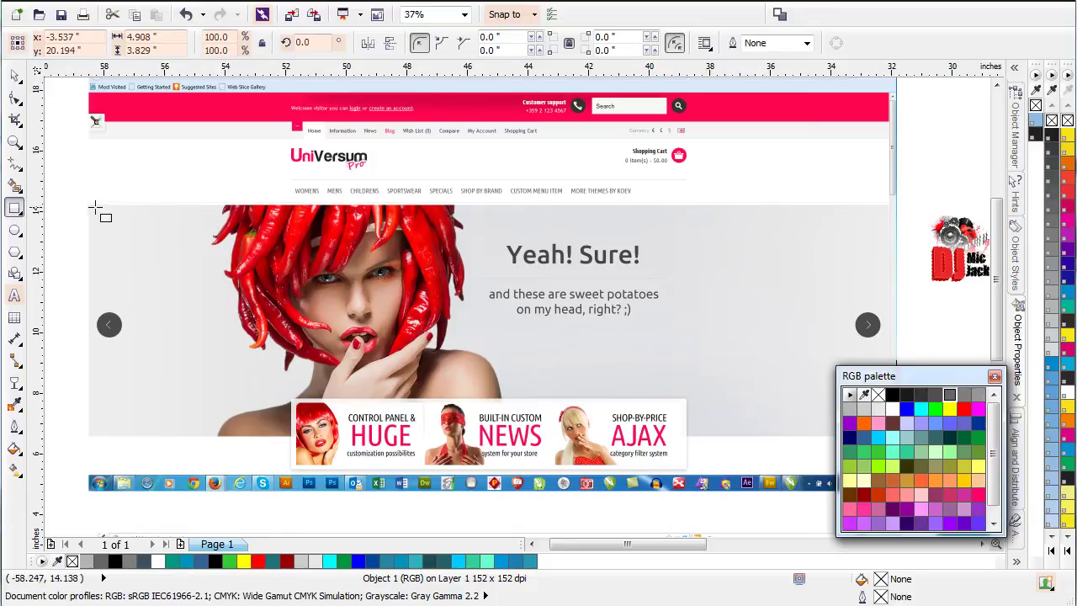
left_click_drag(89, 204, 888, 437)
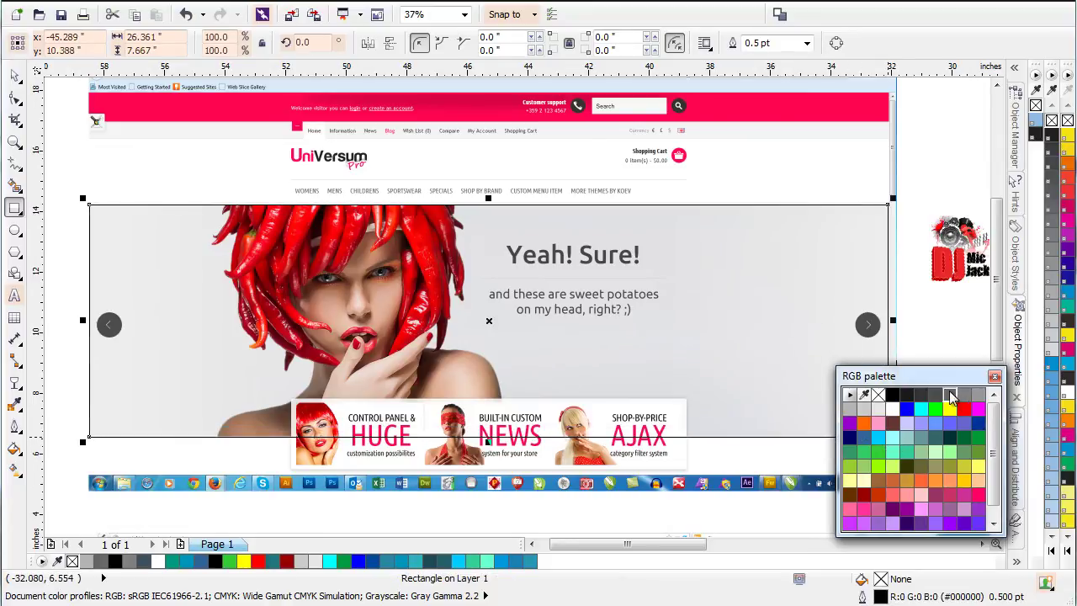
- Fit the rectangle's right and top edges to the slider banner, making it about 26.405 by 7.674 inches
scroll(886, 305, "up", 4)
scroll(516, 308, "up", 1)
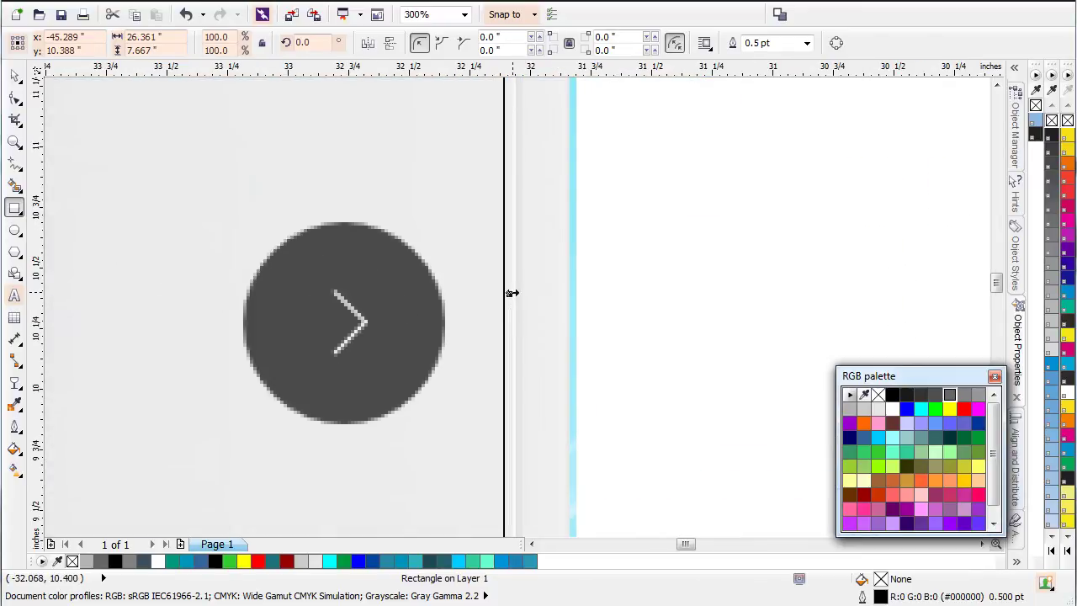
left_click_drag(512, 292, 515, 291)
scroll(516, 308, "down", 2)
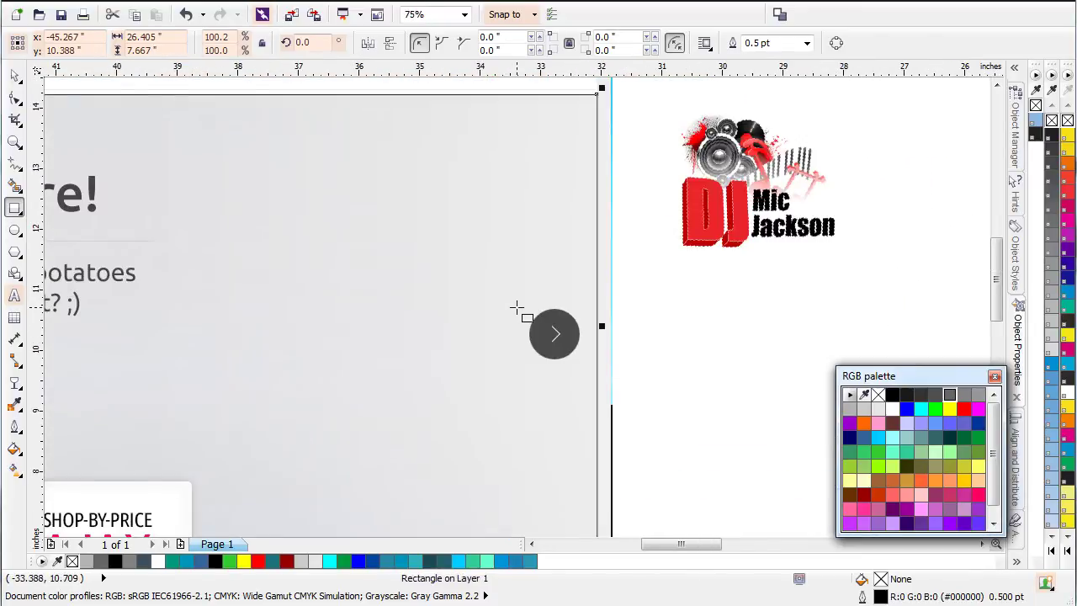
scroll(515, 308, "down", 1)
scroll(538, 313, "up", 3)
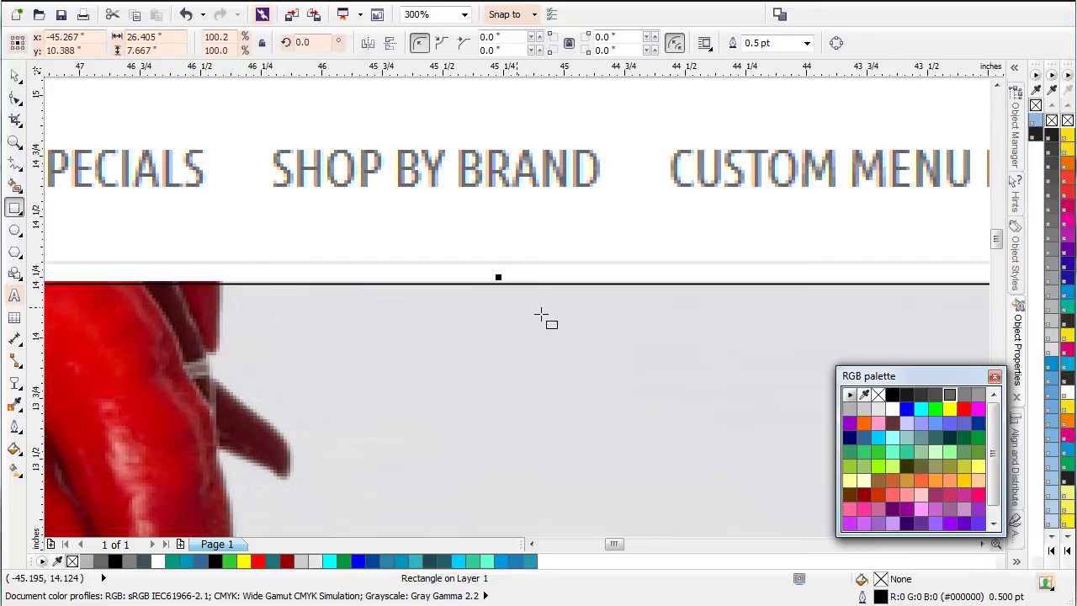
left_click_drag(499, 277, 511, 281)
scroll(511, 281, "down", 3)
scroll(325, 367, "down", 1)
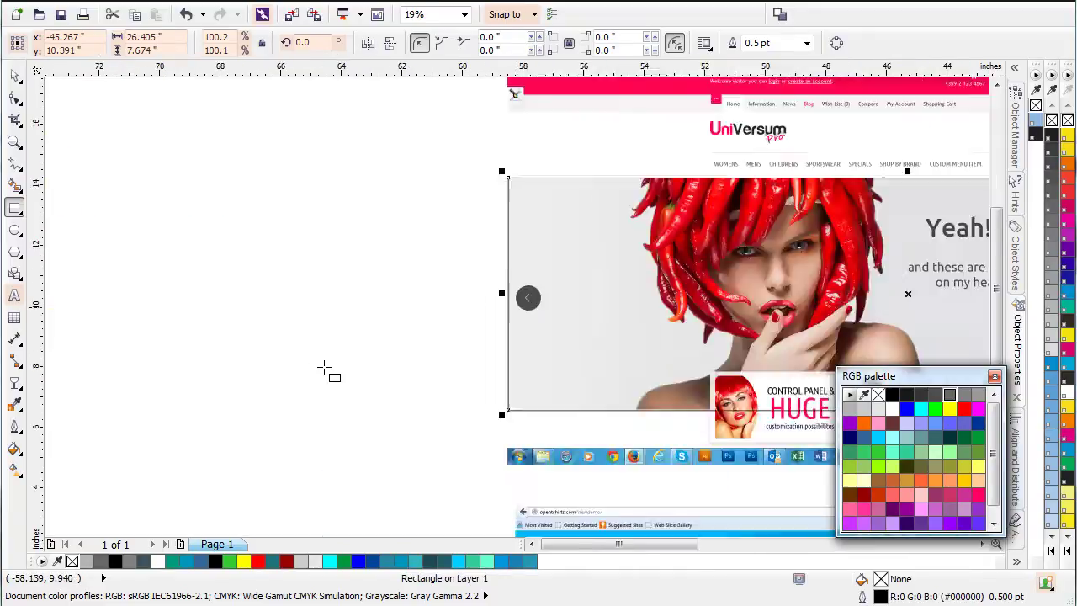
- Fit the rectangle's left and bottom edges to the slider banner, making it about 26.431 by 7.634 inches
scroll(512, 277, "up", 2)
scroll(509, 333, "up", 1)
scroll(504, 317, "up", 1)
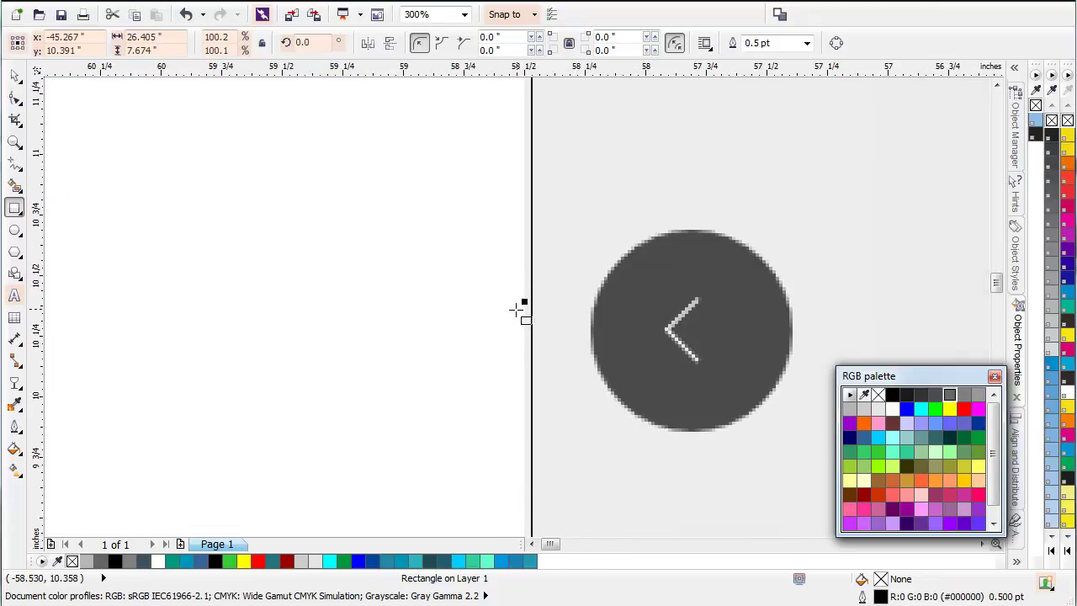
left_click_drag(526, 301, 520, 301)
scroll(519, 301, "down", 4)
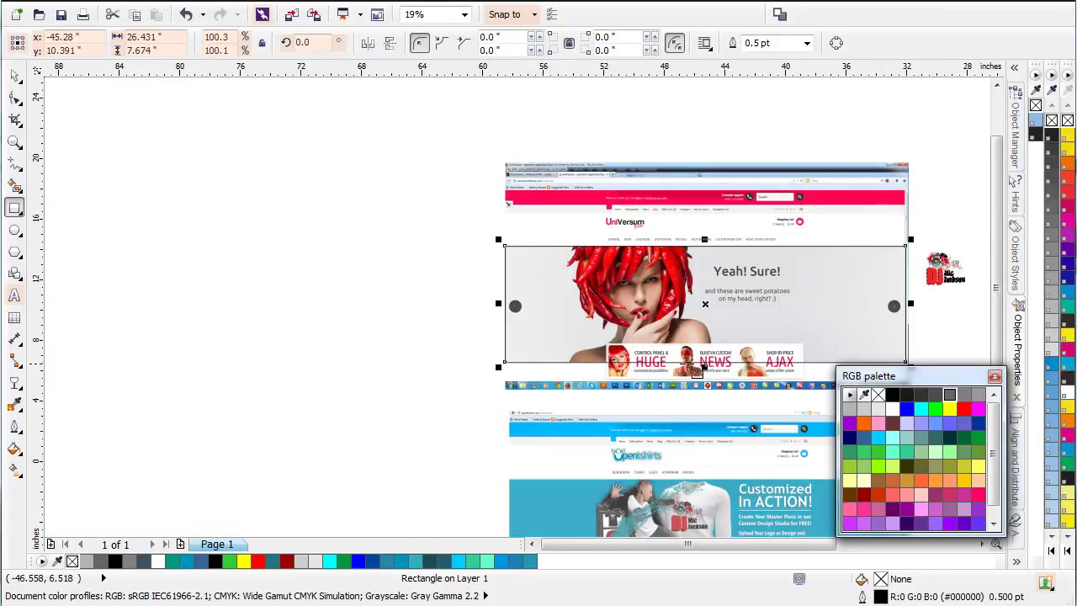
scroll(520, 311, "up", 2)
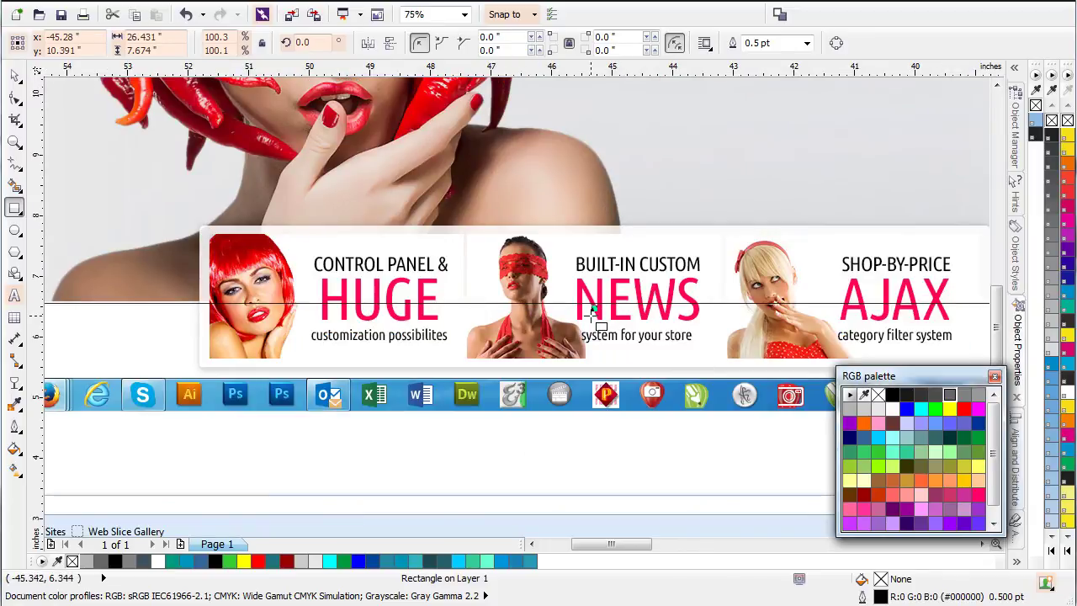
left_click_drag(595, 308, 605, 307)
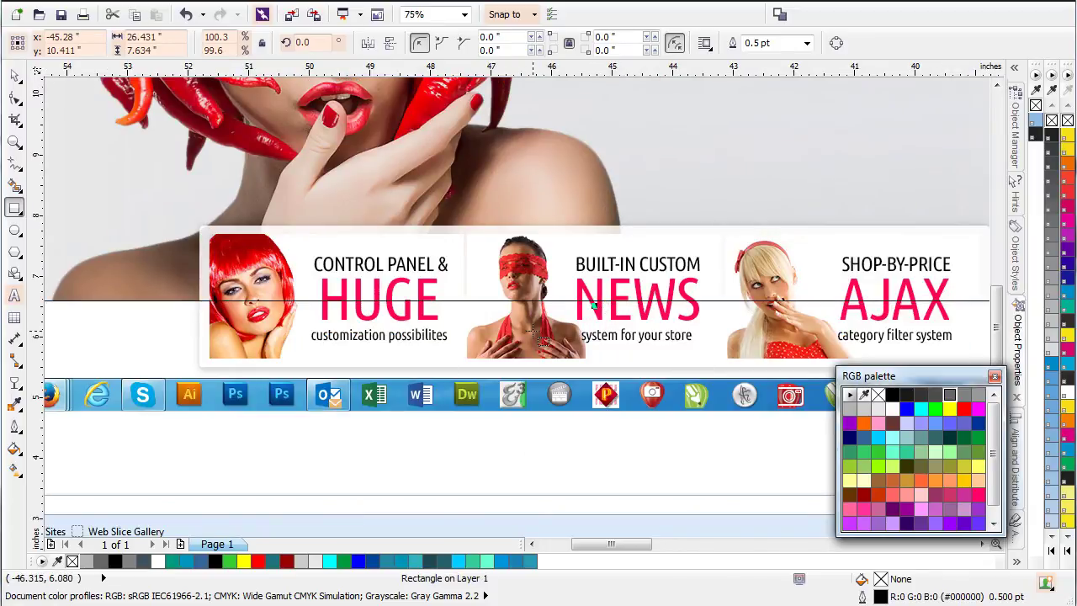
- Draw a rectangle about 13.06 by 2.31 inches around the three-banner strip overlapping the slider's lower edge
scroll(505, 290, "down", 1)
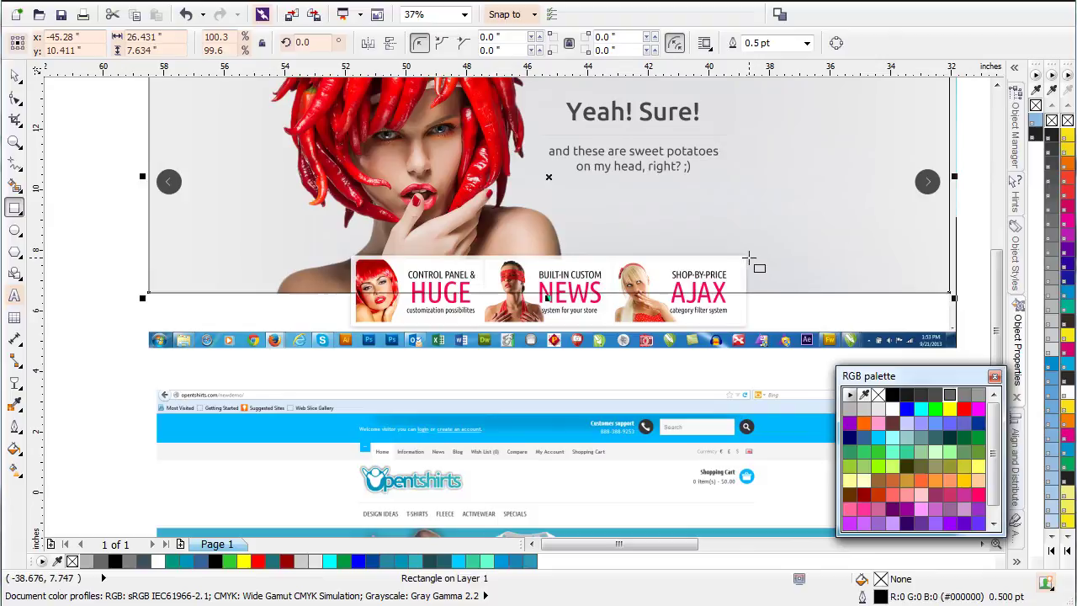
left_click_drag(746, 252, 350, 325)
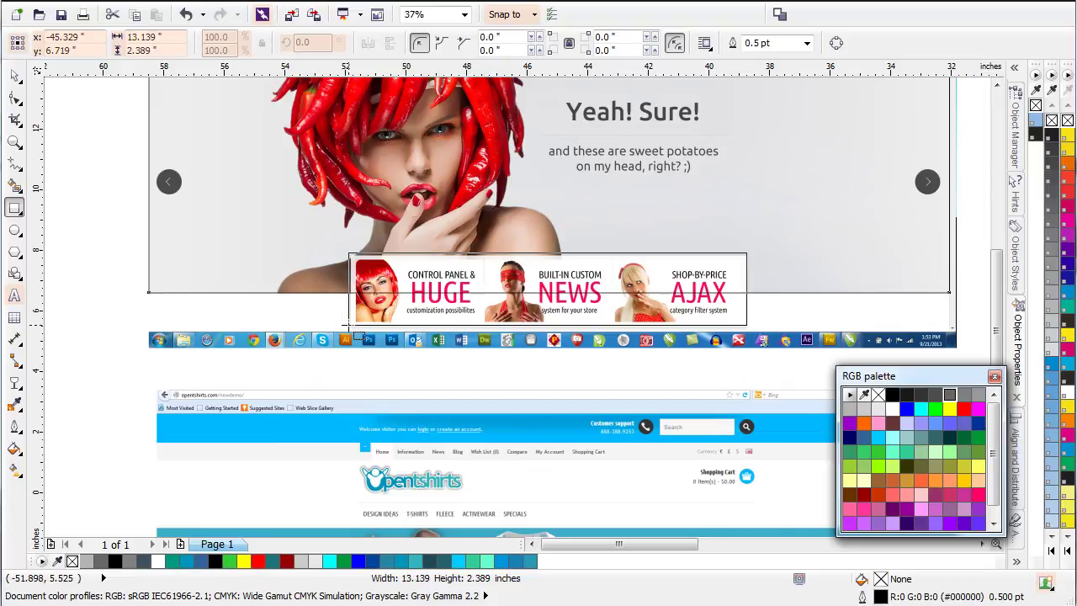
left_click_drag(350, 326, 352, 325)
mouse_move(550, 245)
left_mouse_down()
mouse_move(563, 246)
mouse_move(549, 249)
left_mouse_up()
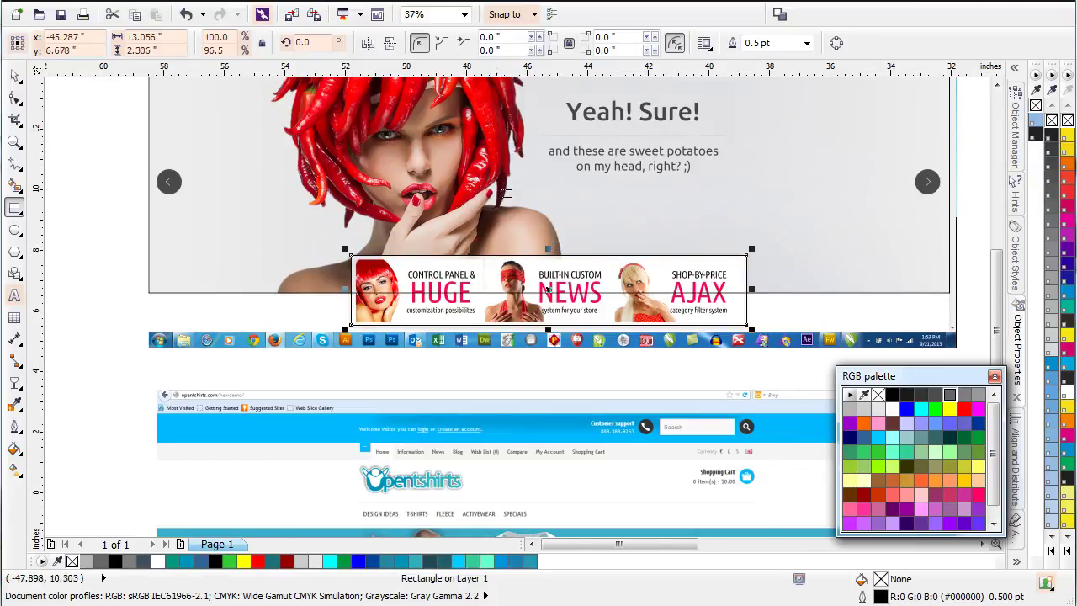
- Subtract the banner-strip rectangle from the large slider rectangle and move the notched shape to the empty area above the design assets
scroll(513, 198, "down", 2)
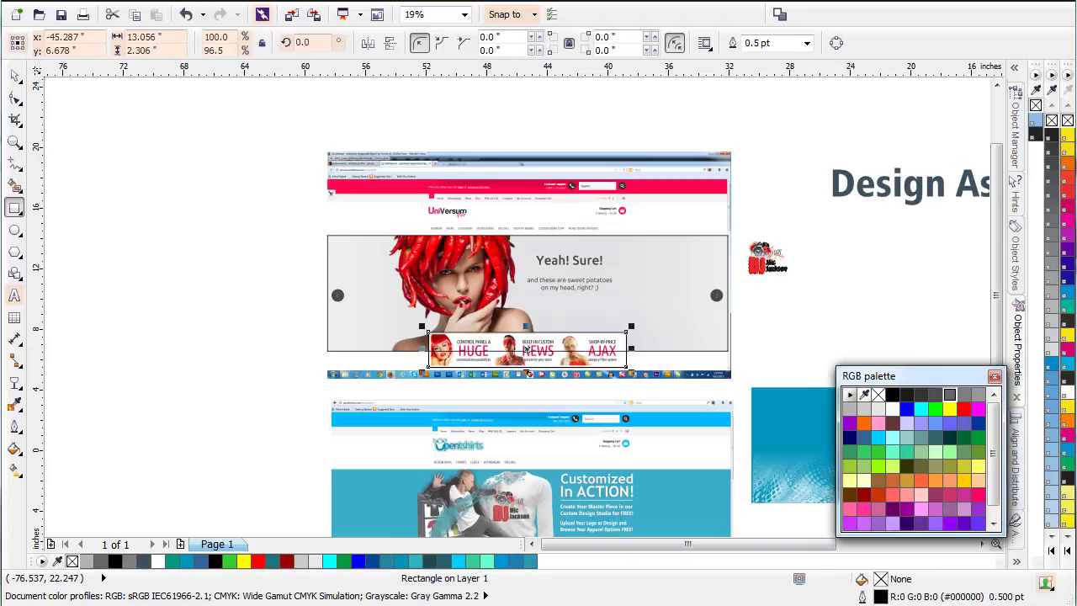
left_click(16, 78)
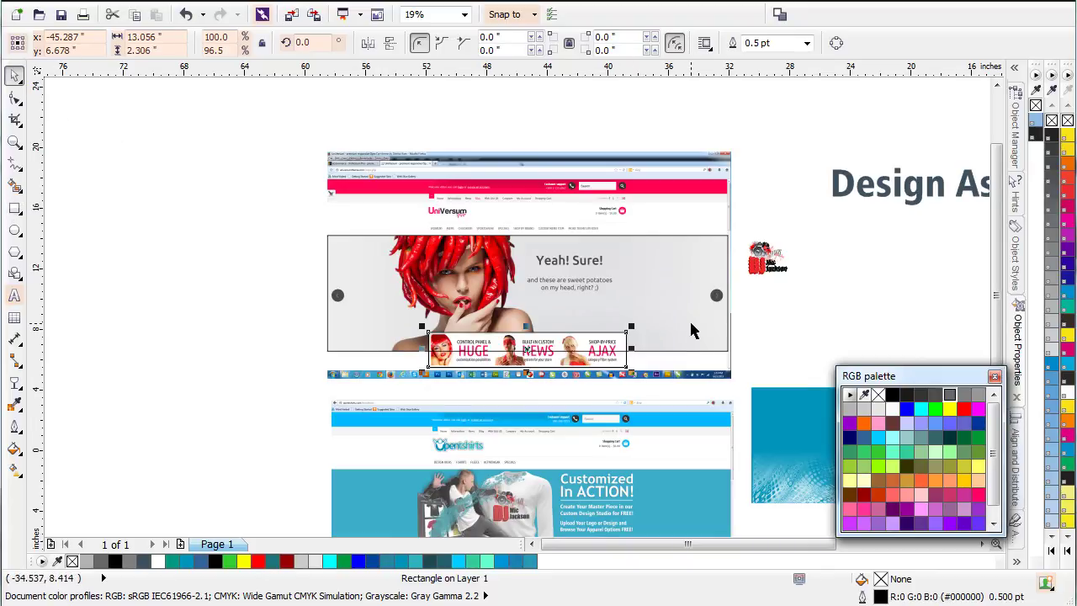
left_click(690, 326, "shift")
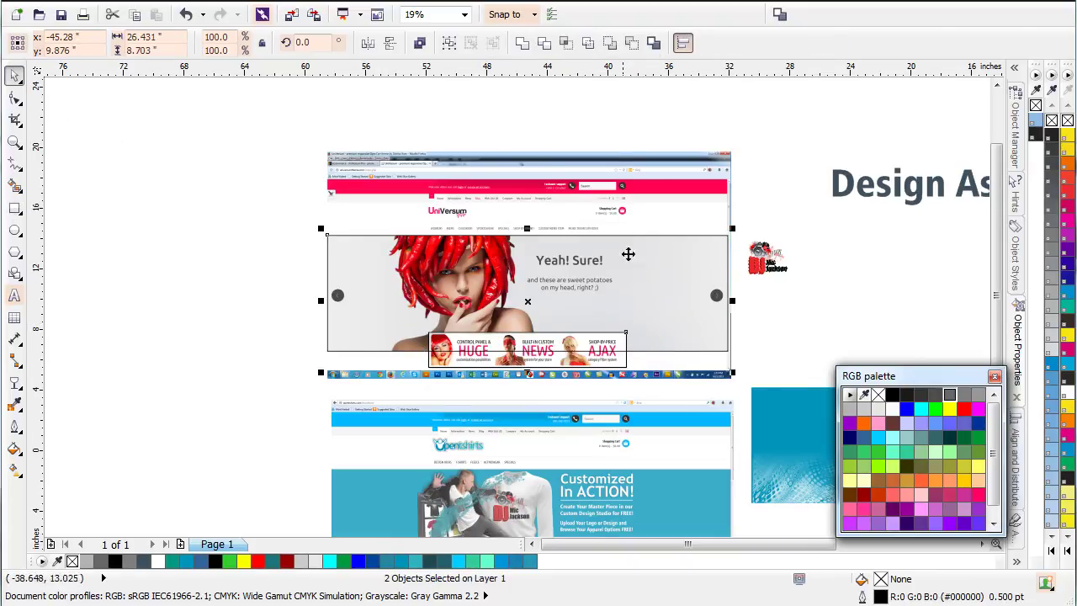
left_click(631, 43)
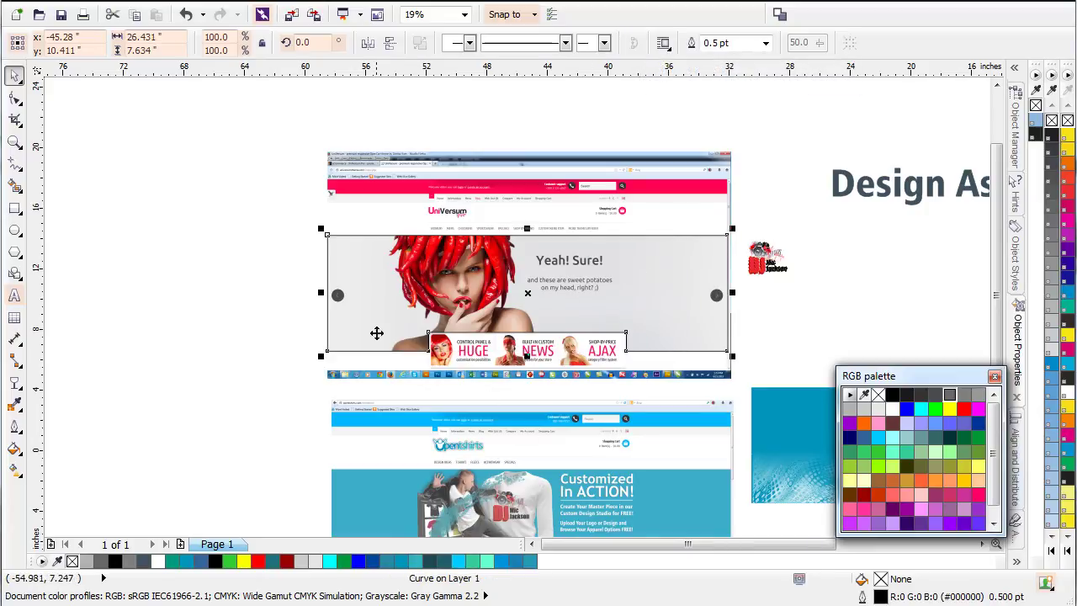
scroll(667, 313, "down", 4)
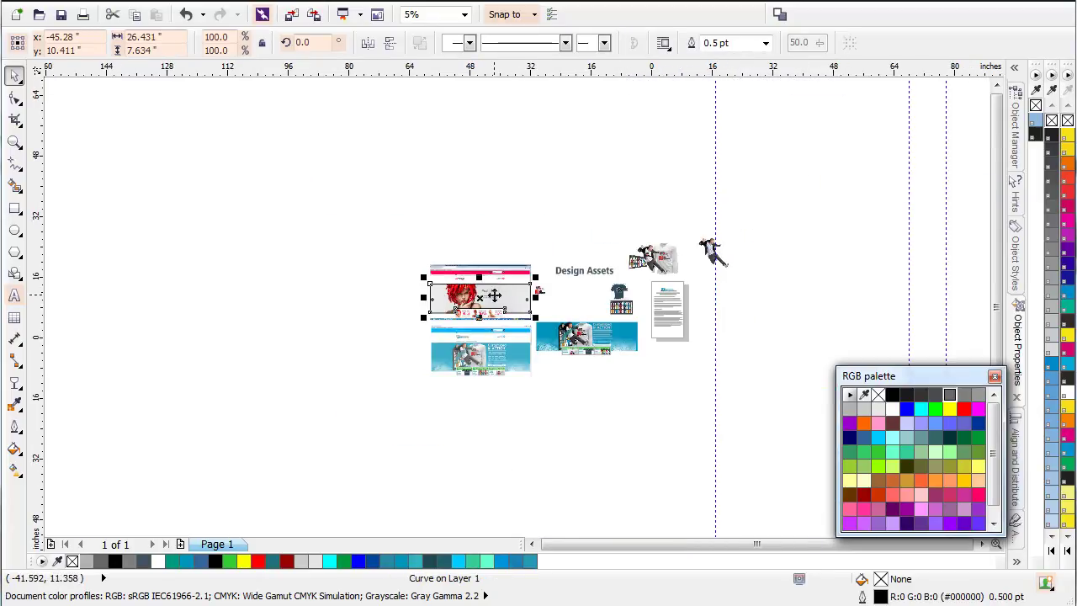
left_click_drag(489, 293, 667, 224)
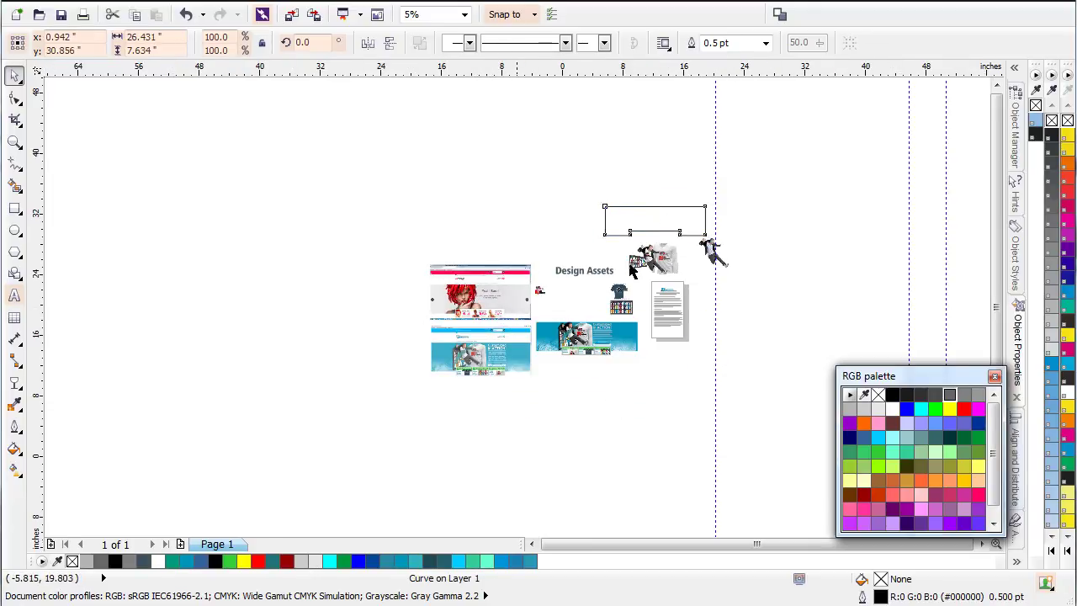
- Move the invisible white curve above the finished blue slider away from the slider artwork
scroll(588, 338, "up", 5)
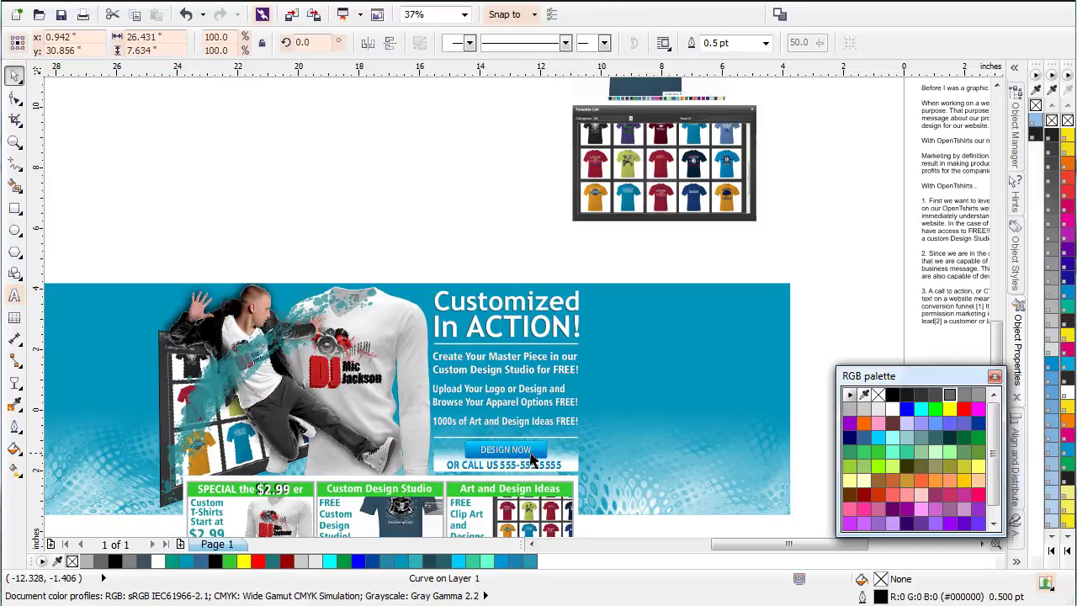
scroll(524, 412, "up", 2)
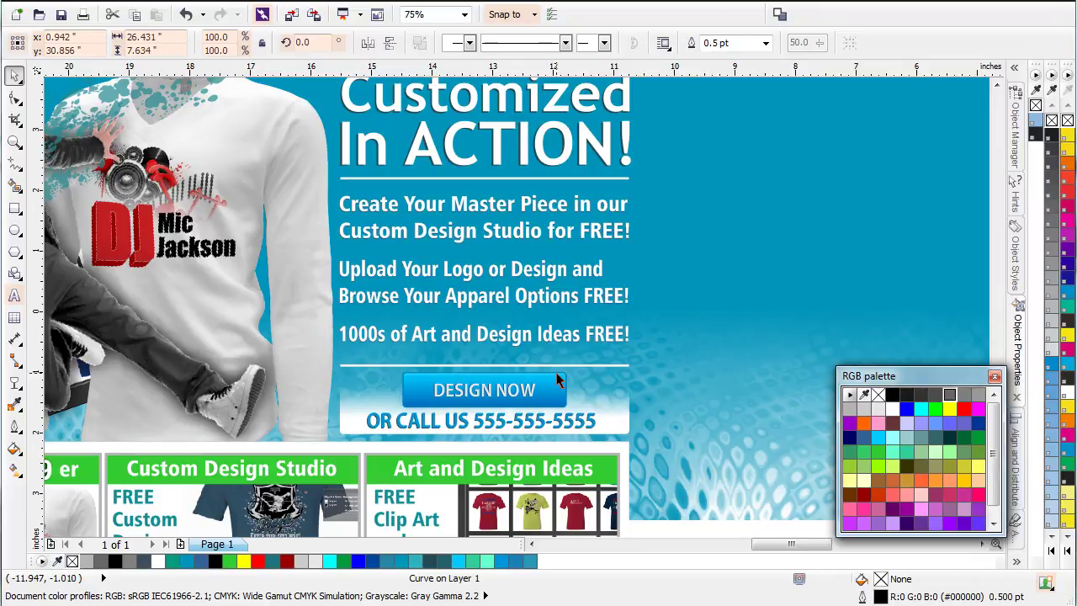
scroll(556, 381, "down", 4)
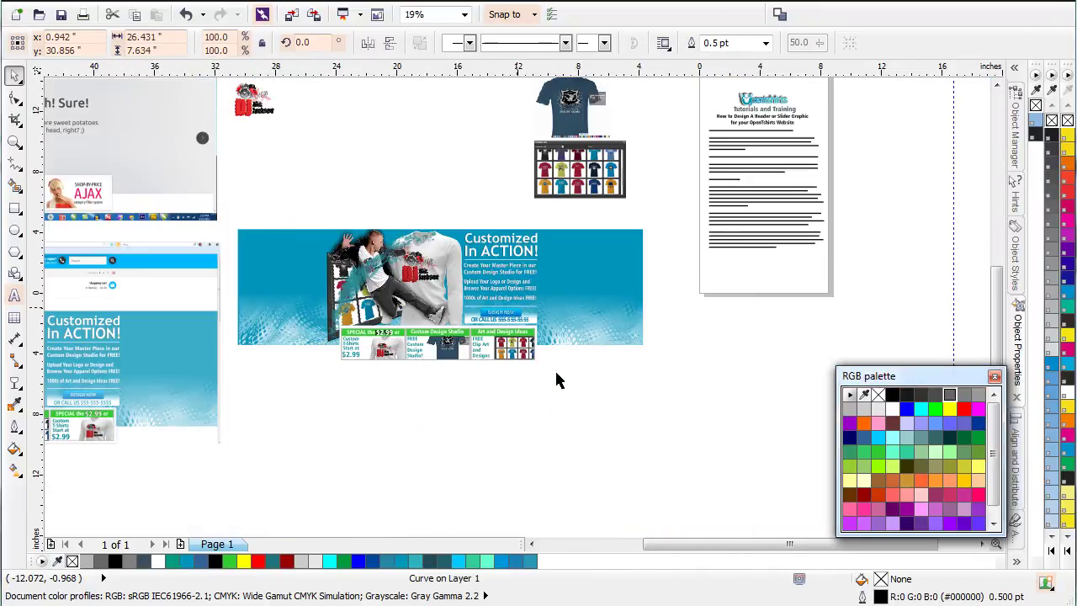
left_click(461, 178)
left_click_drag(463, 179, 401, 161)
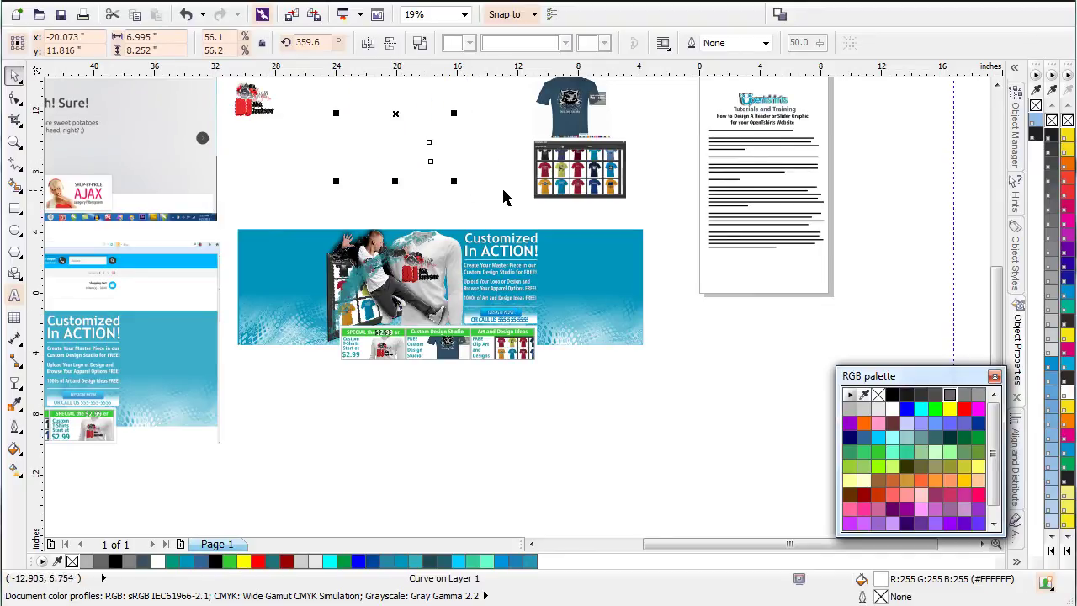
- Select the finished slider's headline, text lines and Design Now button together and place them beside the separate jumping-man cutout
left_click(463, 215)
left_click_drag(457, 210, 555, 332)
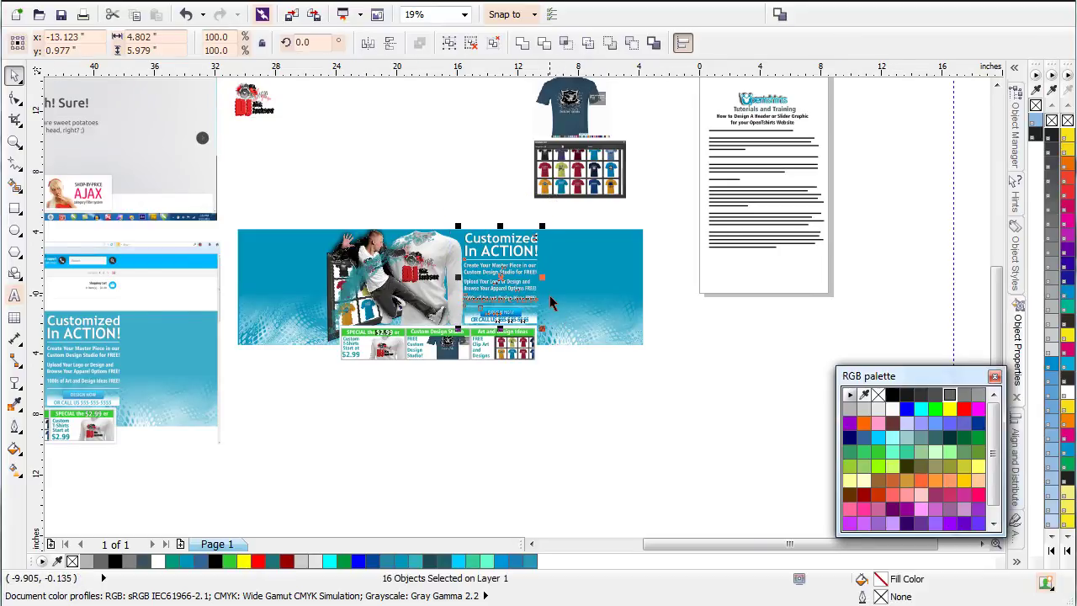
scroll(549, 295, "down", 1)
left_click_drag(478, 296, 729, 115)
scroll(728, 115, "up", 1)
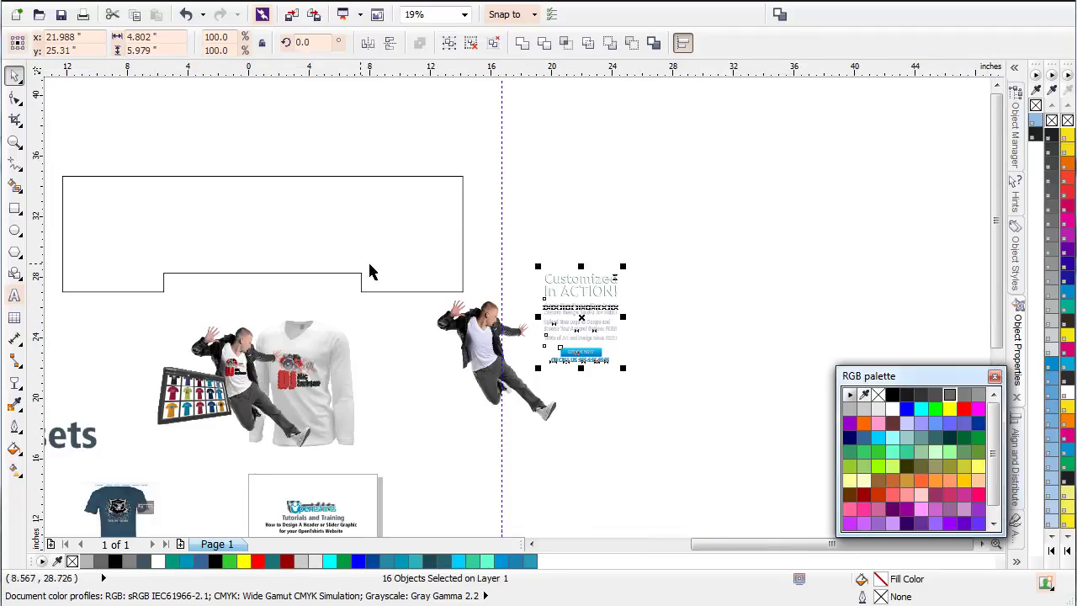
- Place a copy of the OpenTshirts logo above the notched shape and fill the shape with teal #2FB2BC sampled from the logo
left_click(341, 273)
left_click_drag(320, 508, 307, 165)
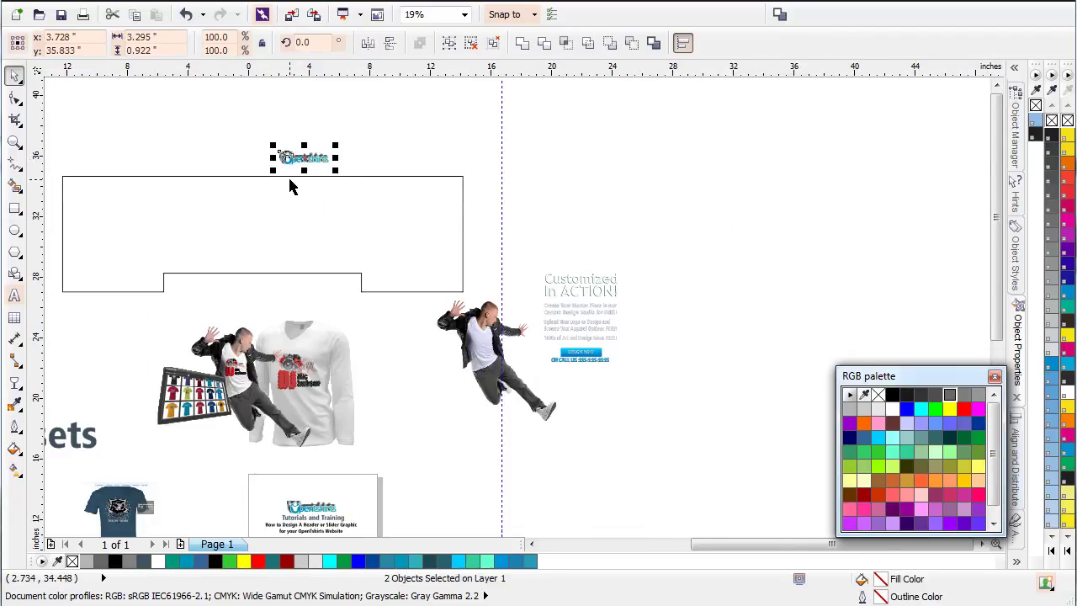
scroll(507, 346, "up", 1)
scroll(531, 314, "up", 1)
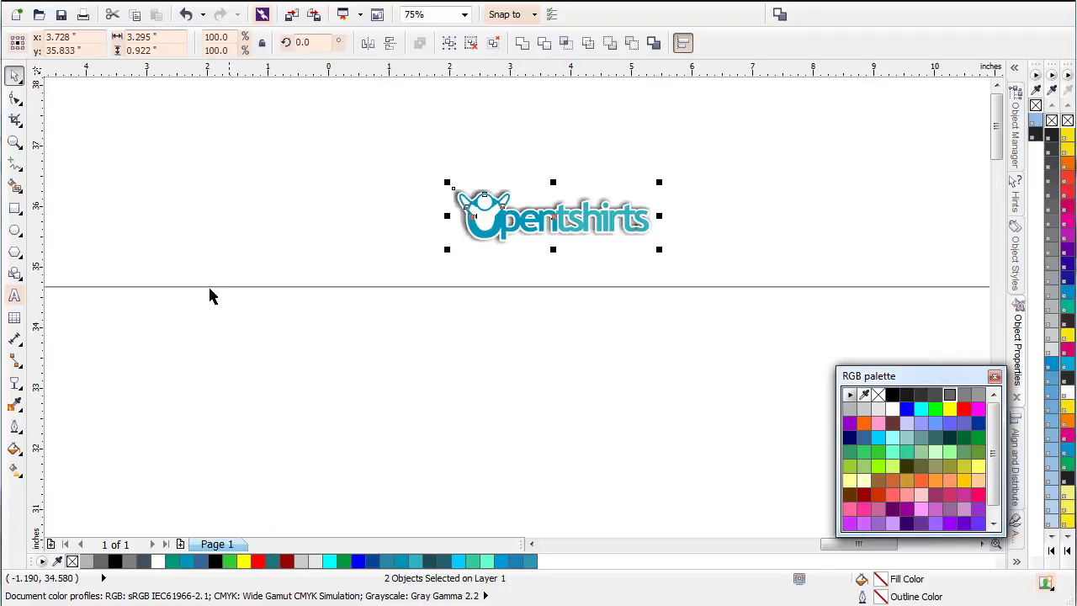
left_click(14, 403)
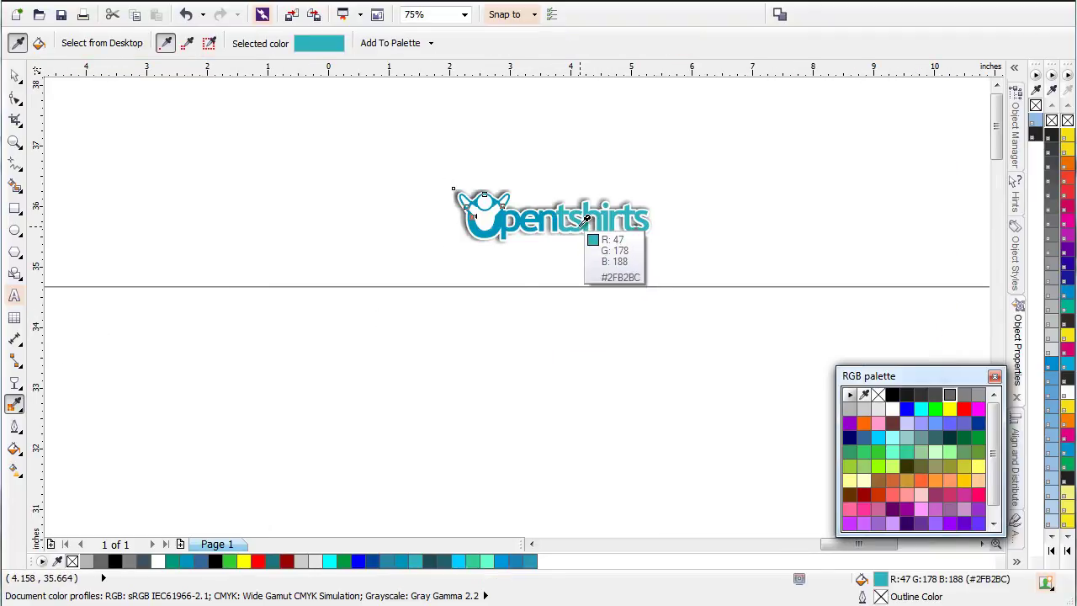
left_click(589, 221)
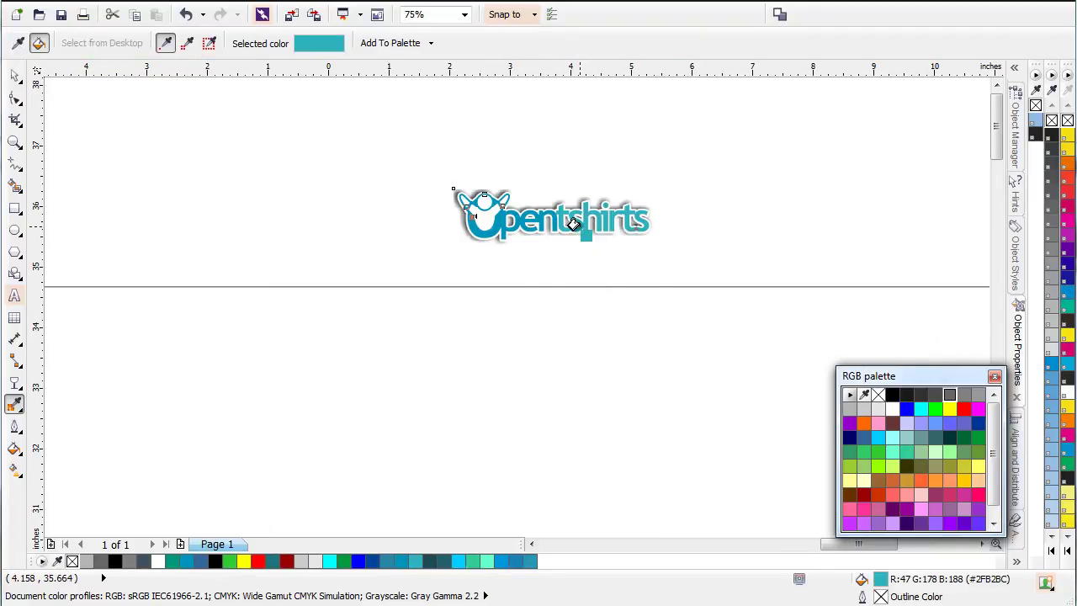
left_click(541, 328)
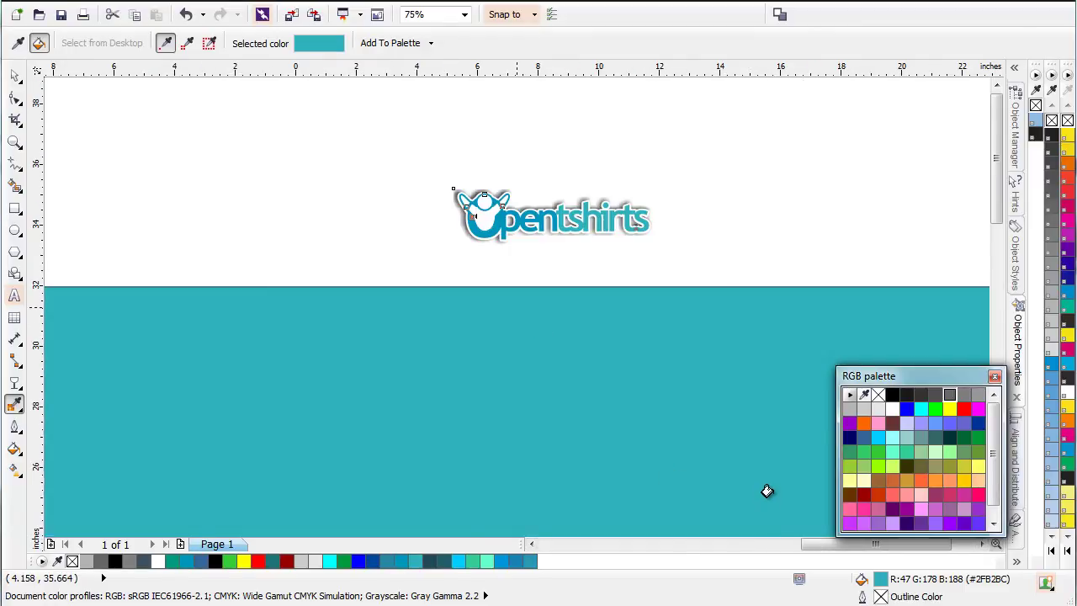
key("F3")
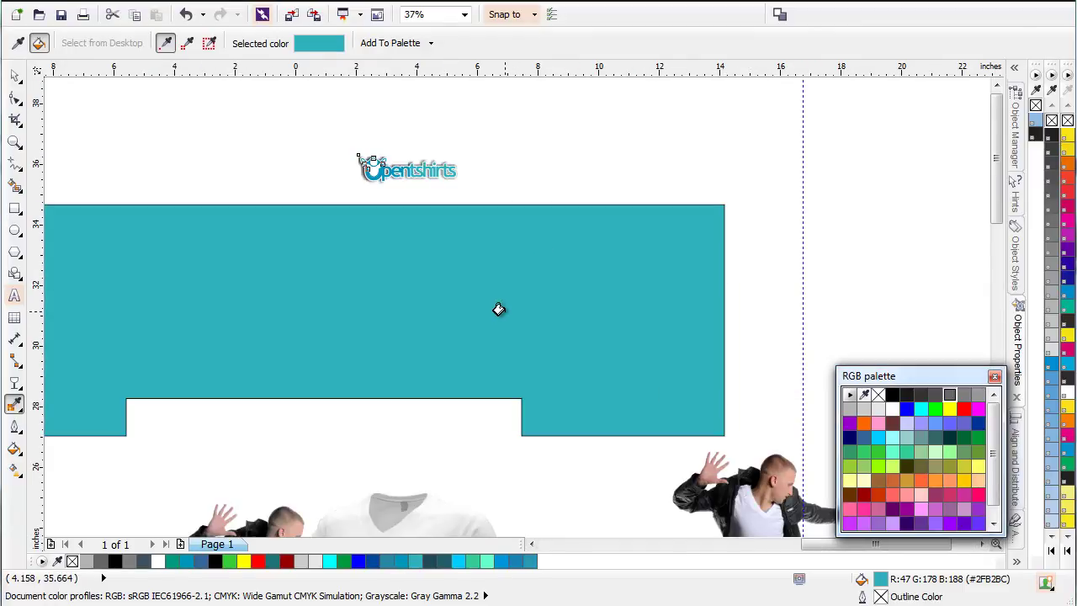
- Try to darken the teal fill to #32A3AB with the logo selected, and undo the recolouring
double_click(882, 582)
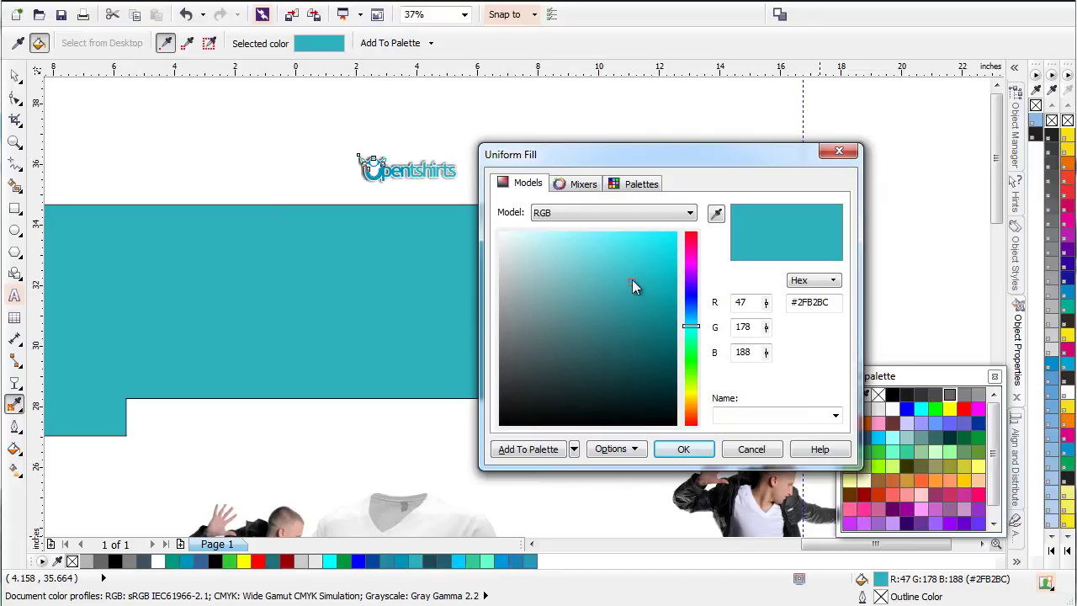
left_click_drag(633, 287, 627, 296)
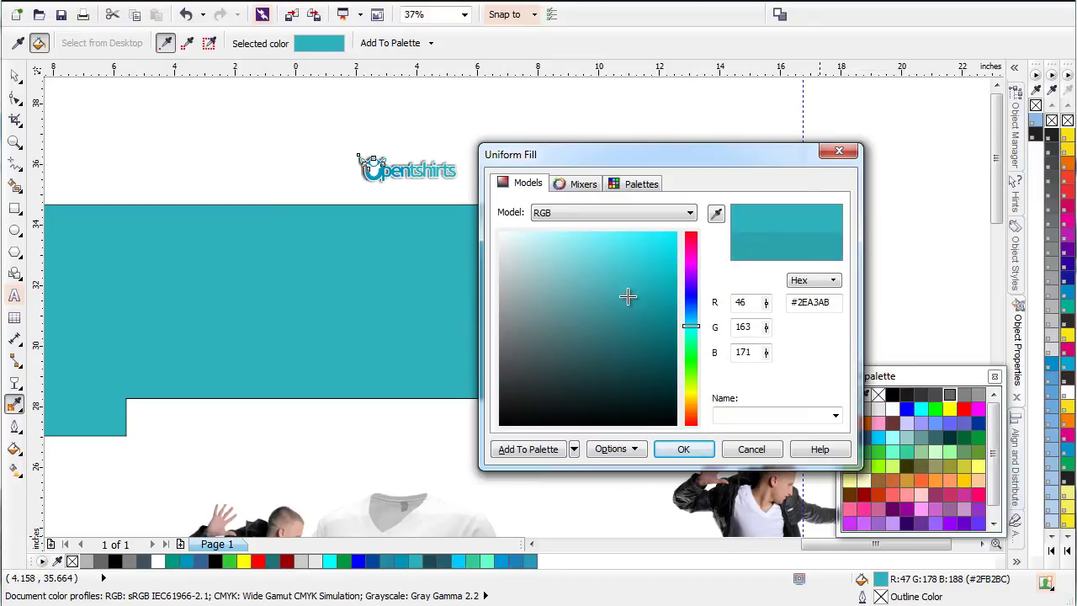
left_click(683, 449)
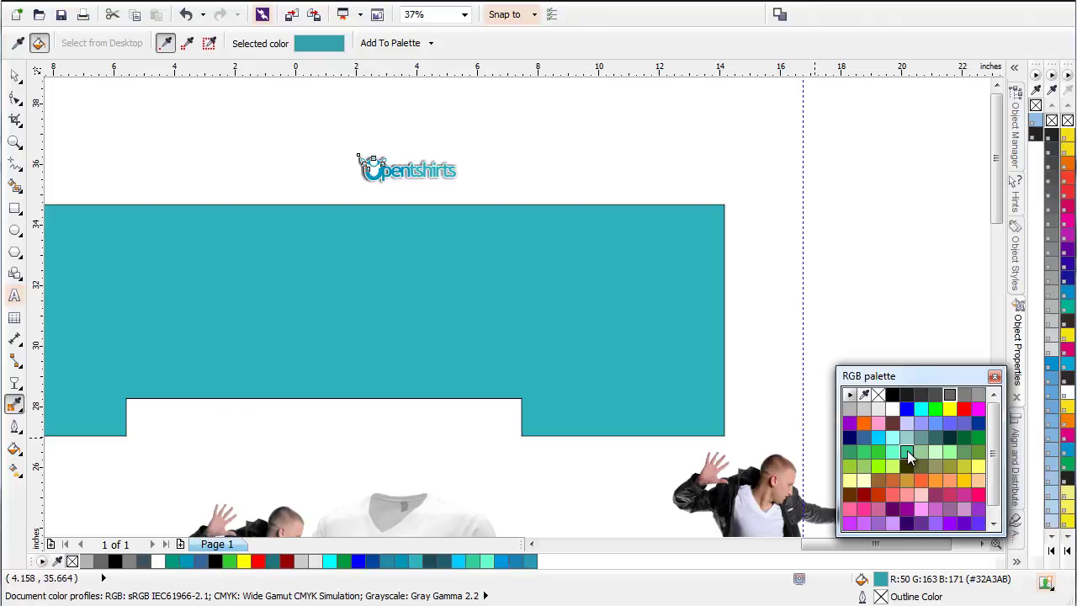
left_click_drag(908, 457, 982, 451)
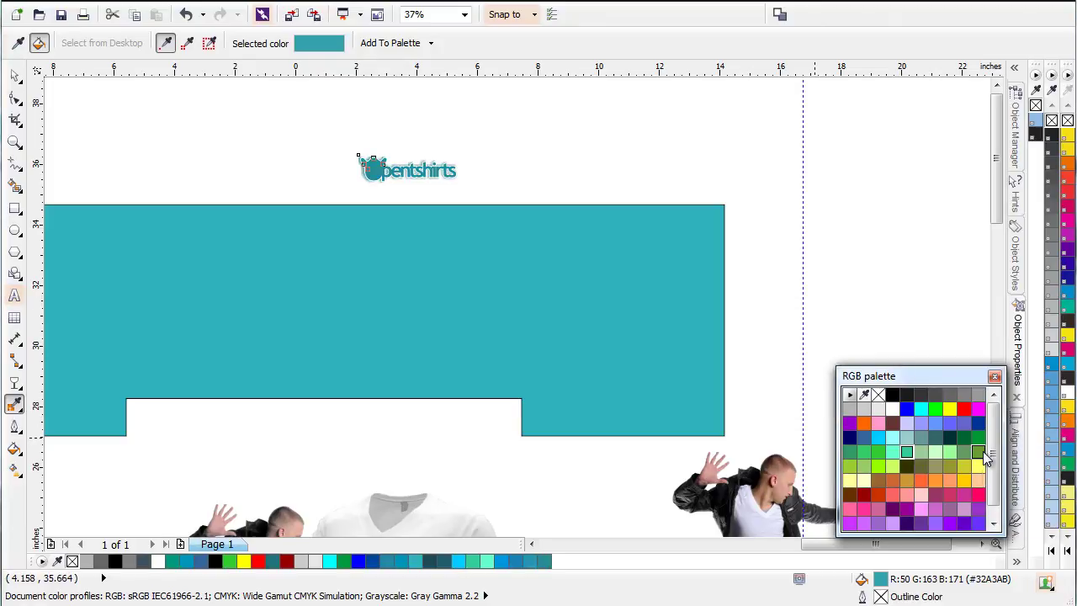
key("ctrl+z")
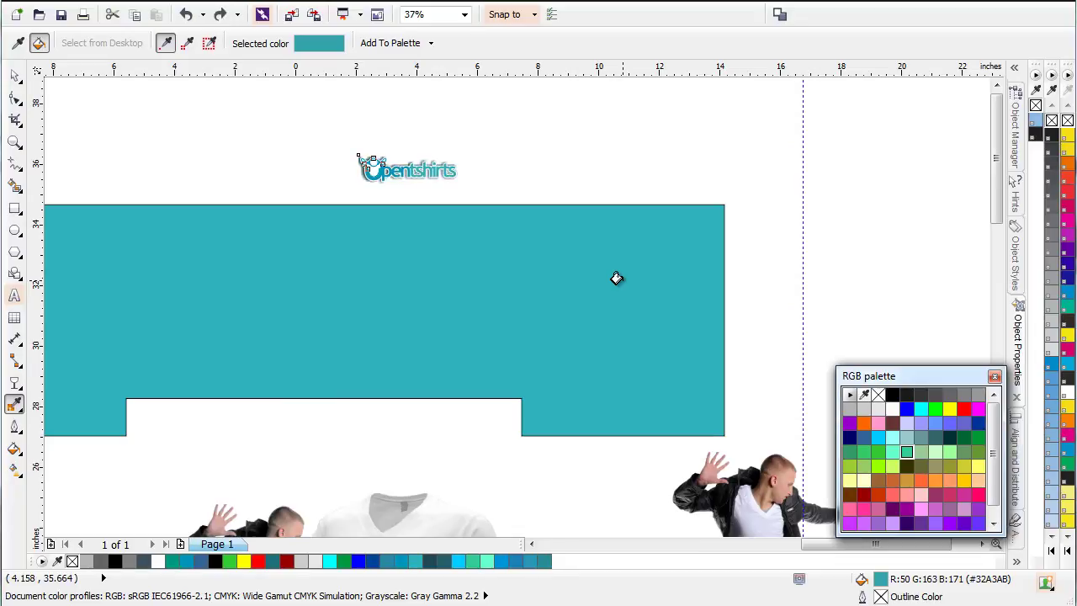
- Change the notched shape's uniform fill to the darker, bluer colour #2B8DAB
left_click(16, 79)
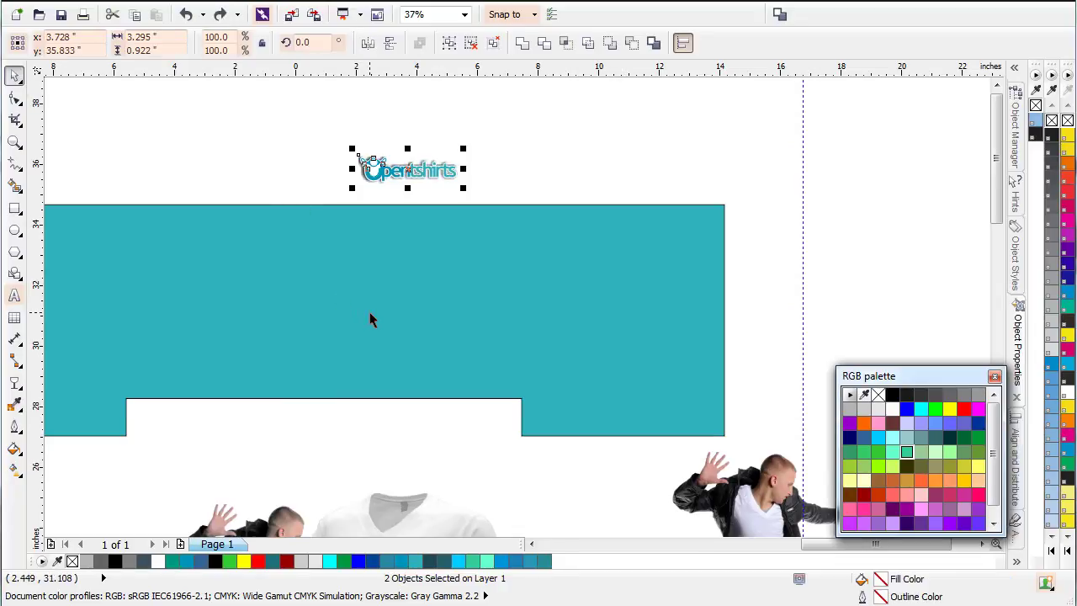
left_click(370, 312)
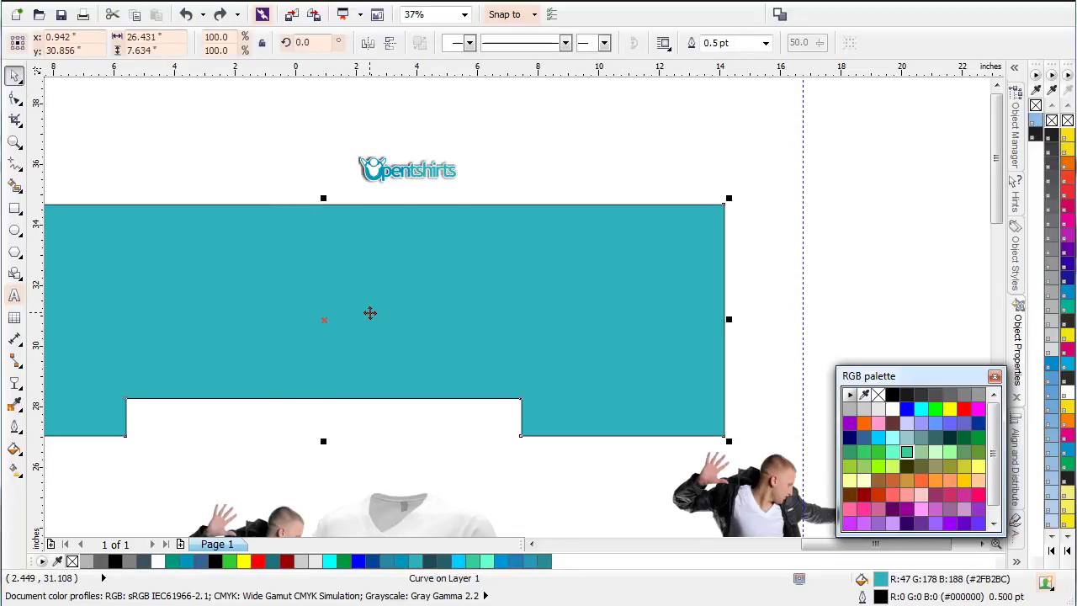
double_click(870, 580)
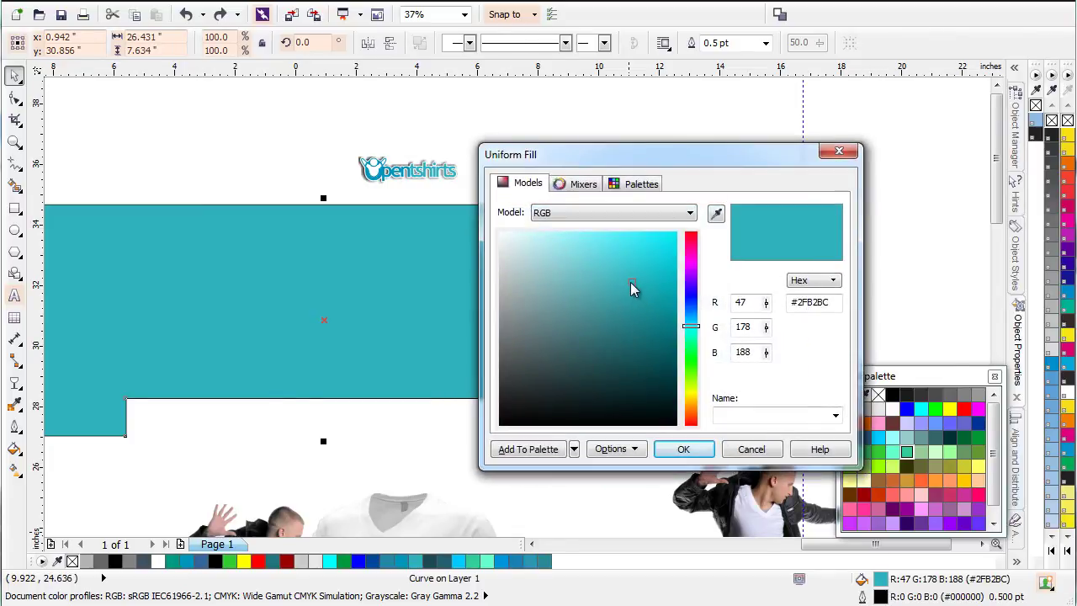
mouse_move(633, 290)
left_mouse_down()
mouse_move(622, 298)
mouse_move(634, 296)
left_mouse_up()
left_click(691, 322)
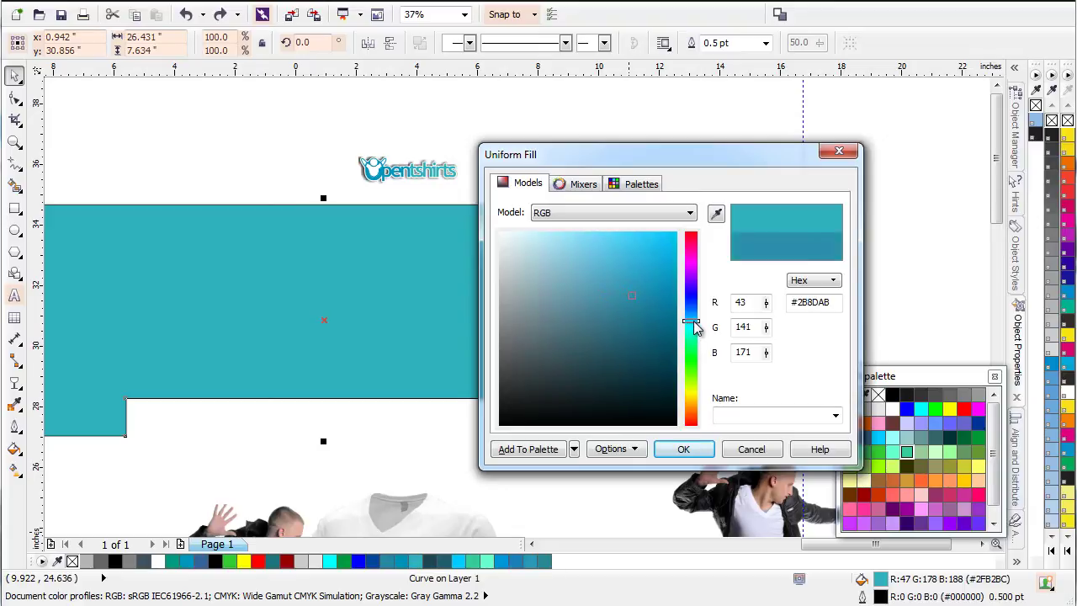
left_click(683, 450)
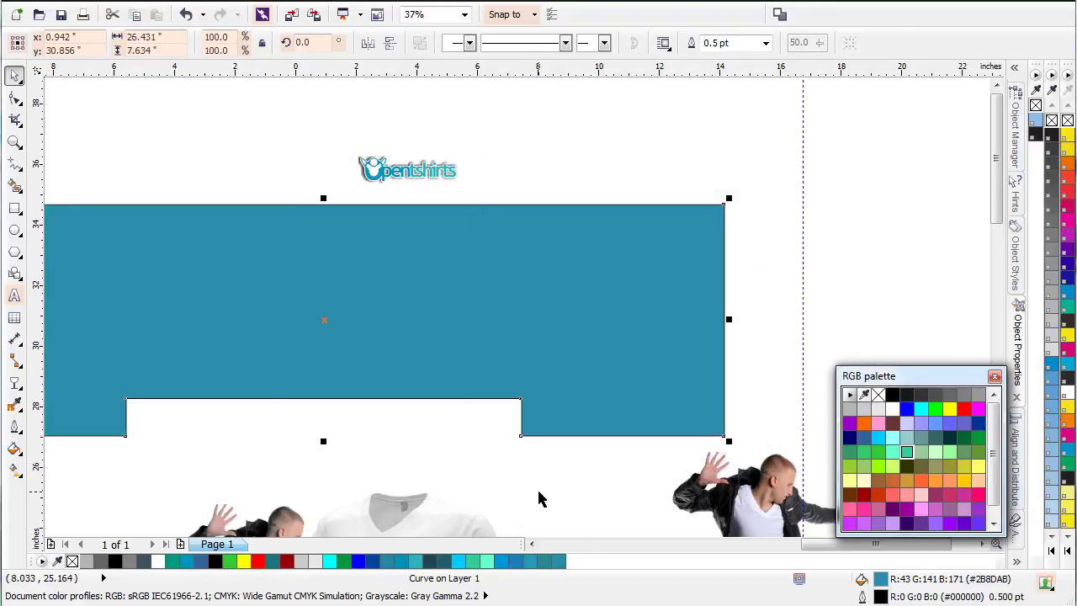
- PowerClip the jumping man, the T-shirt tablet and the long-sleeve shirt together inside the blue notched shape
scroll(550, 480, "down", 2)
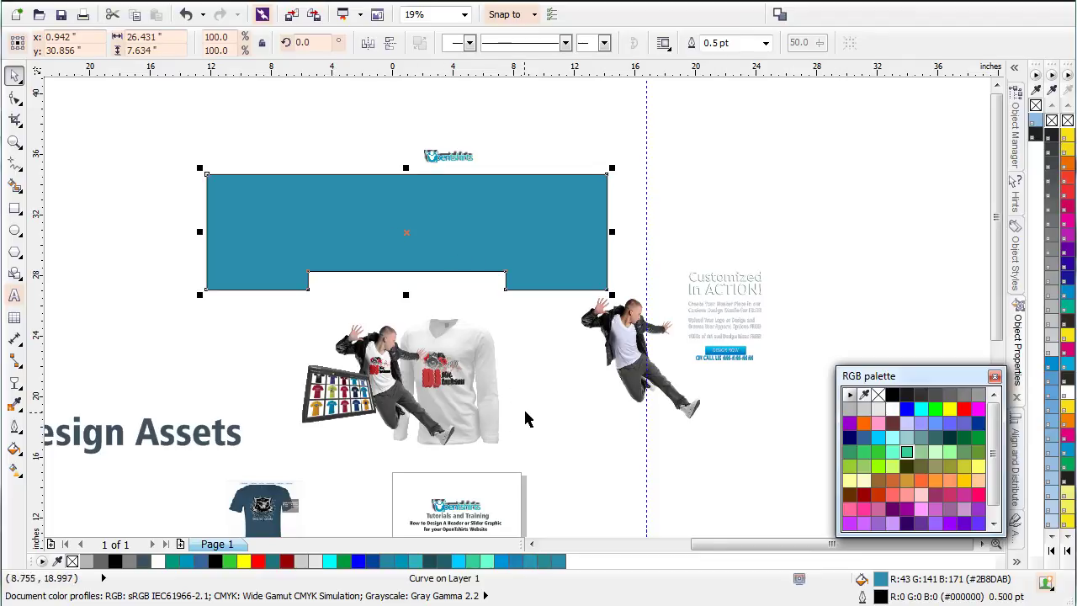
left_click(467, 393)
left_click(264, 341)
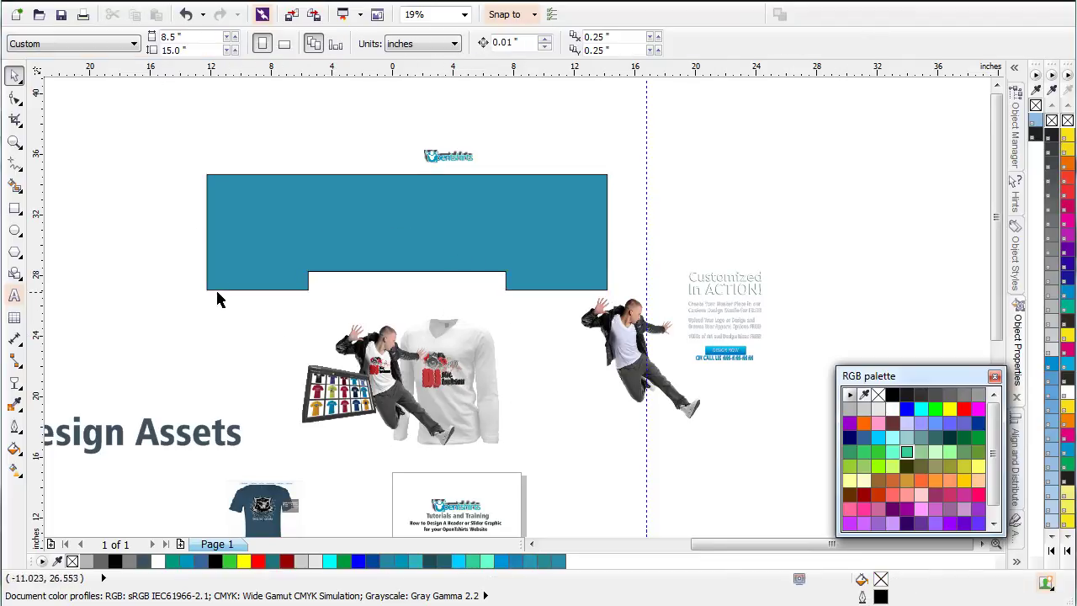
left_click_drag(173, 278, 551, 468)
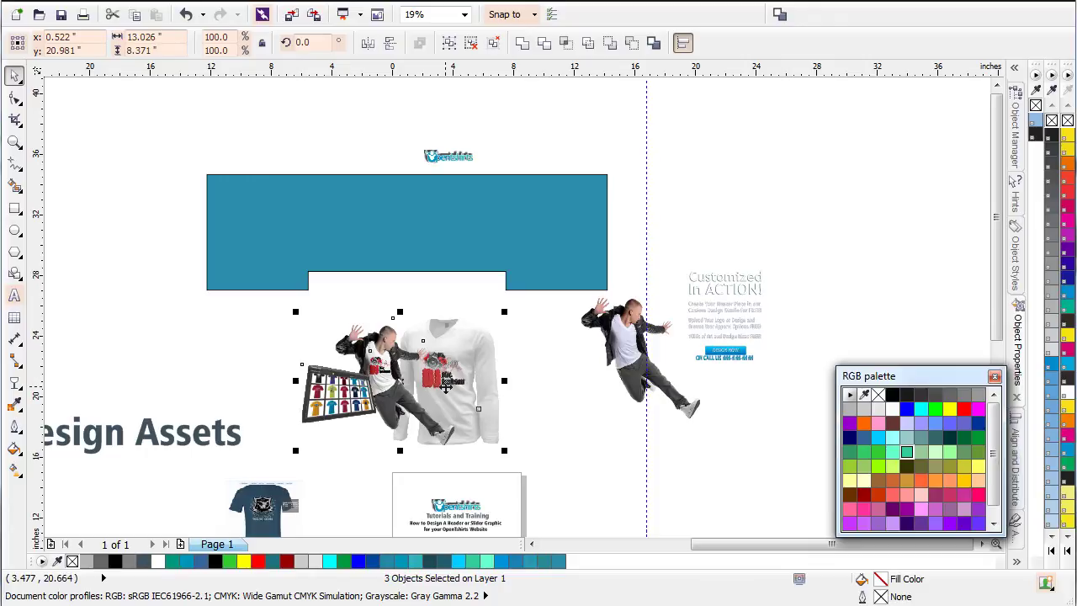
left_click_drag(446, 385, 438, 235)
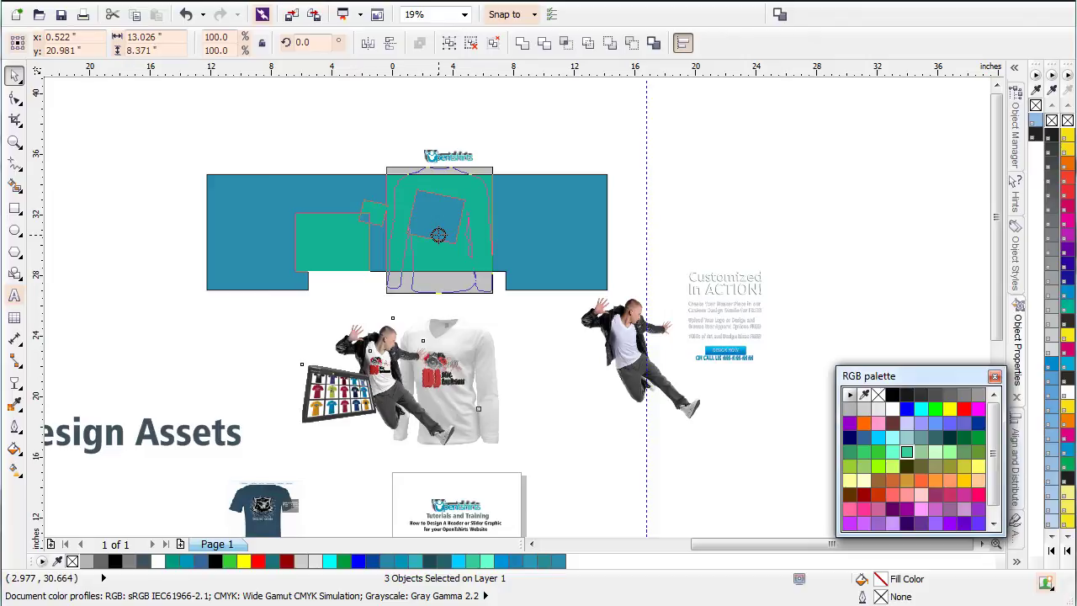
left_click_drag(438, 235, 439, 236)
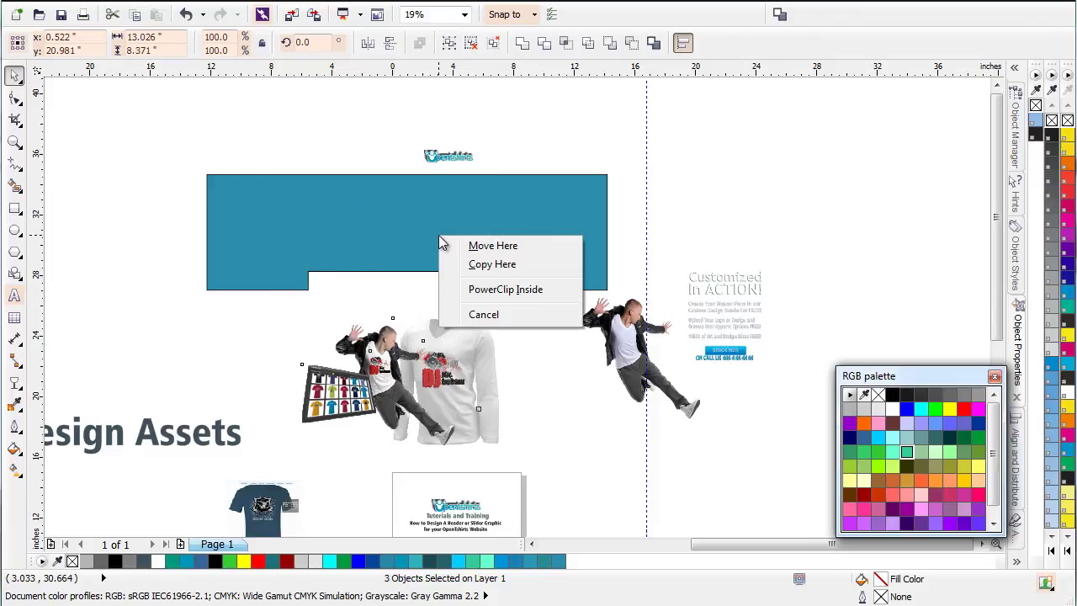
left_click(487, 289)
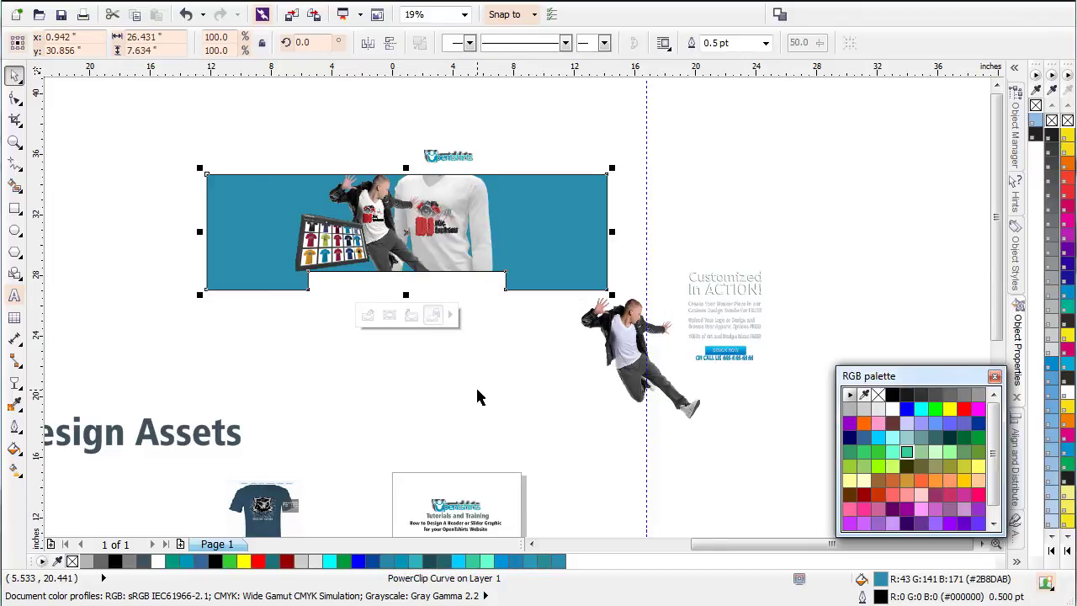
left_click(477, 391)
- Place the red-haired UniVersum website screenshot directly above the notched slider shape as a layout reference
scroll(476, 391, "down", 1)
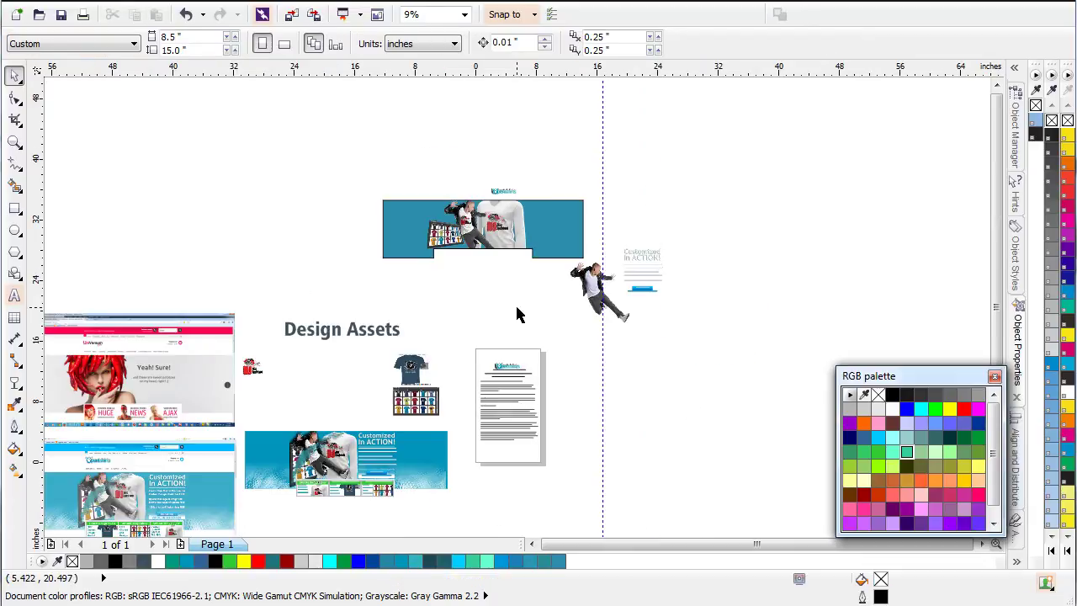
left_click(164, 368)
left_click_drag(164, 367, 506, 166)
scroll(506, 166, "up", 1)
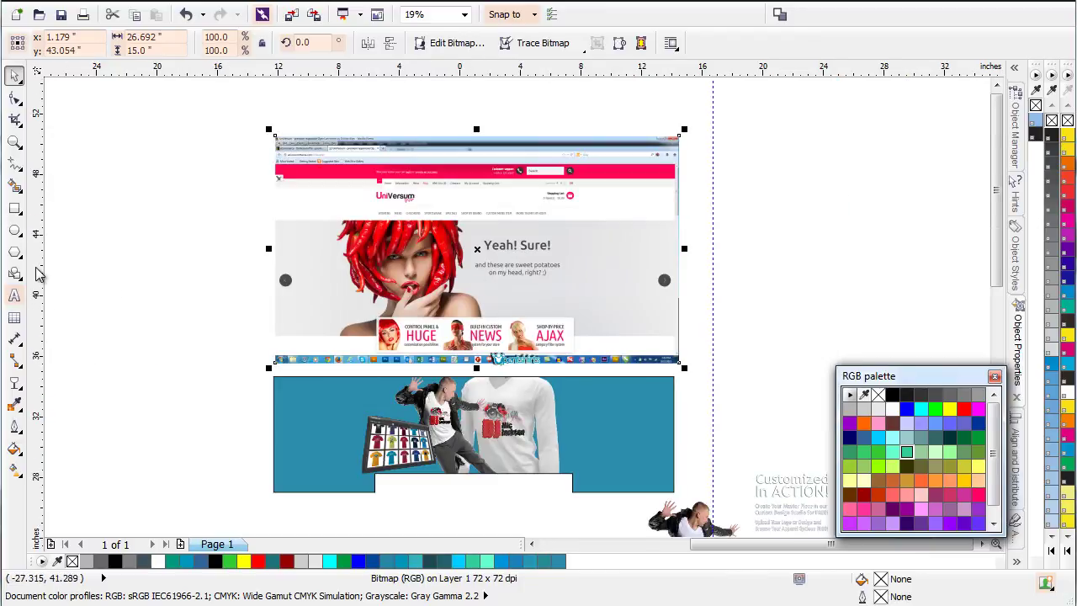
- Add two vertical guidelines at the outer edges of the screenshot's promo banner row, at about x -5.592" and 7.741"
left_click_drag(37, 269, 375, 295)
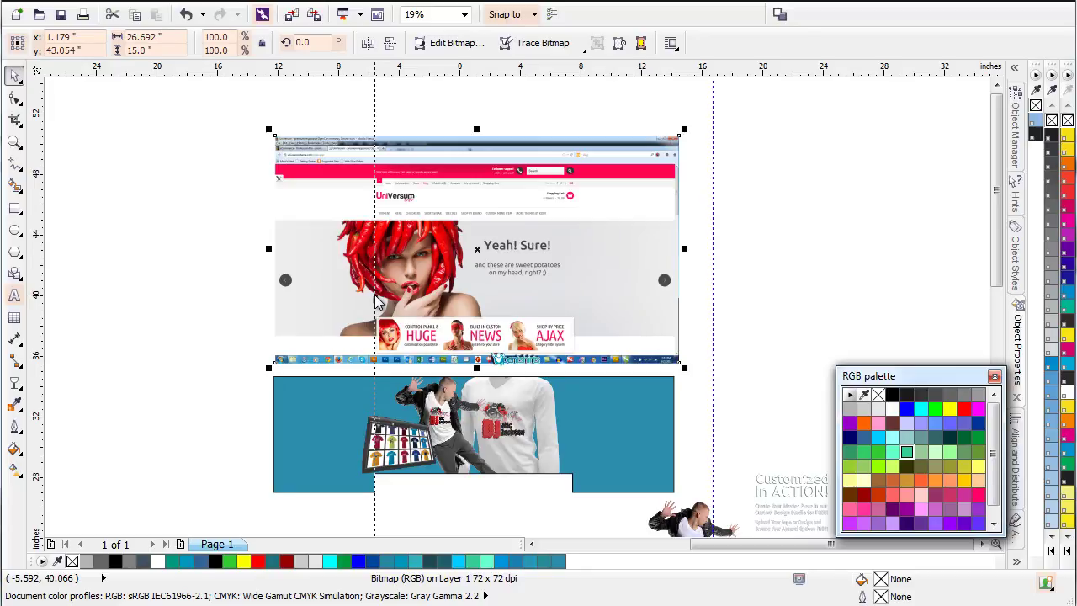
left_click_drag(375, 295, 375, 295)
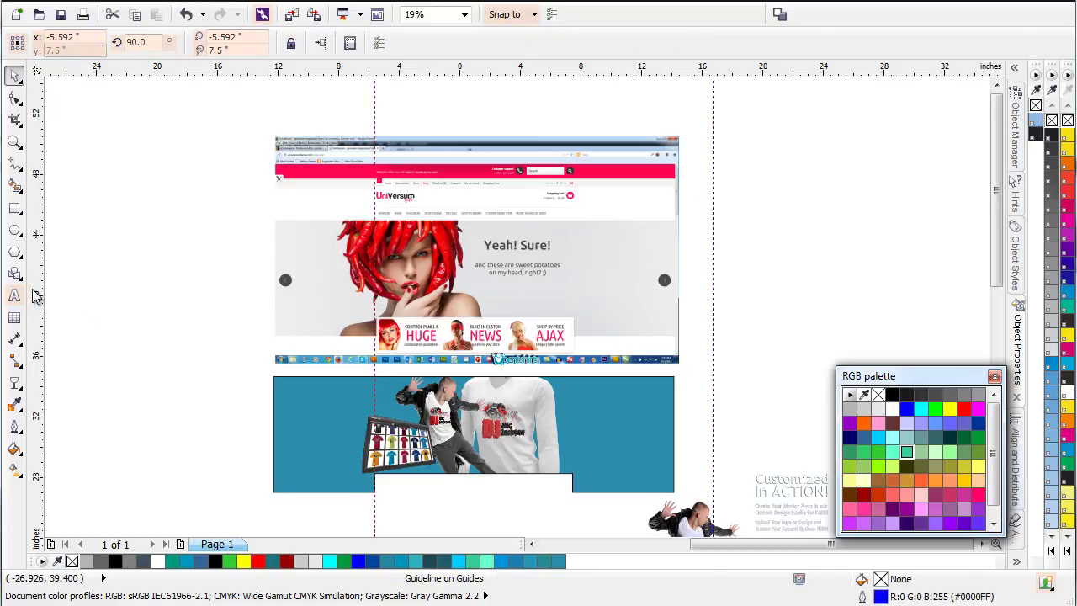
left_click_drag(32, 289, 577, 362)
scroll(431, 450, "up", 2)
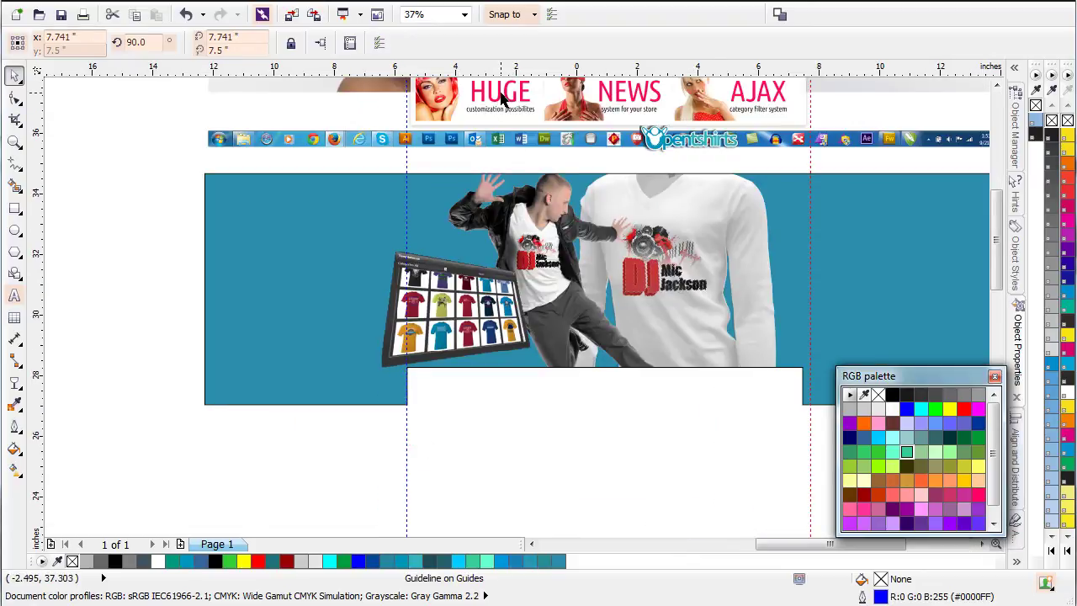
- Fine-tune the vertical guidelines to the website header's content edges, at about x -5.481" and 7.592"
scroll(502, 98, "down", 2)
scroll(497, 253, "up", 4)
scroll(513, 219, "down", 2)
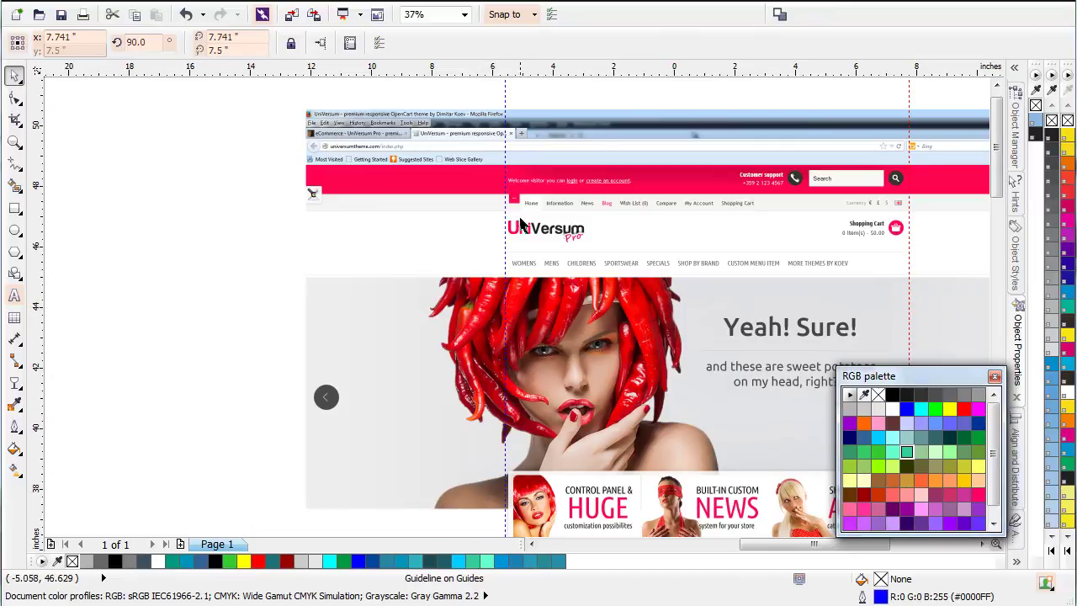
scroll(521, 224, "up", 2)
left_click_drag(511, 321, 517, 322)
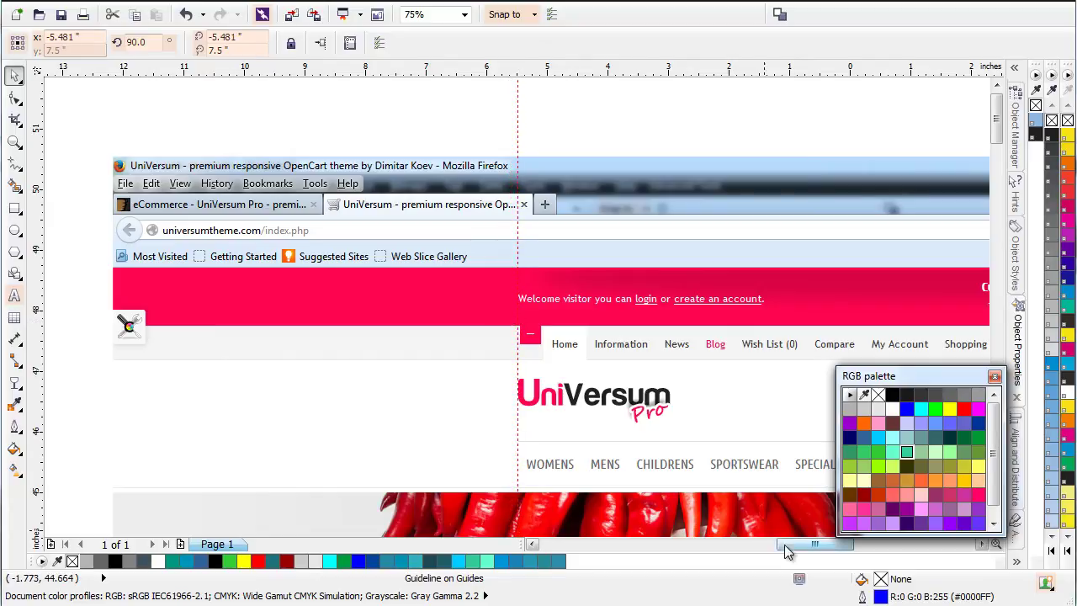
scroll(736, 488, "down", 4)
scroll(517, 312, "up", 3)
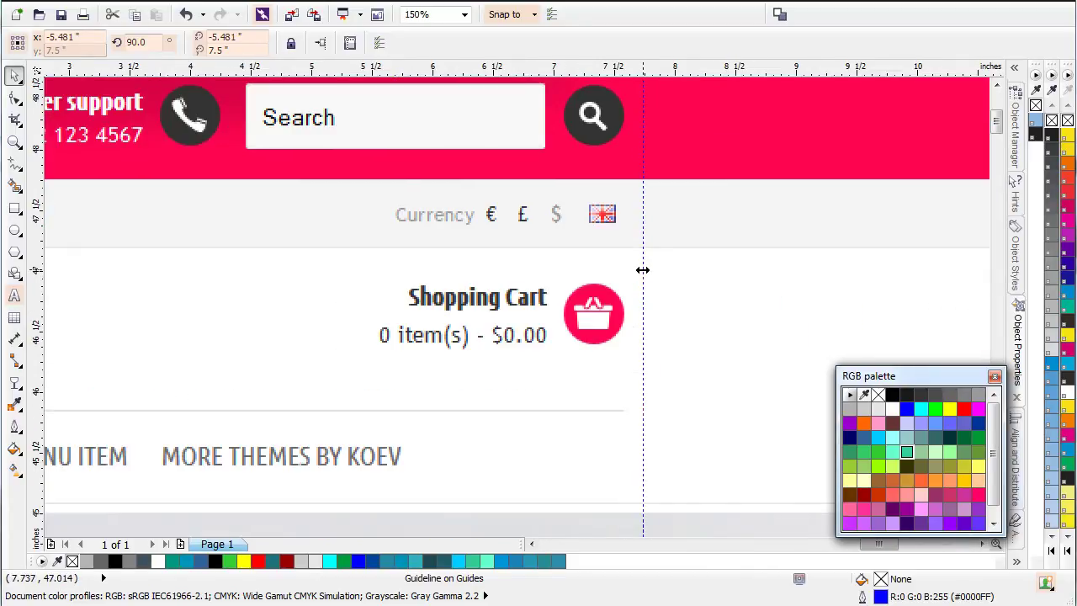
left_click_drag(645, 269, 625, 269)
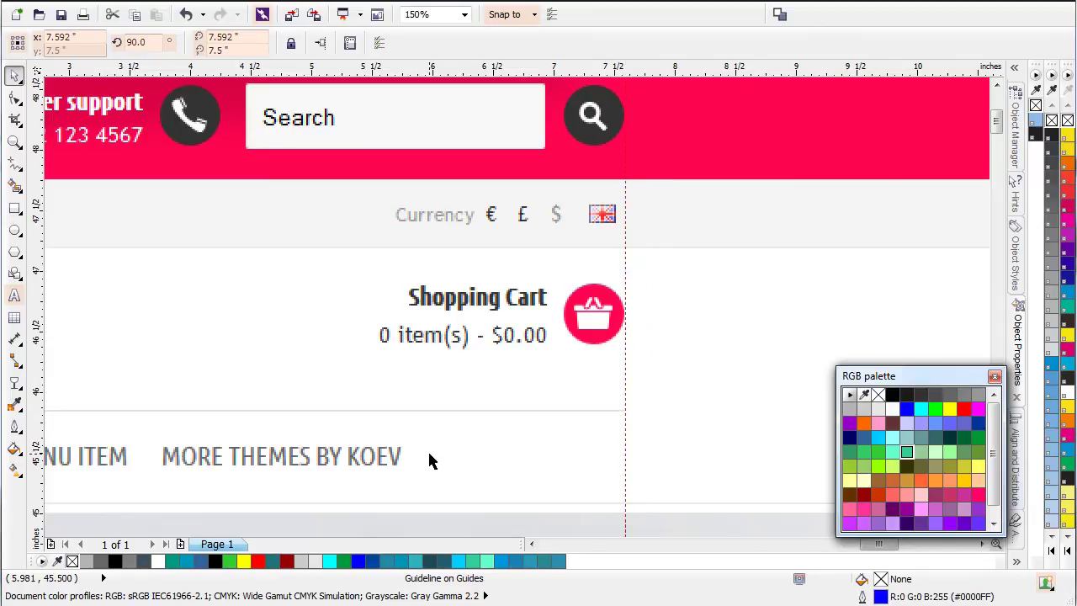
- Centre the slider shape horizontally on the website screenshot, then shift both together so the notch fits between the guidelines
scroll(503, 335, "down", 5)
scroll(516, 314, "up", 2)
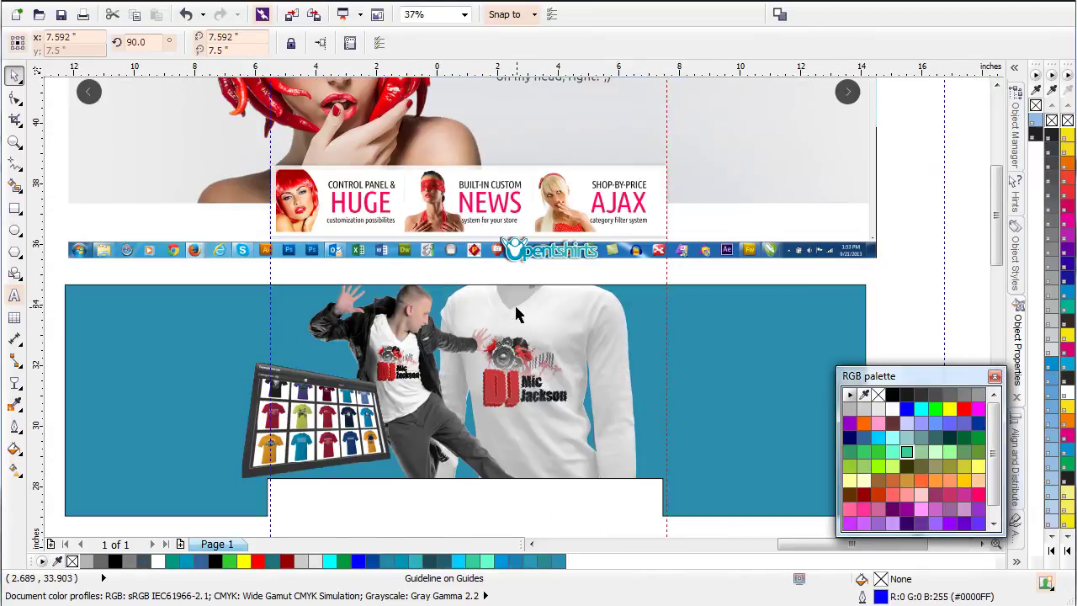
left_click(693, 356)
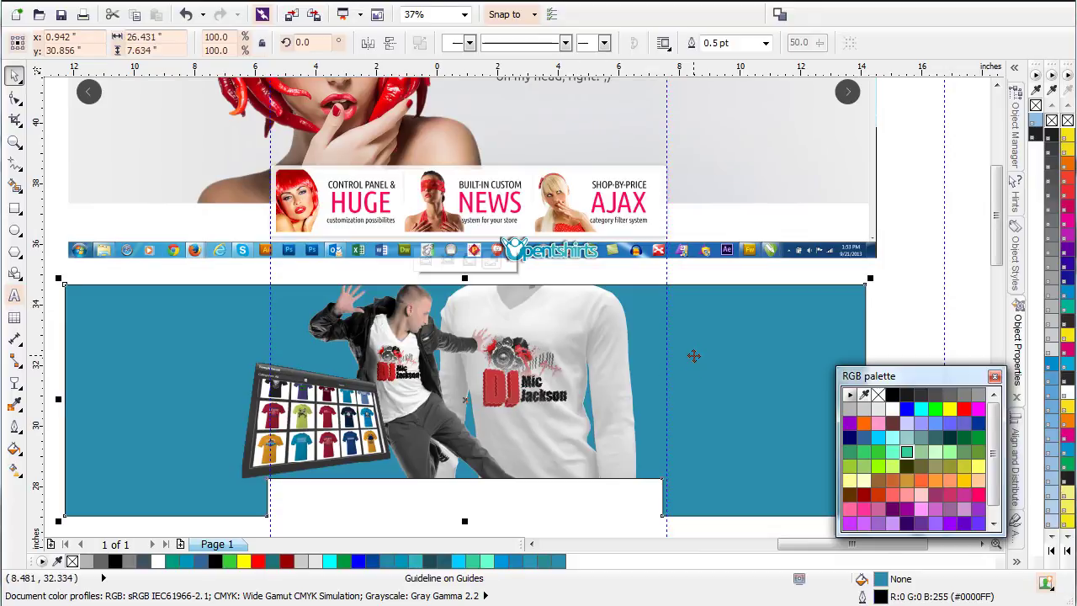
left_click(729, 187, "shift")
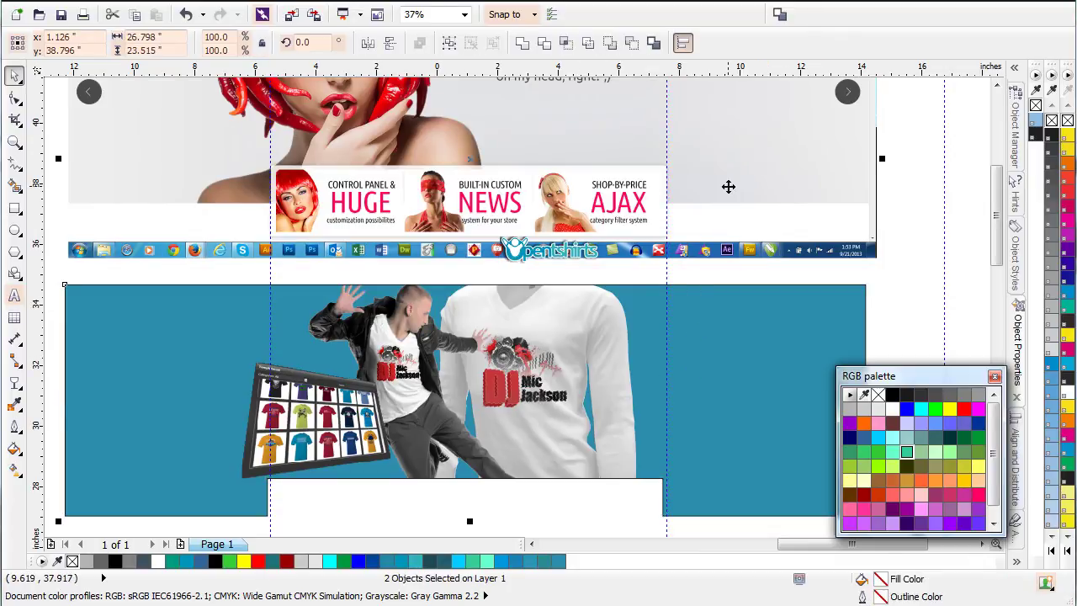
key("c")
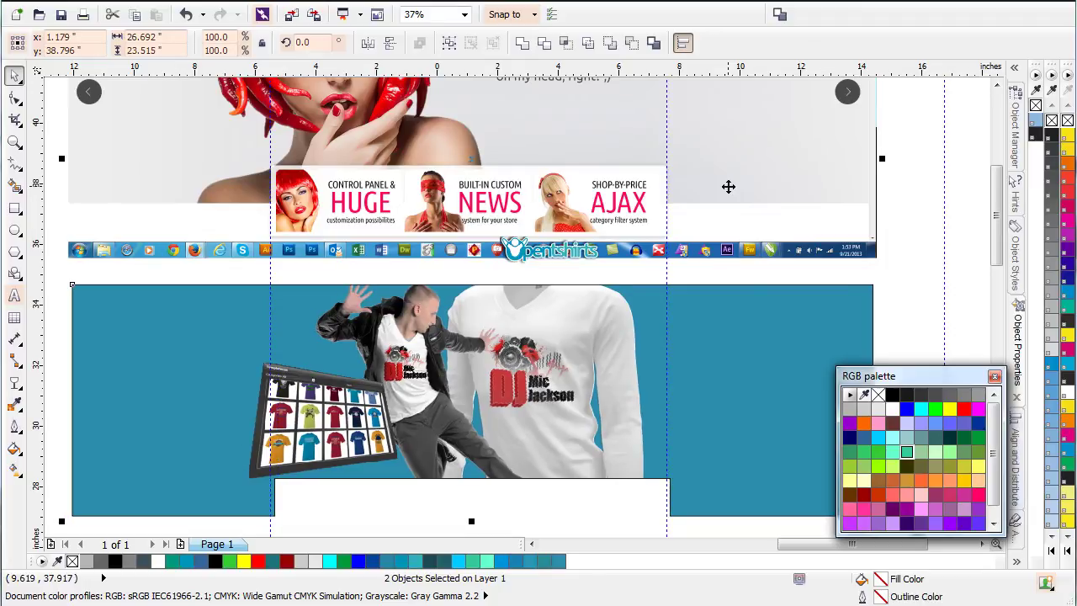
left_click_drag(711, 326, 709, 326)
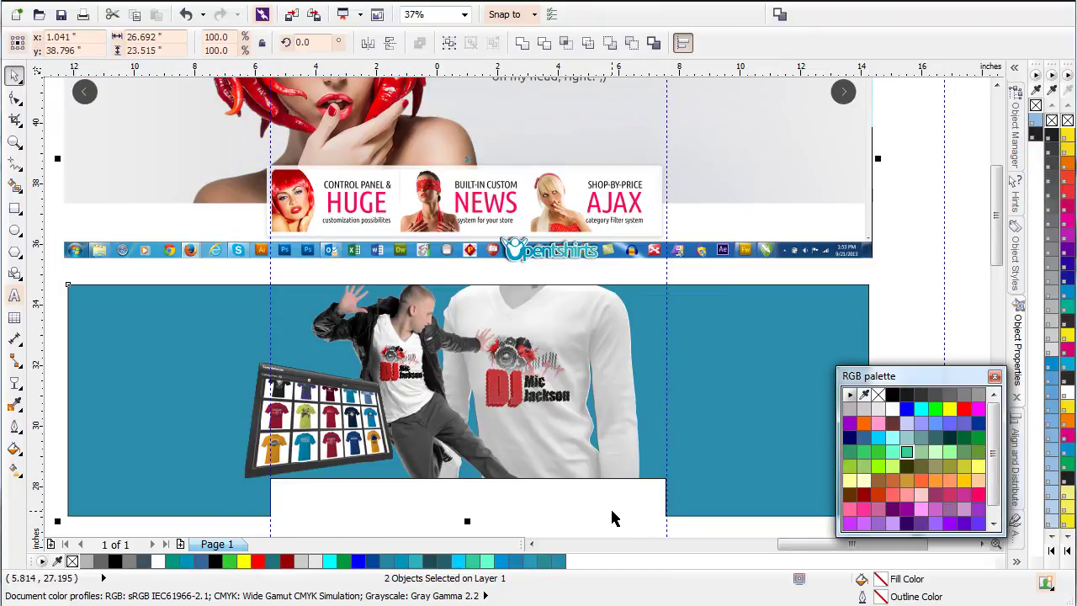
- Select the headline, text lines and Design Now button together and place them over the slider, just inside the 7.592" guideline
scroll(575, 450, "down", 2)
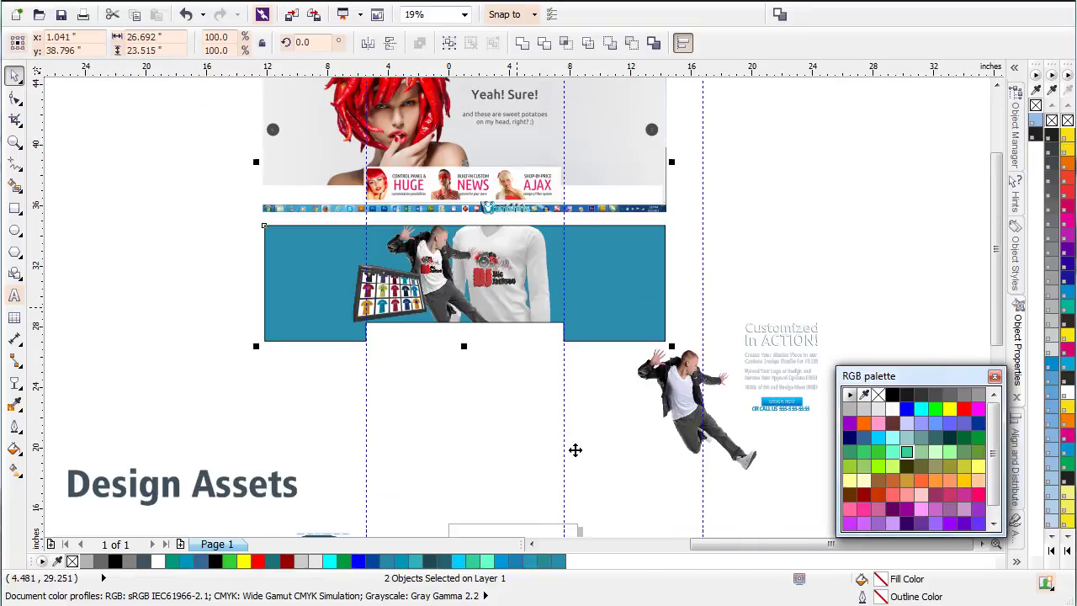
left_click_drag(857, 289, 720, 455)
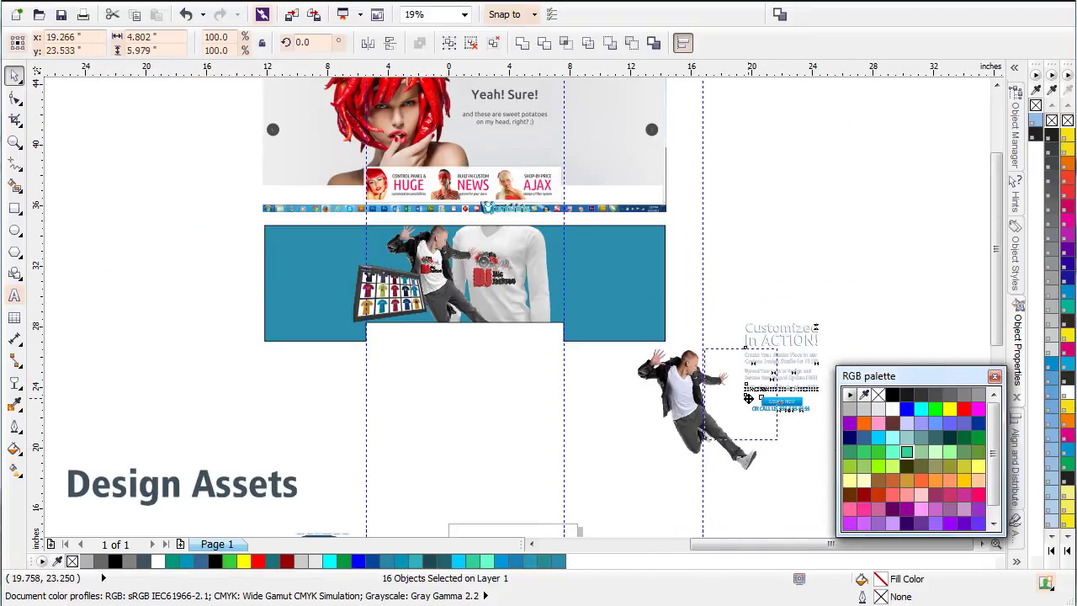
left_click_drag(785, 360, 532, 279)
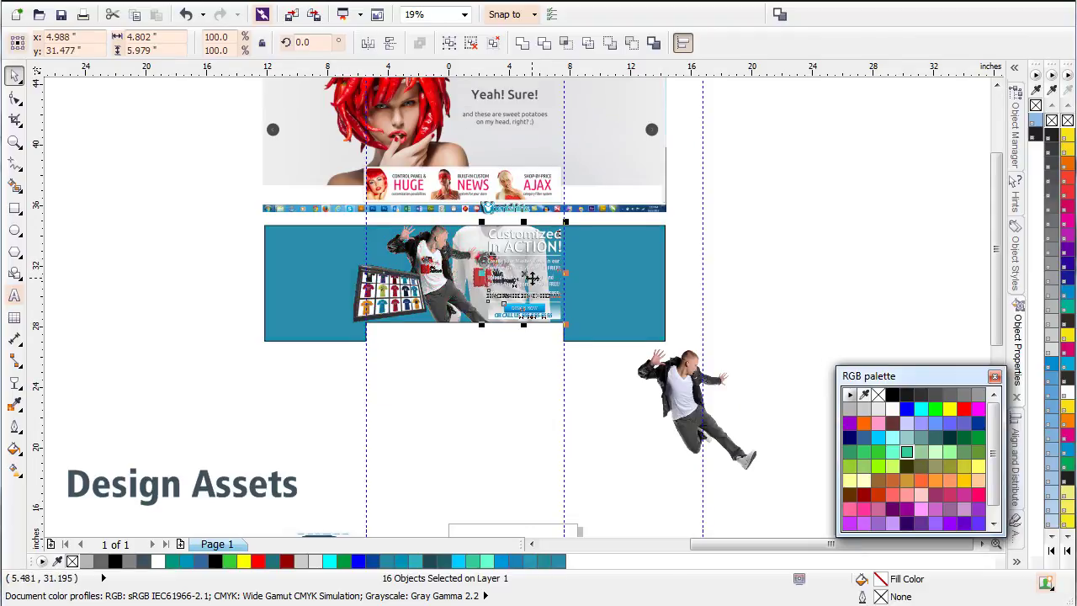
scroll(528, 277, "up", 4)
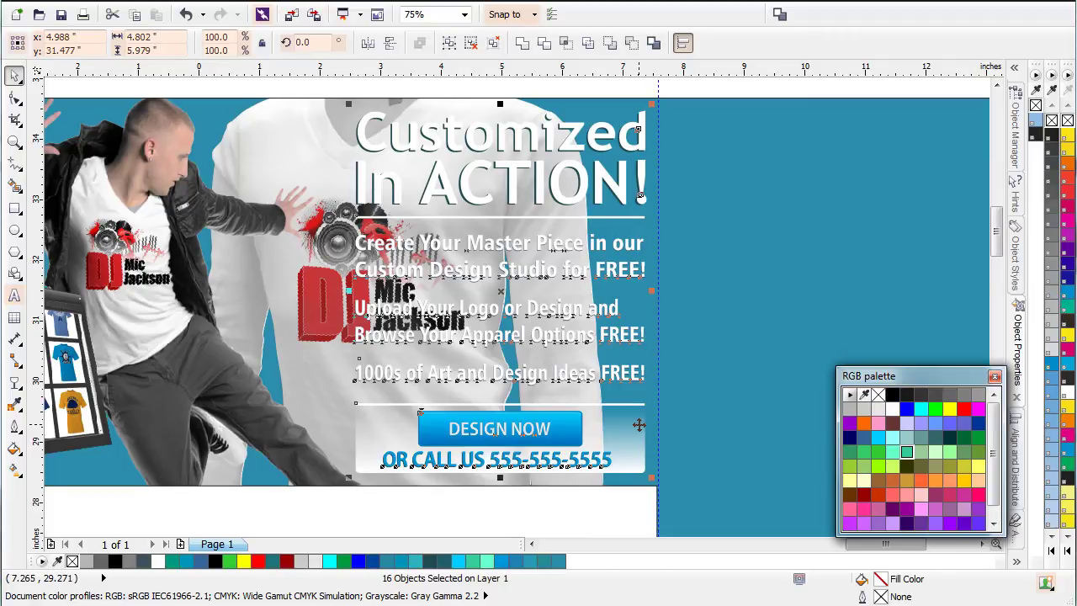
scroll(637, 425, "down", 1)
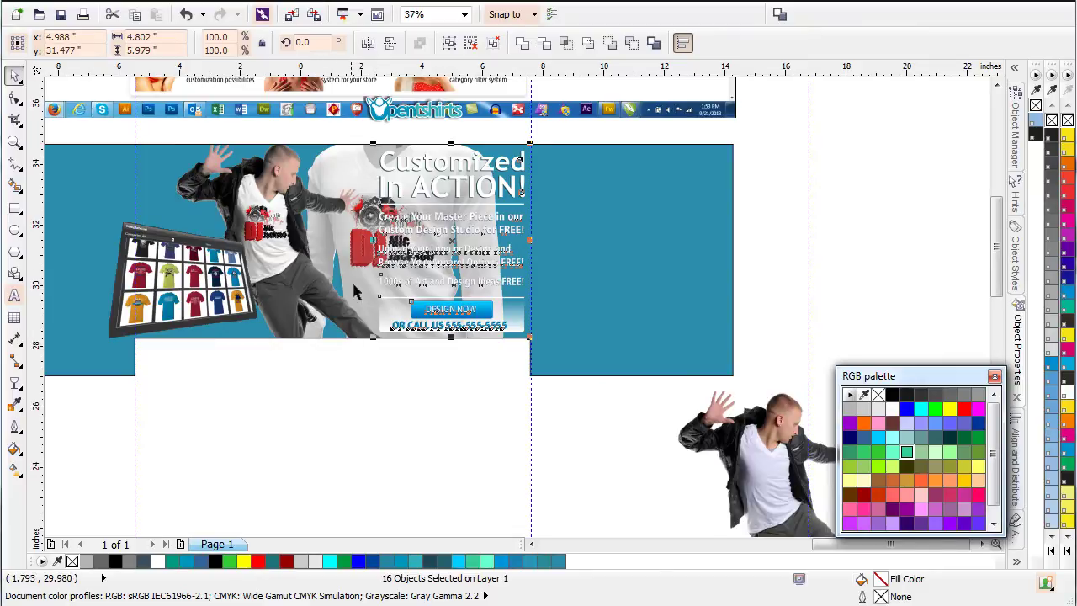
- Open the slider's PowerClip contents for editing and move the T-shirt tablet and the jumping man left, away from the text block
left_click(327, 275)
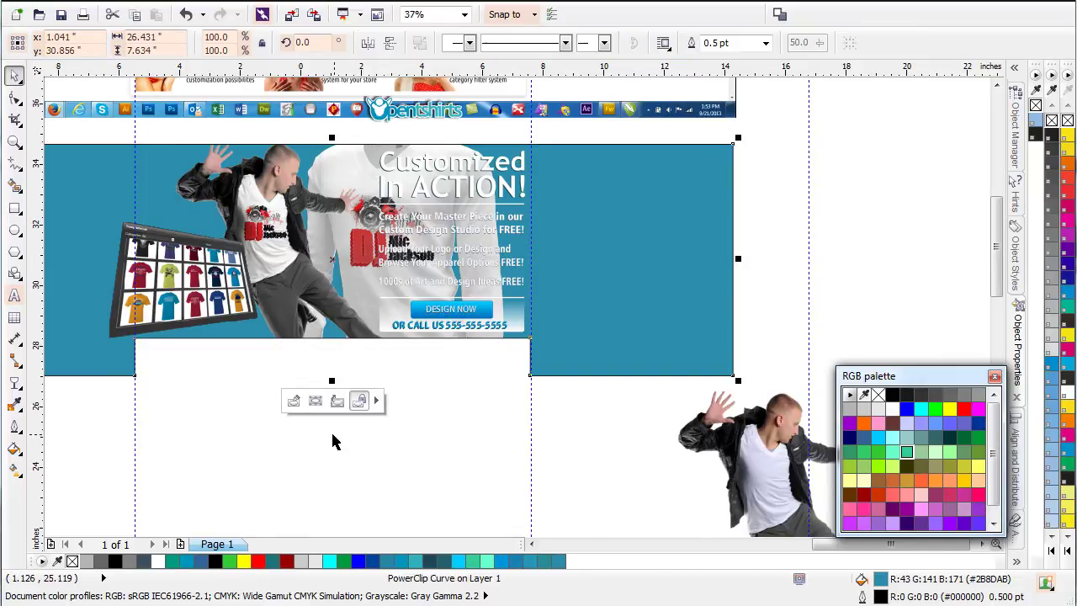
left_click(294, 403)
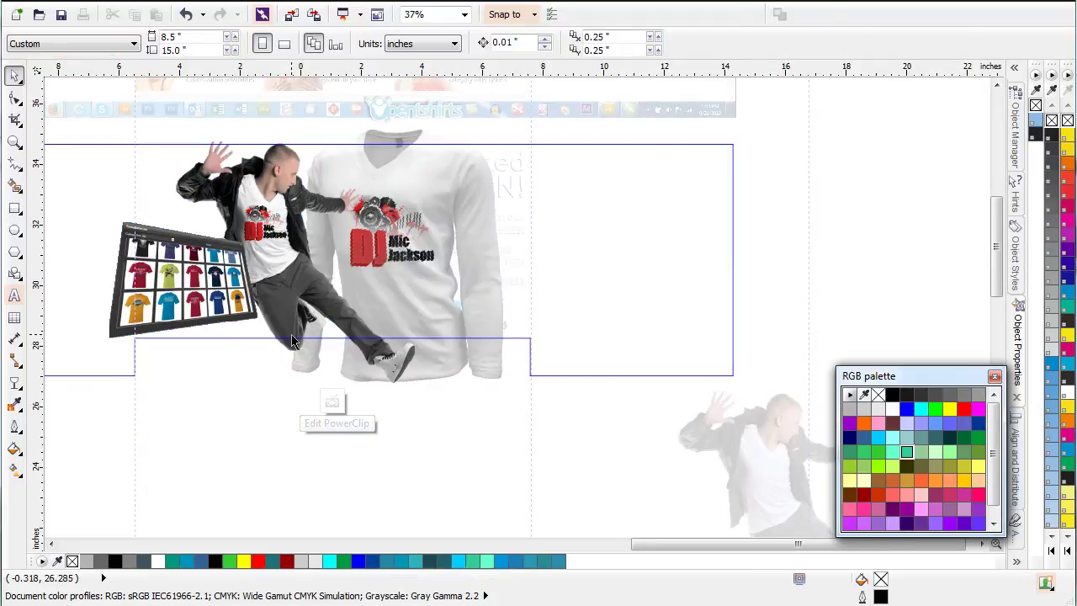
left_click(370, 243)
left_click(202, 286, "ctrl")
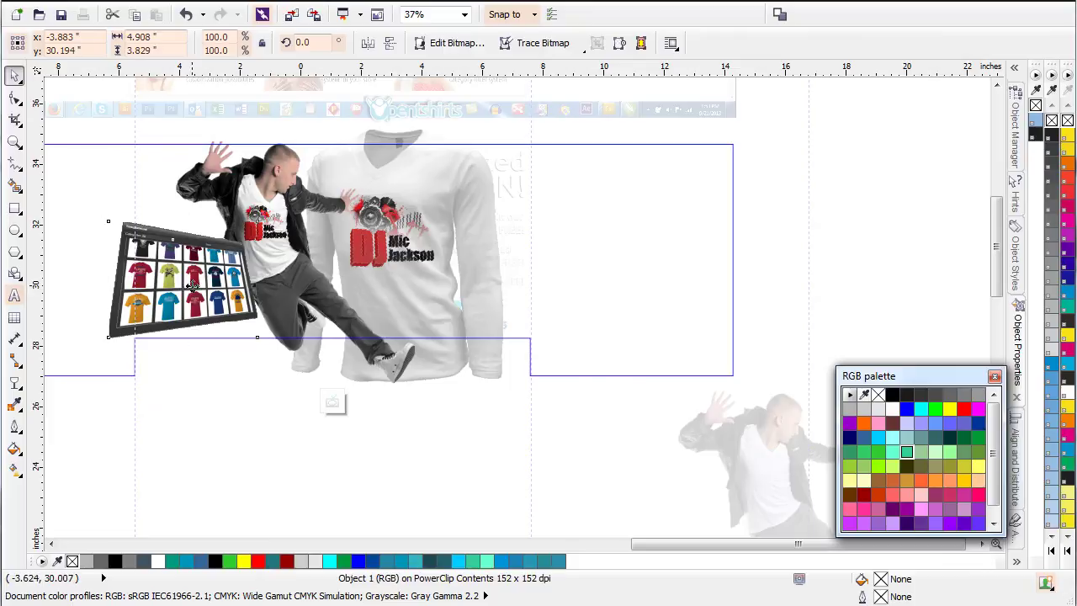
left_click_drag(202, 286, 125, 228)
left_click_drag(290, 247, 192, 263)
- Move the long-sleeve shirt left, clear of the text block, and shift the jumping man further left behind the tablet
left_click(378, 237)
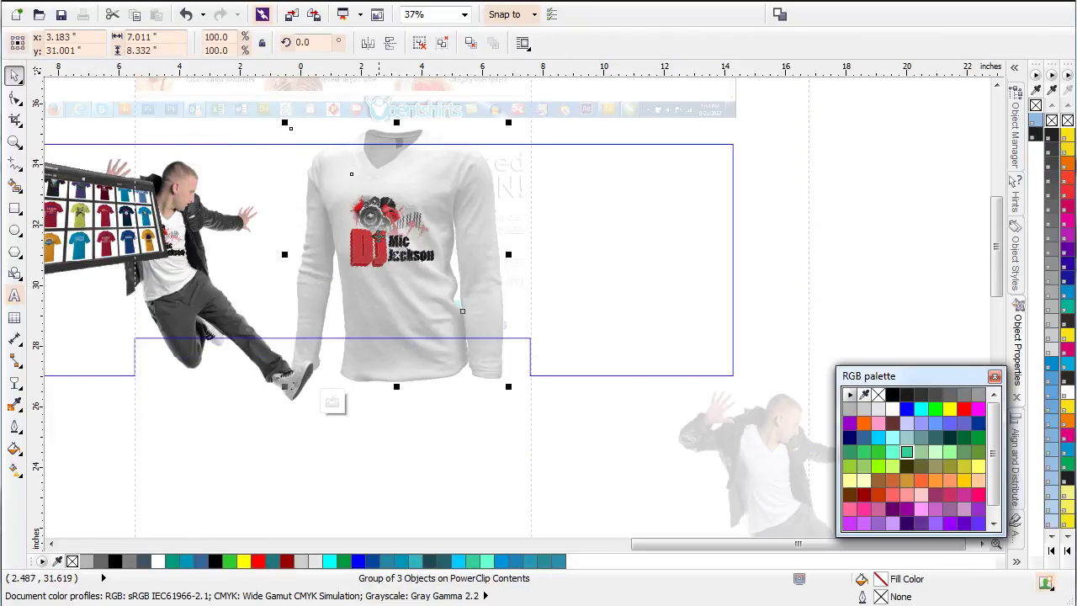
left_click_drag(389, 221, 288, 217)
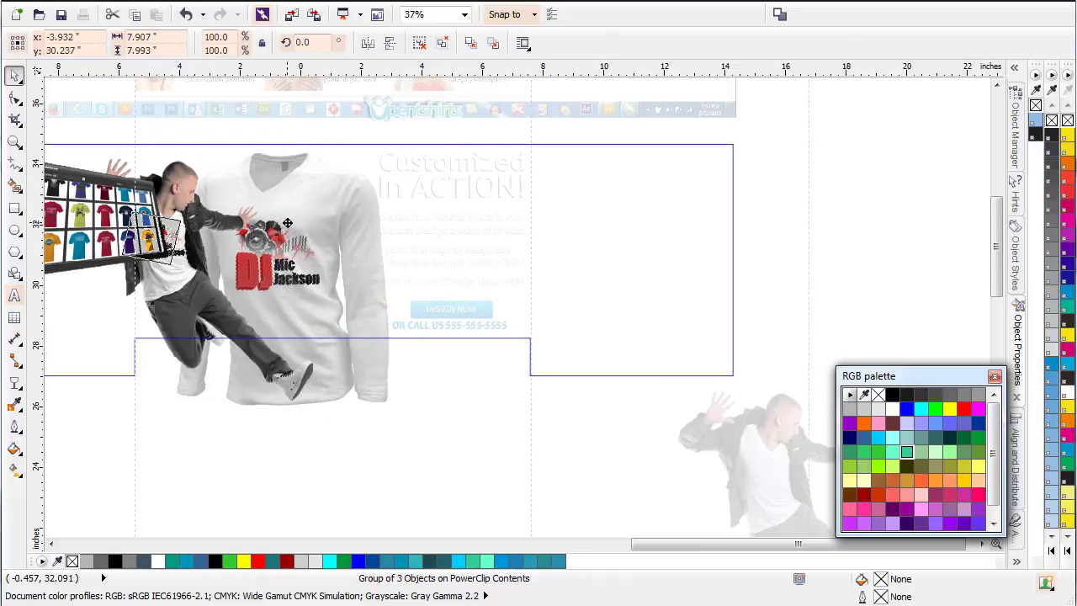
mouse_move(212, 239)
left_mouse_down()
mouse_move(200, 237)
mouse_move(211, 233)
left_mouse_up()
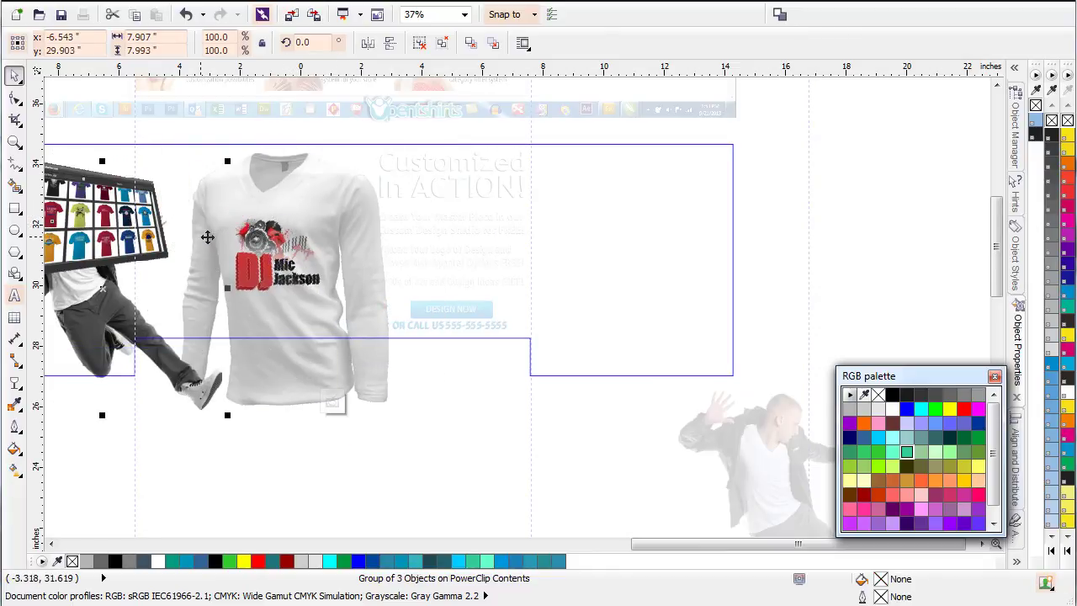
left_click(253, 210)
left_click_drag(285, 225, 286, 231)
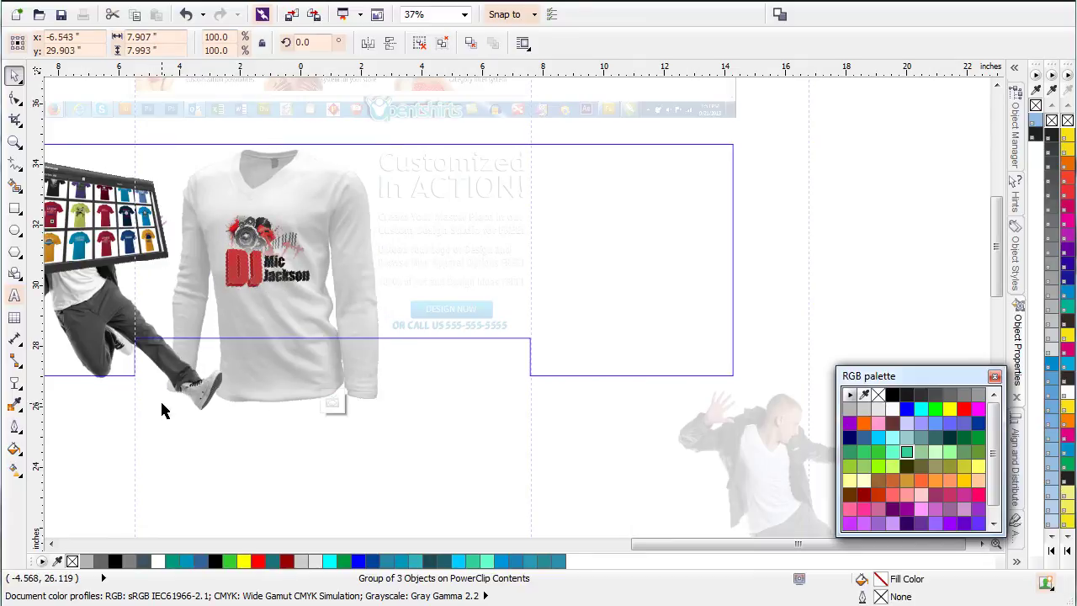
left_click_drag(163, 408, 174, 384)
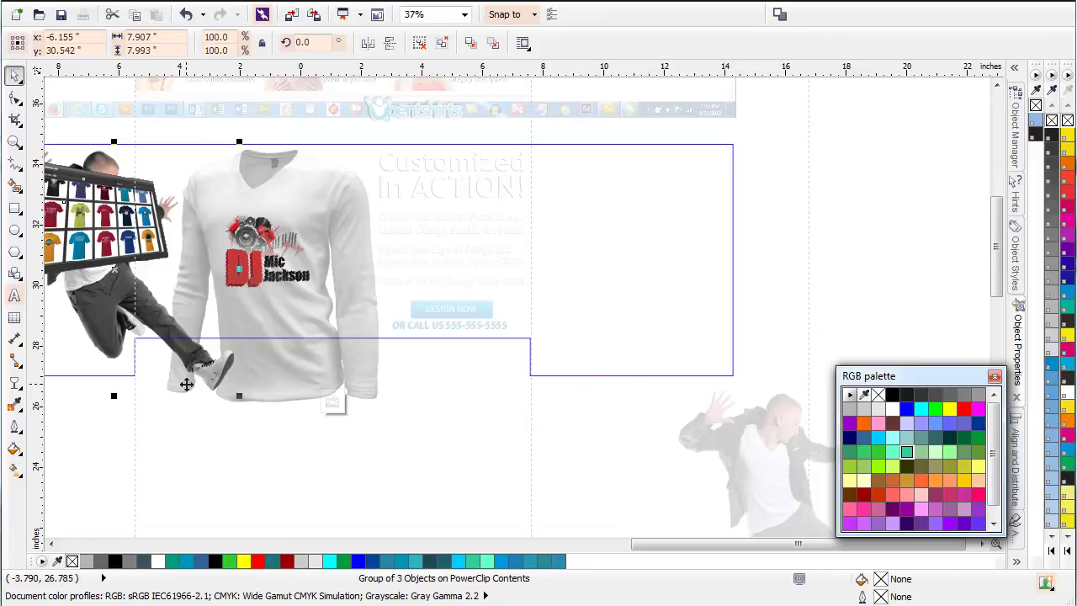
key("ctrl+z")
- Scale the long-sleeve shirt group to 88% and position it between the jumping man and the text block
left_click(322, 393)
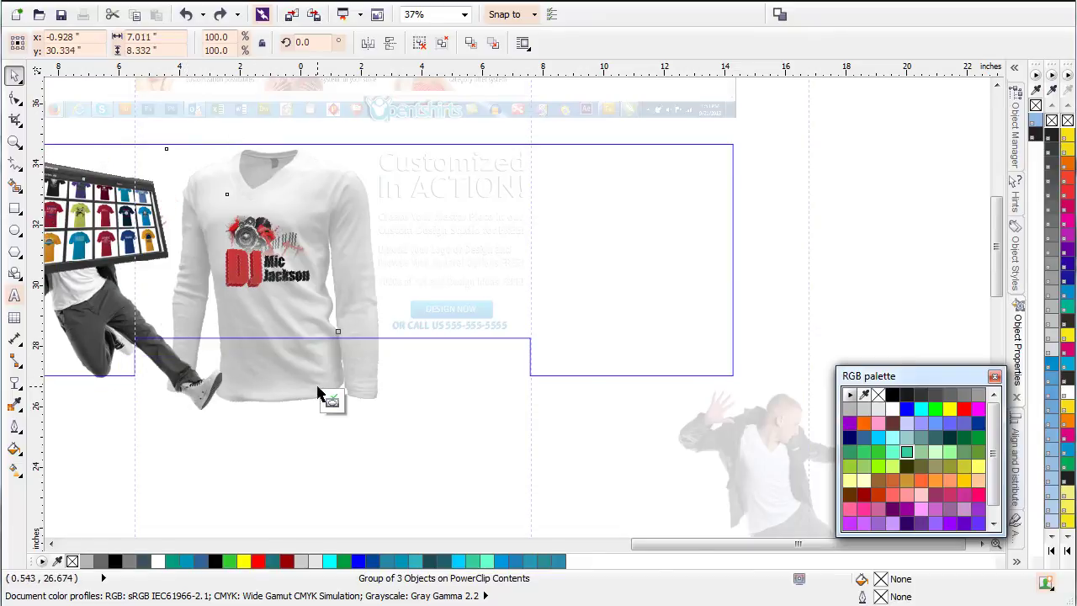
left_click_drag(383, 406, 367, 408)
left_click_drag(243, 215, 264, 214)
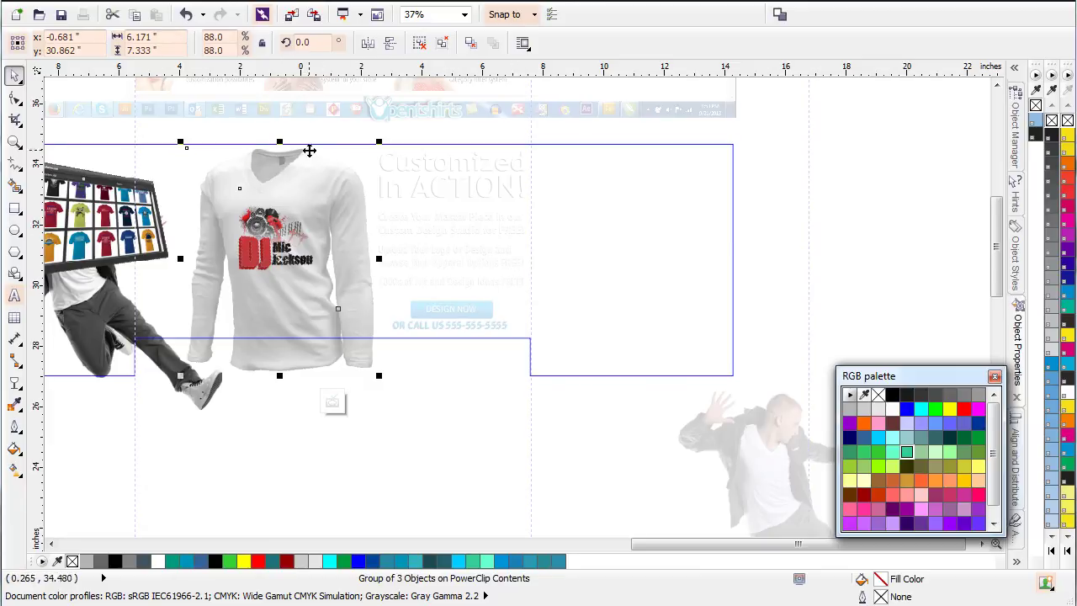
- Move the T-shirt tablet outside the slider, left of its edge, and place the jumping man over the long-sleeve shirt
left_click(97, 337)
left_click_drag(154, 319, 521, 288)
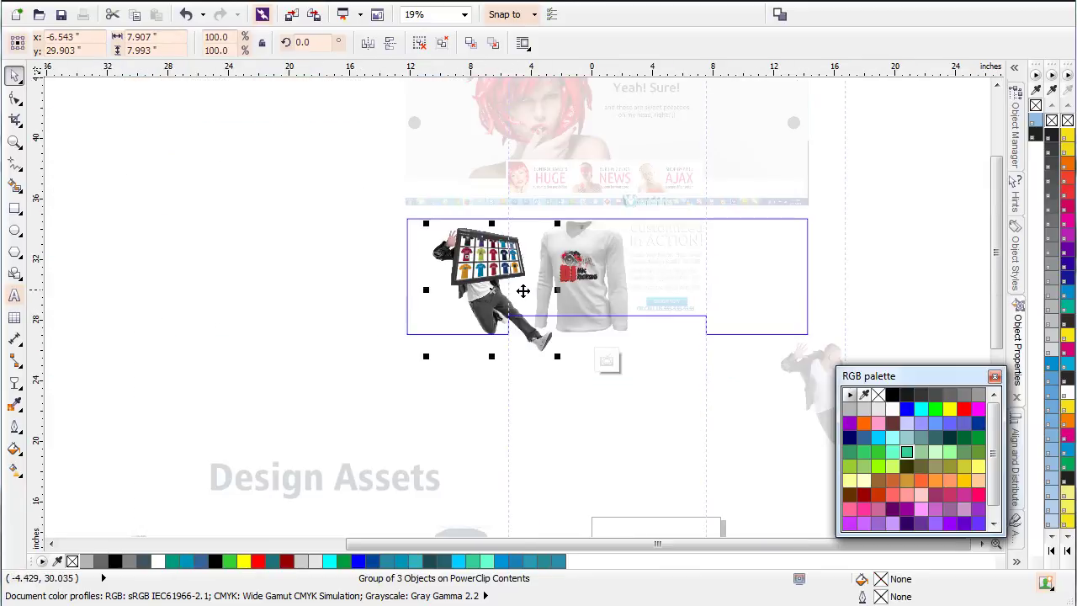
left_click(462, 214, "ctrl")
left_click_drag(462, 215, 199, 317)
left_click(451, 291)
left_click_drag(449, 314, 545, 259)
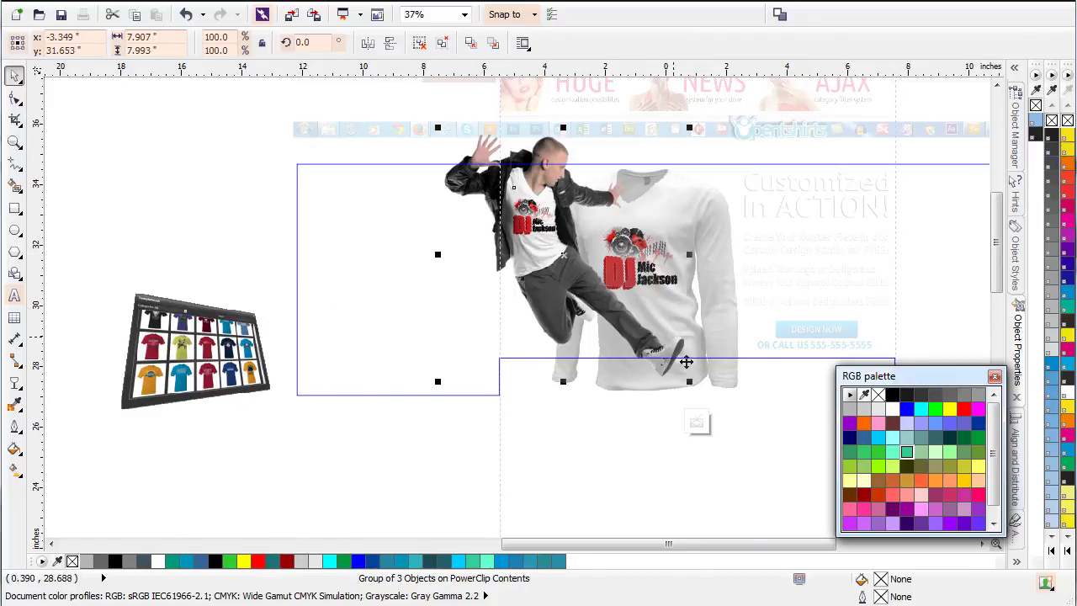
- Scale the jumping man to 81.5% and the long-sleeve shirt to 79.9%
left_click_drag(689, 130, 645, 172)
mouse_move(530, 265)
left_mouse_down()
mouse_move(547, 245)
mouse_move(546, 256)
left_mouse_up()
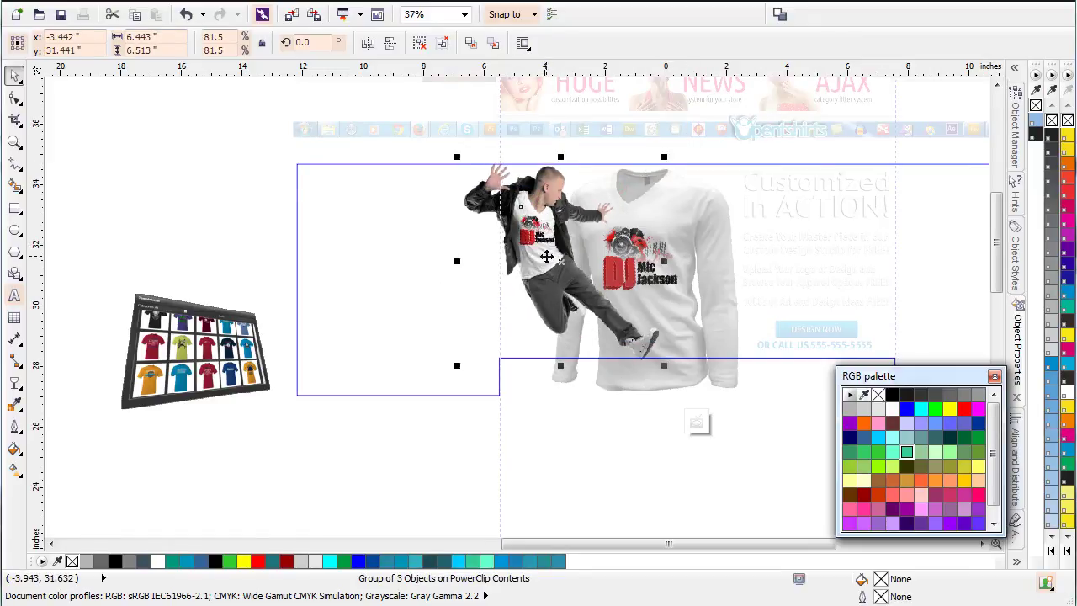
left_click(660, 229)
left_click(707, 234)
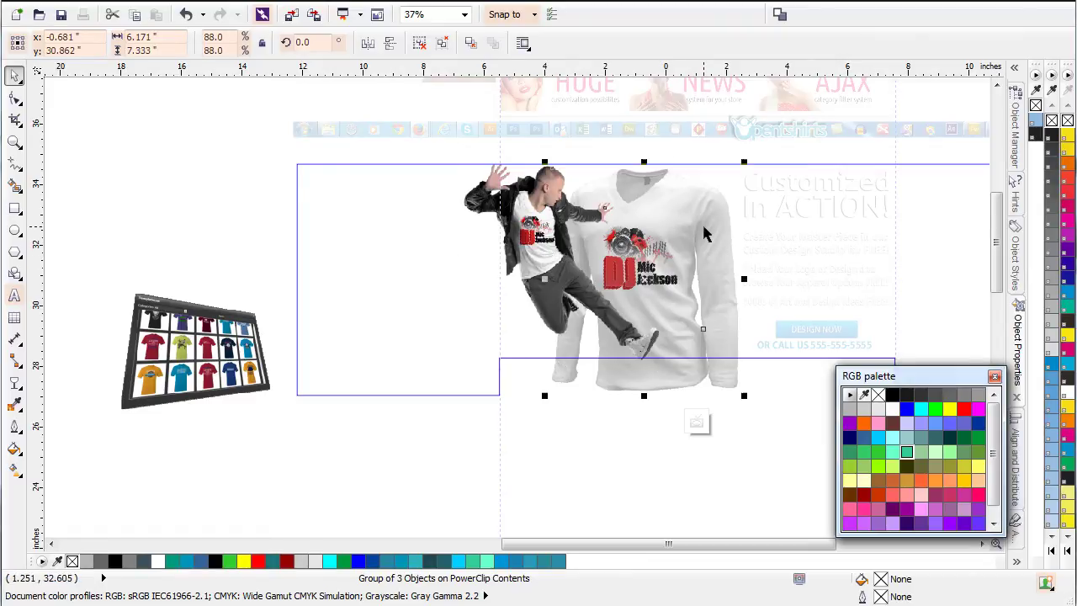
left_click_drag(745, 398, 726, 383)
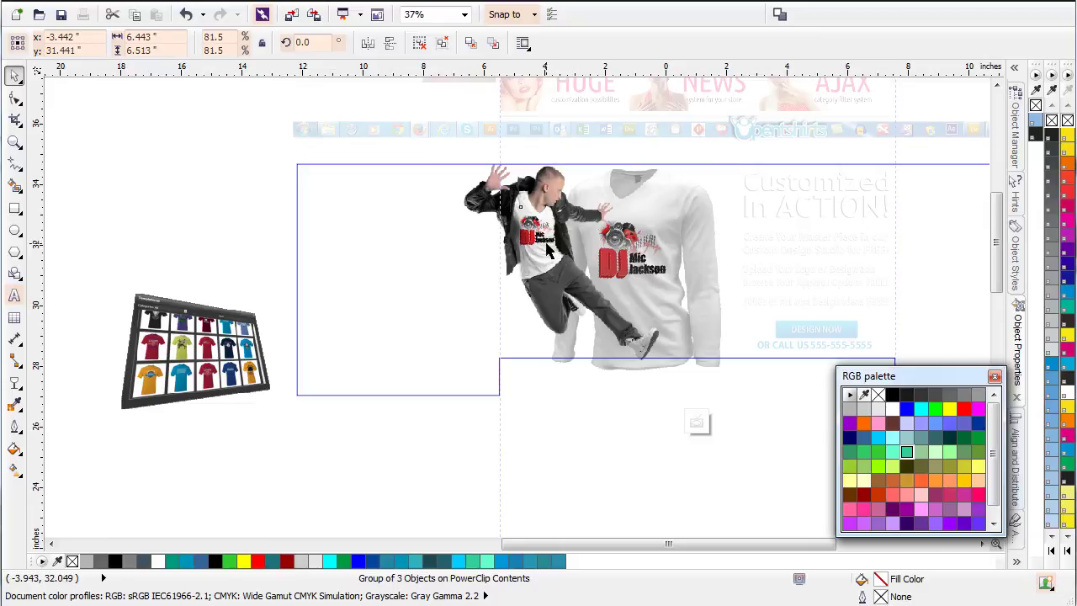
- Scale the jumping man to 84.2% and shift both the long-sleeve shirt and the man right, closer to the text block
left_click(673, 343)
left_click_drag(664, 366, 673, 372)
left_click_drag(566, 282, 577, 286)
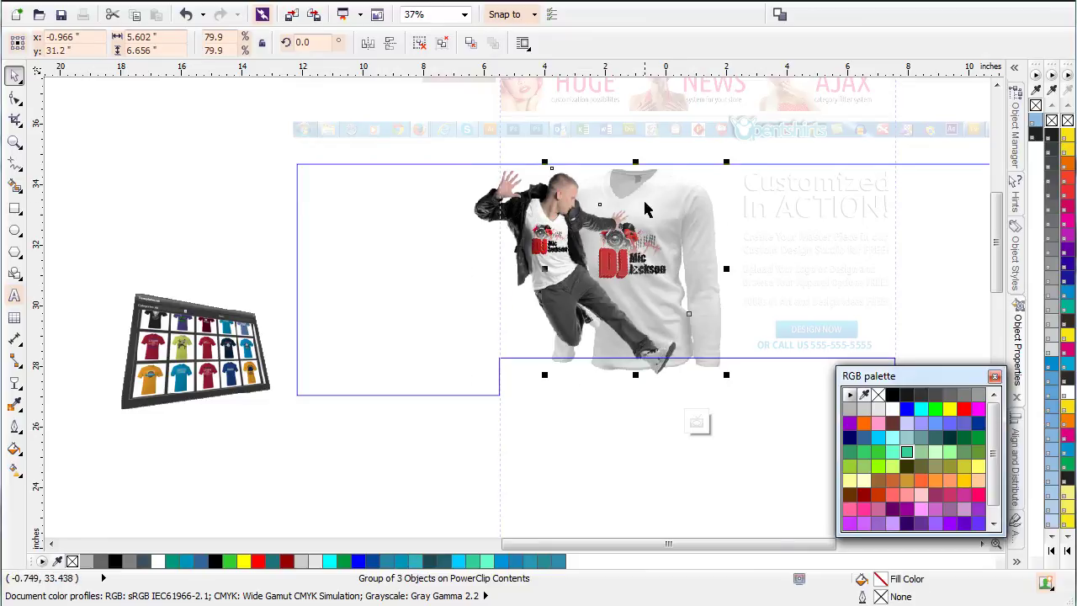
left_click_drag(673, 206, 721, 199)
left_click(705, 202)
left_click(562, 221)
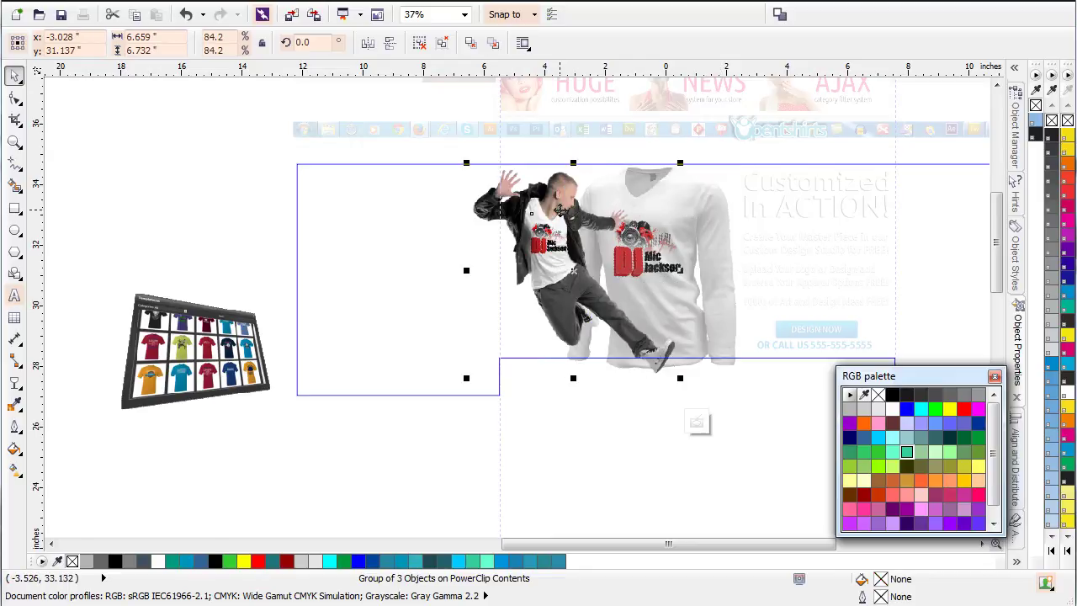
left_click_drag(563, 214, 565, 214)
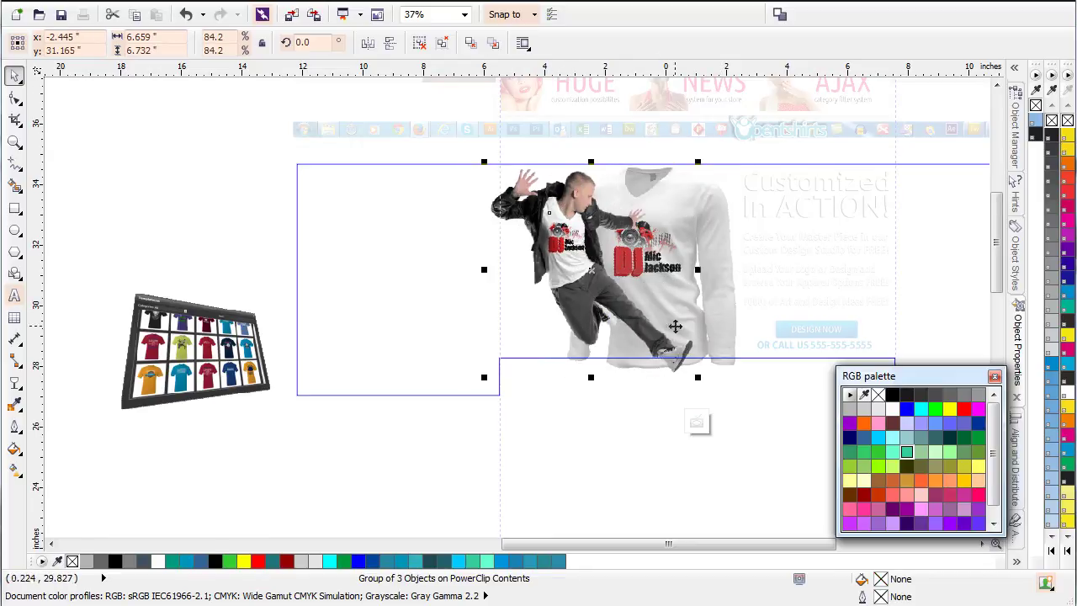
- Scale the jumping man to 77.6% and adjust his position beside the slider's left guideline
left_click_drag(697, 377, 685, 374)
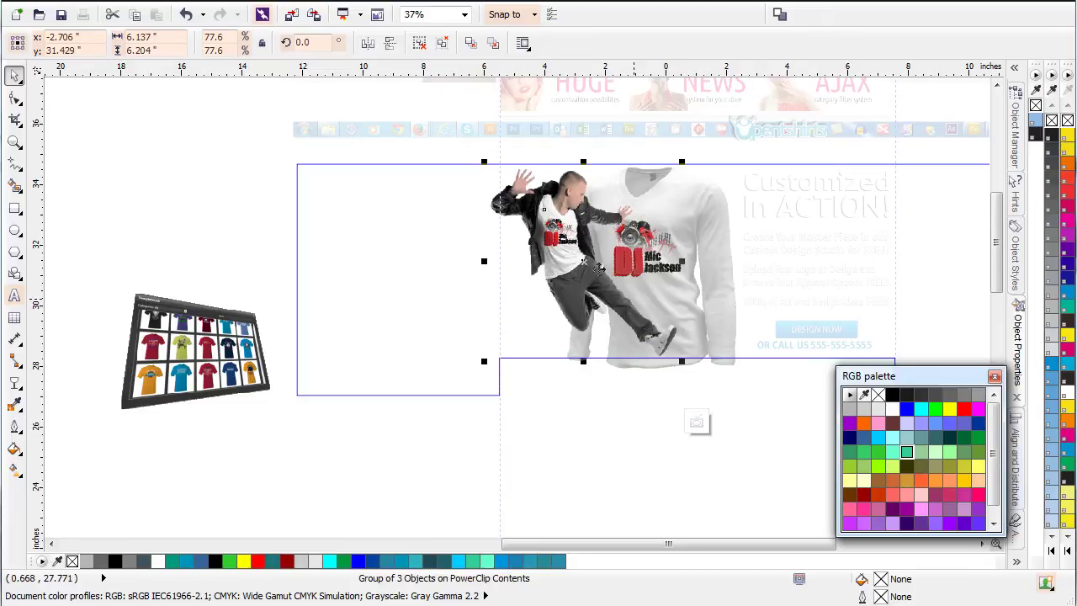
left_click_drag(550, 211, 561, 211)
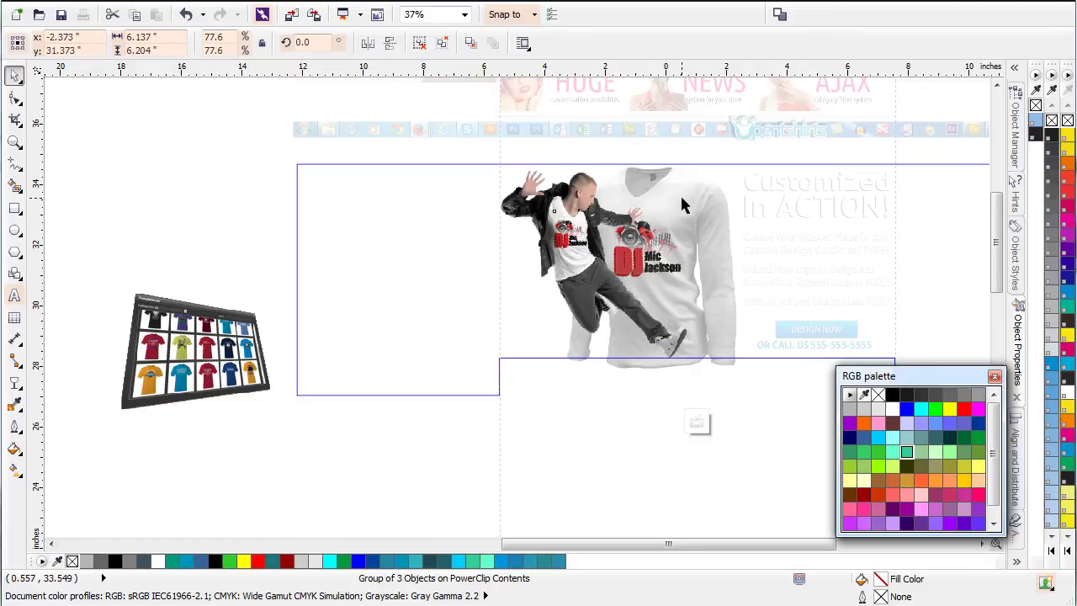
key("Left")
key("Left")
key("Left")
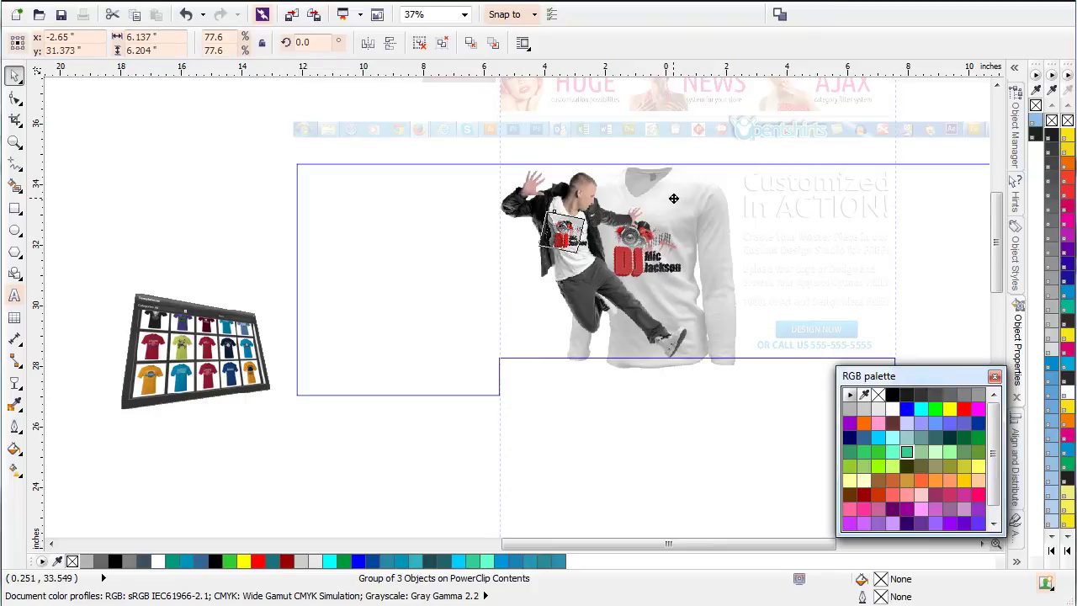
- Nudge the long-sleeve shirt right, scale the jumping man to 74.1% and fit him between the guideline and the shirt
left_click(698, 199)
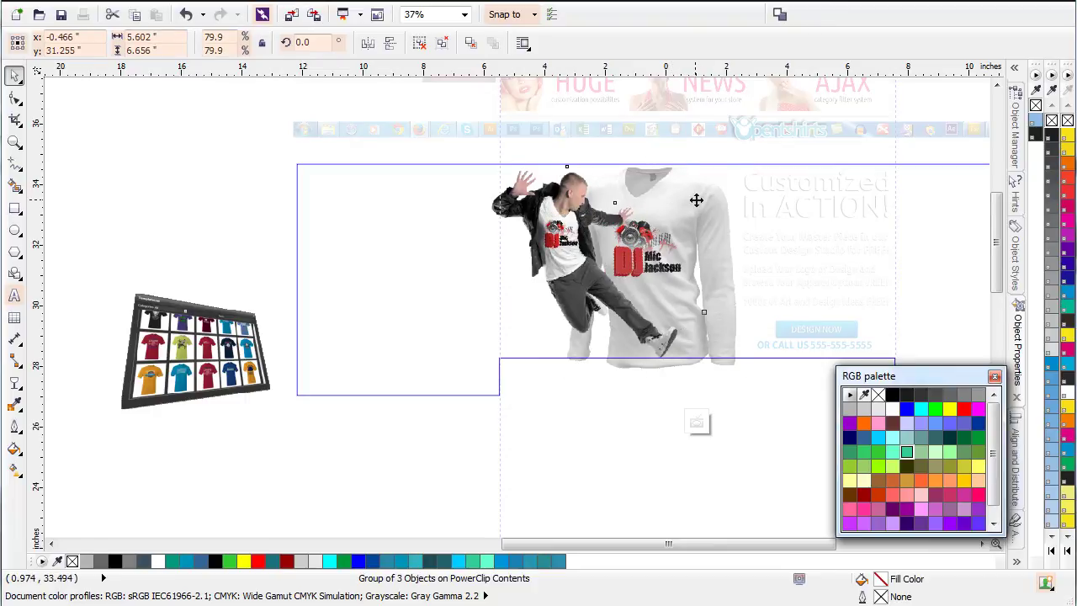
left_click_drag(696, 200, 696, 200)
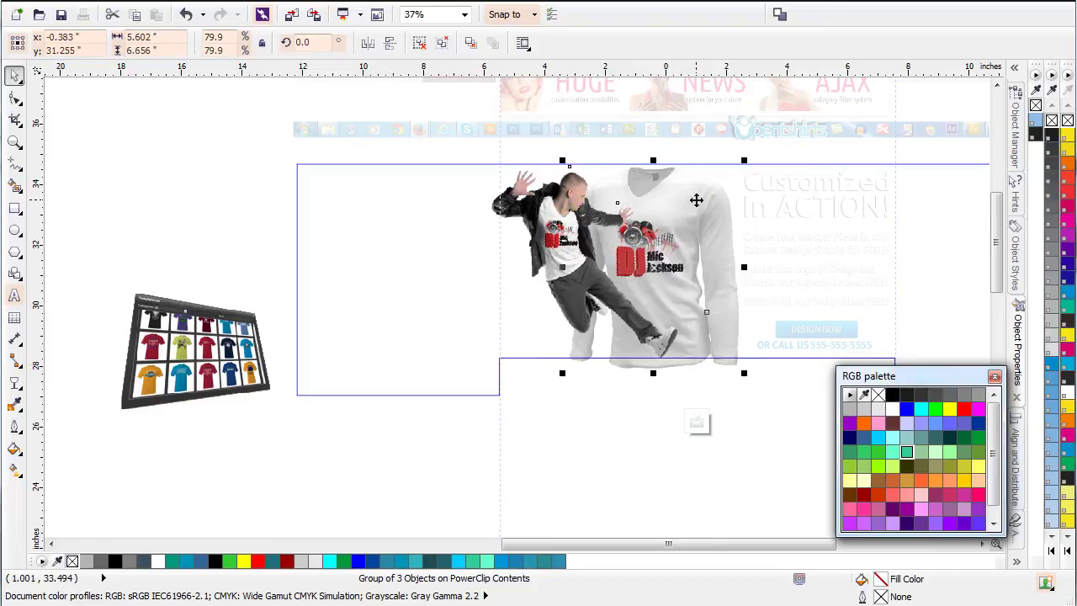
left_click(574, 209)
left_click_drag(575, 204, 578, 204)
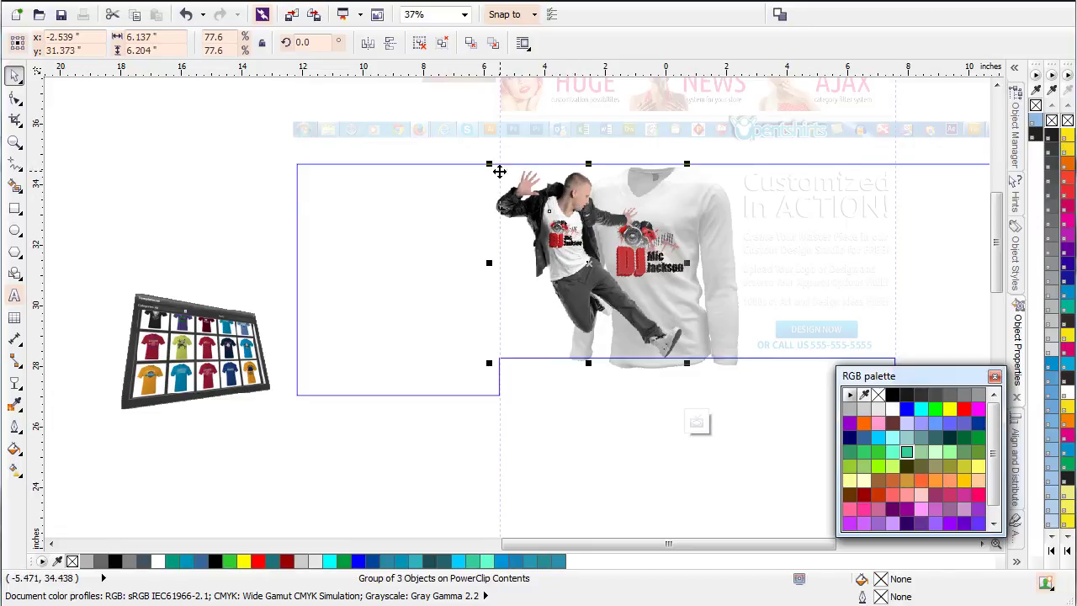
left_click_drag(489, 165, 498, 174)
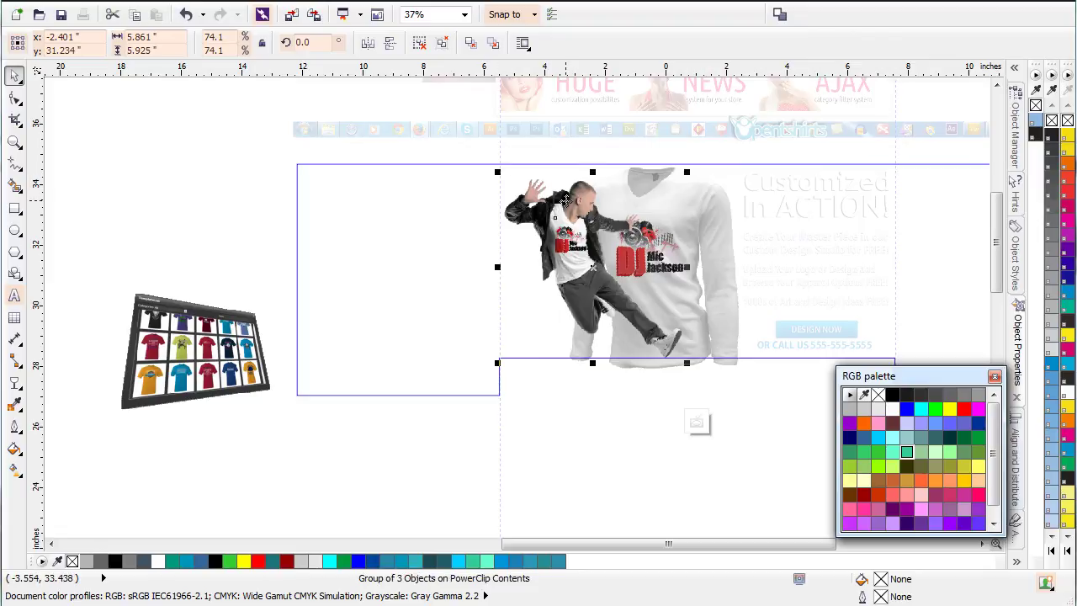
left_click_drag(562, 197, 555, 191)
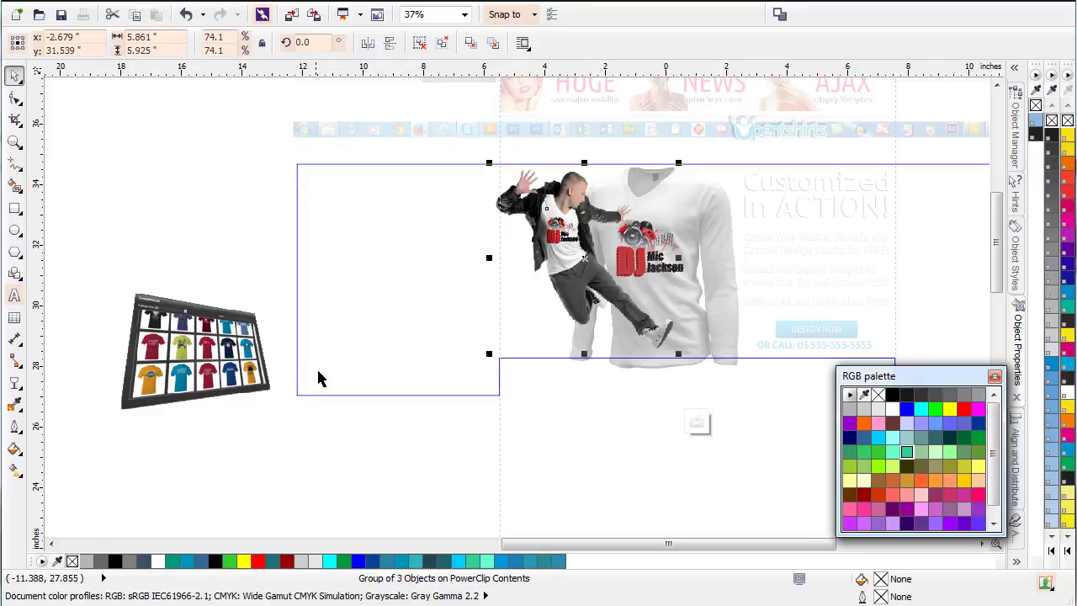
- Move the T-shirt tablet inside the left guideline and order it behind the jumping man and the long-sleeve shirt
left_click(209, 357)
left_click_drag(176, 332, 553, 250)
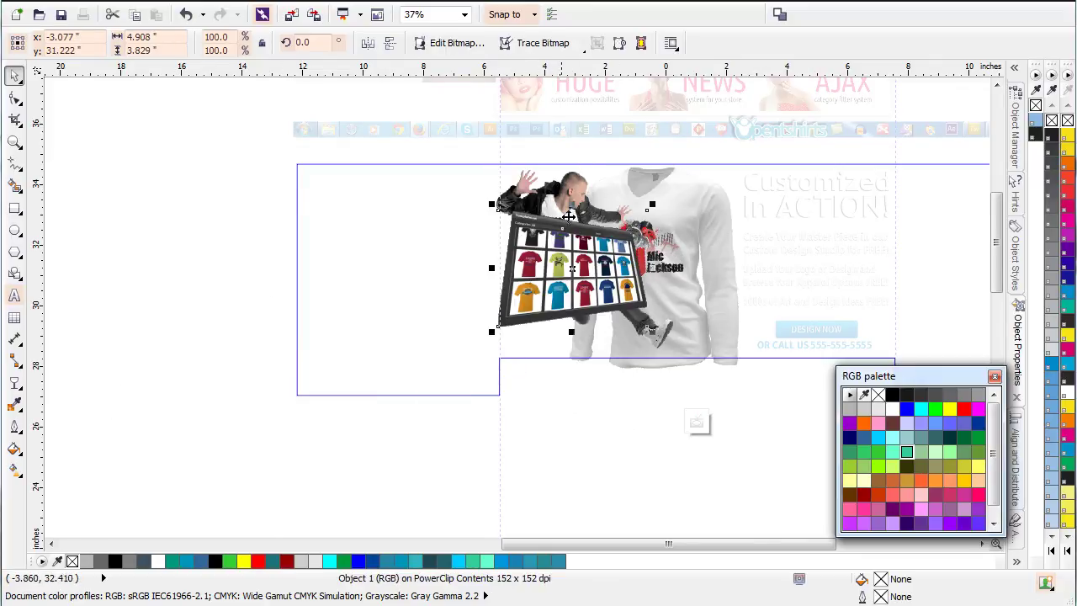
right_click(558, 274)
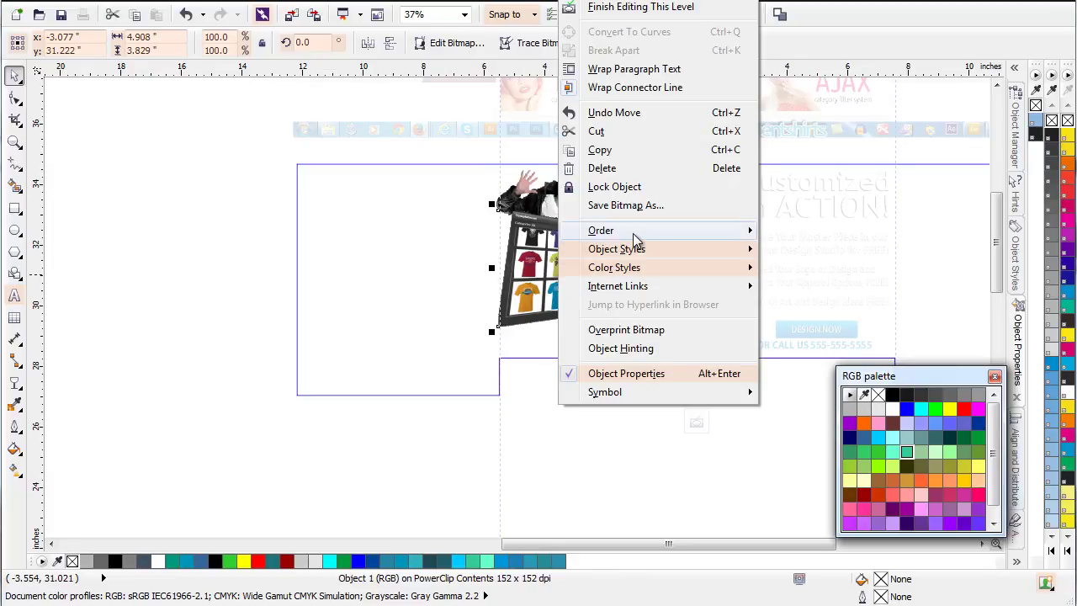
mouse_move(635, 239)
left_click(846, 120)
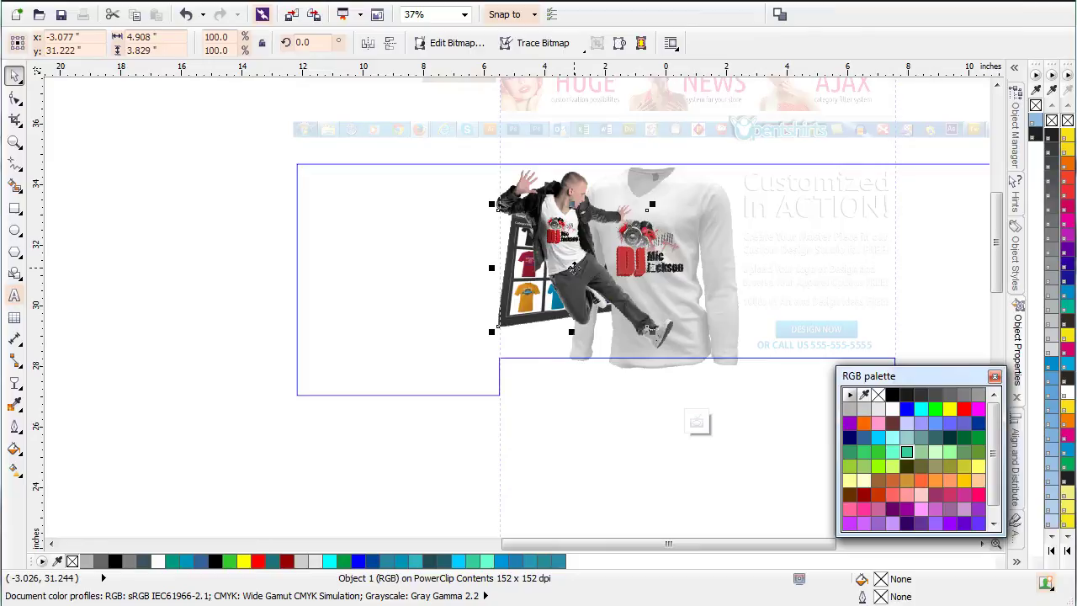
- Skew the T-shirt tablet horizontally to a width of 5.344", then vertically to a 6.0° angle
left_click_drag(571, 205, 563, 207)
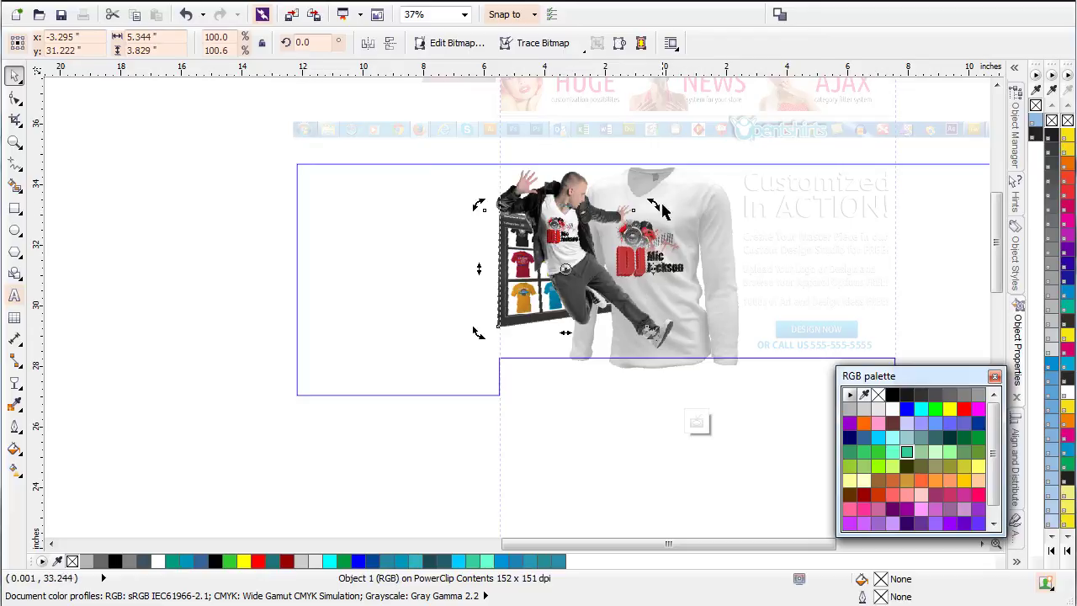
left_click_drag(652, 207, 653, 256)
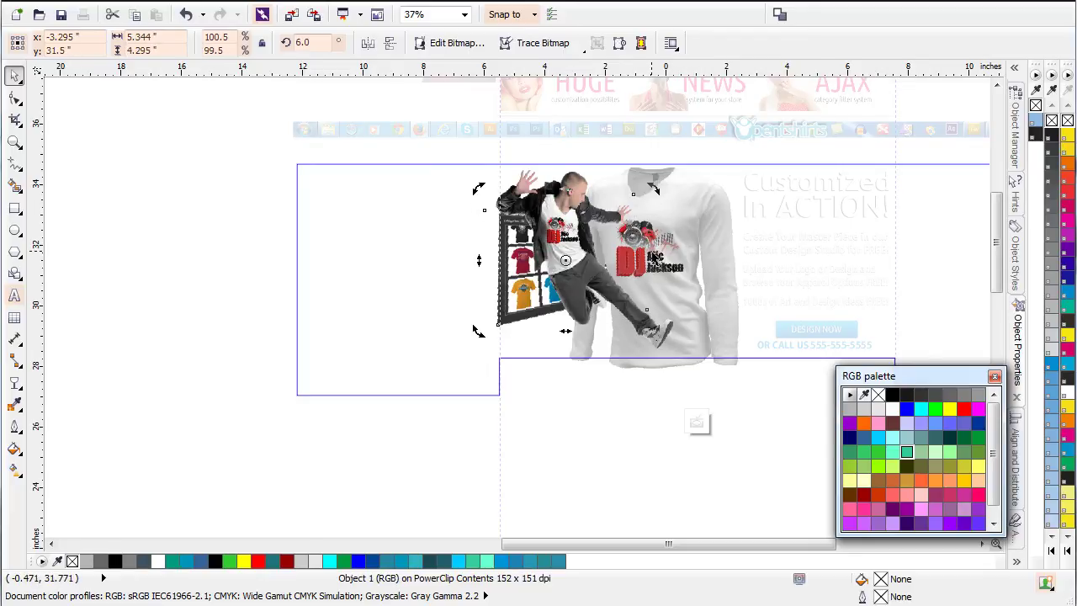
left_click(518, 271)
key("ctrl+z")
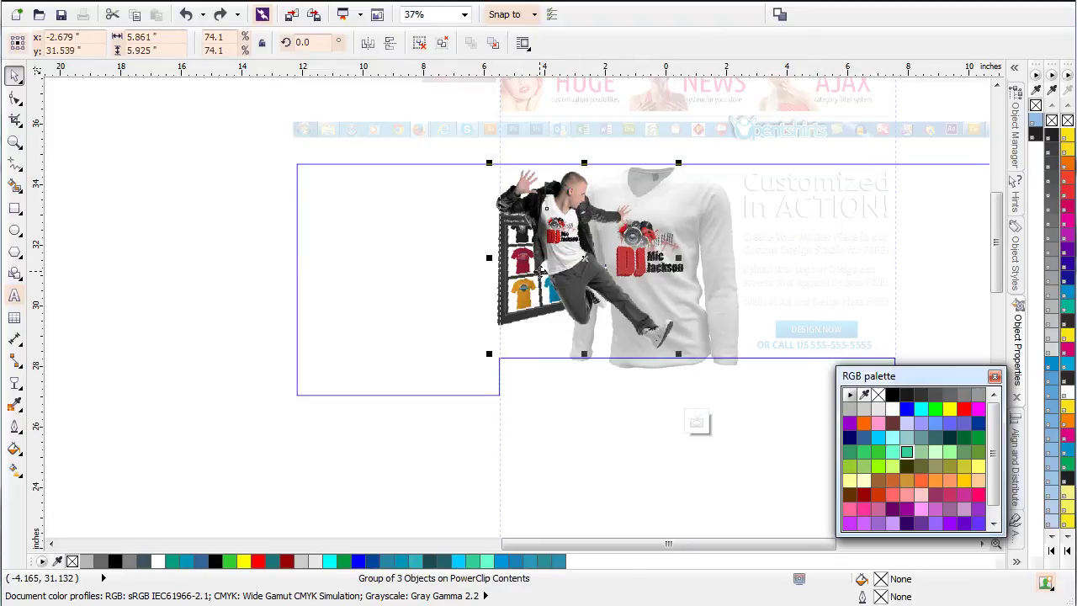
- Move the T-shirt tablet slightly down, skew it further to 10.9° and finish editing the PowerClip contents
left_click(540, 272, "ctrl")
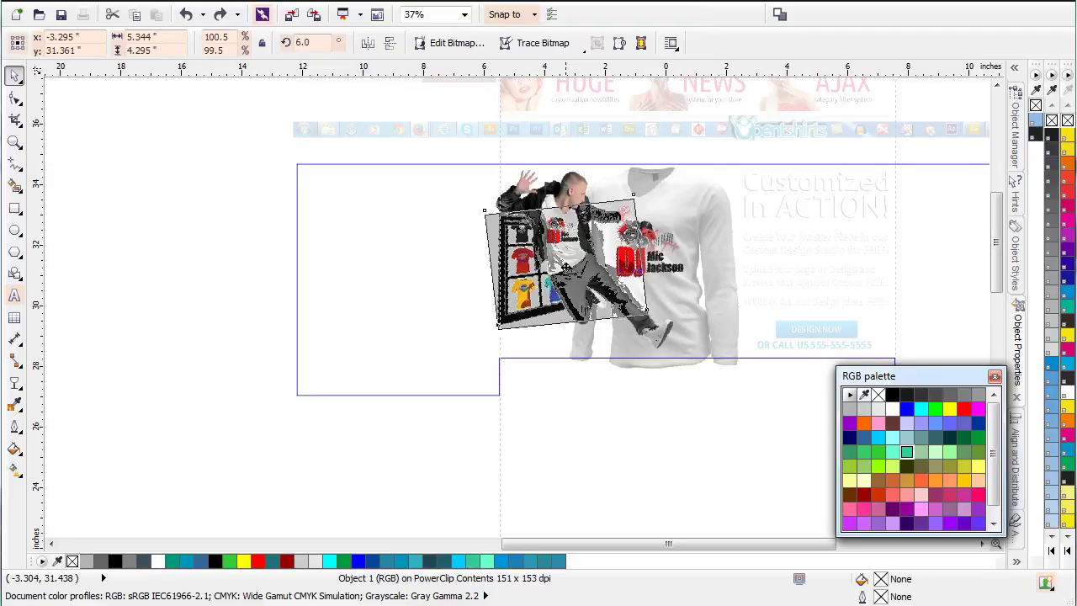
left_click_drag(565, 267, 568, 279)
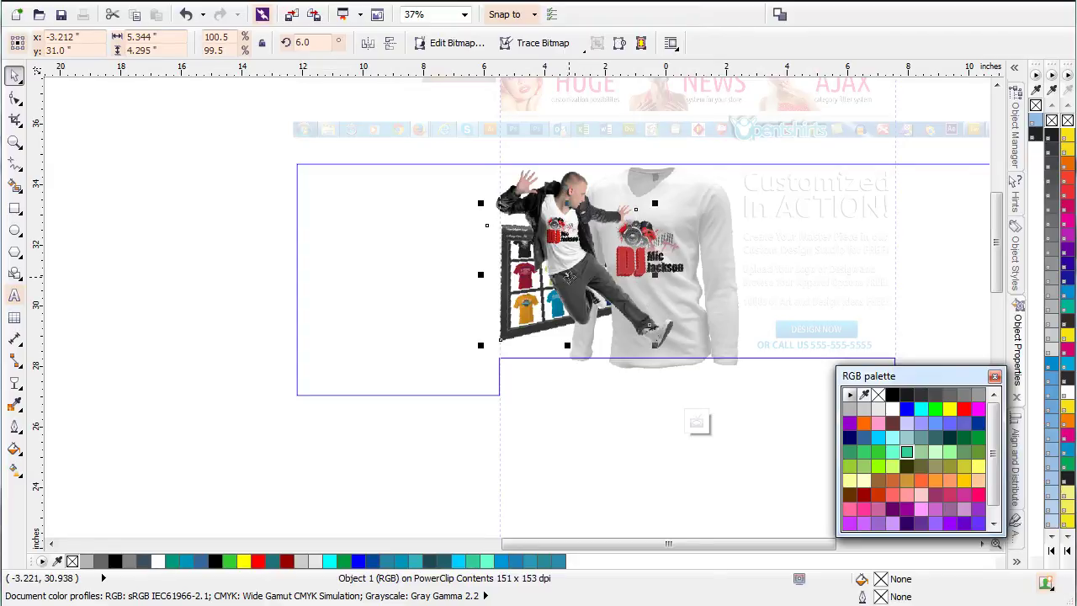
left_click(568, 277)
left_click_drag(654, 274, 657, 257)
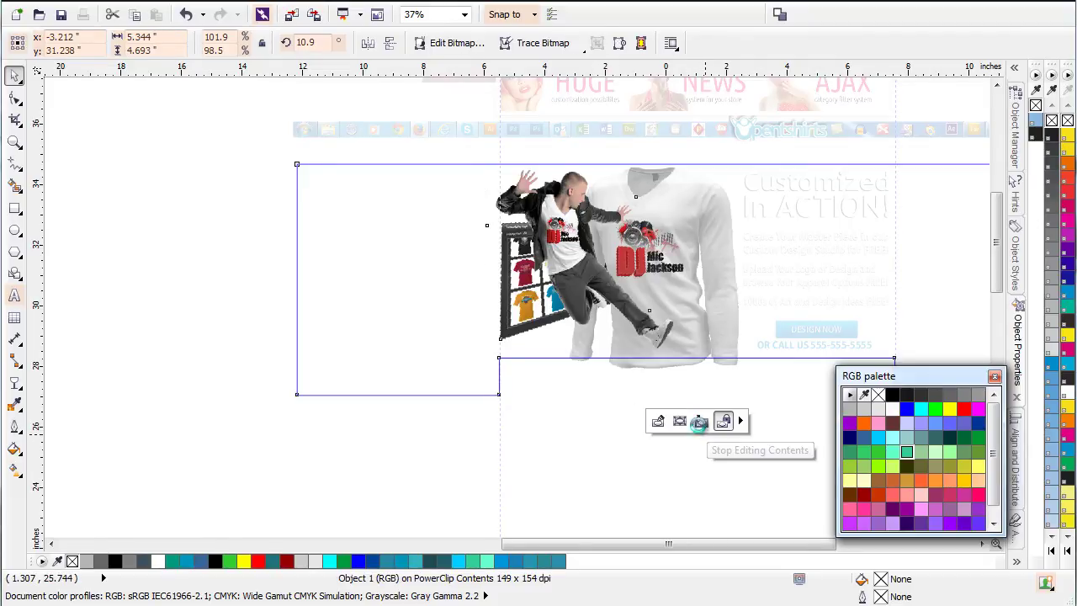
left_click(722, 423)
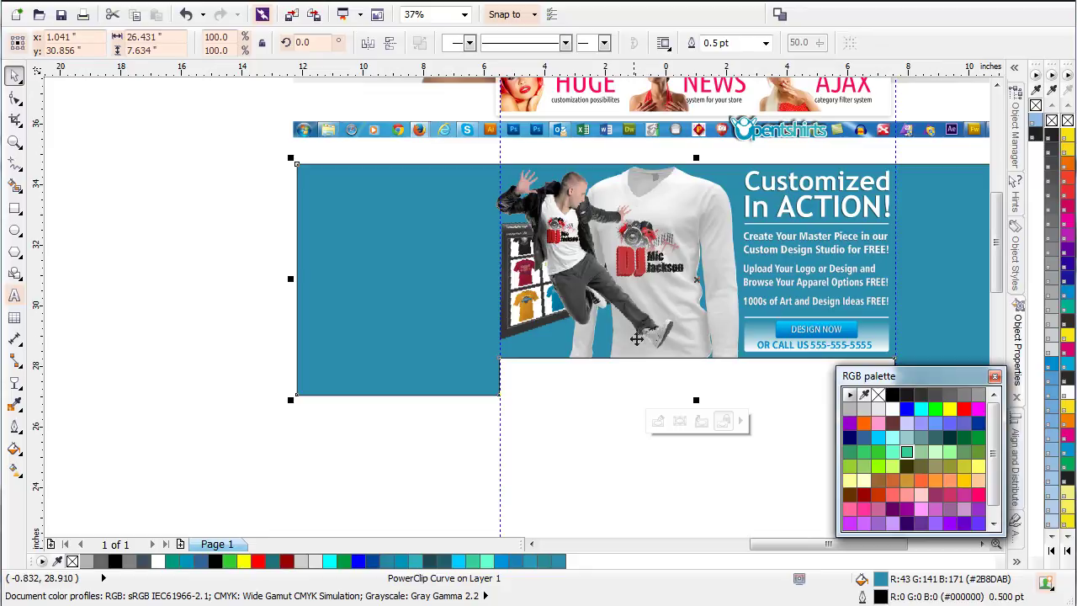
- Reopen the PowerClip contents, scale the jumping man to 81.8% and move him slightly up and right
left_click(657, 421)
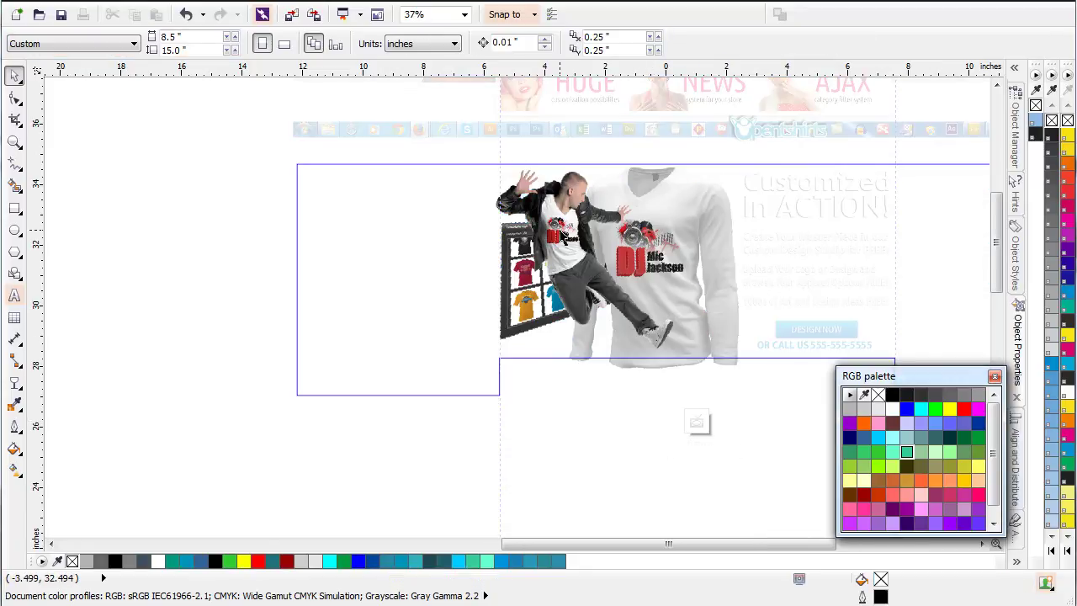
left_click(588, 252)
left_click_drag(678, 355, 703, 373)
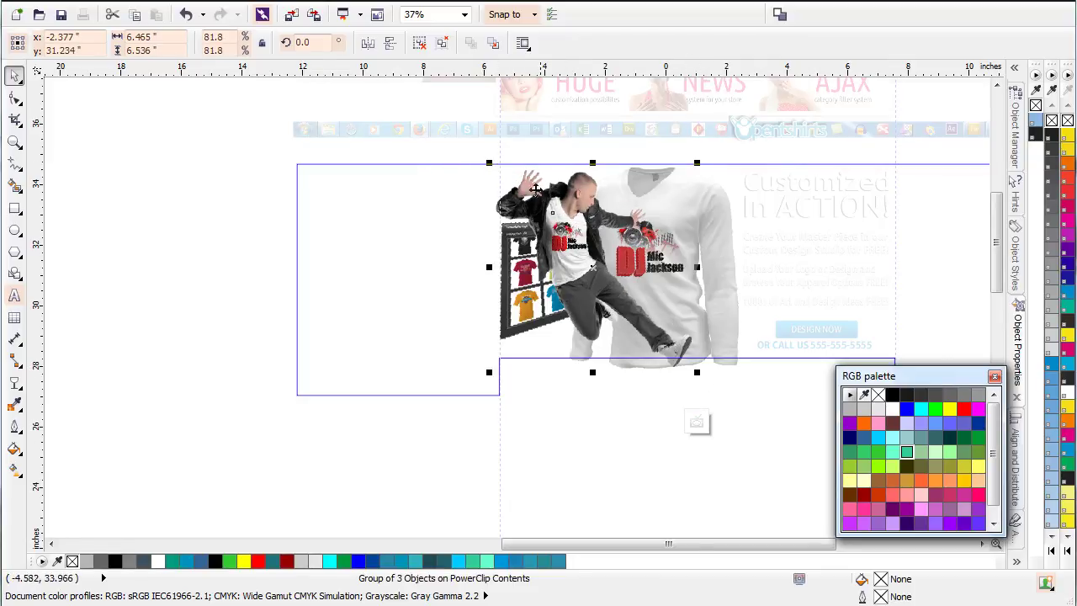
left_click_drag(559, 226, 563, 222)
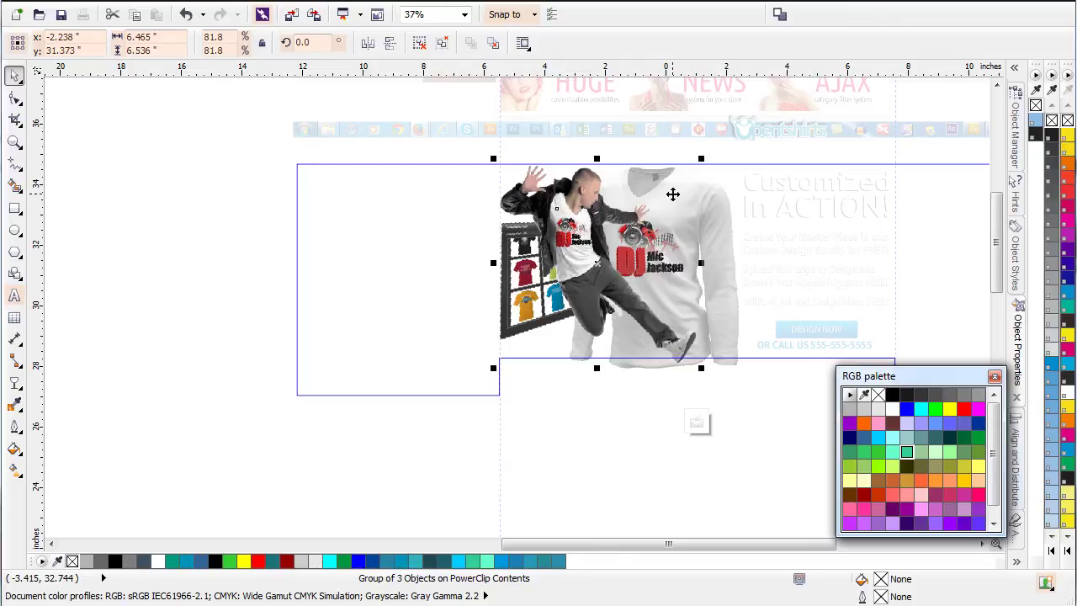
- Scale the long-sleeve shirt to 75.3%, position it just left of the text block and finish editing the PowerClip contents
left_click(674, 212)
left_click(712, 217)
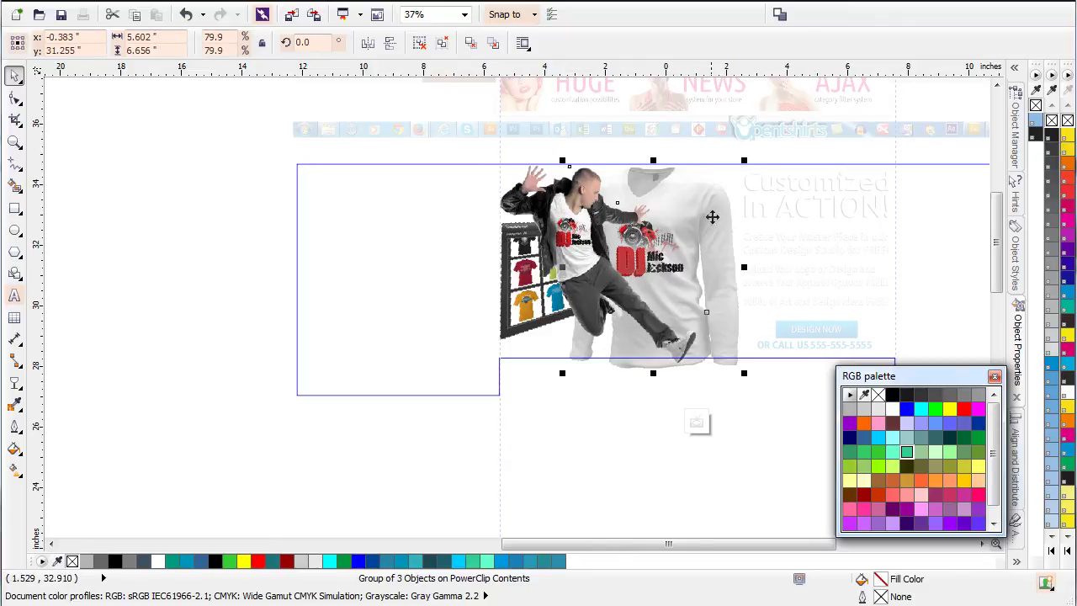
left_click_drag(562, 376, 572, 363)
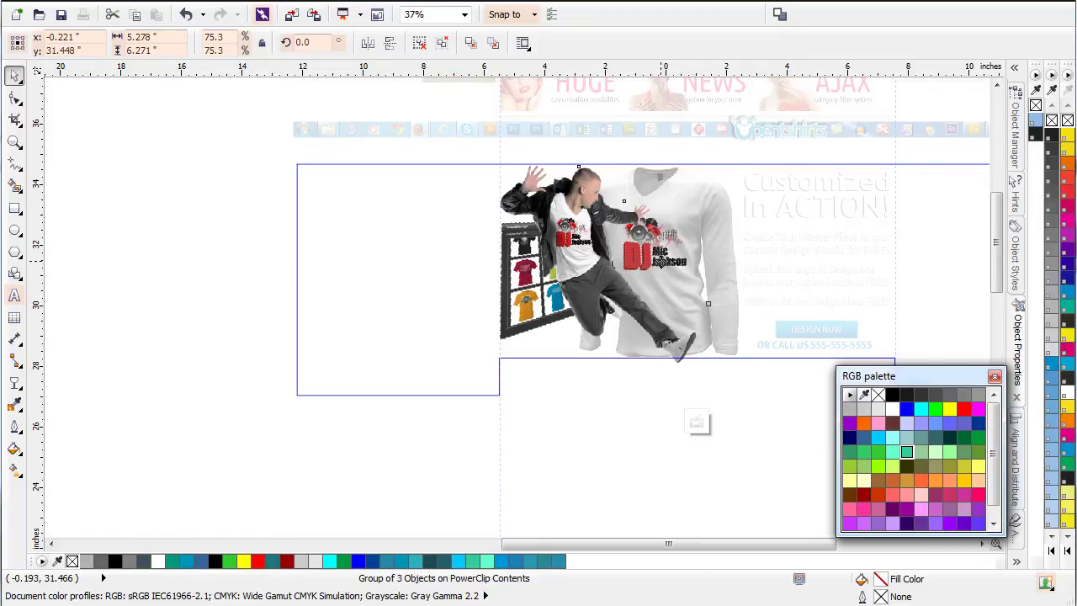
left_click_drag(661, 262, 665, 262)
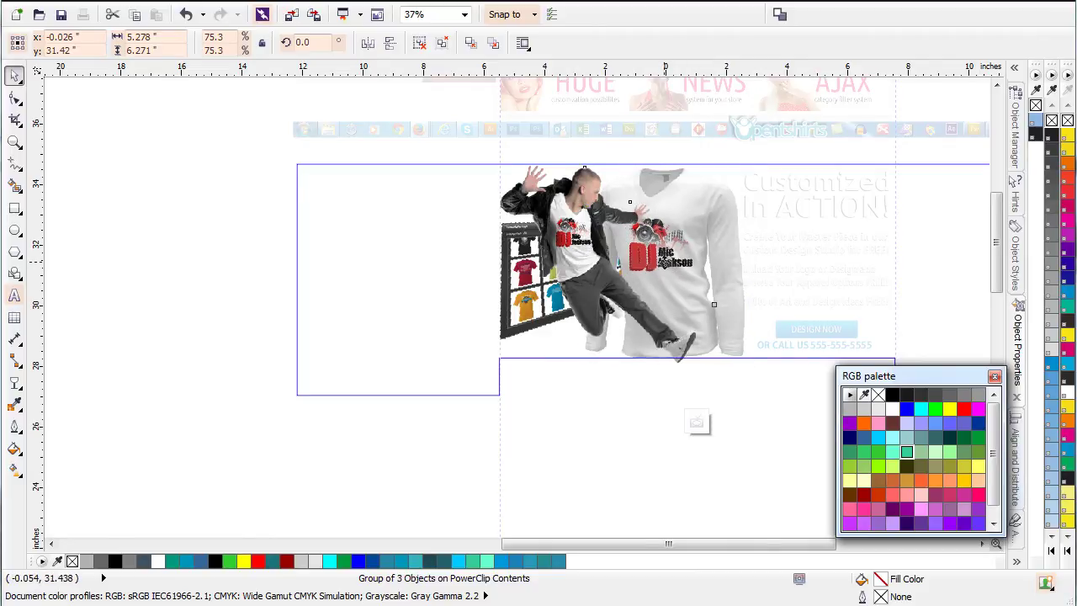
key("ctrl+z")
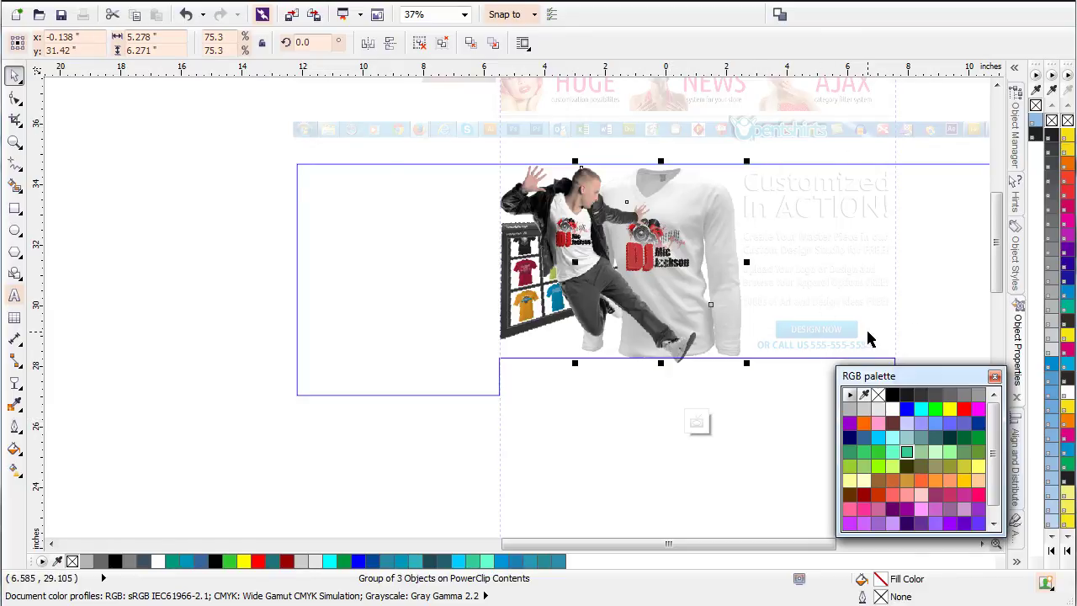
left_click(696, 421)
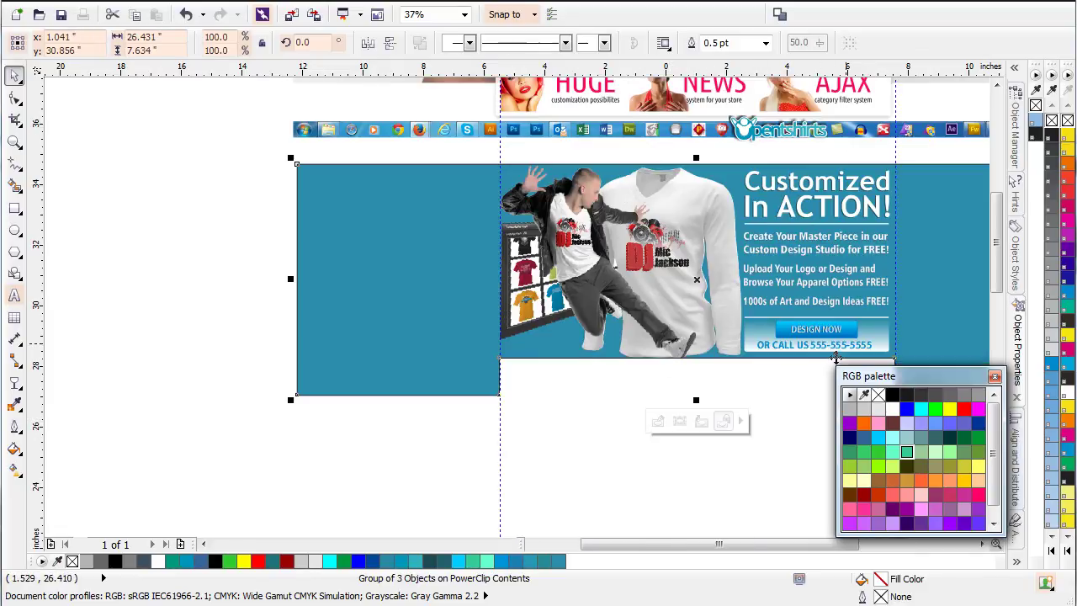
left_click_drag(924, 380, 860, 450)
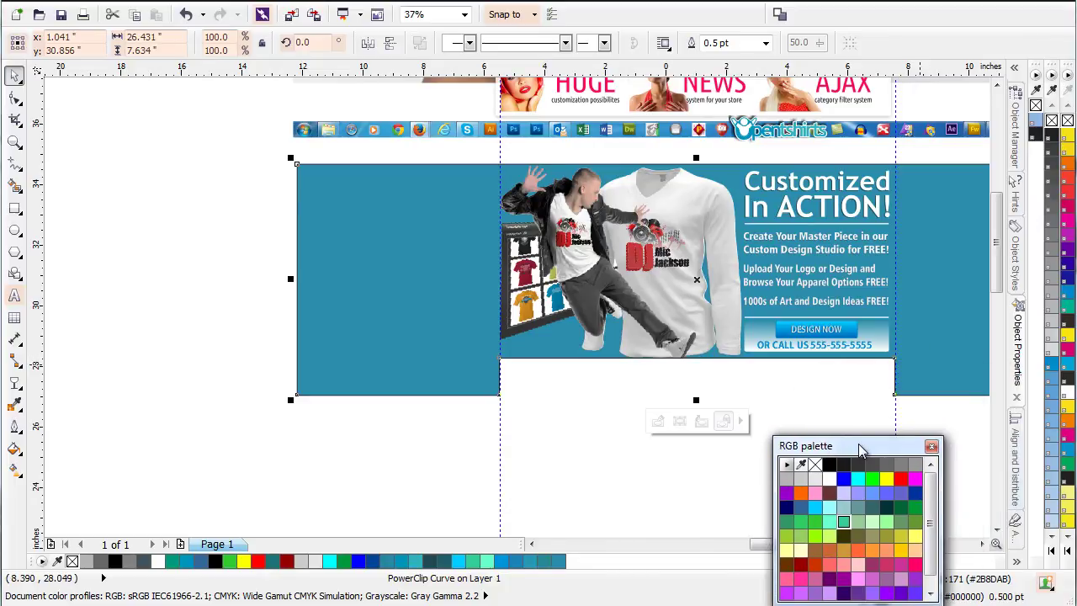
- Select the text block with its lines and button and nudge it right to an X position of 5.128"
left_click_drag(925, 417, 732, 145)
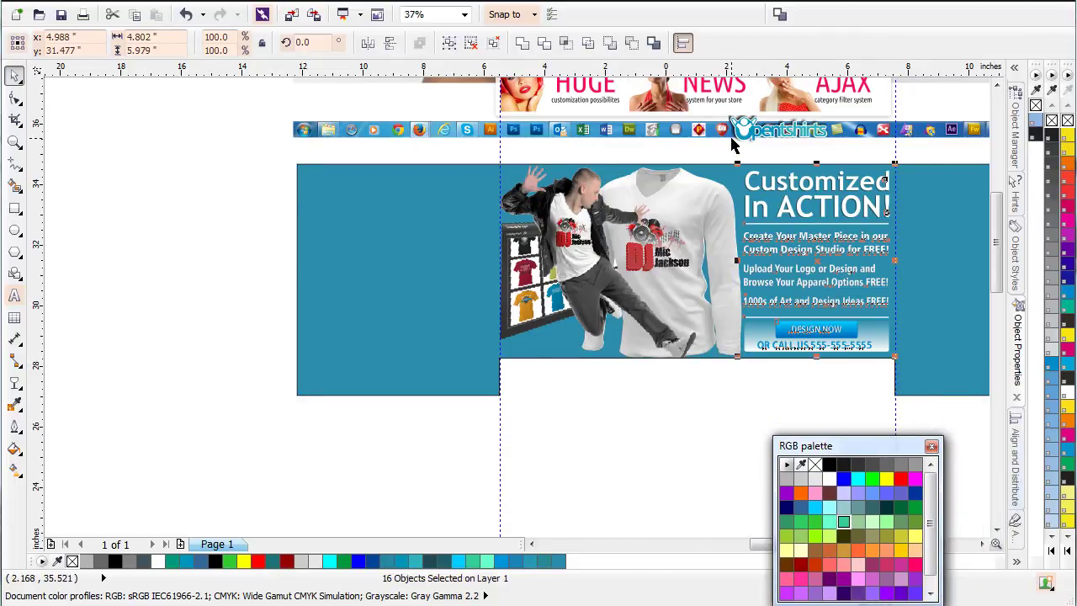
key("Right")
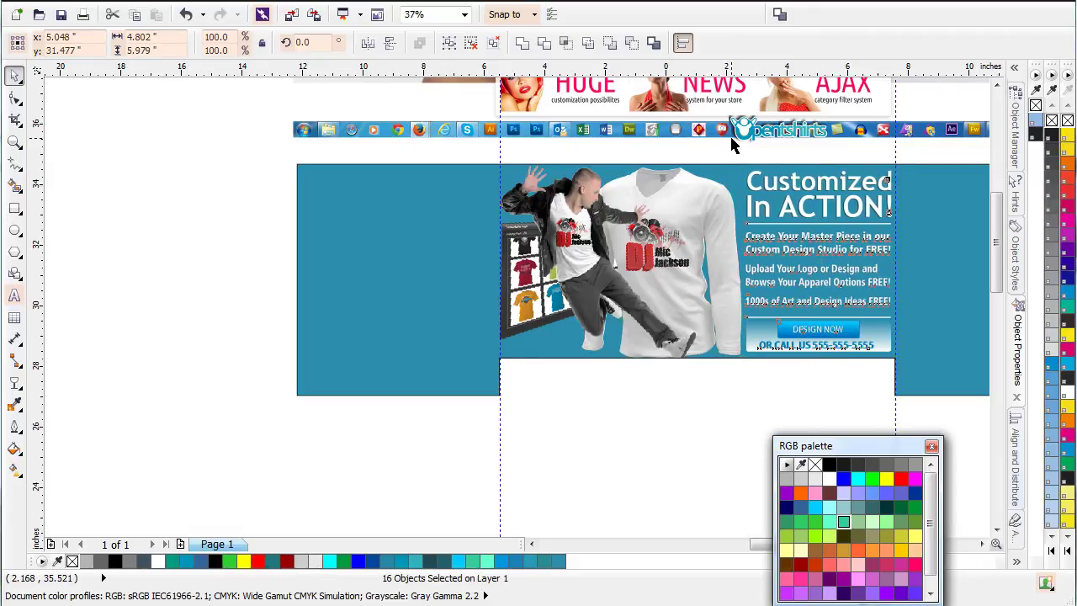
key("Right")
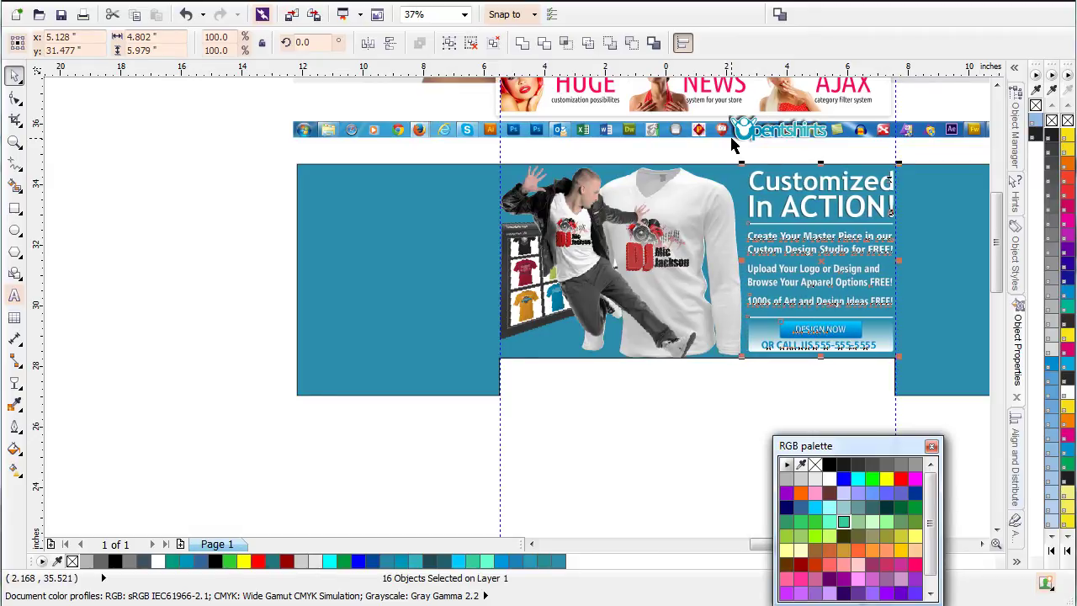
- Reopen the PowerClip contents, scale the long-sleeve shirt to 78.4% and move it slightly right beside the text block
left_click(705, 368)
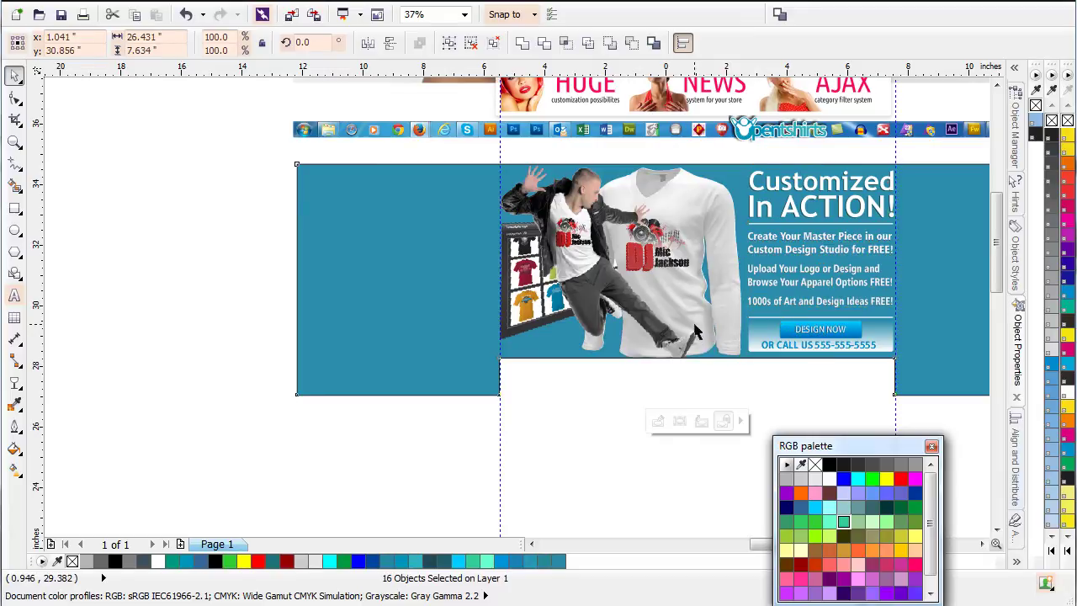
left_click(657, 421)
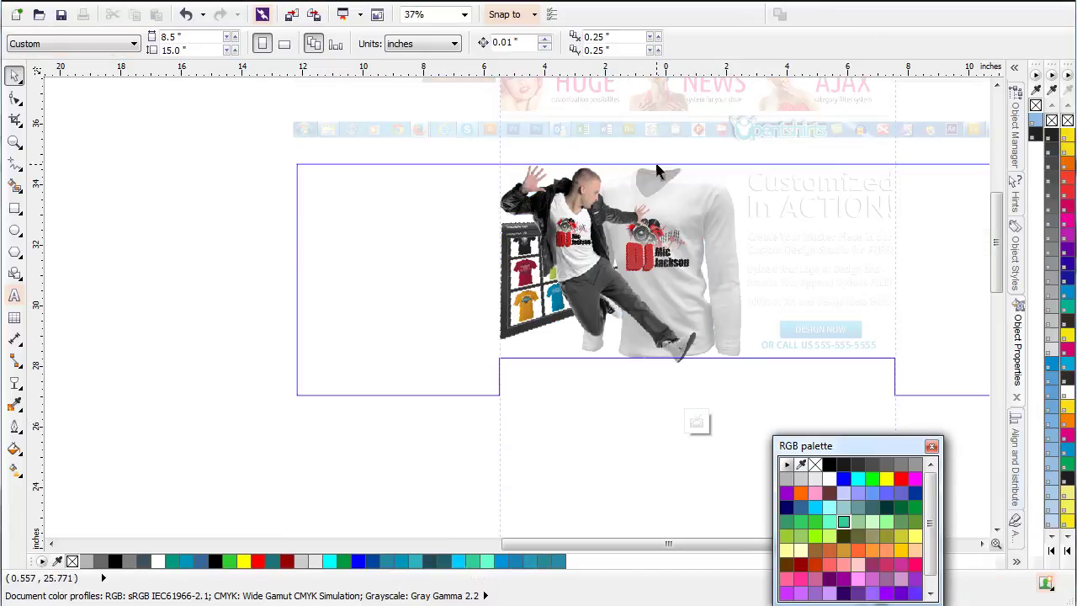
left_click(726, 241)
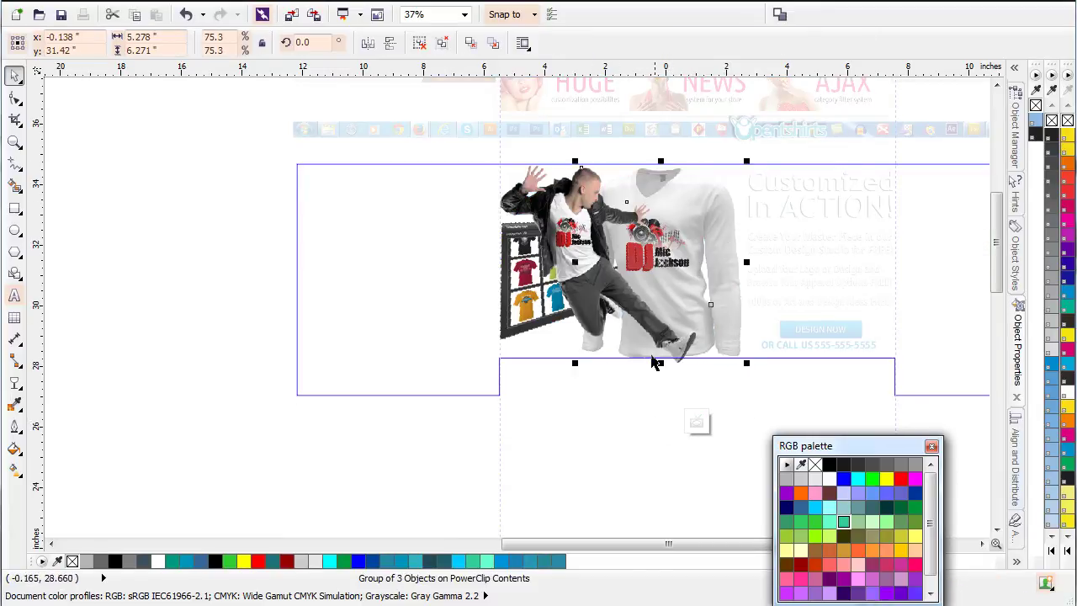
left_click_drag(572, 365, 567, 371)
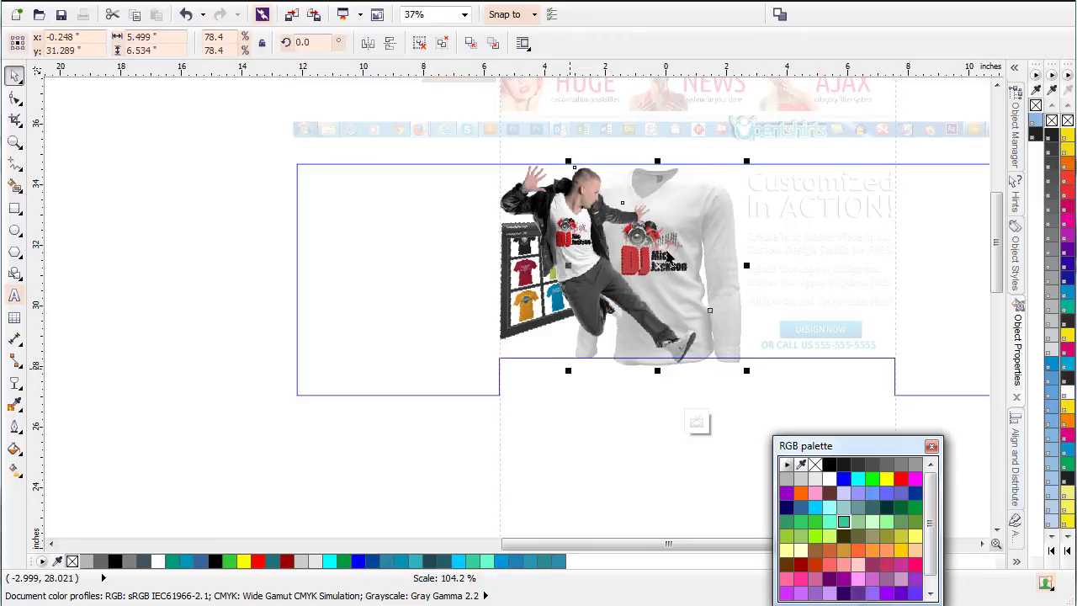
left_click_drag(664, 265, 669, 266)
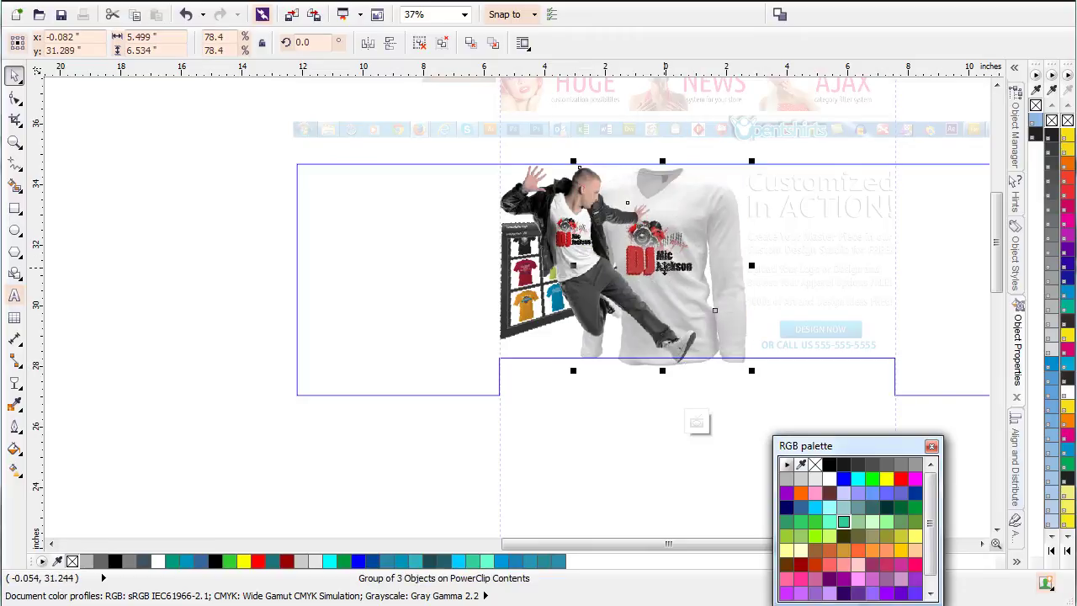
- Move the jumping man slightly left so he overlaps the notch guideline, and finish editing the PowerClip contents
left_click(575, 235)
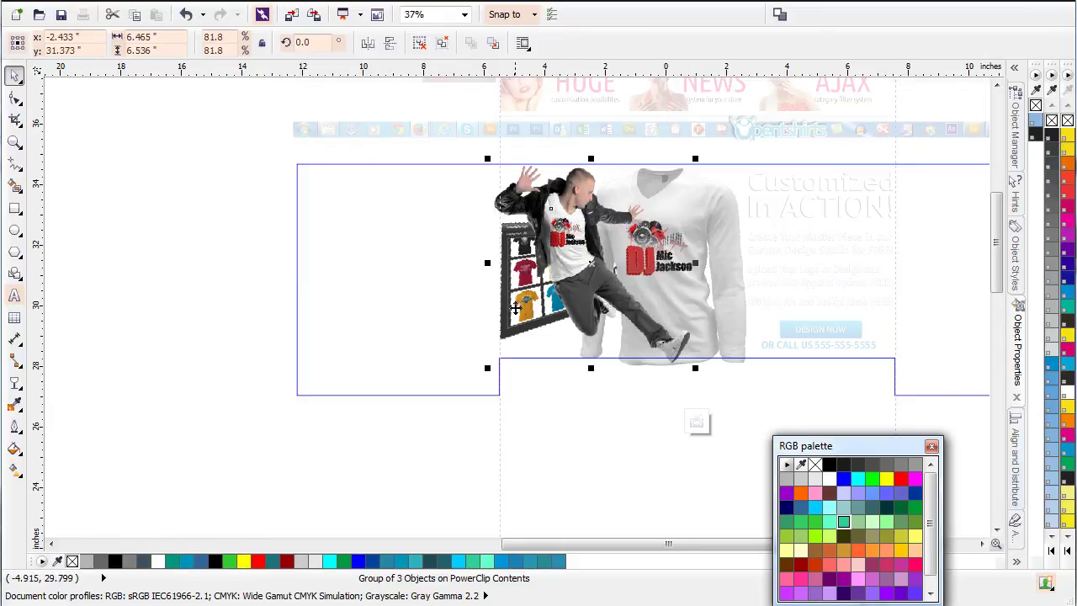
left_click(698, 422)
left_click(502, 397)
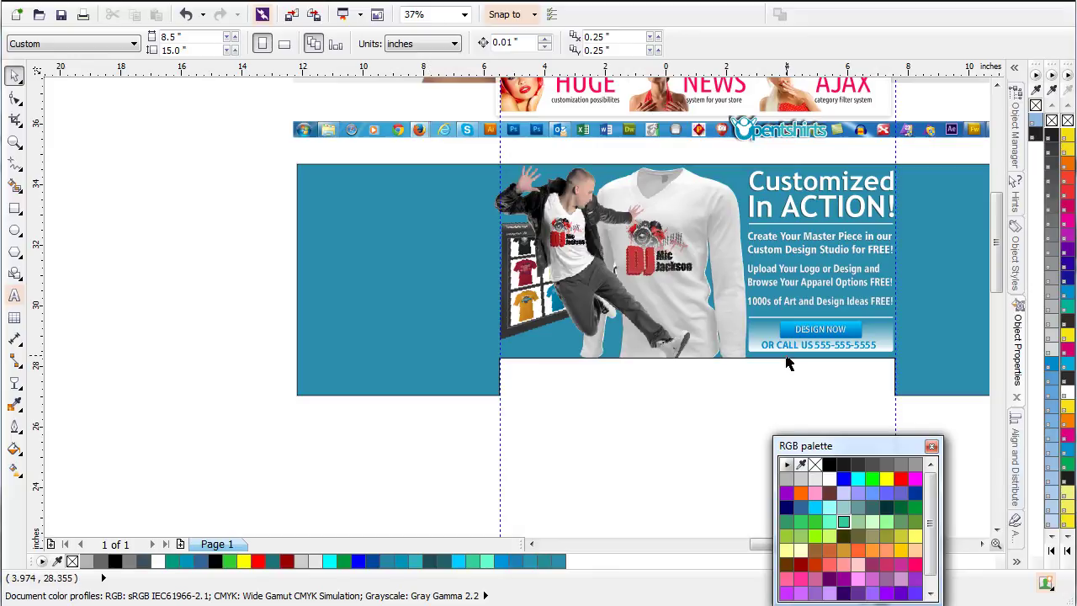
- Draw a rectangle about 29.2" by 8.1" across the lower part of the slider and fill it black
key("F3")
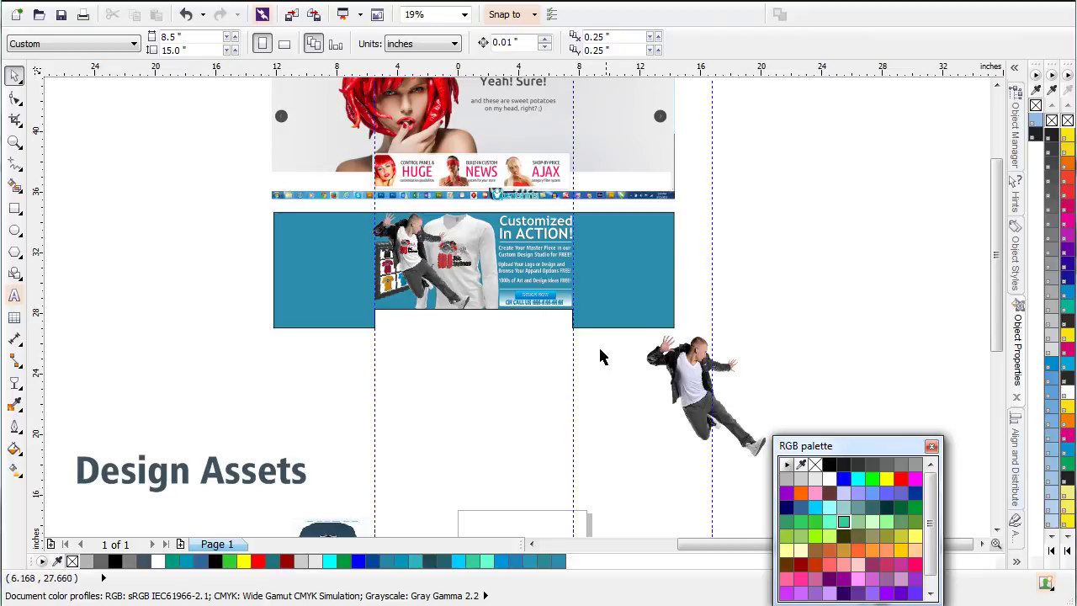
left_click(15, 207)
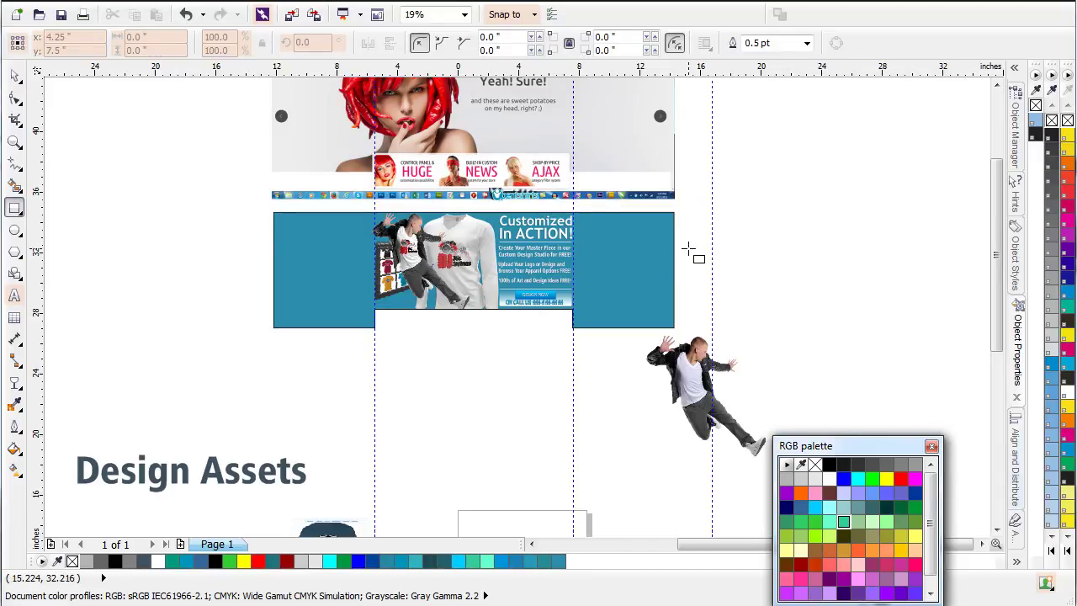
mouse_move(689, 247)
left_mouse_down()
mouse_move(464, 348)
mouse_move(246, 369)
left_mouse_up()
left_click(830, 464)
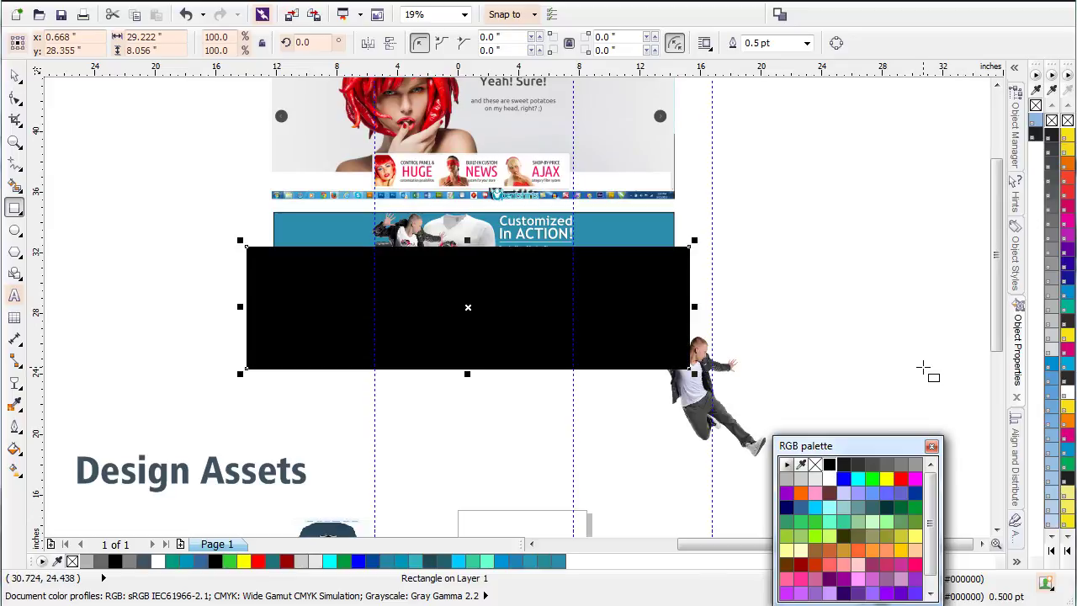
- Launch the Fashion Factory 3 plugin for the black rectangle, decline its update and display the system textures
right_click(576, 3)
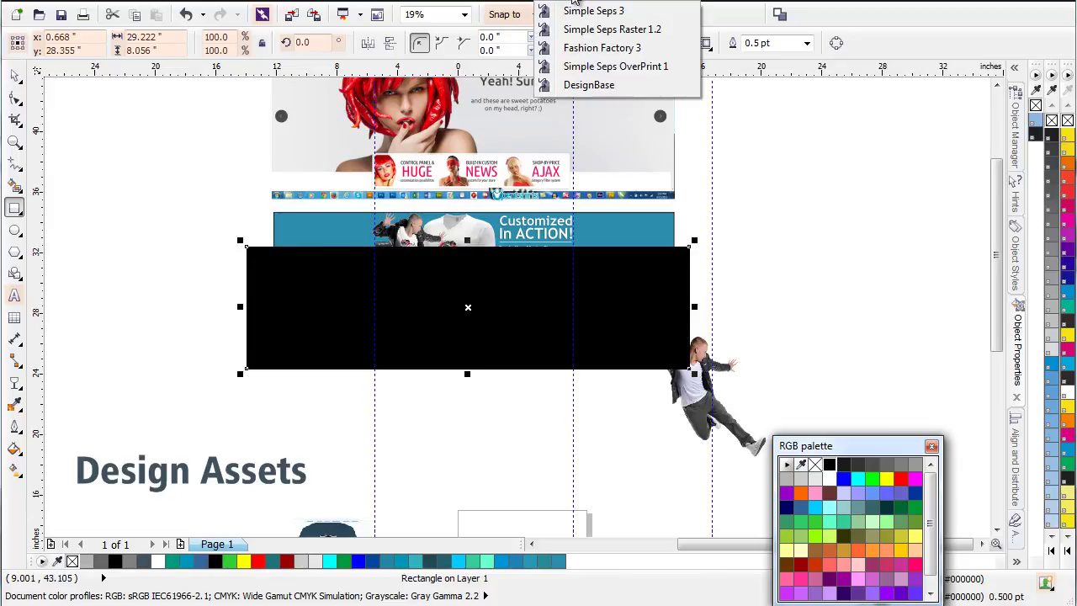
left_click(585, 44)
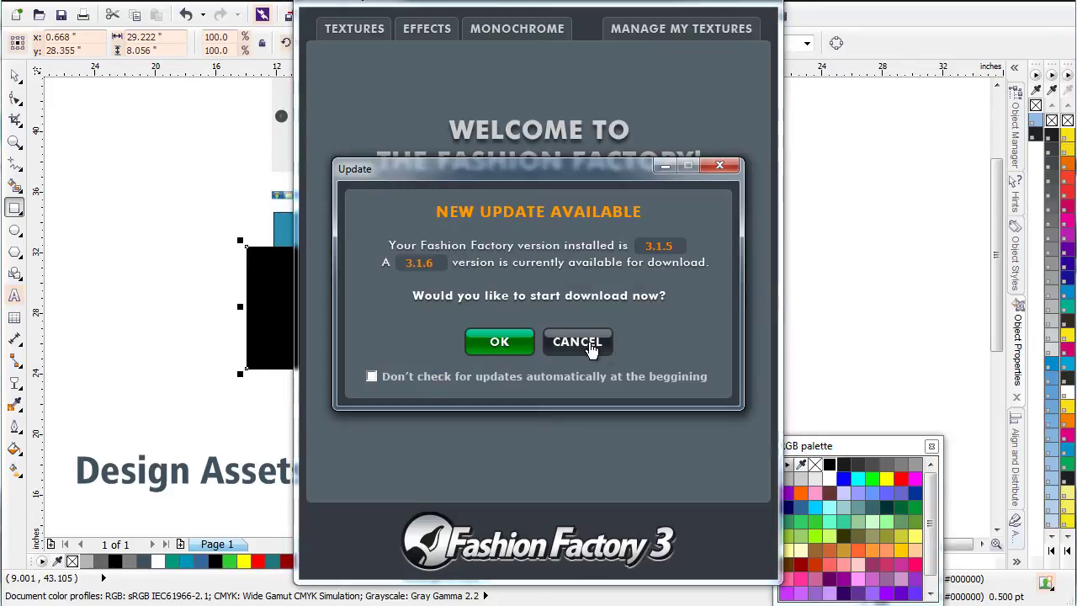
left_click(590, 346)
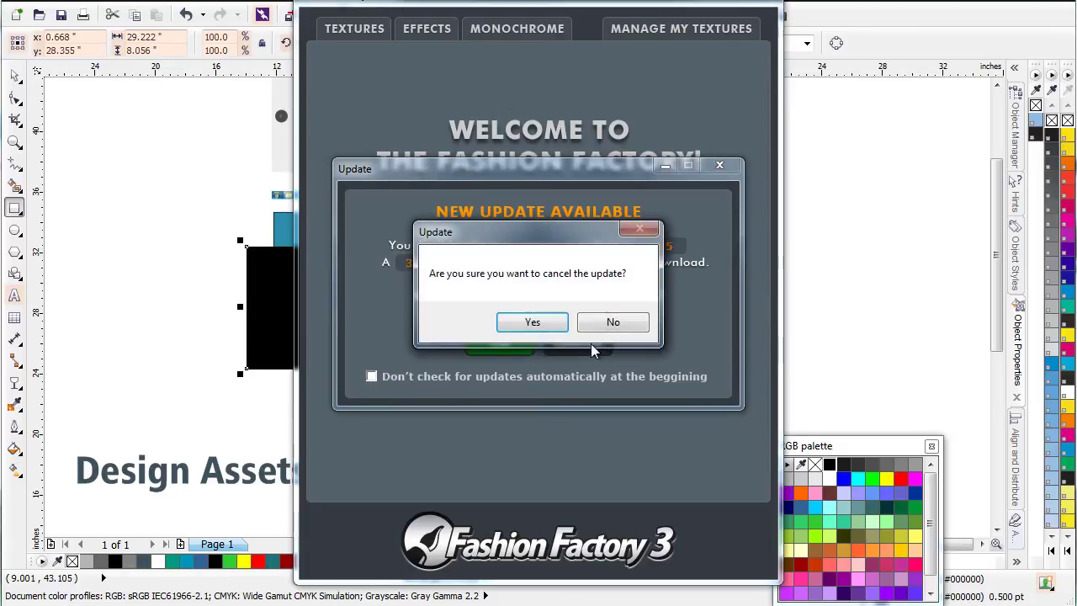
left_click(530, 320)
left_click(360, 23)
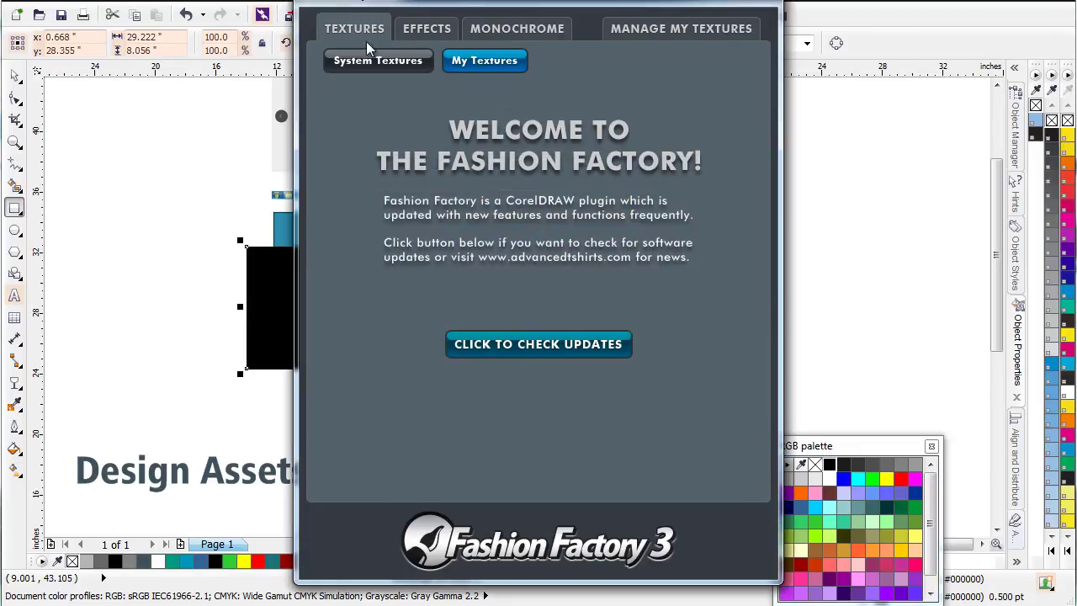
left_click(373, 64)
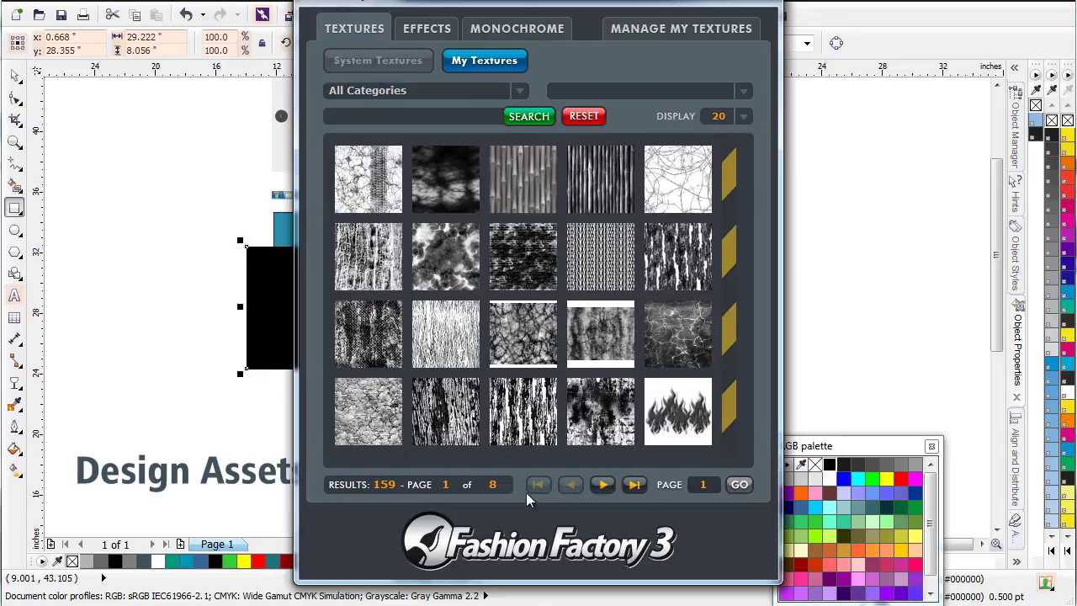
- Apply the Psychodelic Halftone Mambo texture to the black rectangle as a transparency and close the plugin
left_click(604, 486)
left_click(604, 486)
left_click(604, 486)
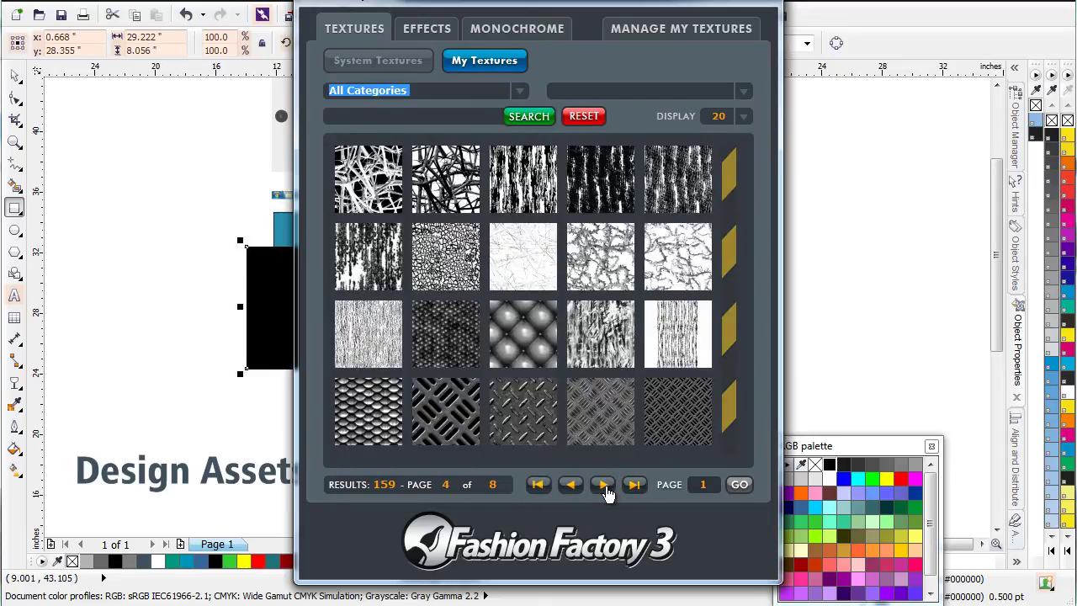
left_click(604, 486)
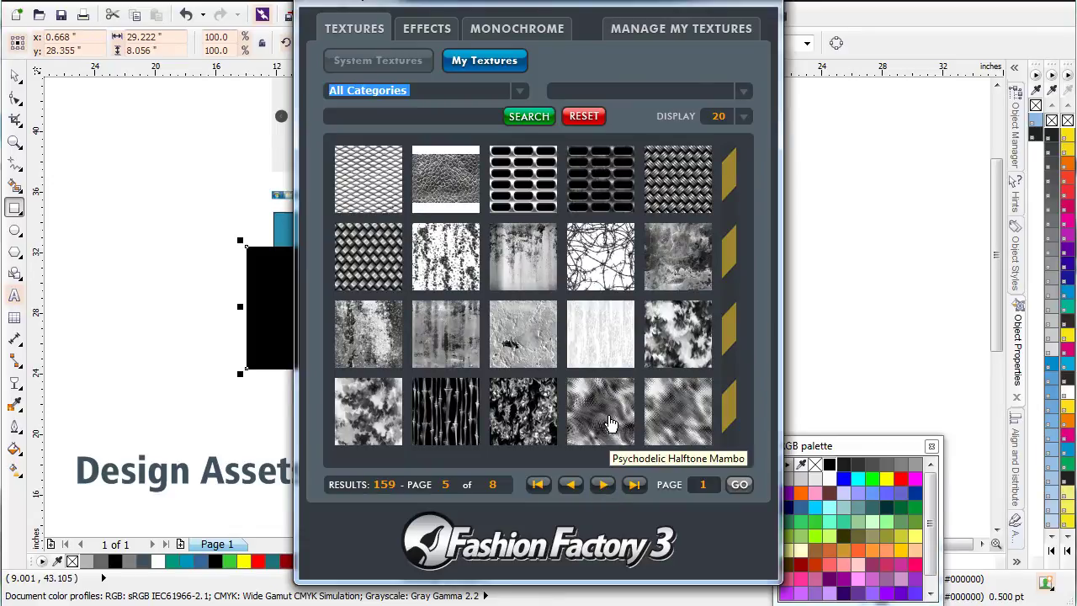
left_click(609, 423)
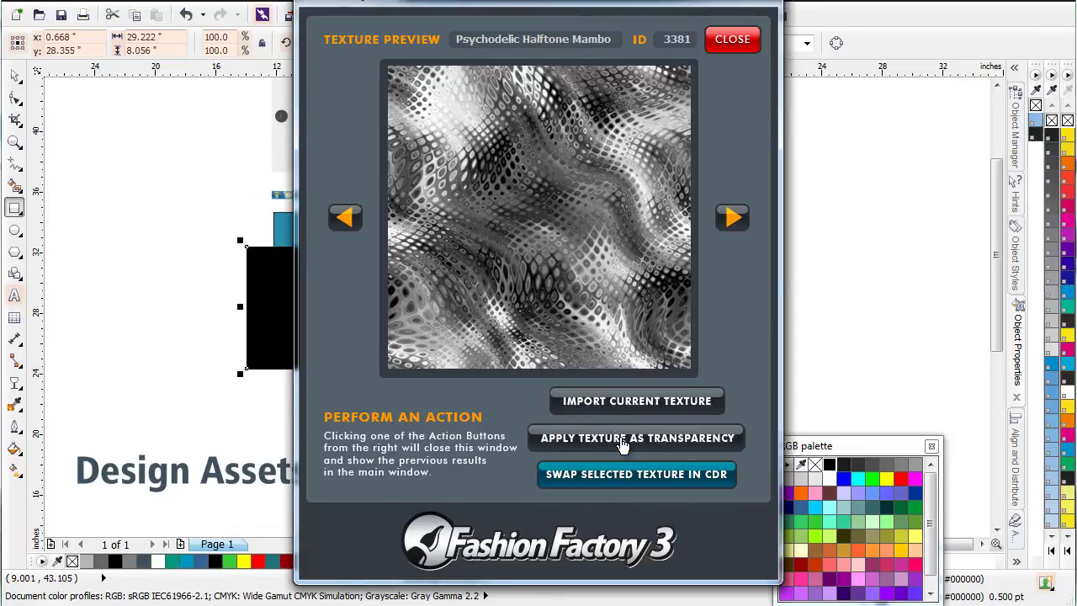
left_click(622, 440)
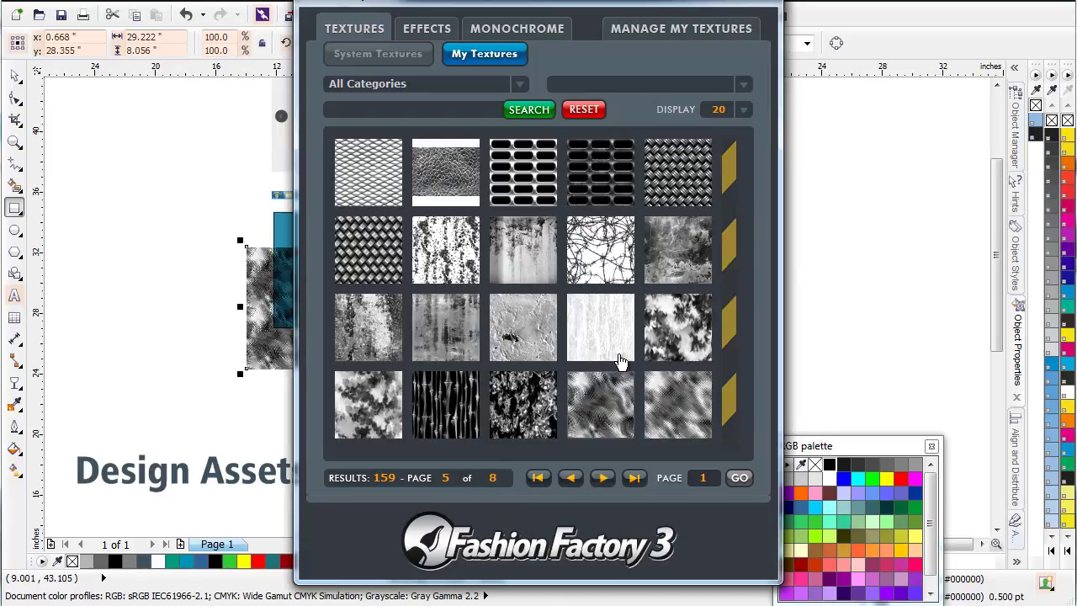
left_click(761, 3)
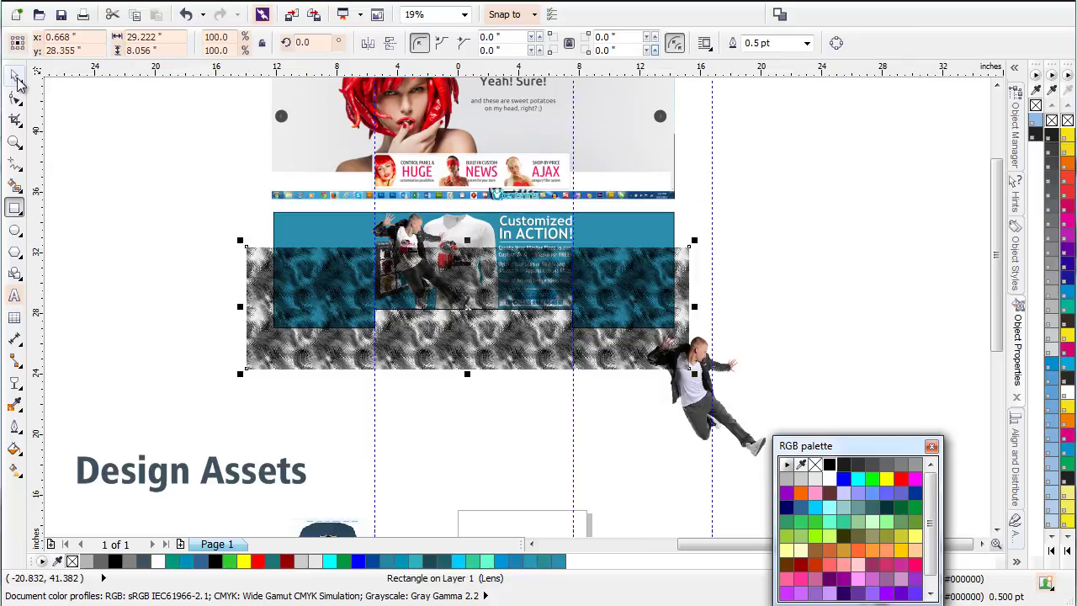
- Enlarge the rectangle's halftone pattern transparency tile to about twice its size and tilt it slightly
left_click(14, 75)
left_click(281, 358)
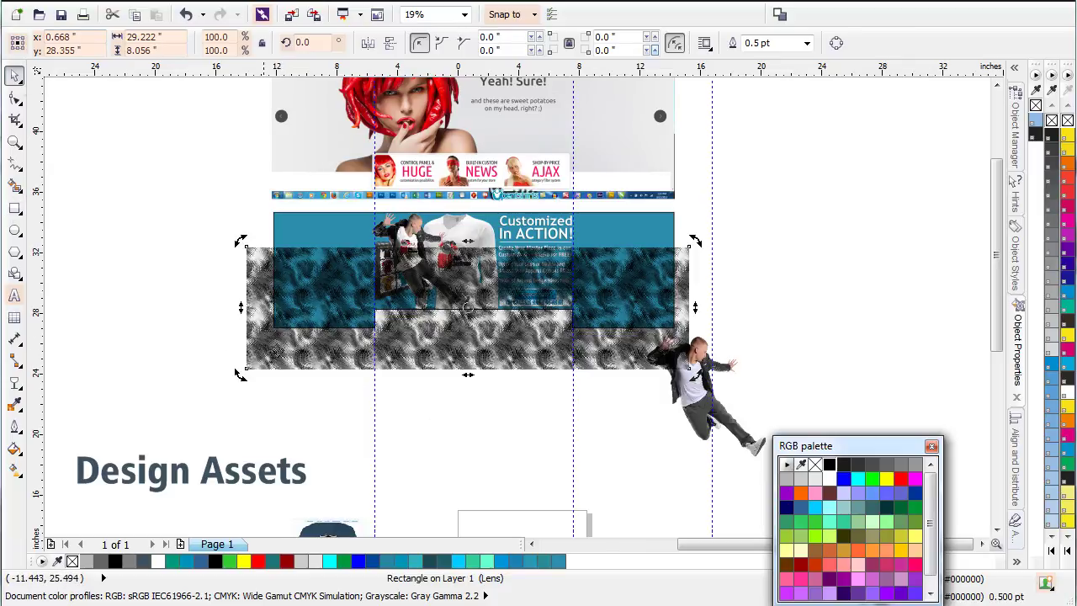
left_click(14, 383)
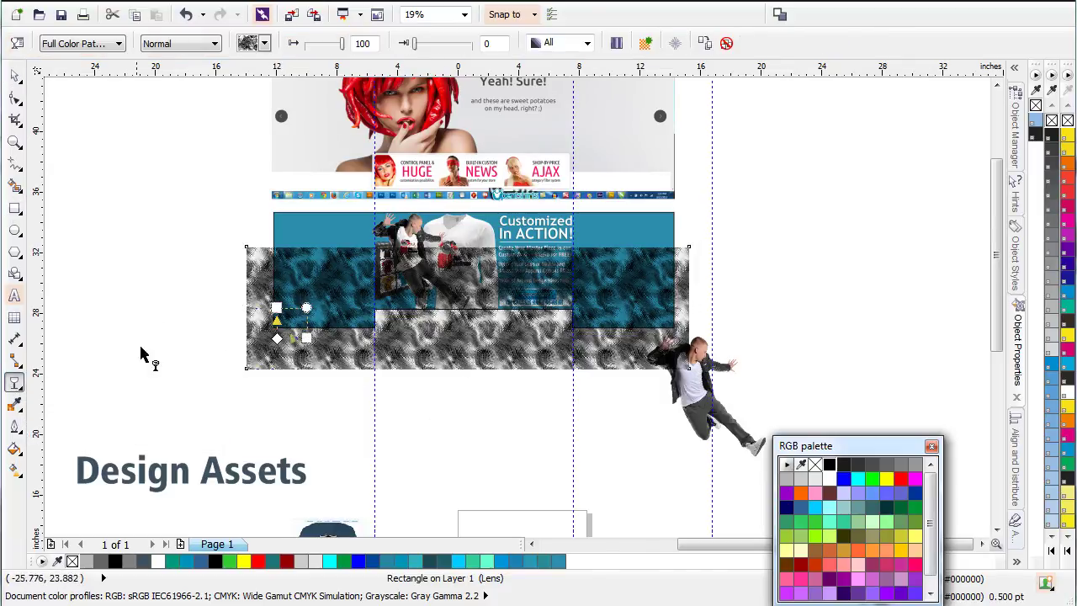
left_click_drag(307, 309, 368, 267)
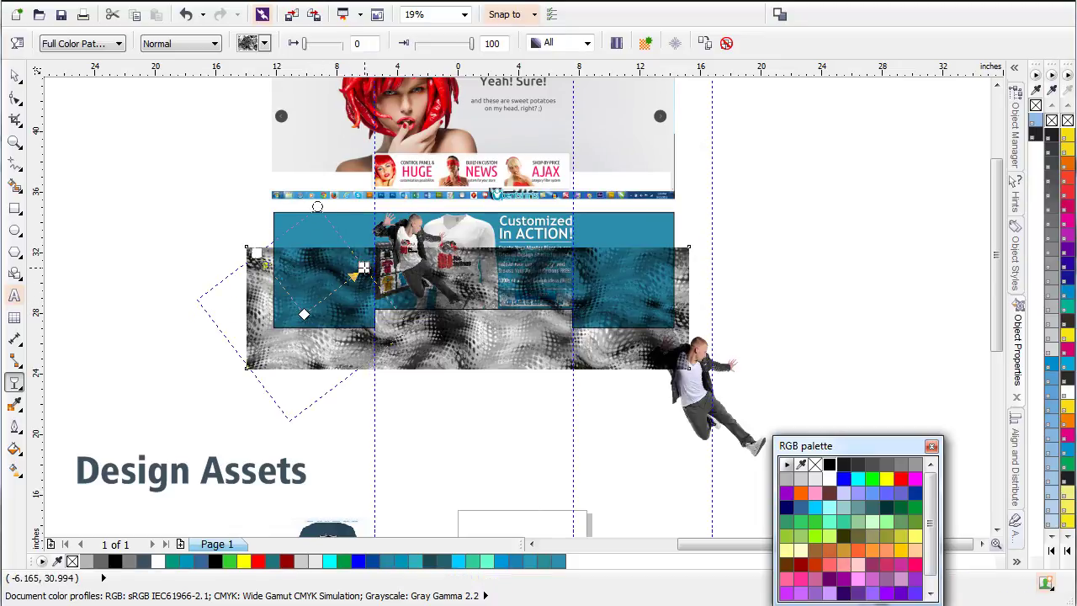
mouse_move(362, 267)
left_mouse_down()
mouse_move(337, 286)
mouse_move(350, 289)
mouse_move(360, 274)
left_mouse_up()
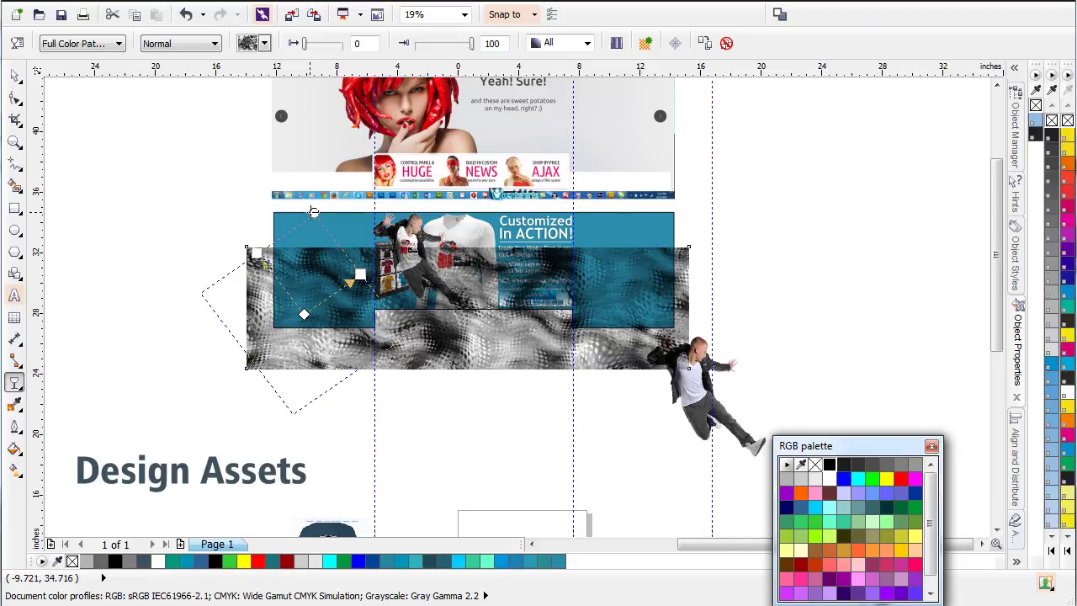
left_click_drag(313, 211, 370, 252)
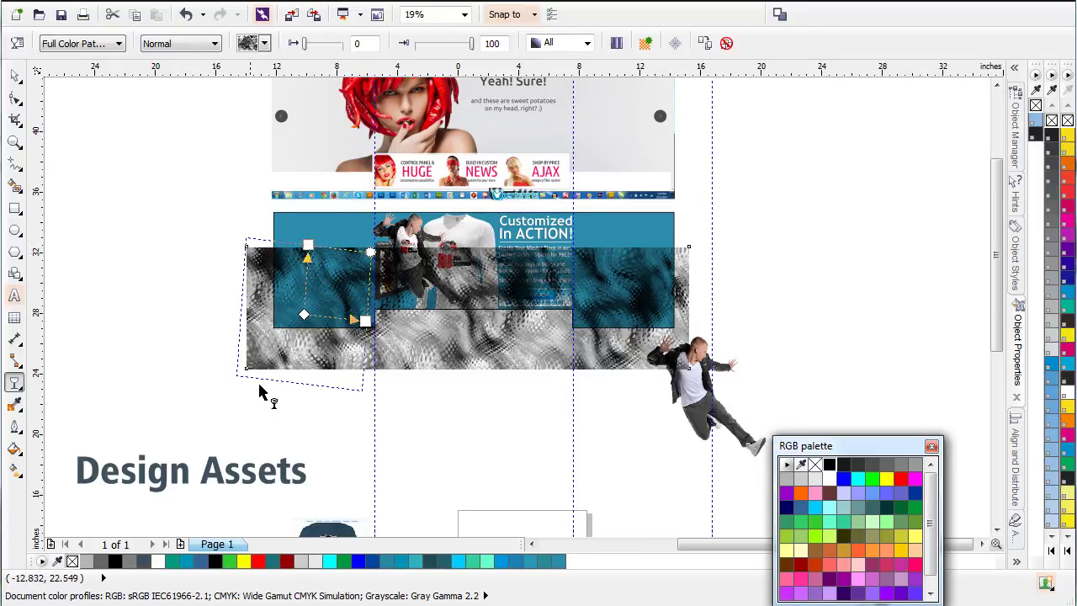
- Fill the textured rectangle white and convert it to a 150 dpi RGB bitmap with anti-aliasing and a transparent background
left_click(18, 78)
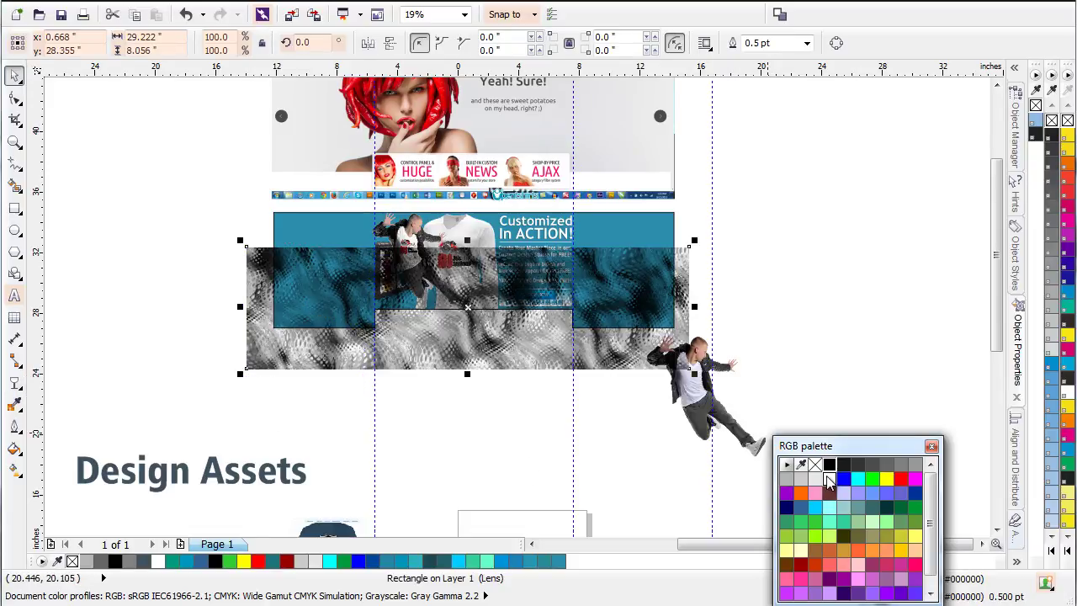
left_click(828, 479)
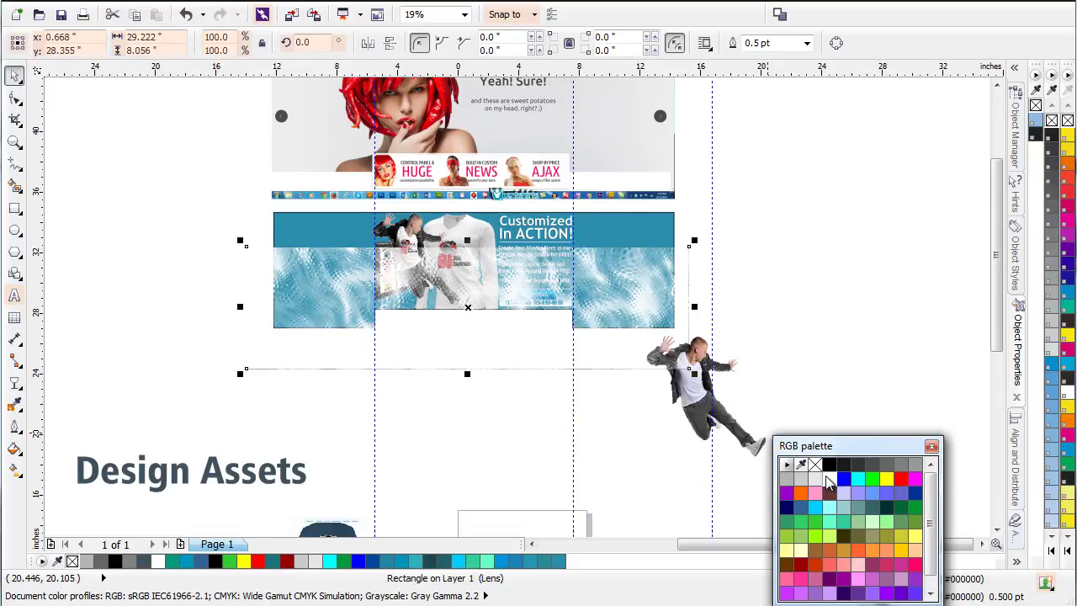
left_click(305, 2)
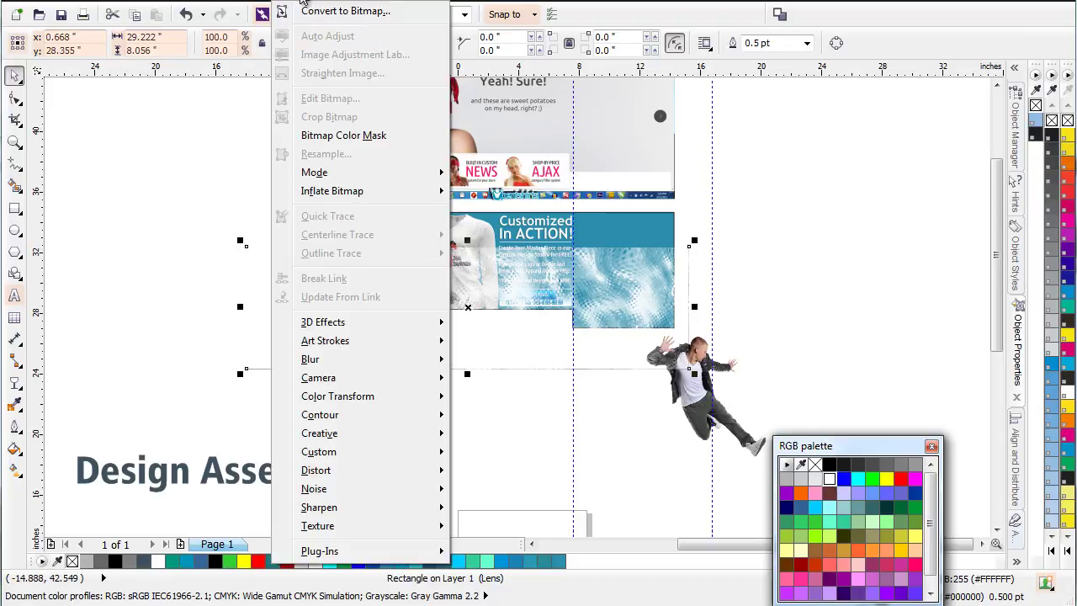
left_click(308, 10)
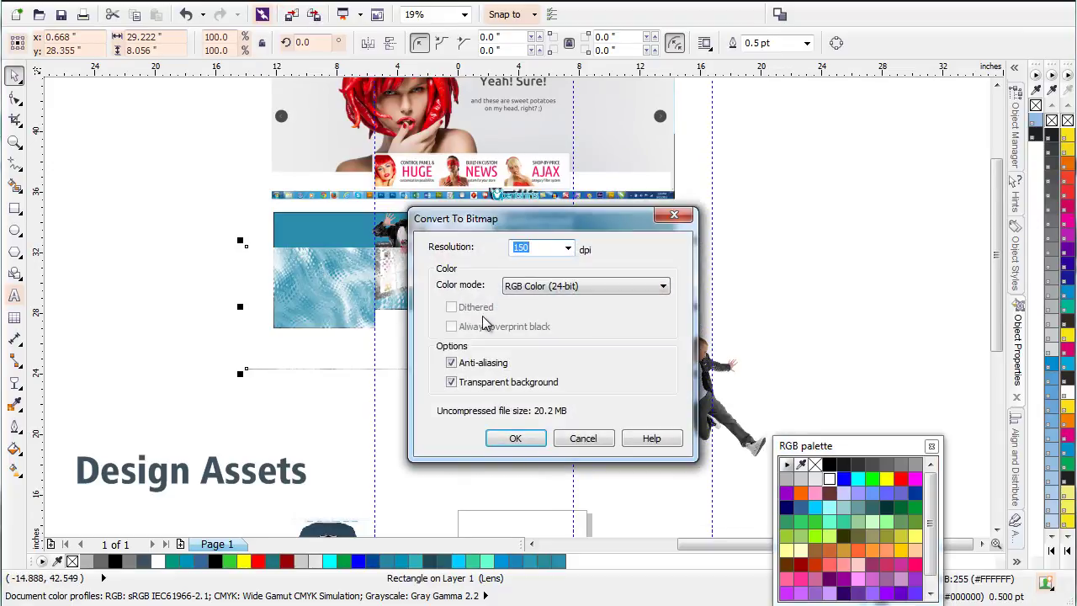
left_click(515, 438)
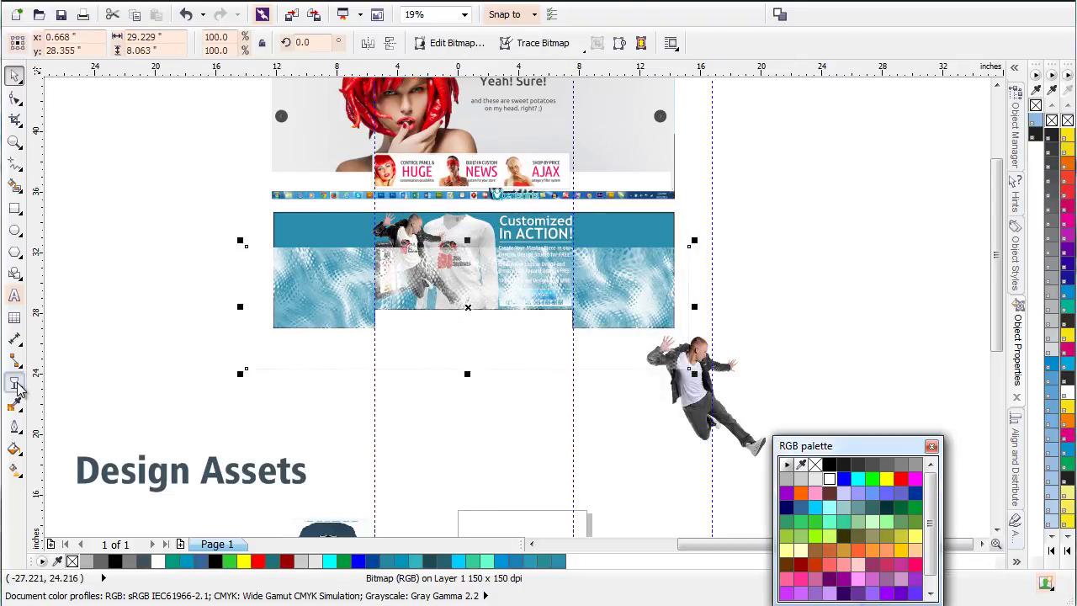
- Apply a 90° linear transparency to the texture bitmap so it fades out upward from the slider's lower edge
left_click(16, 384)
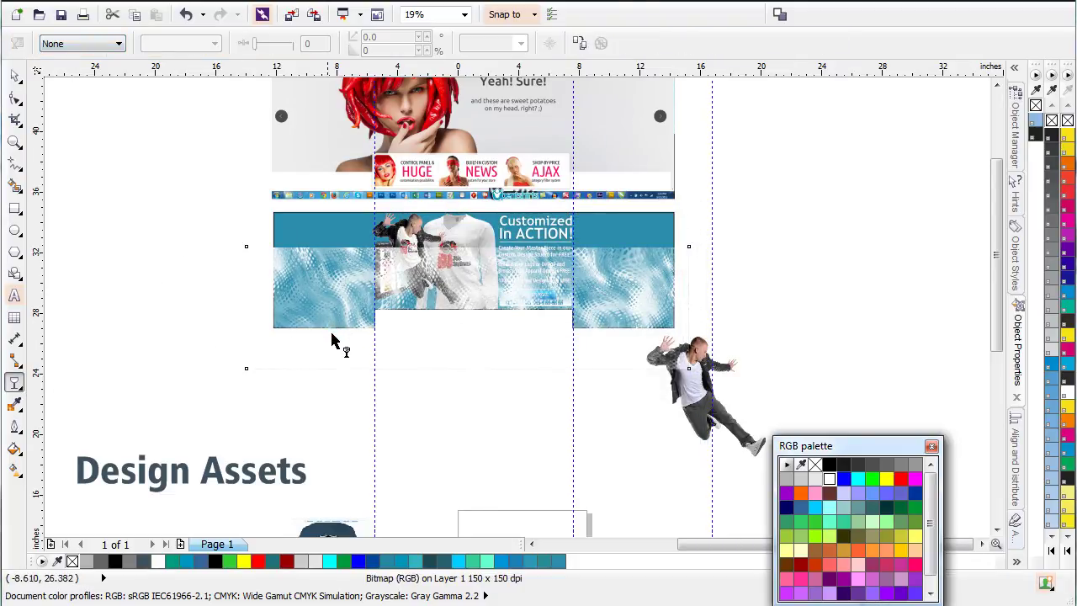
left_click_drag(326, 338, 326, 273)
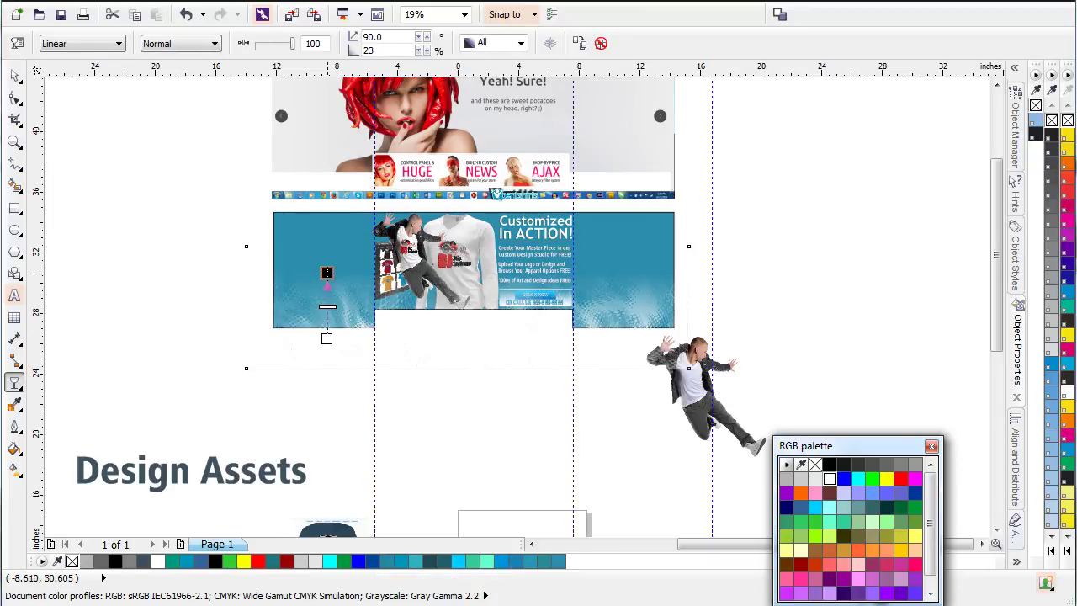
- Reposition the faded halftone texture bitmap and PowerClip it inside the notched blue slider shape
left_click(14, 75)
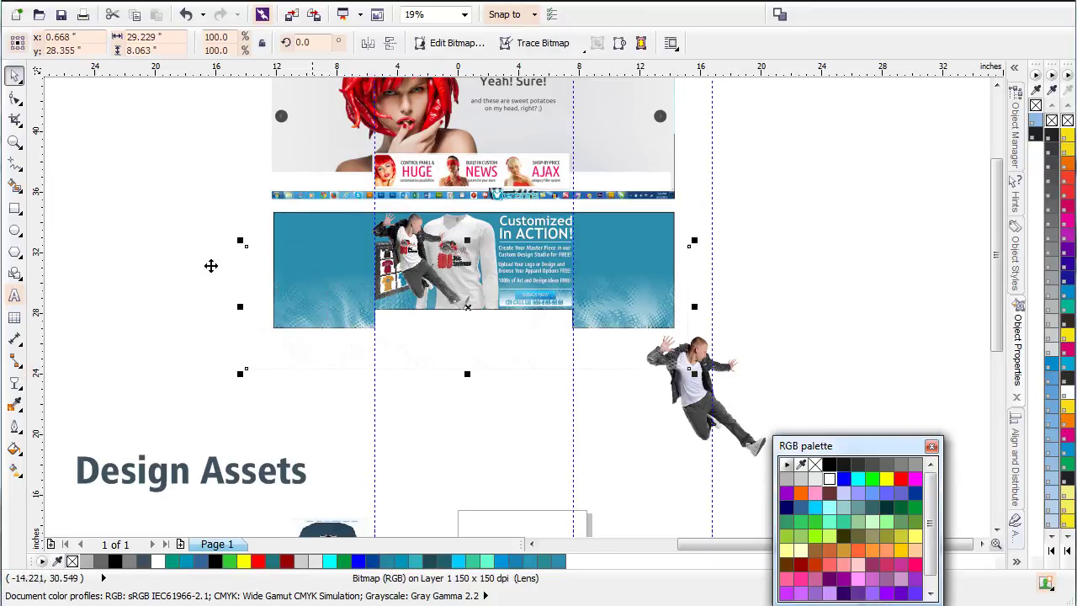
left_click_drag(314, 353, 315, 340)
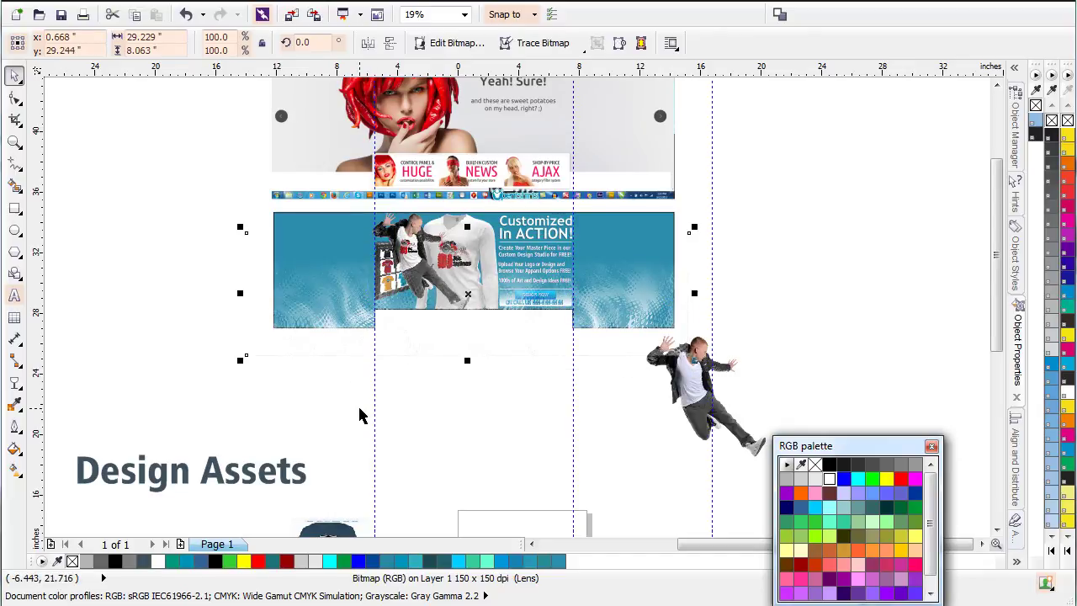
left_click_drag(337, 322, 336, 289)
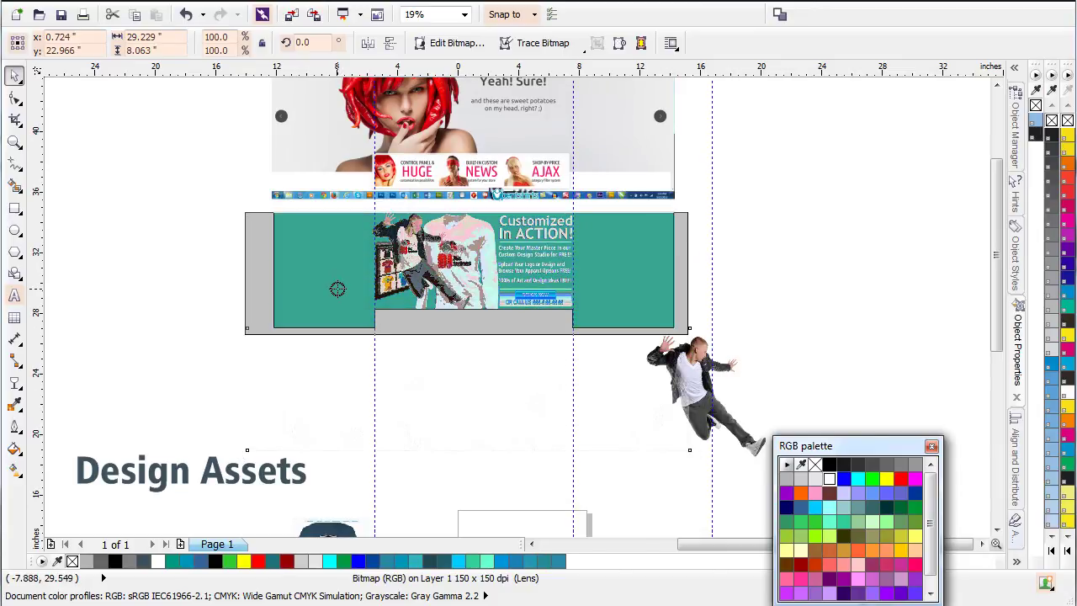
left_click_drag(337, 288, 337, 289)
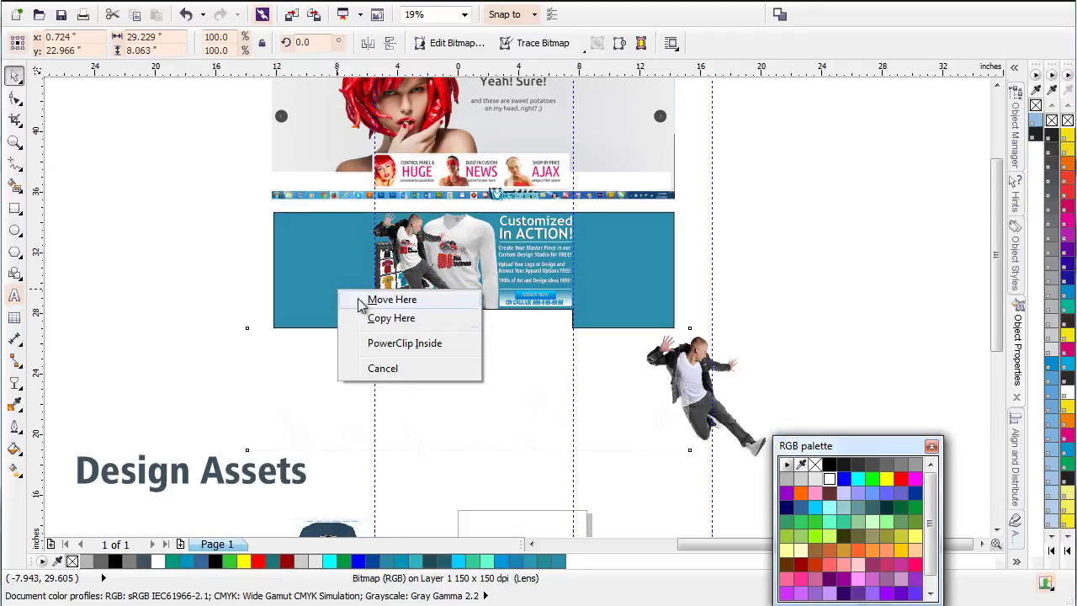
left_click(389, 344)
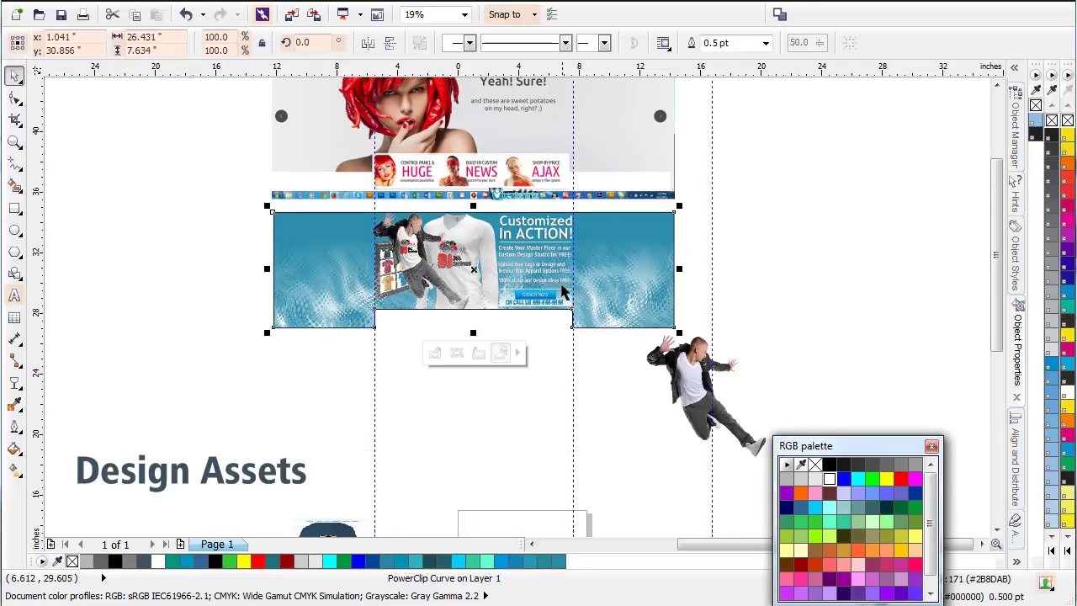
- Edit the slider's PowerClip contents, sending the texture bitmap to the back of the layer and shifting it slightly downward, and finish editing
left_click(435, 354)
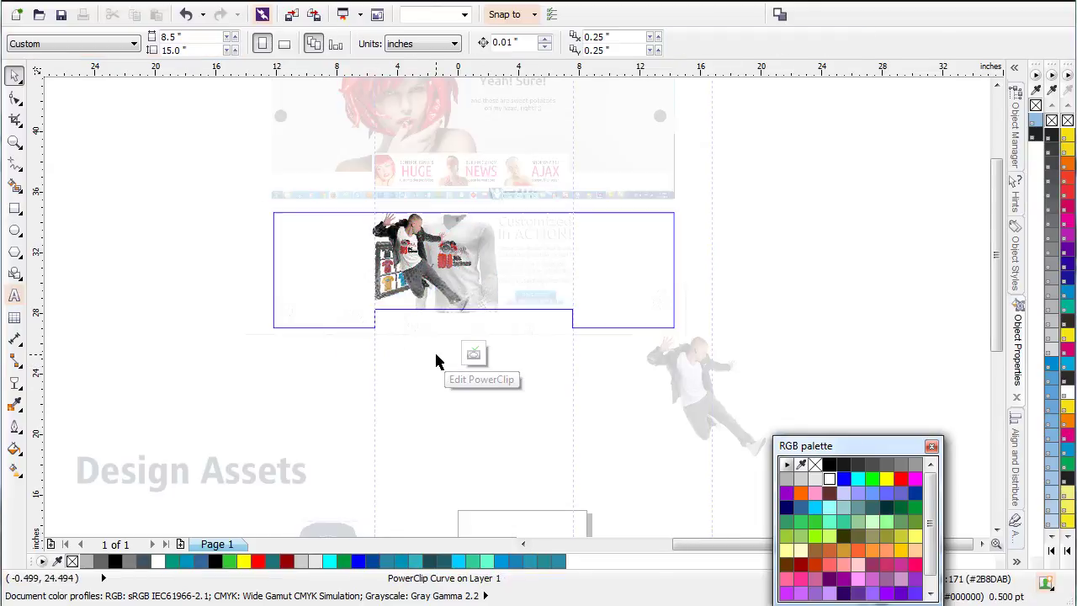
left_click(612, 302)
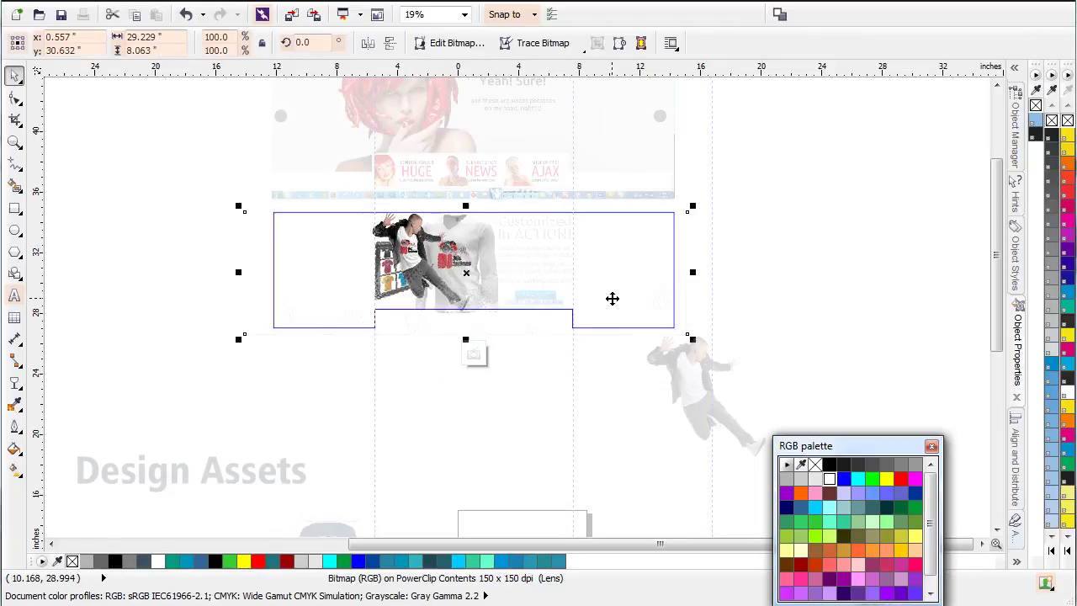
right_click(613, 301)
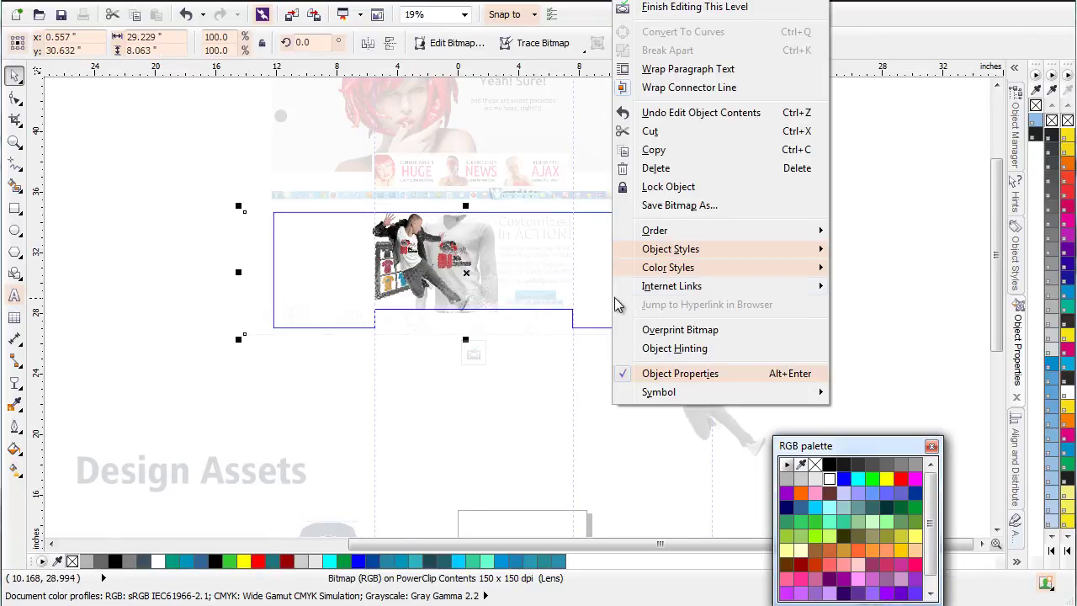
mouse_move(774, 233)
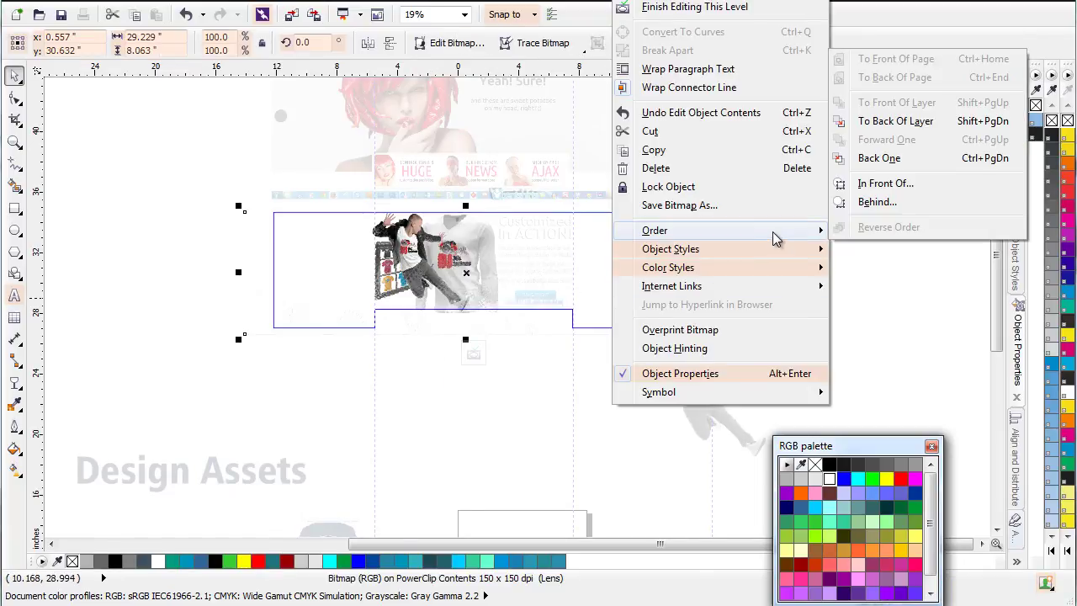
left_click(923, 128)
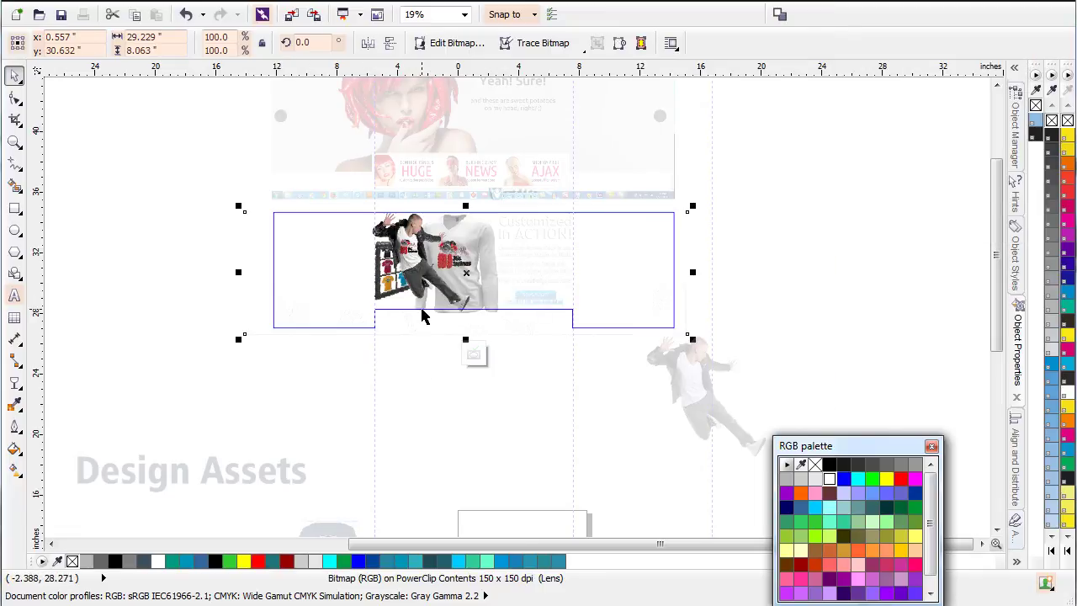
scroll(422, 316, "up", 2)
left_click_drag(517, 331, 514, 355)
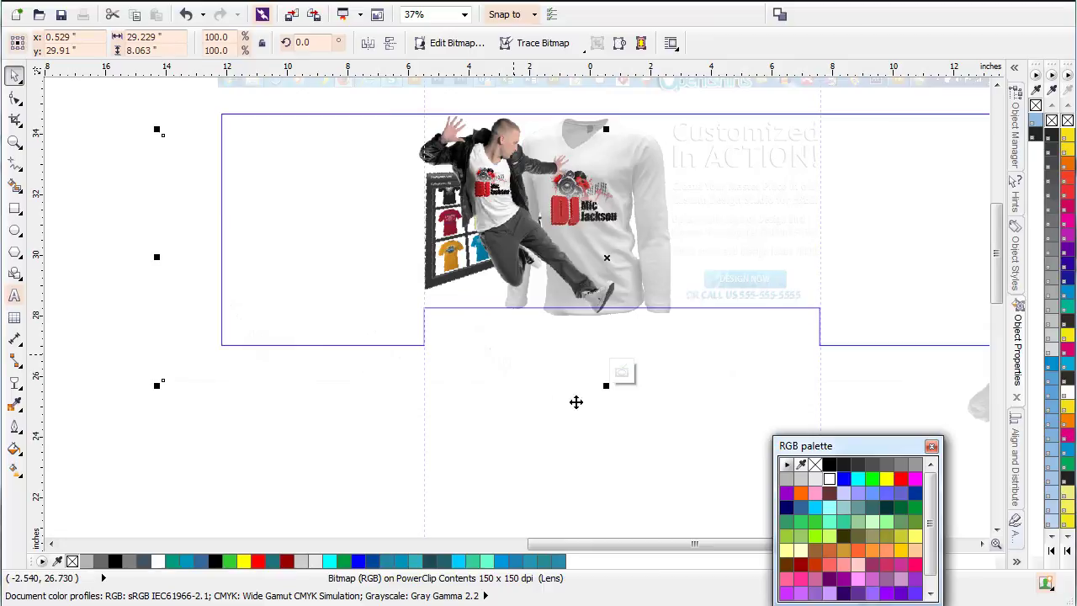
left_click(621, 374)
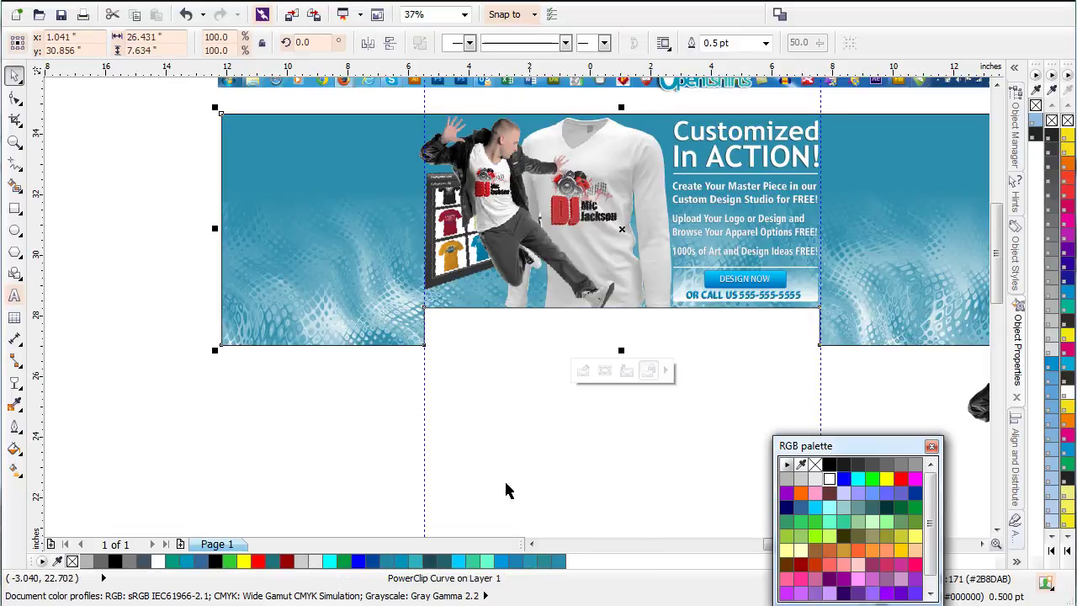
- Compare the slider with the finished reference graphic and remove the outline from the notched slider shape
scroll(546, 500, "down", 2)
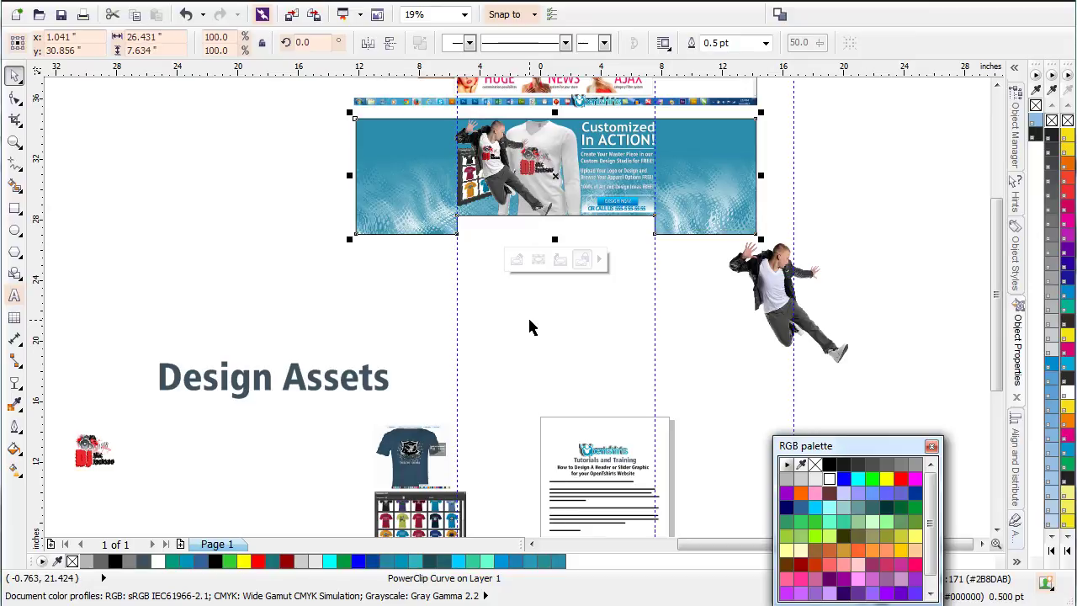
scroll(554, 206, "up", 2)
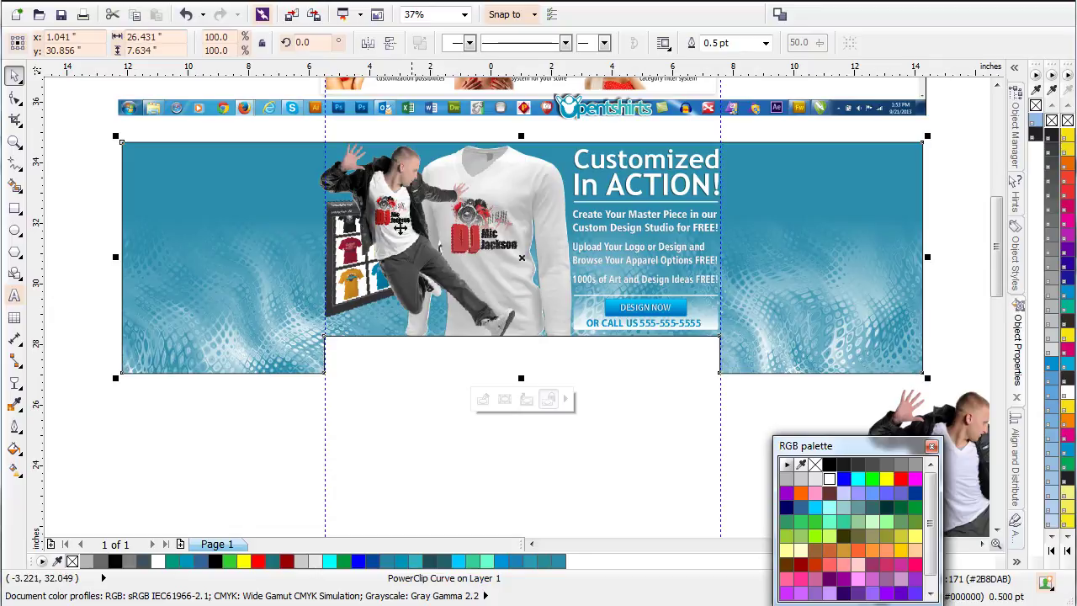
scroll(429, 344, "down", 5)
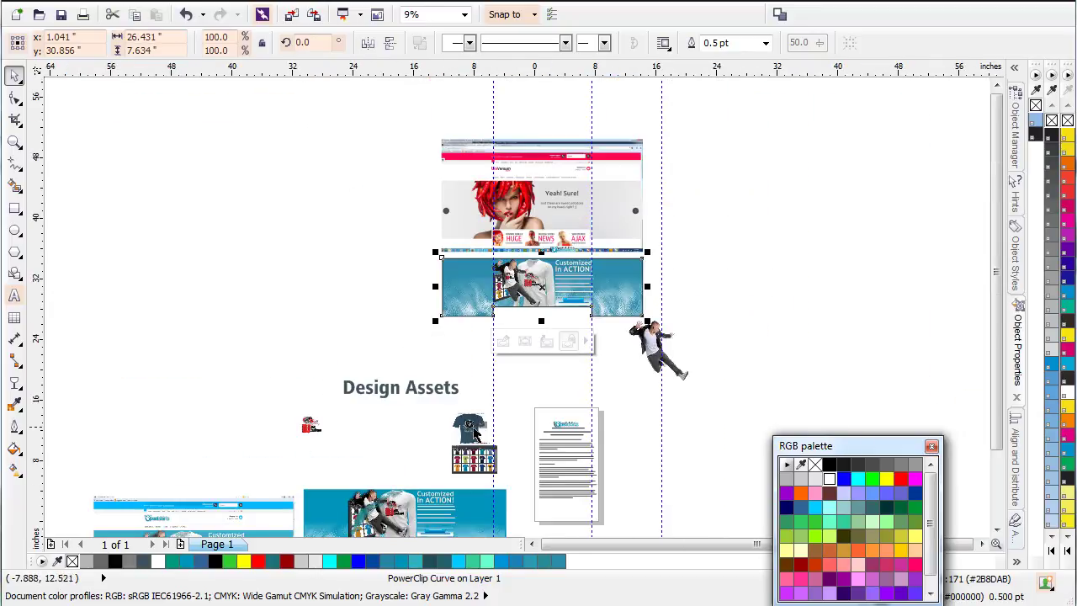
scroll(484, 373, "up", 3)
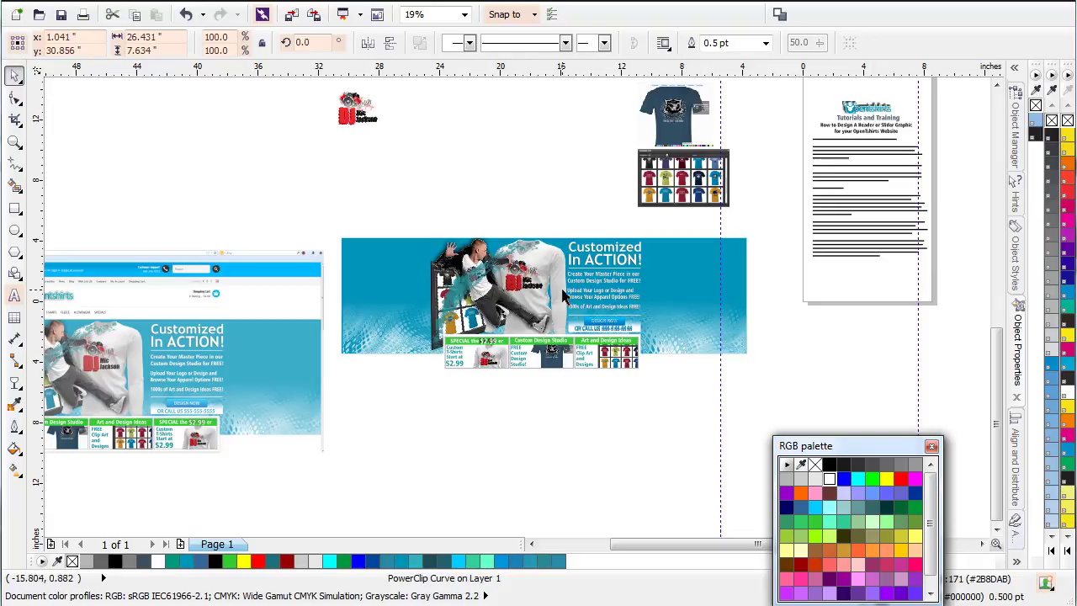
scroll(568, 290, "down", 3)
scroll(636, 224, "up", 2)
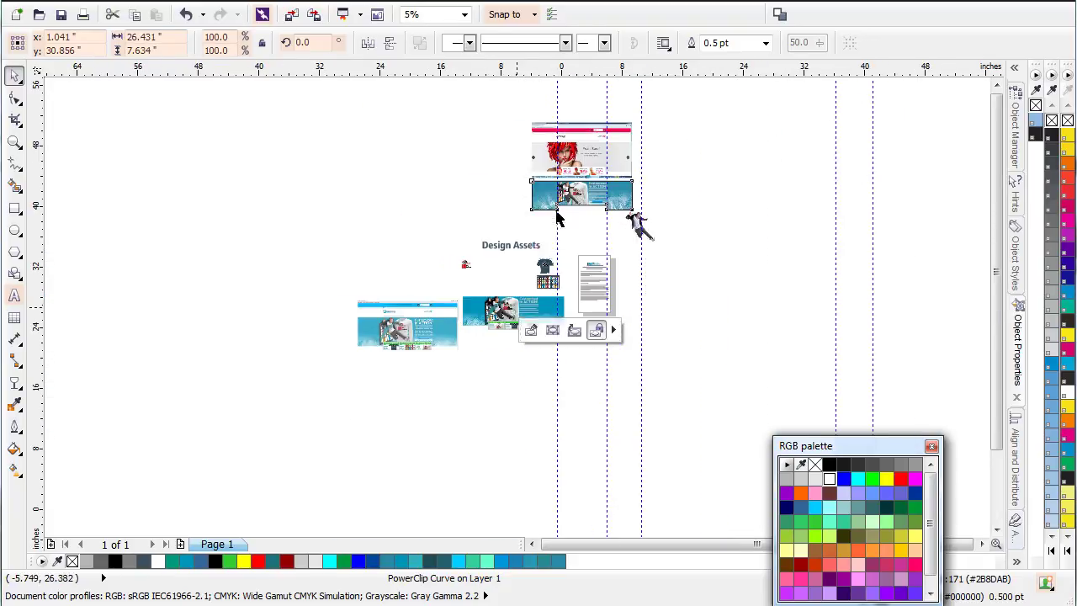
scroll(520, 297, "up", 2)
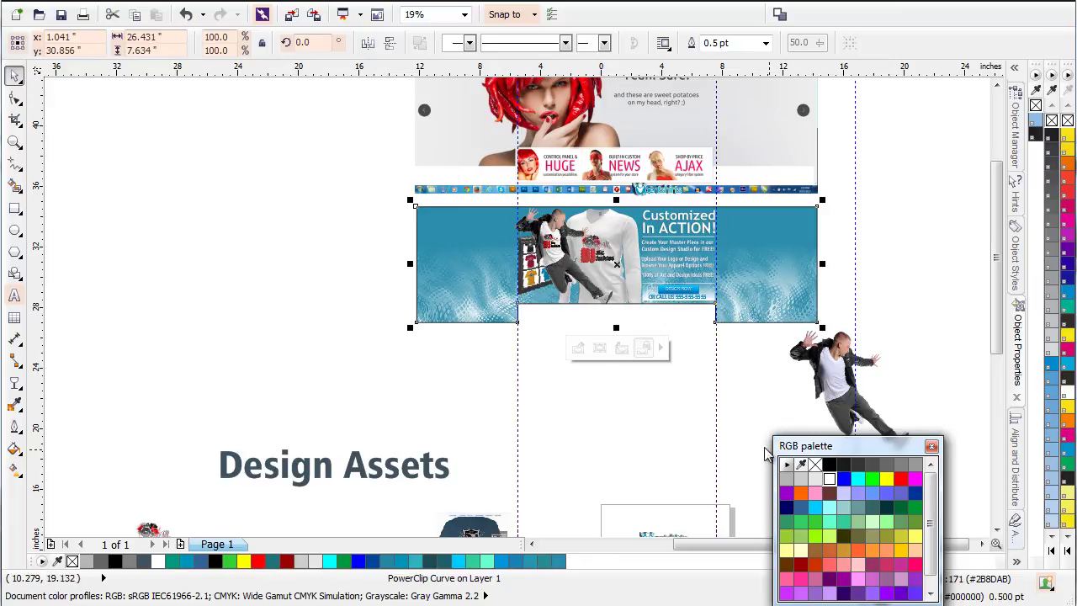
right_click(816, 466)
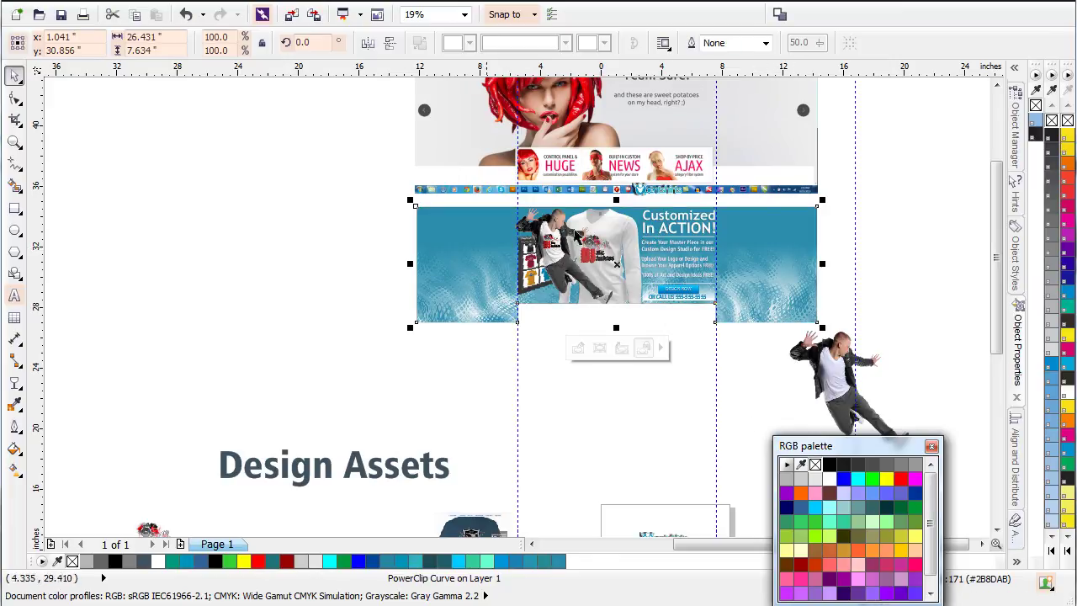
- Load the Heavy Splats folder from Brush Pack 2 for the Artistic Media brush and switch the brush category to Custom
left_click(21, 169)
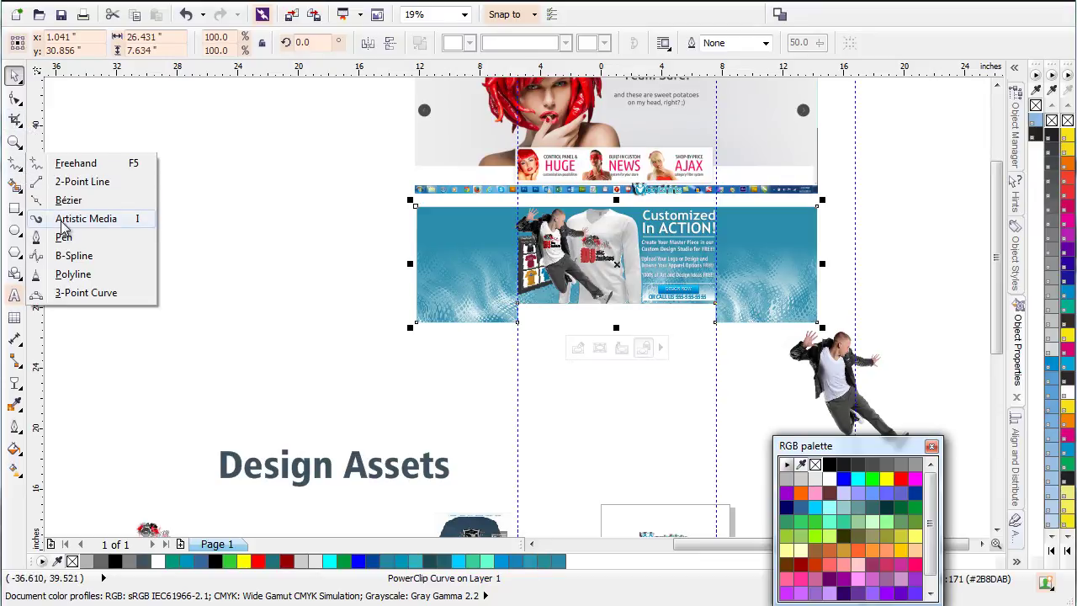
left_click(148, 215)
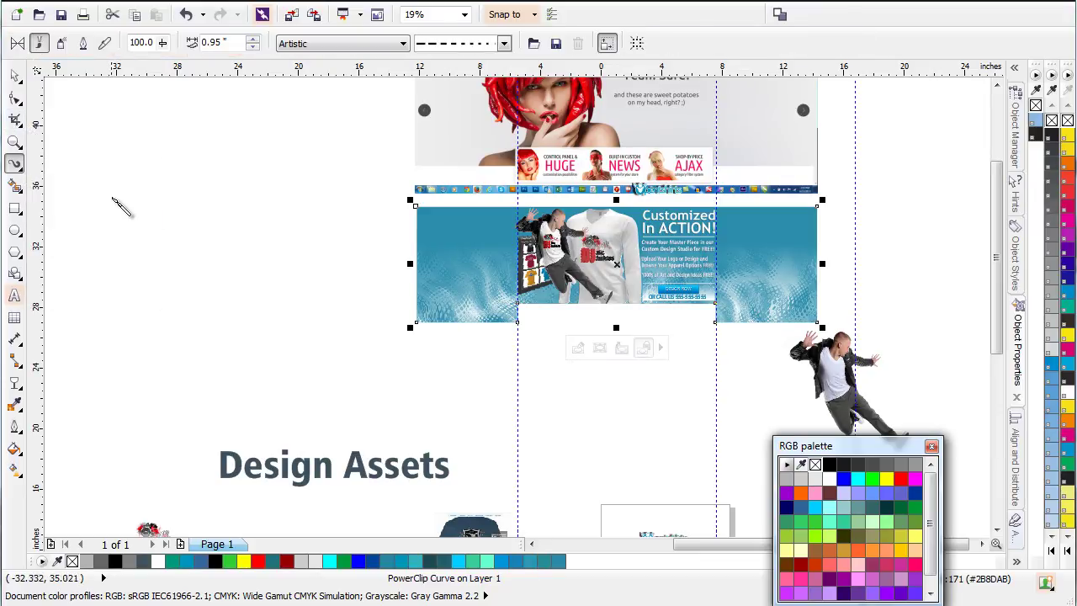
left_click(534, 43)
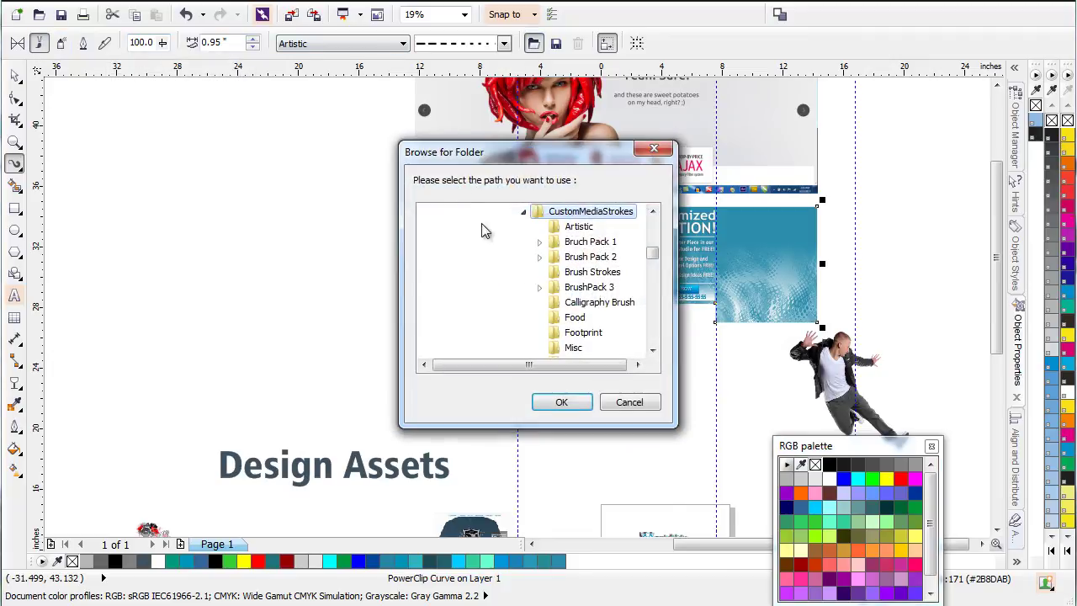
left_click(539, 256)
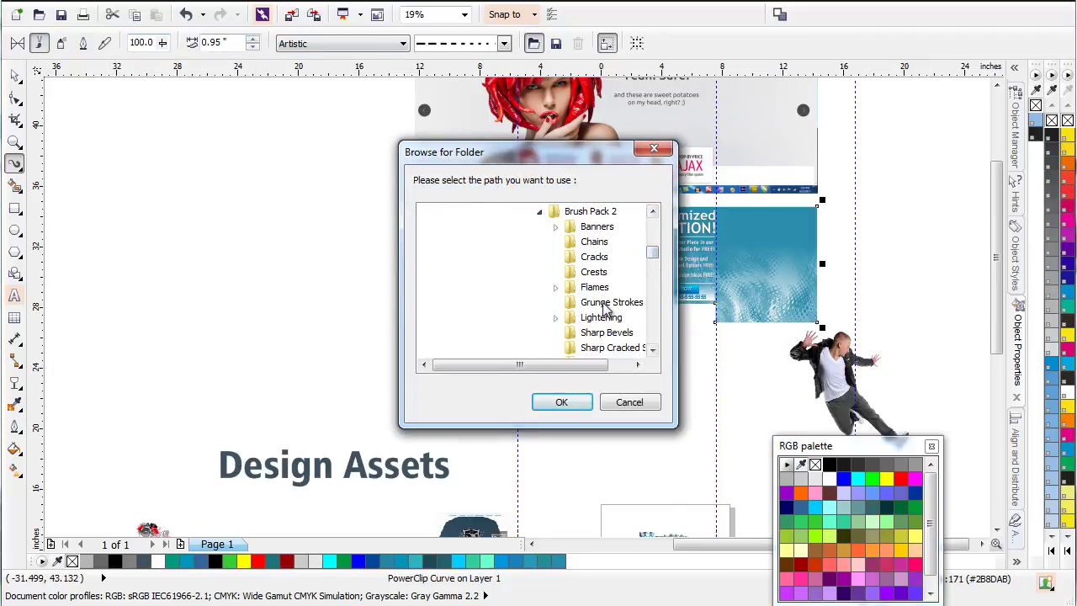
left_click(654, 353)
left_click(654, 353)
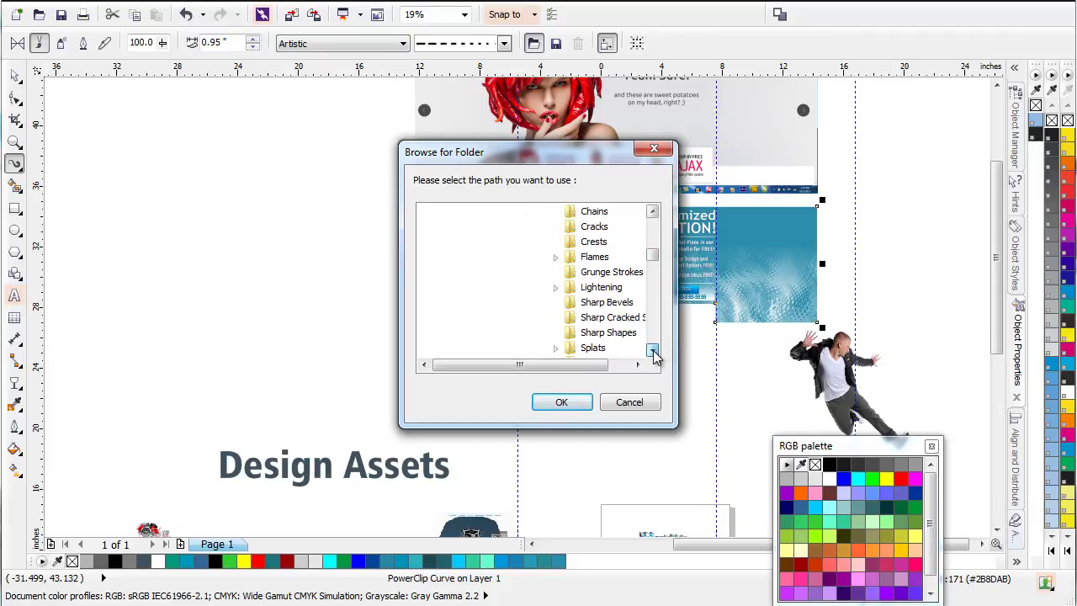
left_click(654, 353)
left_click(655, 353)
left_click(556, 319)
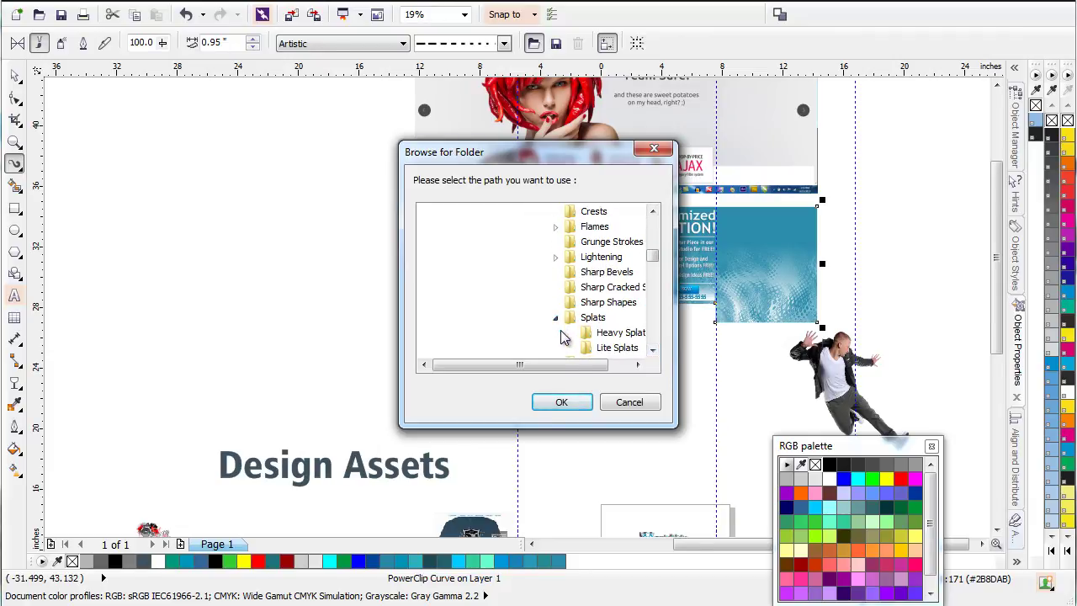
left_click(593, 335)
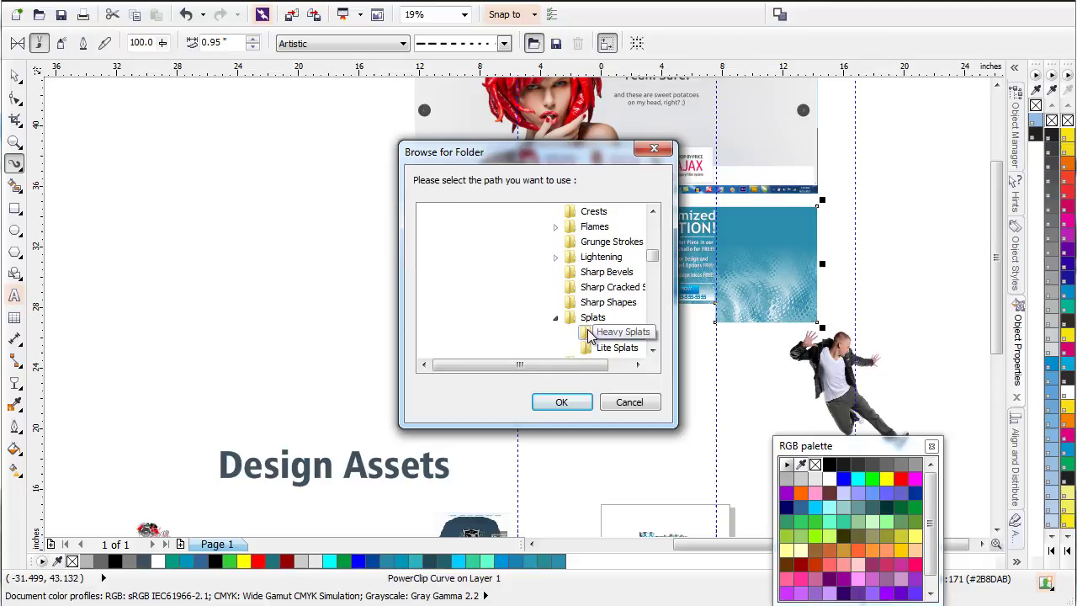
left_click(571, 403)
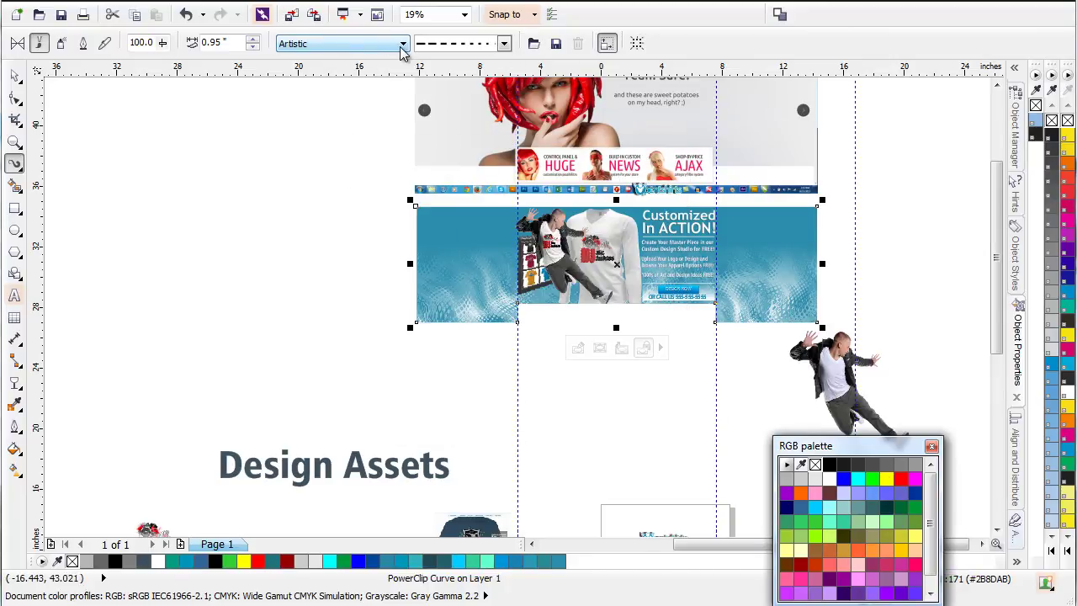
left_click(403, 44)
left_click(386, 62)
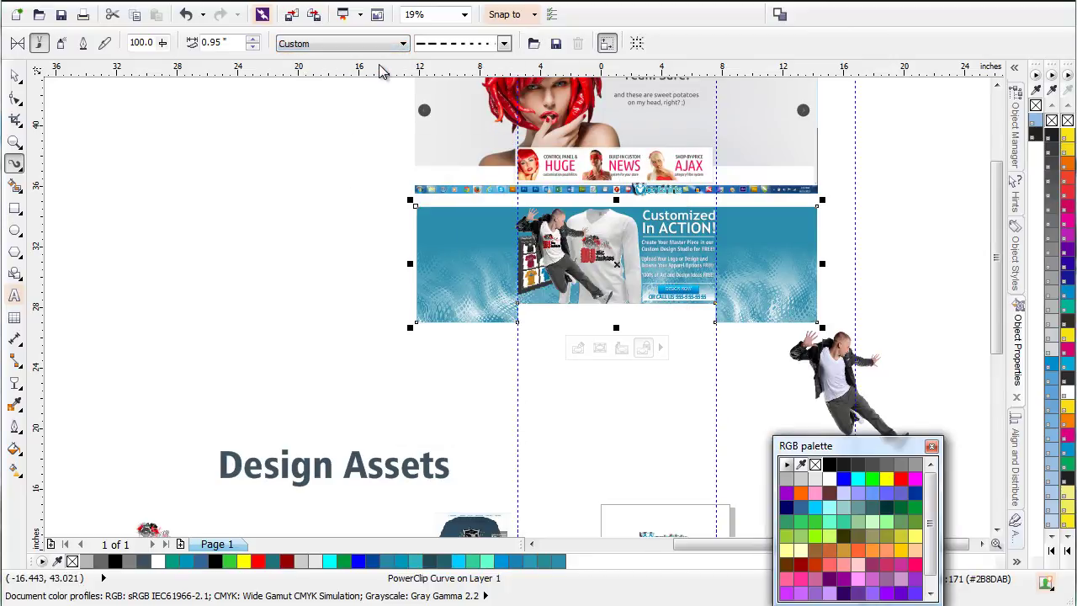
- With nothing selected, choose the sixth splat stroke and paint a diagonal brush stroke from below the slider's lower-left corner up to its upper edge
left_click(503, 44)
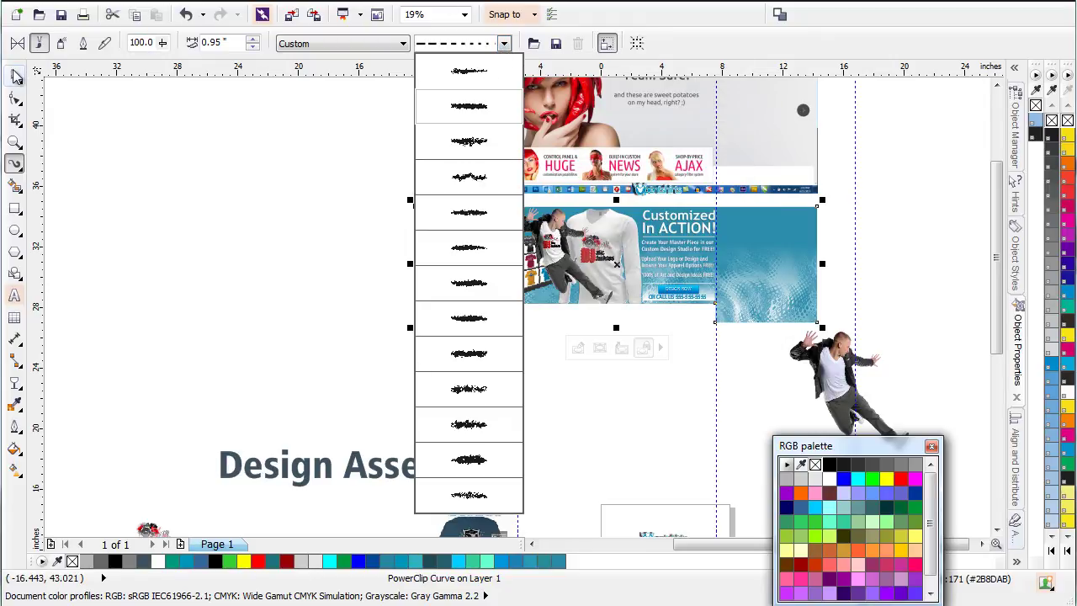
left_click(34, 88)
key("Escape")
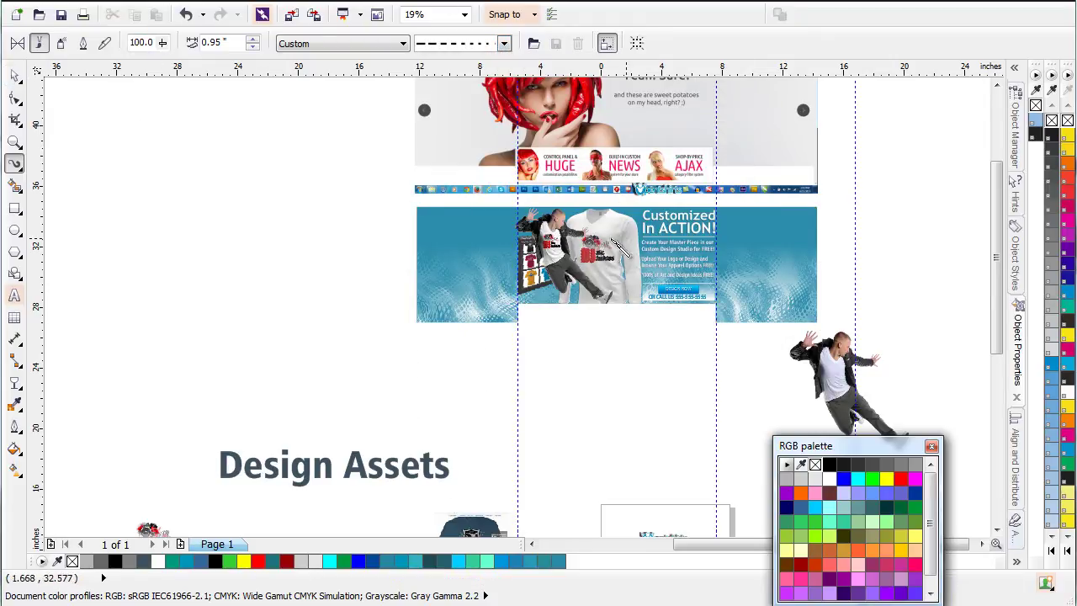
left_click(503, 44)
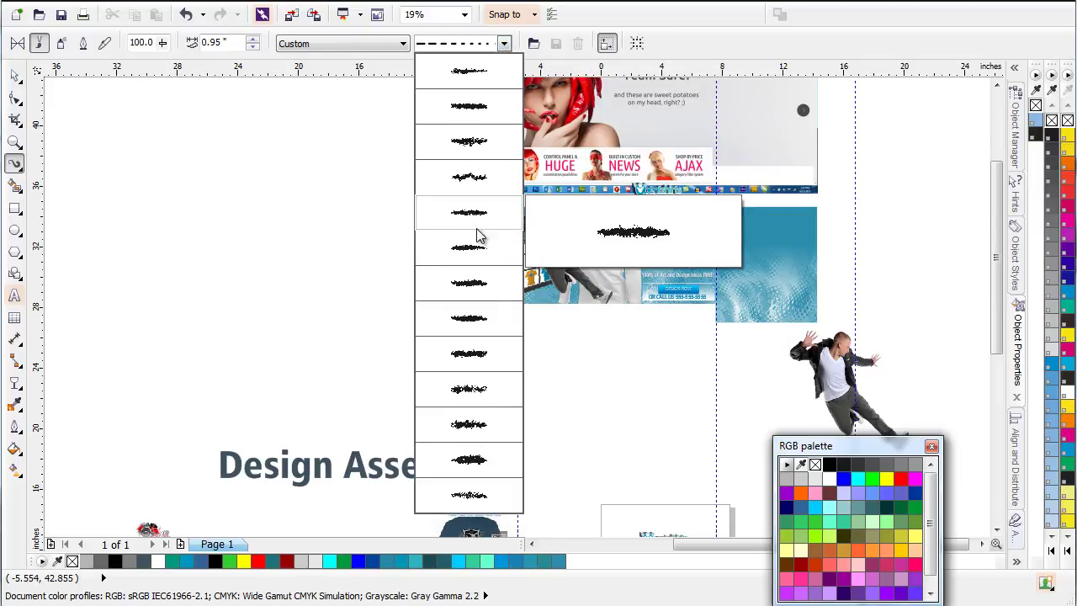
left_click(476, 248)
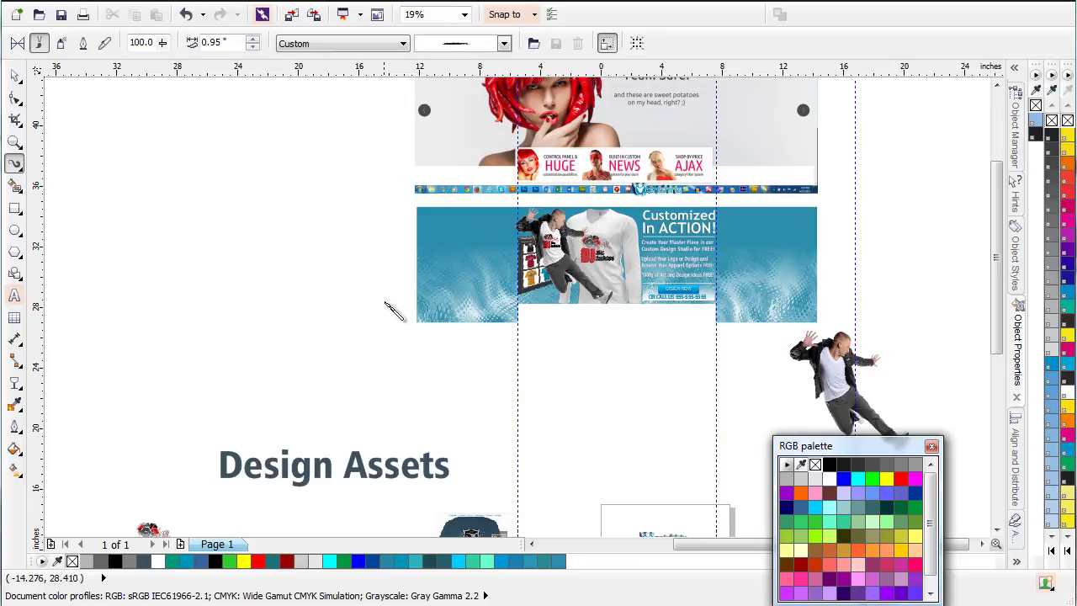
left_click_drag(384, 335, 474, 211)
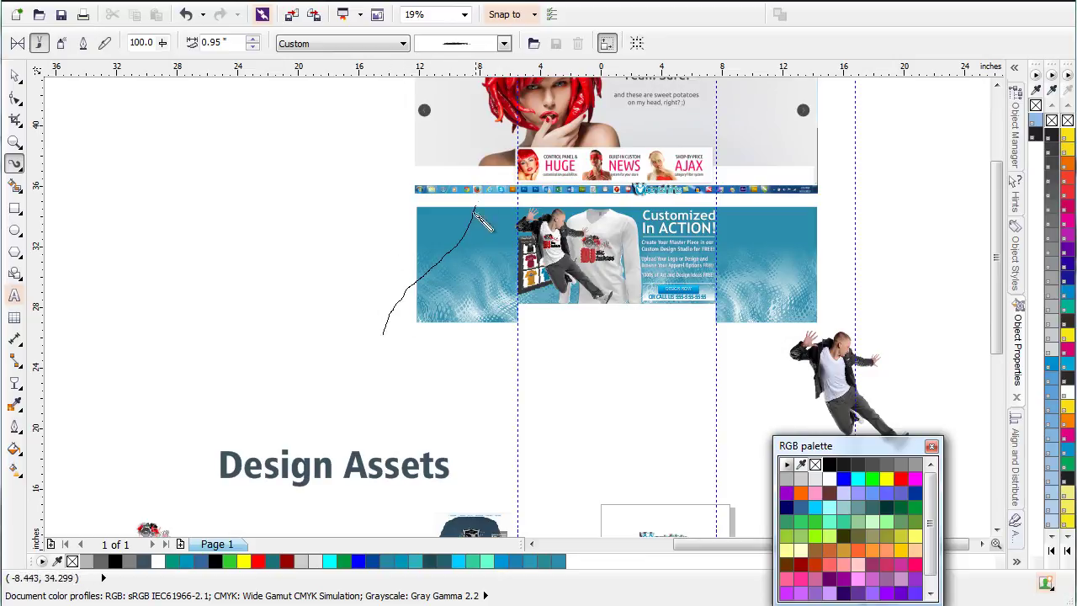
- Switch the painted diagonal stroke to the third splat in the Custom brush list and delete that stroke
scroll(369, 192, "up", 1)
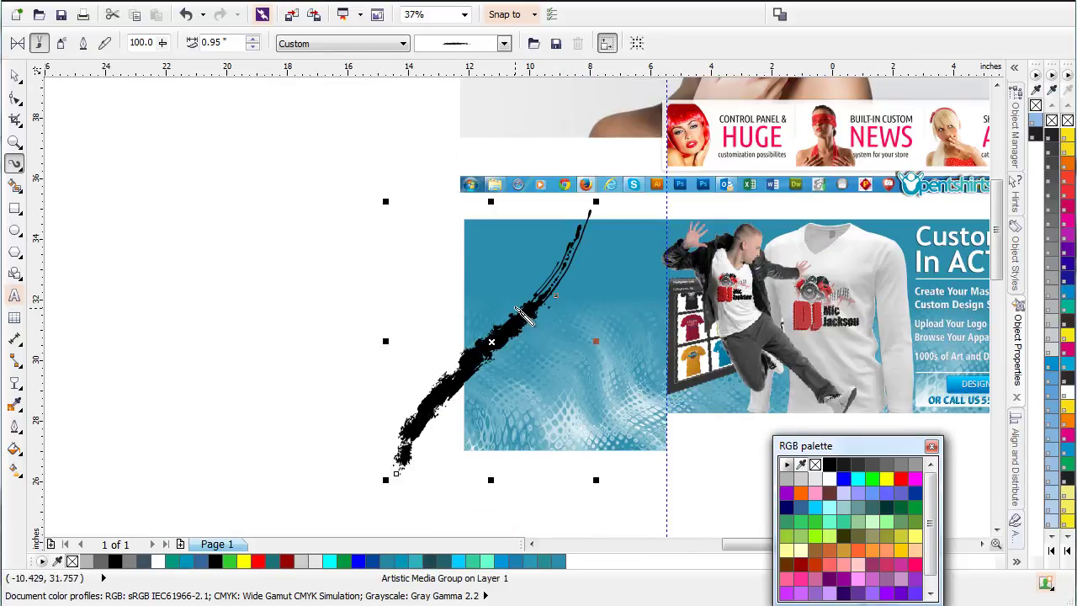
left_click(503, 42)
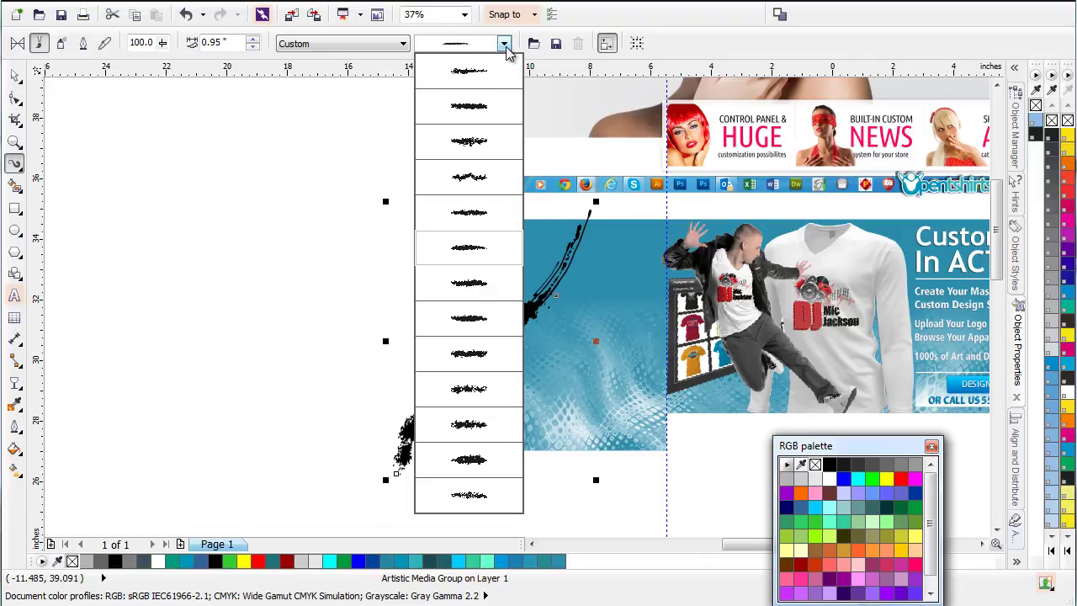
left_click(495, 140)
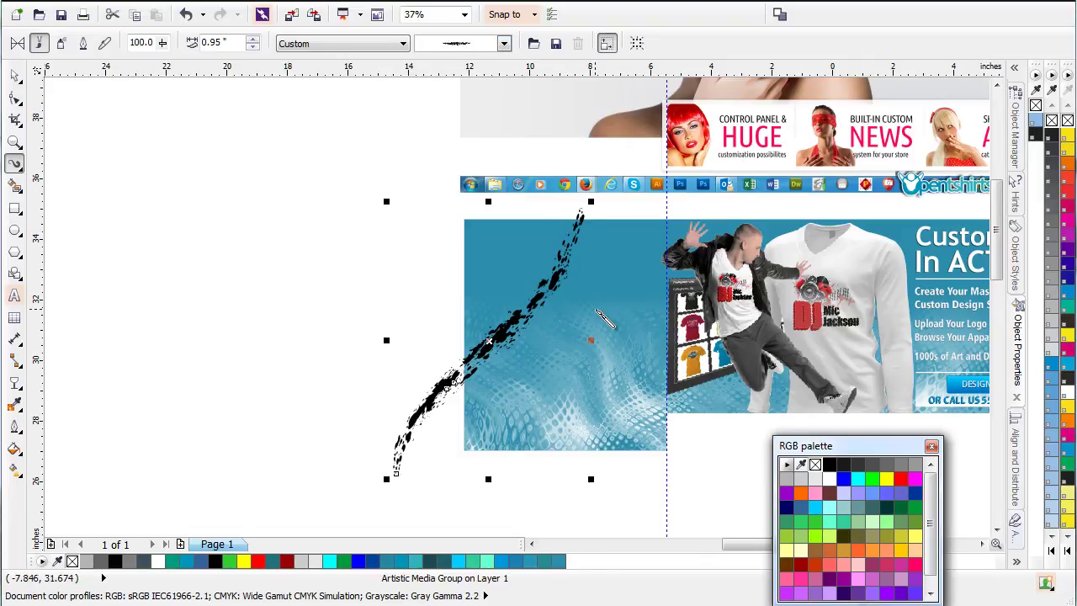
key("Delete")
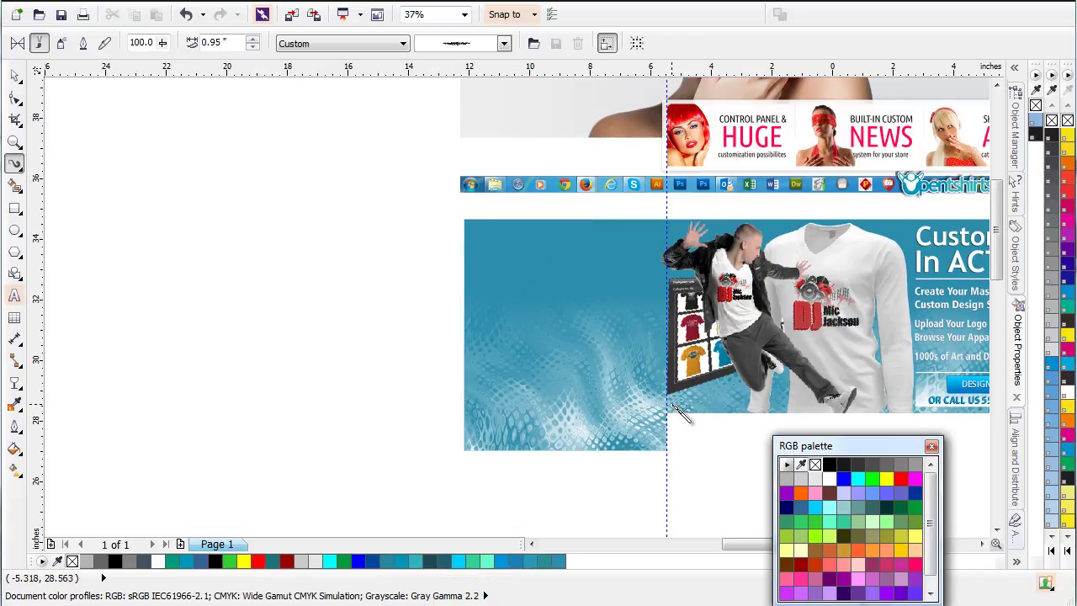
- Paint a diagonal splat stroke across the jumping man and reshape its path into a smooth arc, removing the middle node
mouse_move(673, 404)
left_mouse_down()
mouse_move(725, 335)
mouse_move(791, 282)
mouse_move(812, 242)
left_mouse_up()
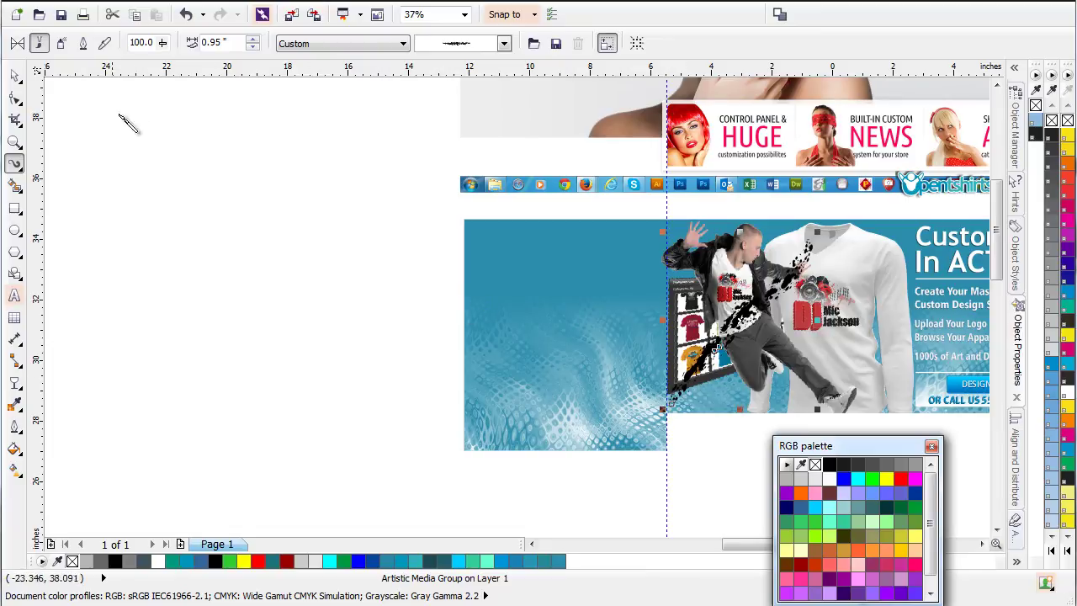
left_click(14, 75)
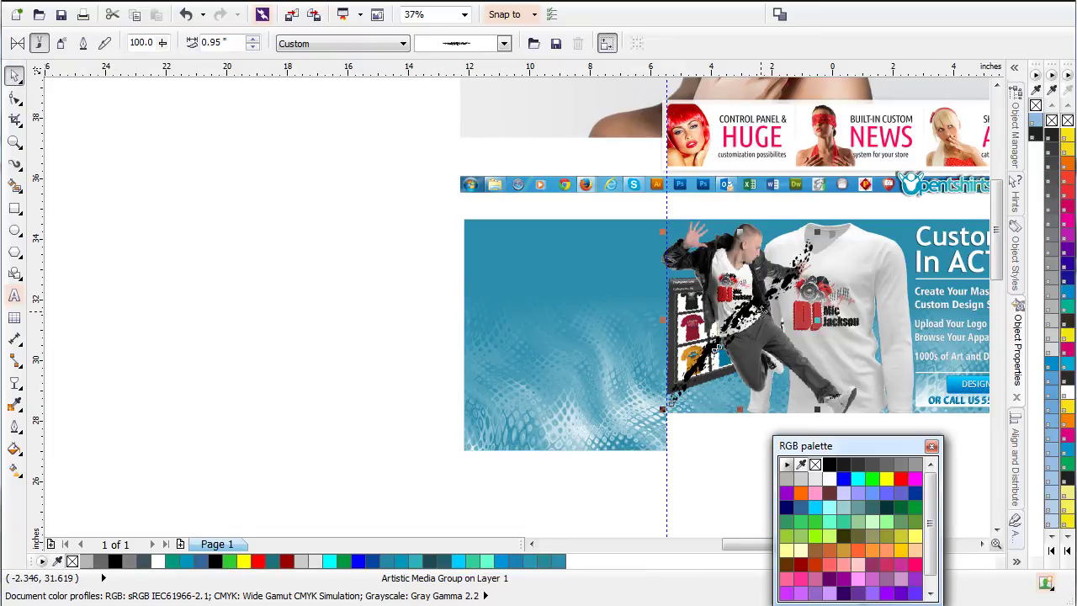
key("F10")
mouse_move(760, 311)
left_mouse_down()
mouse_move(751, 299)
mouse_move(799, 276)
mouse_move(814, 245)
mouse_move(795, 271)
mouse_move(780, 266)
mouse_move(812, 244)
mouse_move(804, 258)
left_mouse_up()
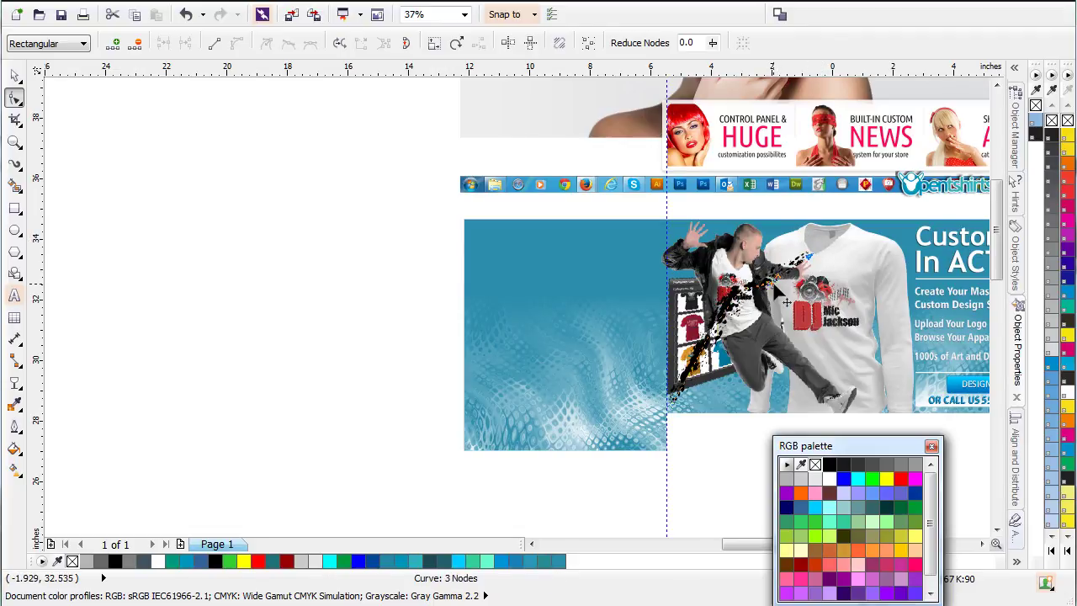
mouse_move(777, 294)
left_mouse_down()
mouse_move(769, 285)
mouse_move(801, 283)
mouse_move(777, 288)
left_mouse_up()
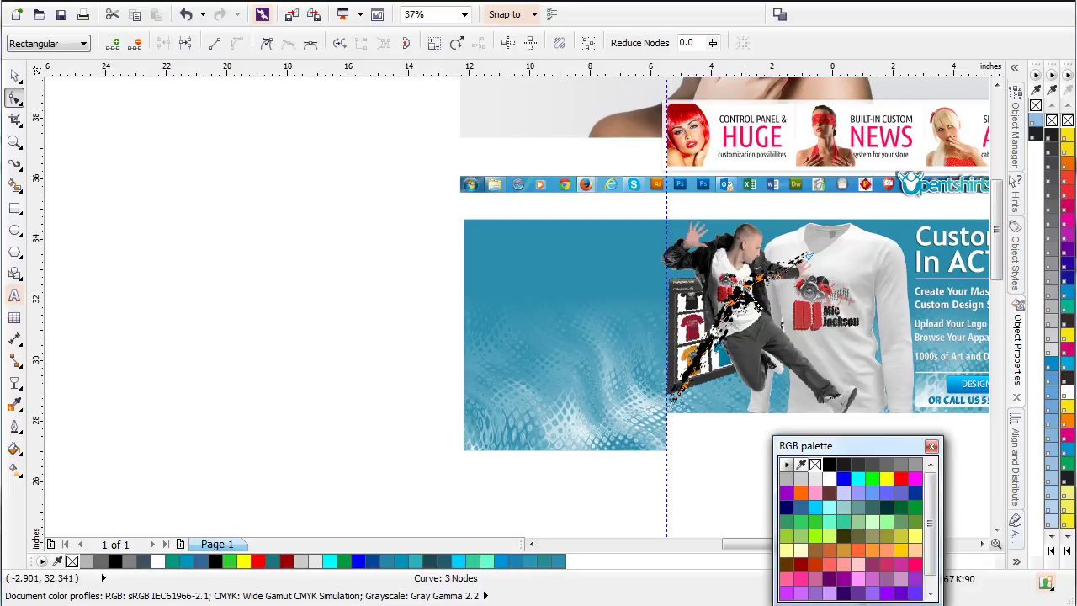
double_click(744, 296)
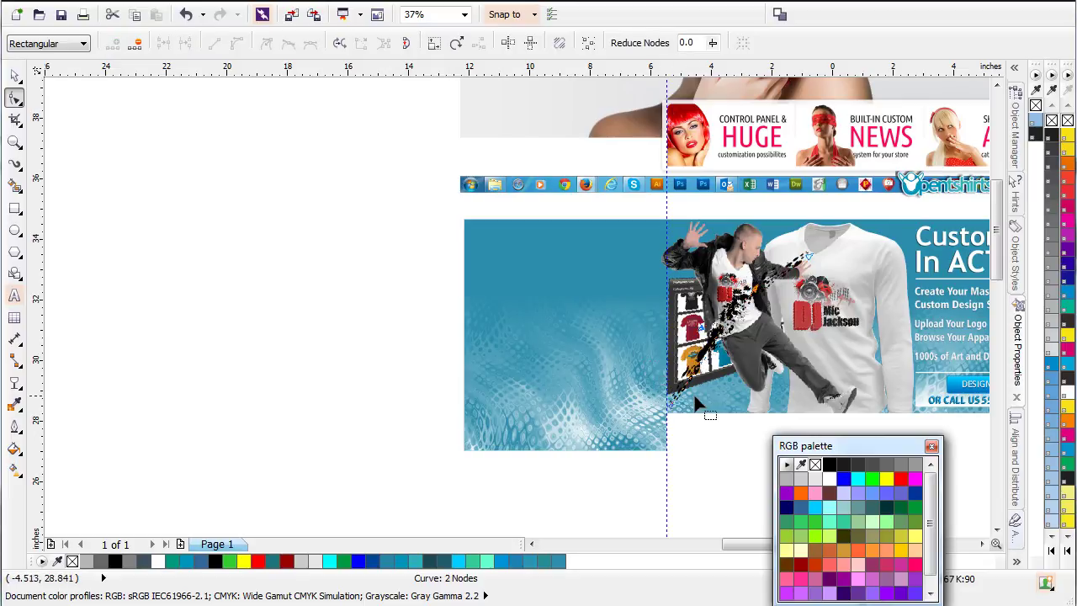
left_click_drag(688, 389, 684, 381)
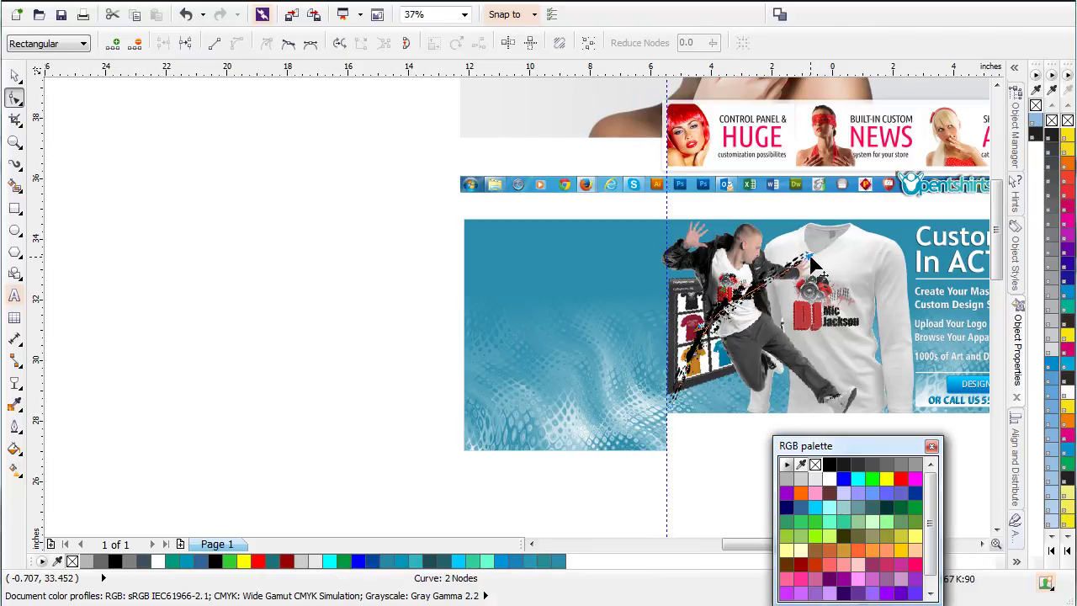
left_click_drag(797, 264, 798, 259)
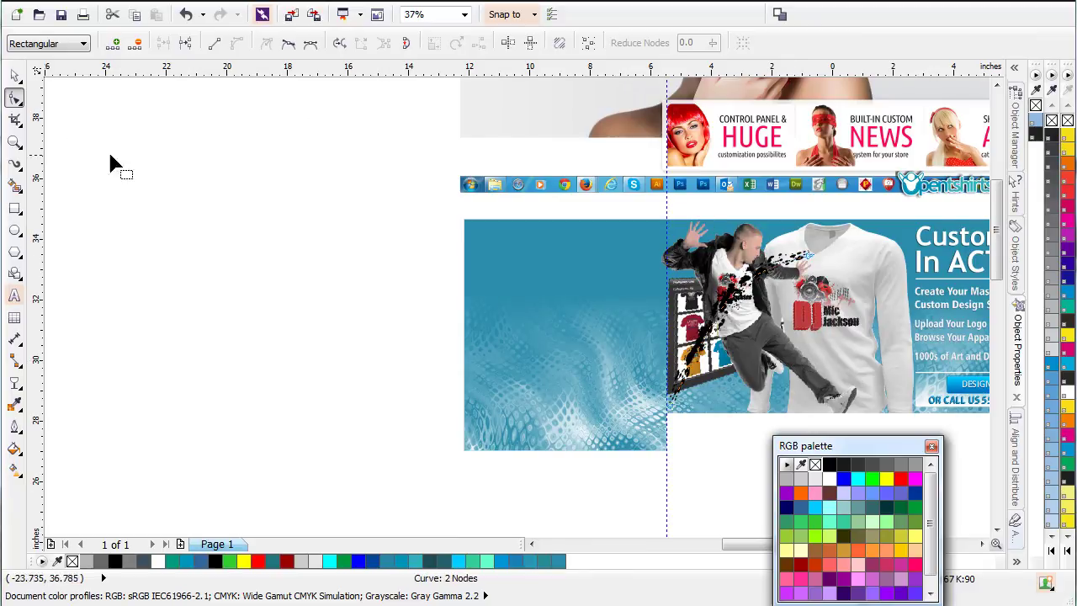
- Set the Artistic Media stroke width to 1.25 inches and paint a second splat stroke over the man's arm towards the shirt collar
left_click(13, 163)
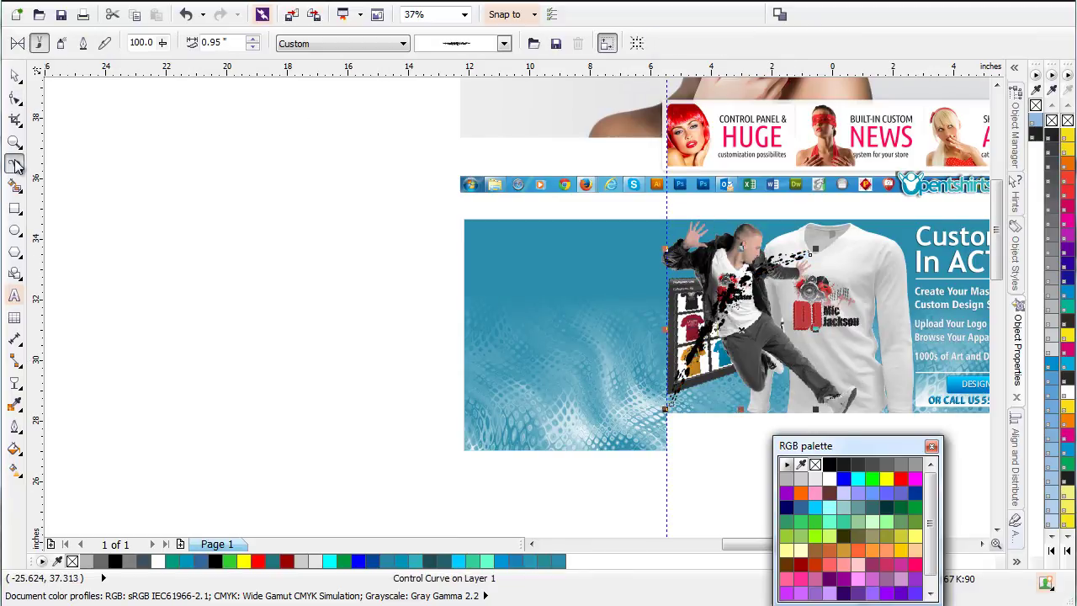
left_click(252, 39)
left_click(253, 39)
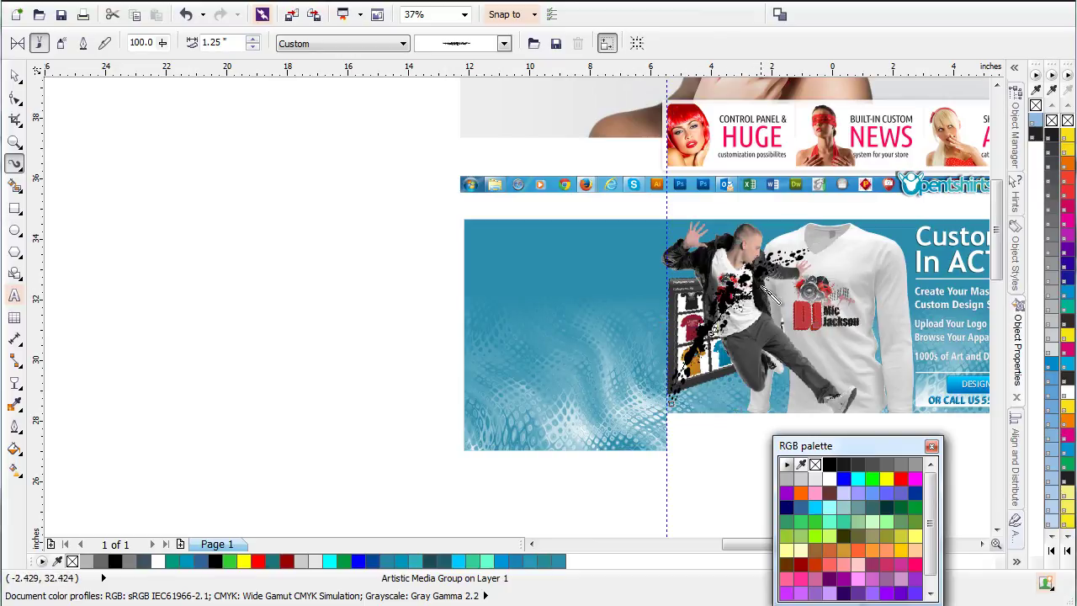
mouse_move(767, 290)
left_mouse_down()
mouse_move(820, 270)
mouse_move(847, 237)
left_mouse_up()
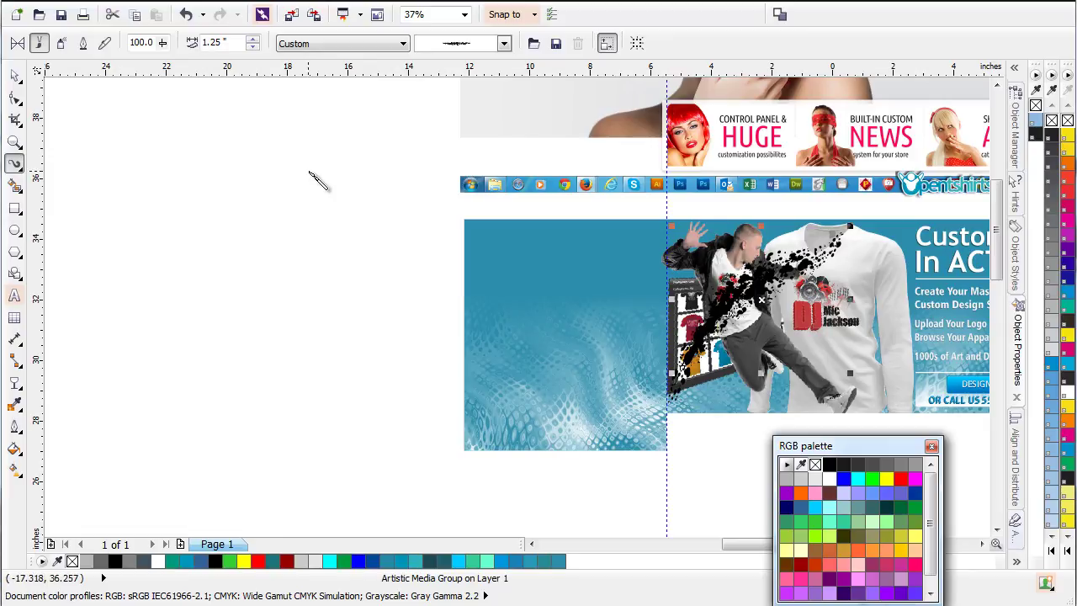
- Break the wider splat stroke's artistic media group apart and delete its separated control curve near the shirt collar
left_click(16, 76)
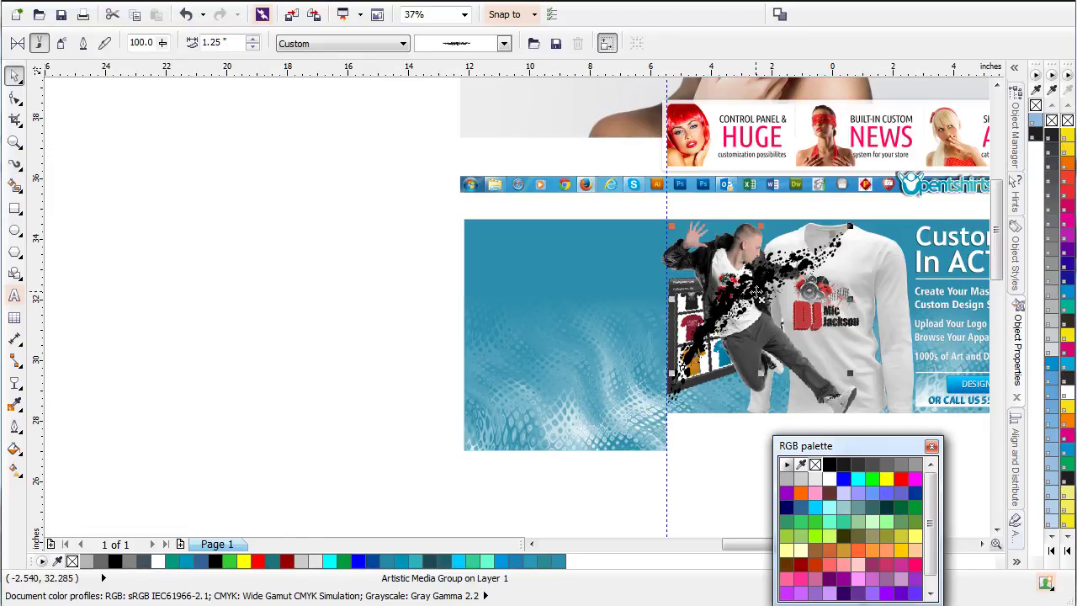
right_click(760, 293)
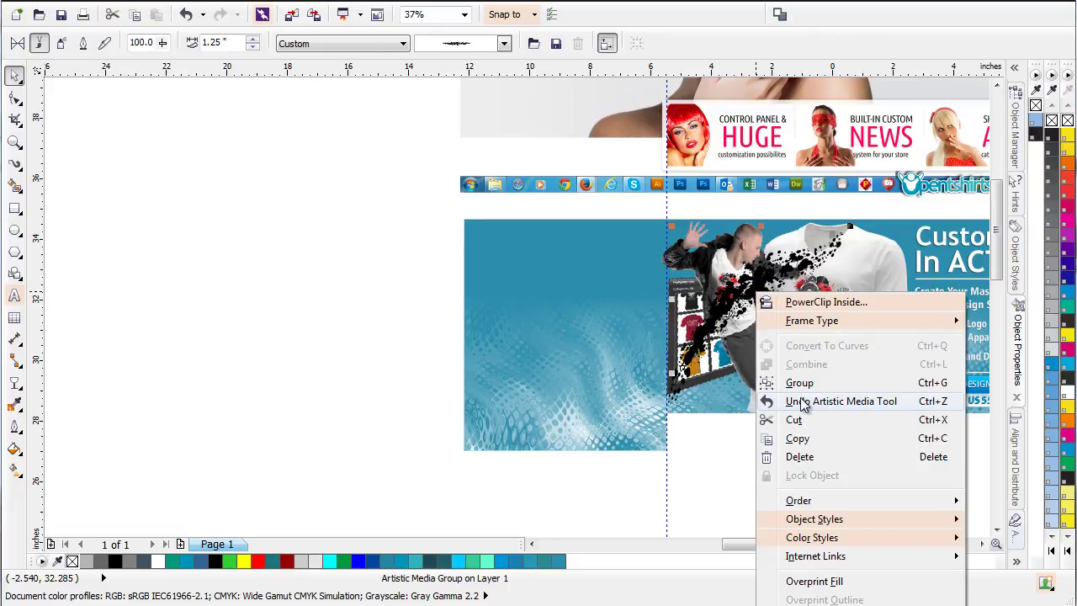
left_click(721, 308)
scroll(721, 308, "up", 2)
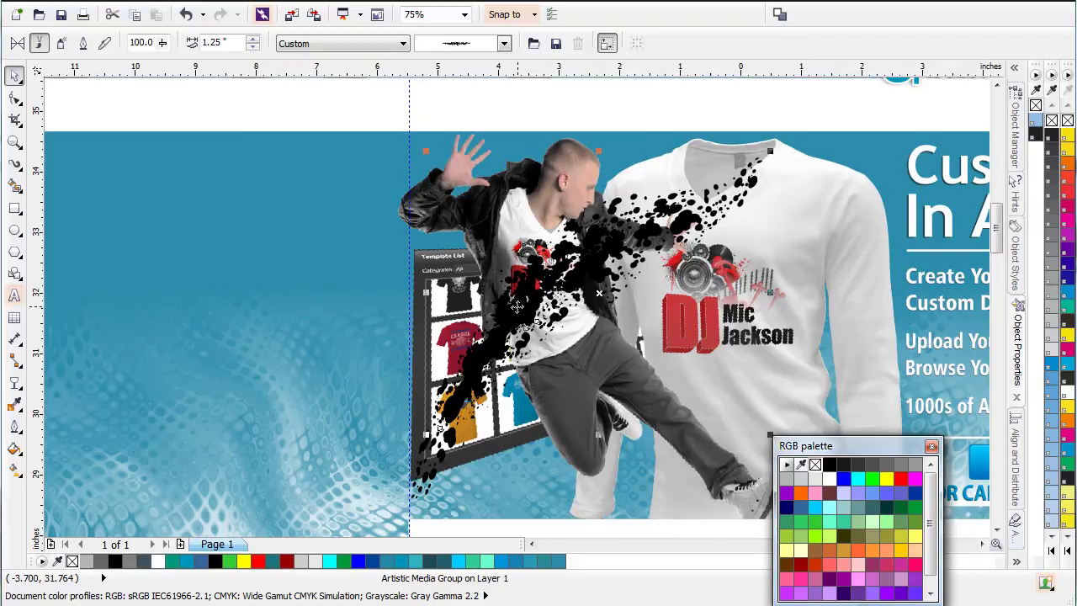
right_click(687, 220)
left_click(720, 250)
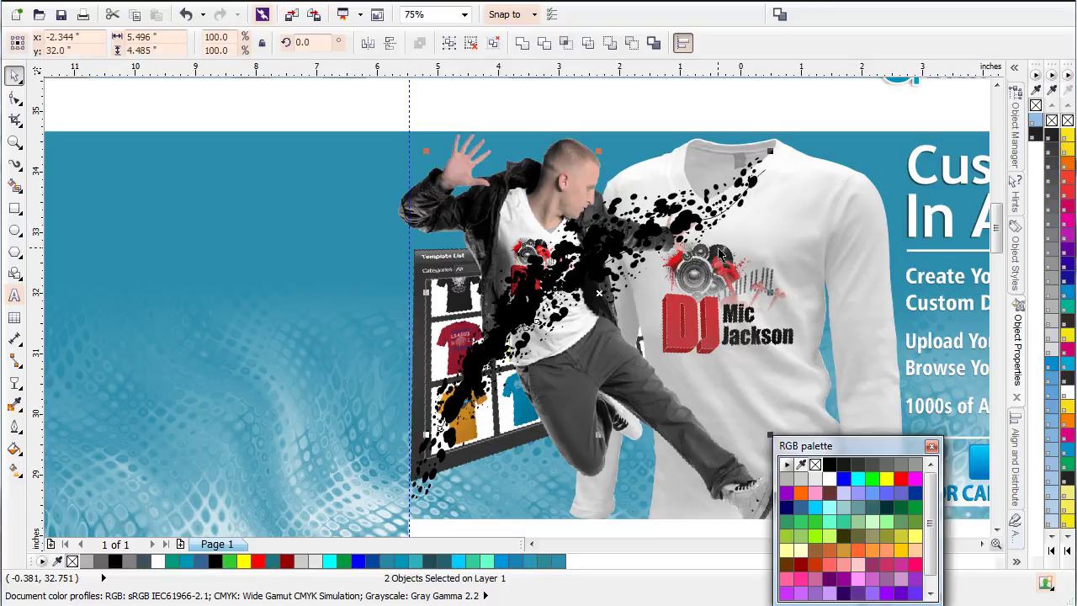
left_click(909, 116)
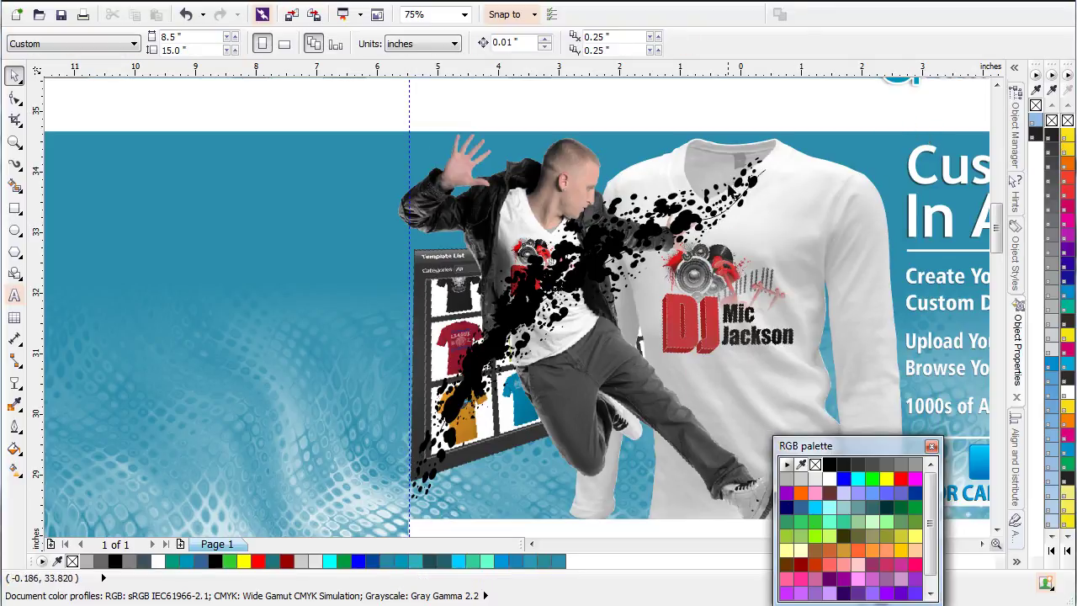
left_click(759, 174)
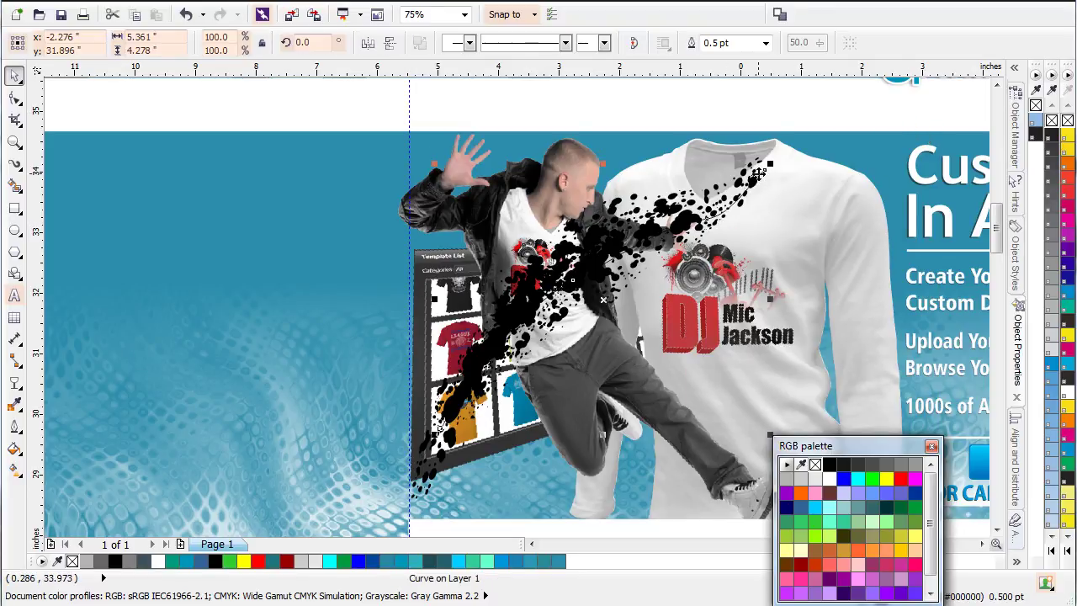
key("Escape")
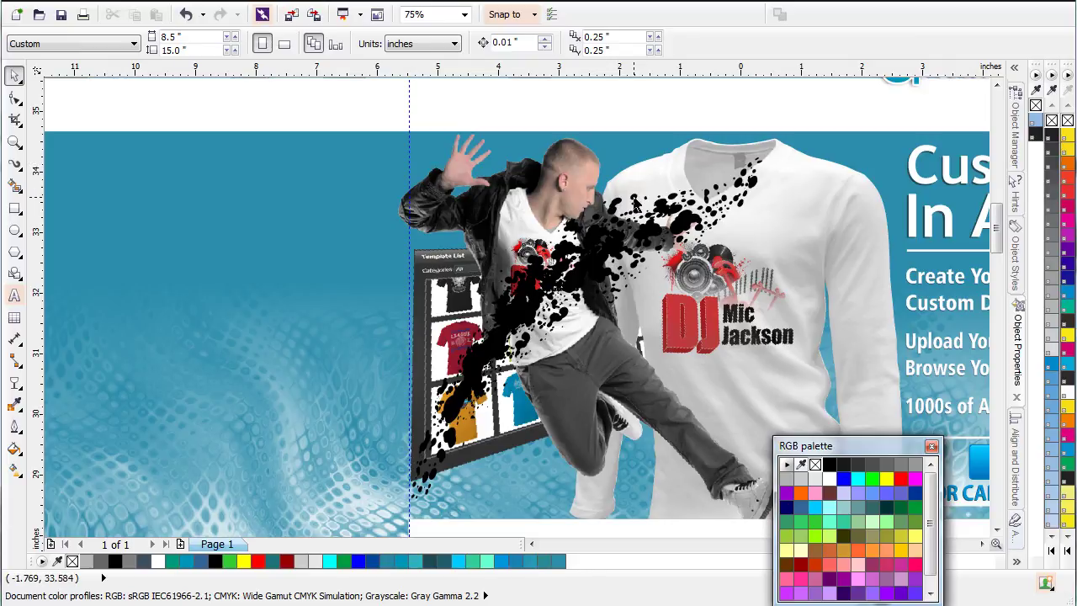
- Break the narrower splat stroke's artistic media group apart
left_click(636, 202)
right_click(638, 203)
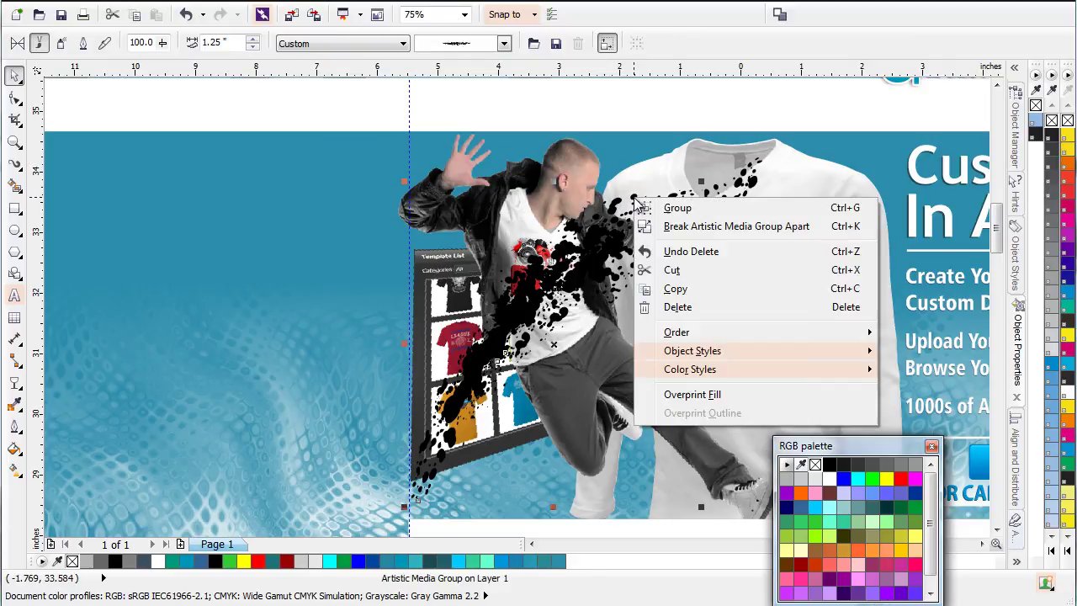
left_click(680, 226)
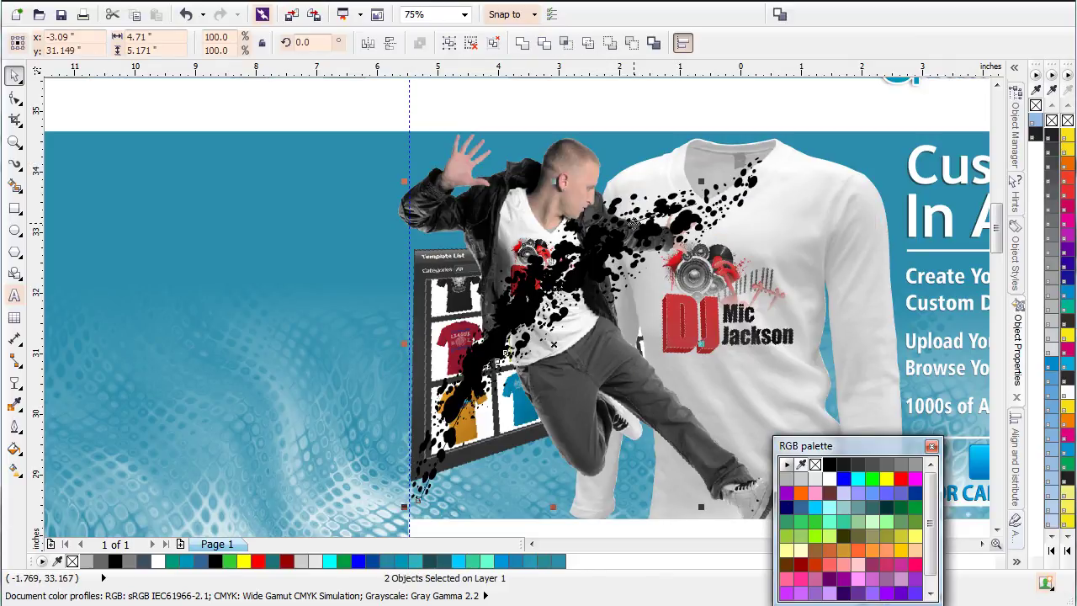
left_click(639, 220)
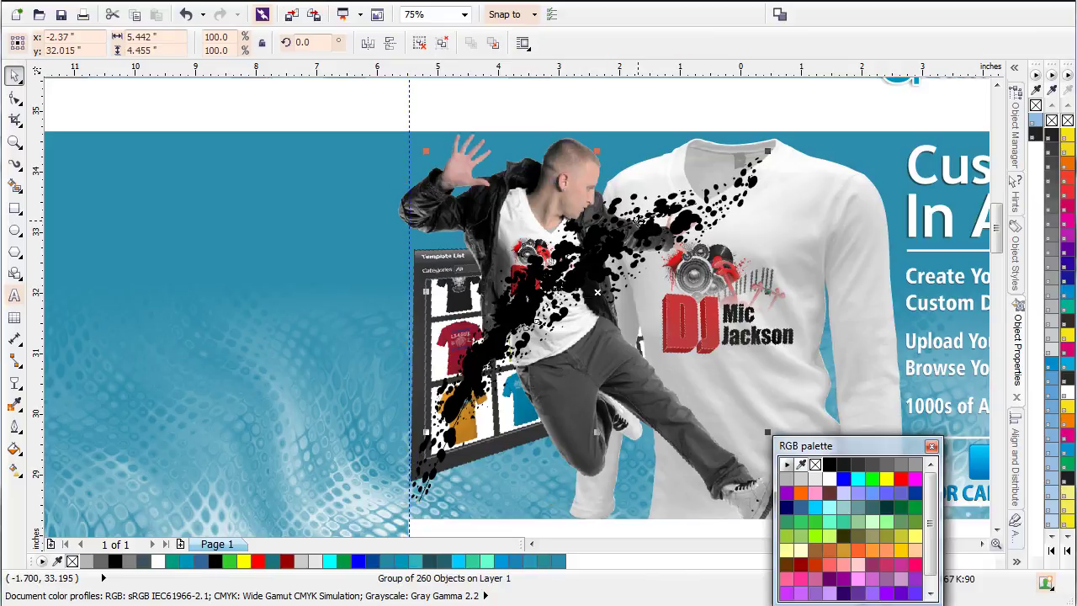
key("Delete")
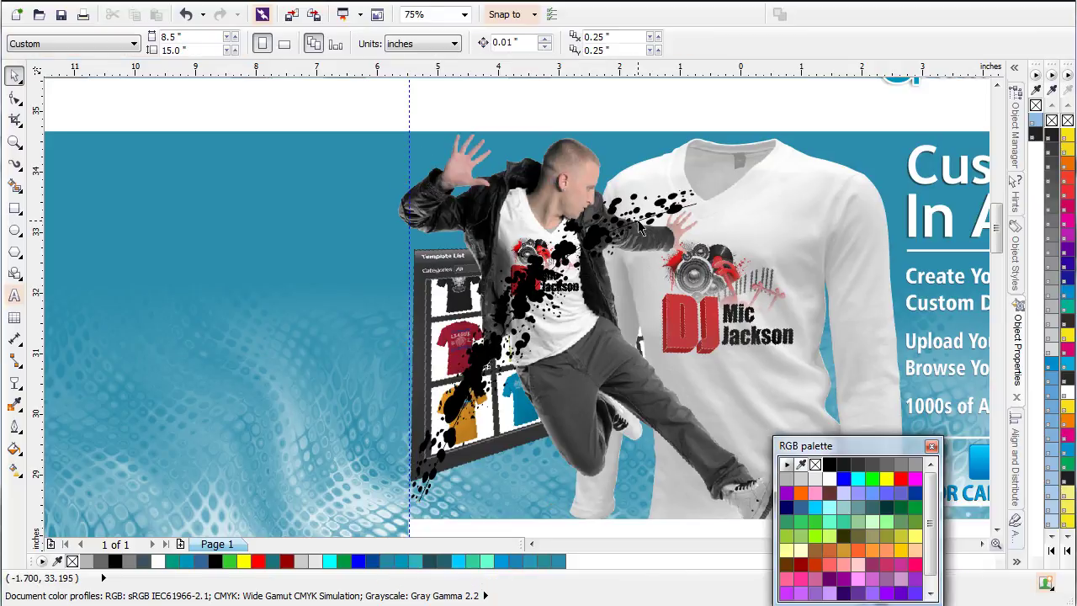
key("ctrl+z")
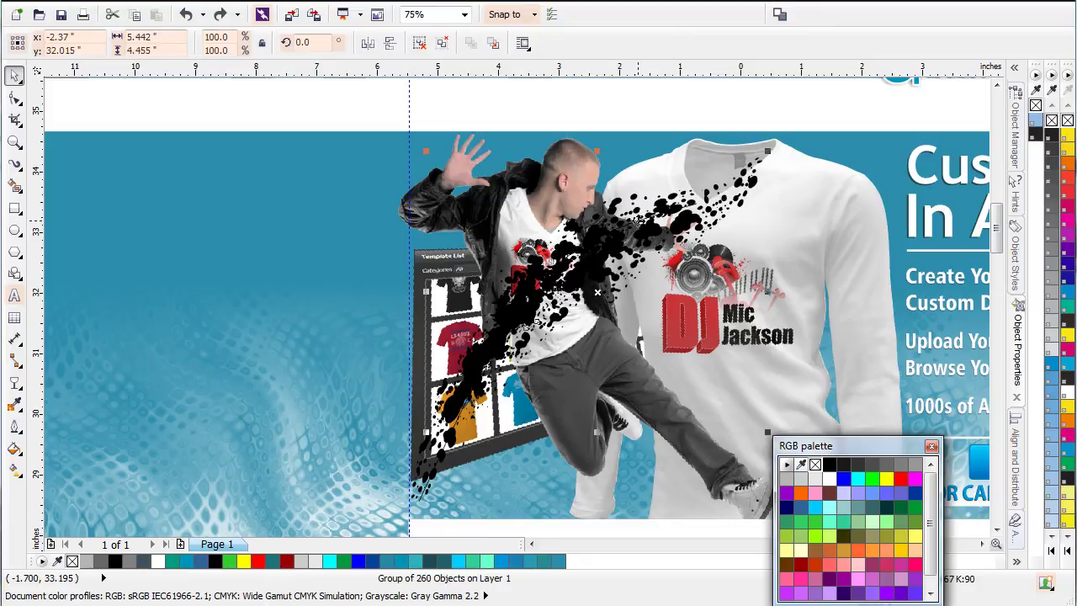
- Delete the thin control curve separated from the narrower splat stroke over the man's arm
scroll(638, 220, "up", 2)
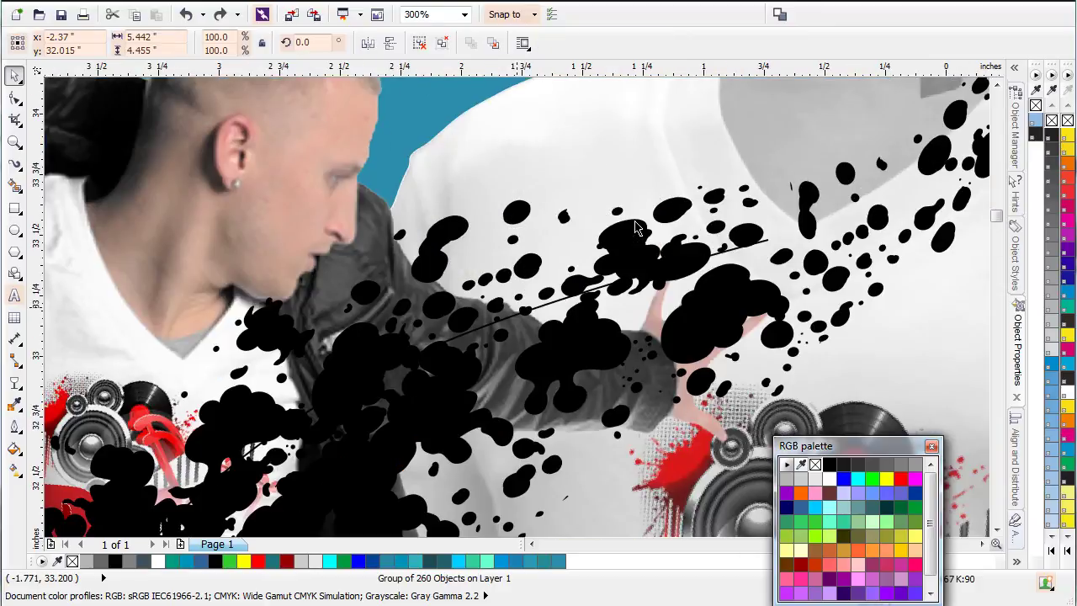
left_click(539, 308)
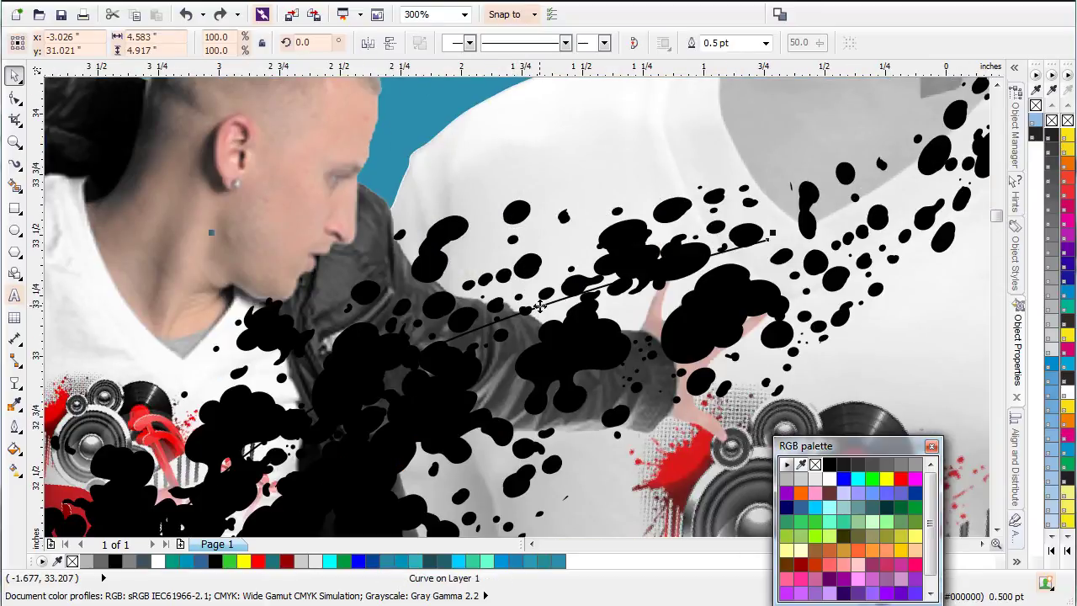
key("Escape")
scroll(541, 310, "down", 2)
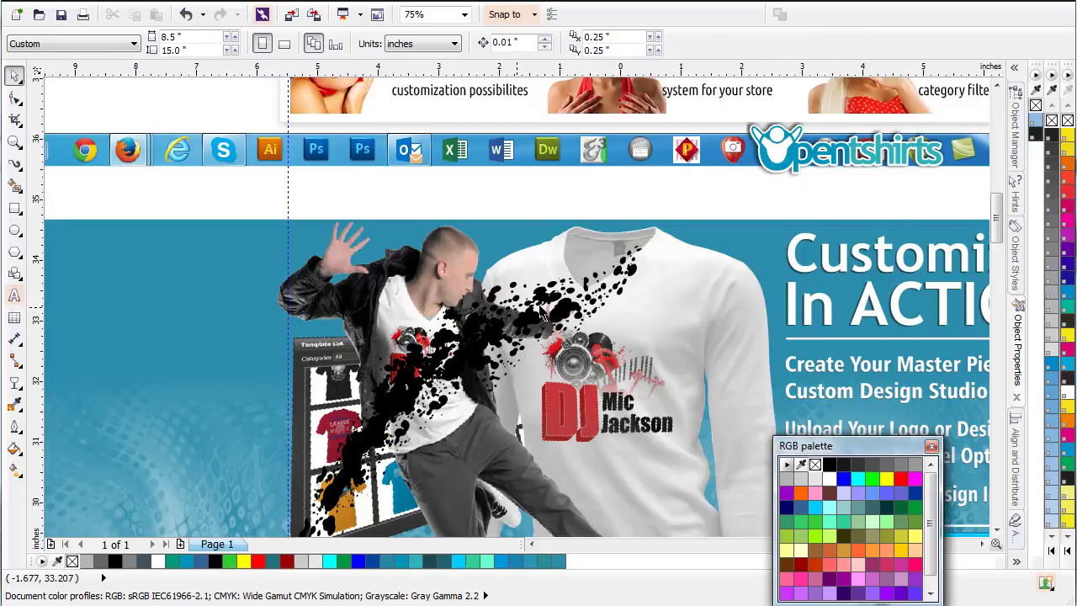
- Select both splat groups over the jumping man and ungroup them completely into individual objects
scroll(543, 313, "down", 1)
left_click(500, 329)
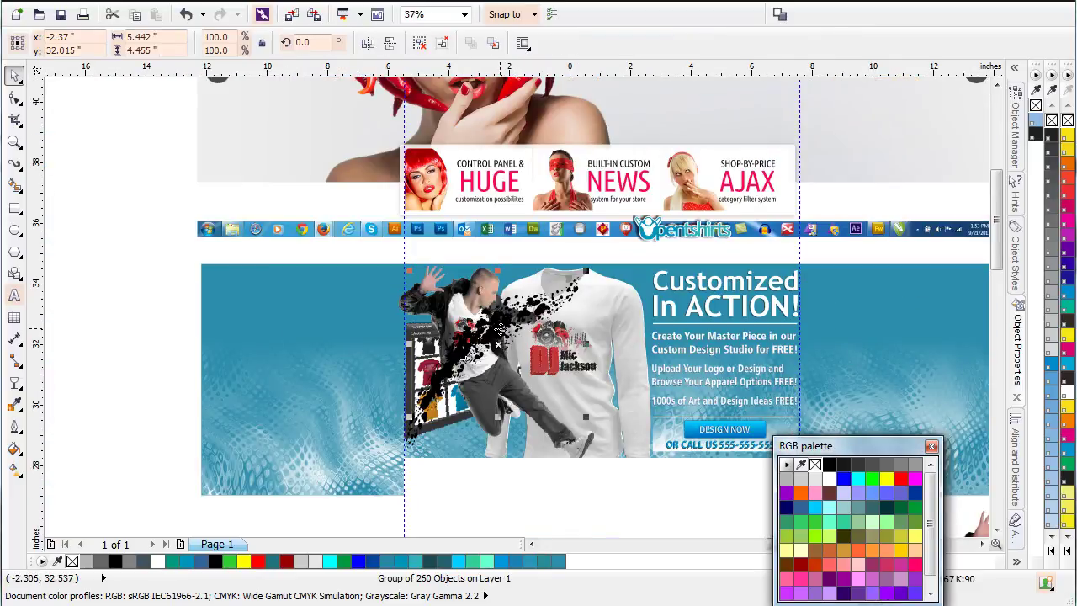
scroll(510, 313, "up", 1)
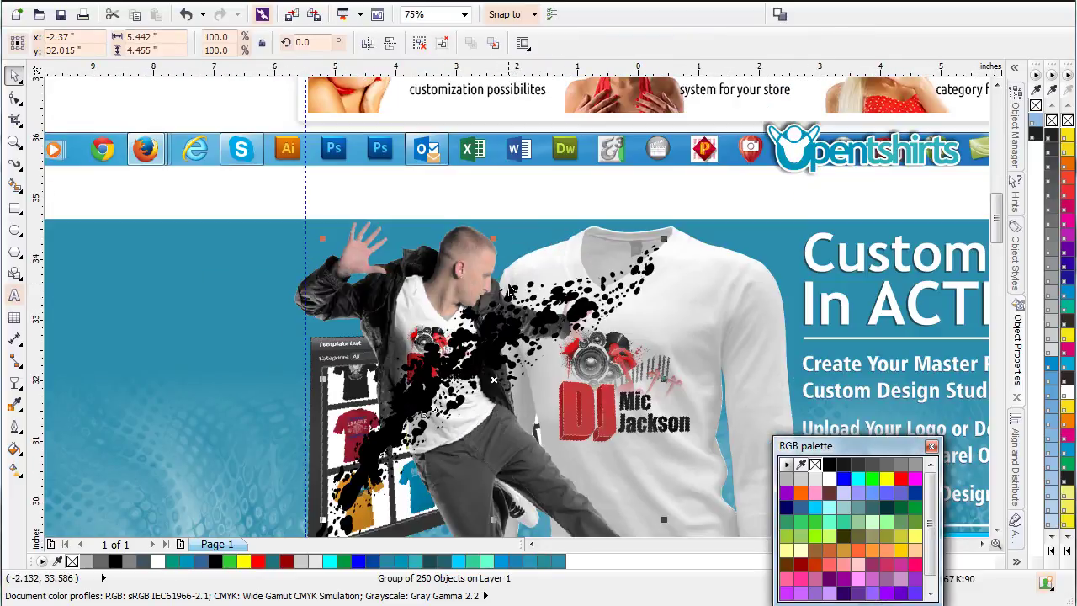
left_click(513, 288, "shift")
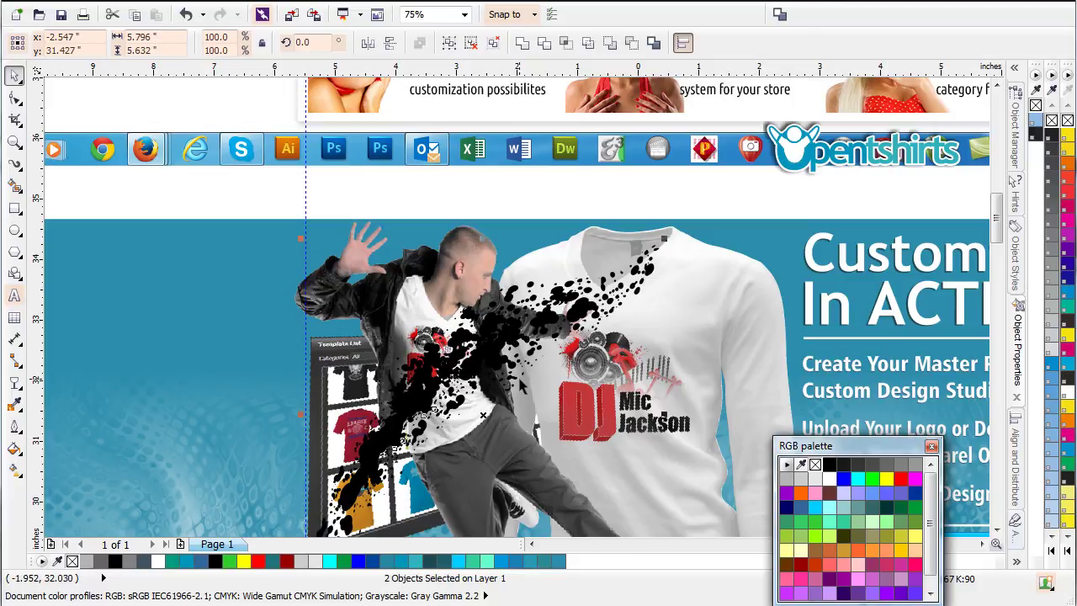
left_click(495, 49)
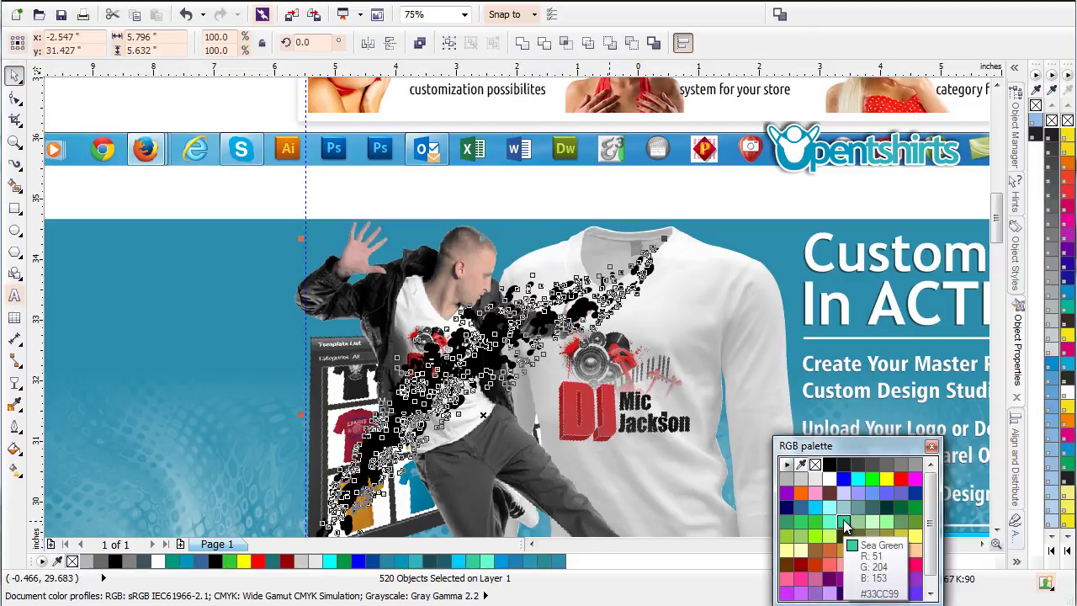
- Try several palette colours on the ungrouped splat objects and settle on the turquoise shade #33C0CB as their fill
left_click(815, 509)
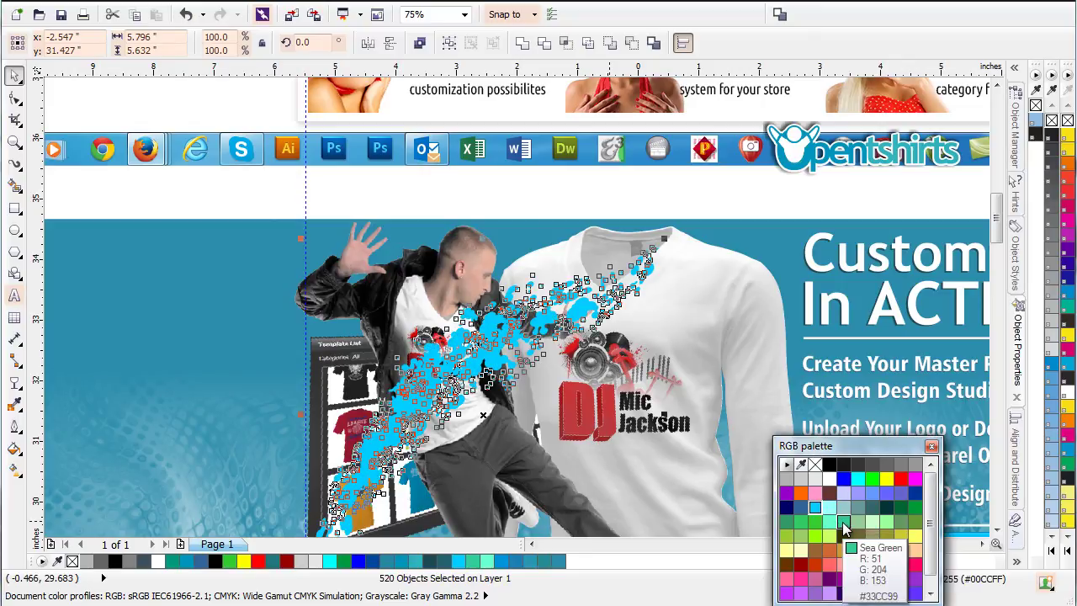
left_click(843, 522)
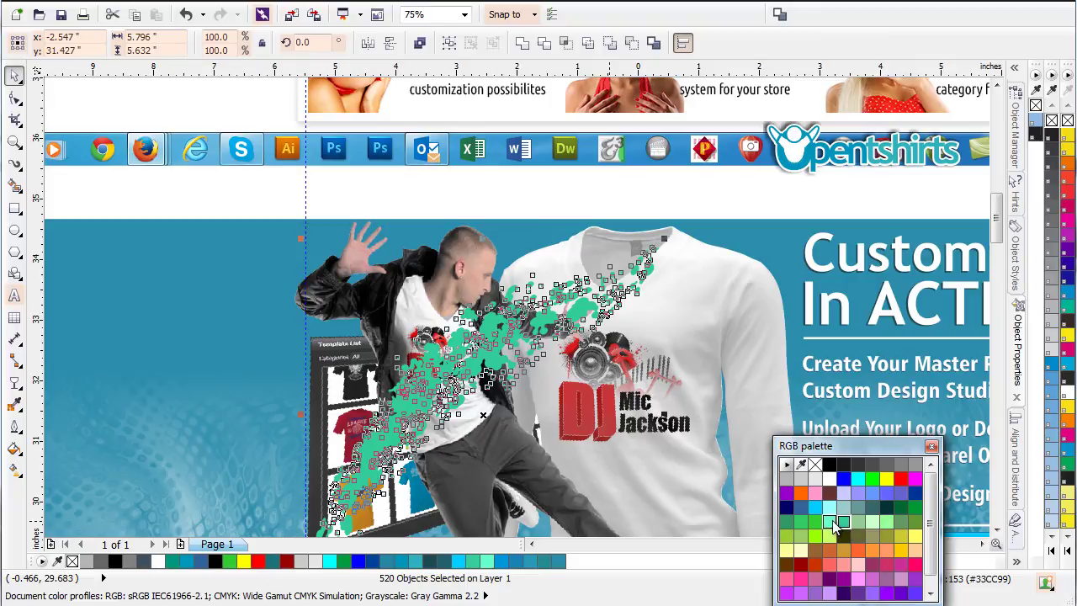
left_click(832, 520)
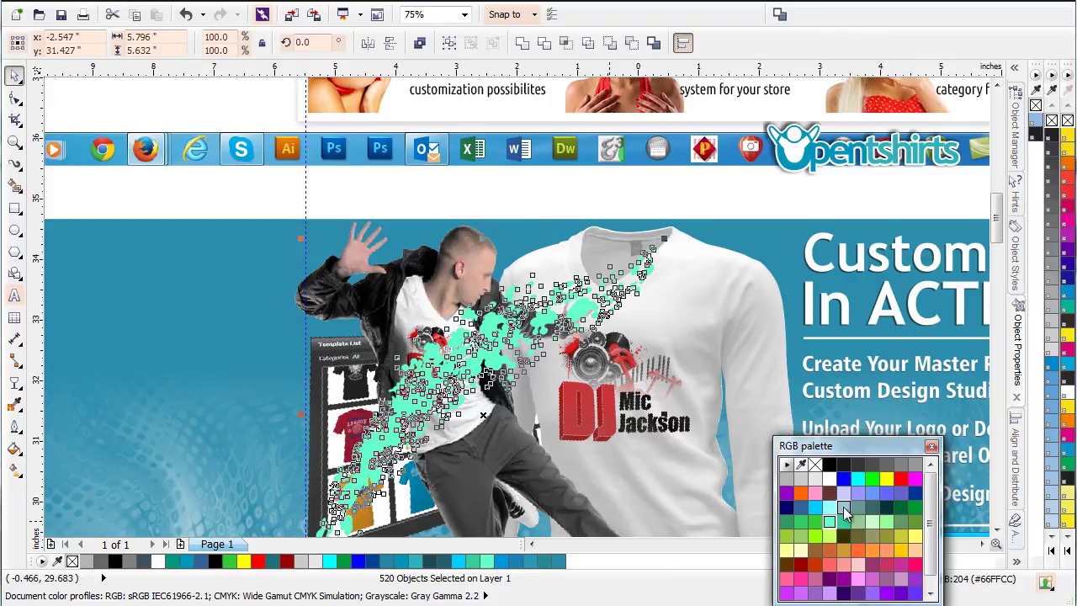
left_click(843, 520)
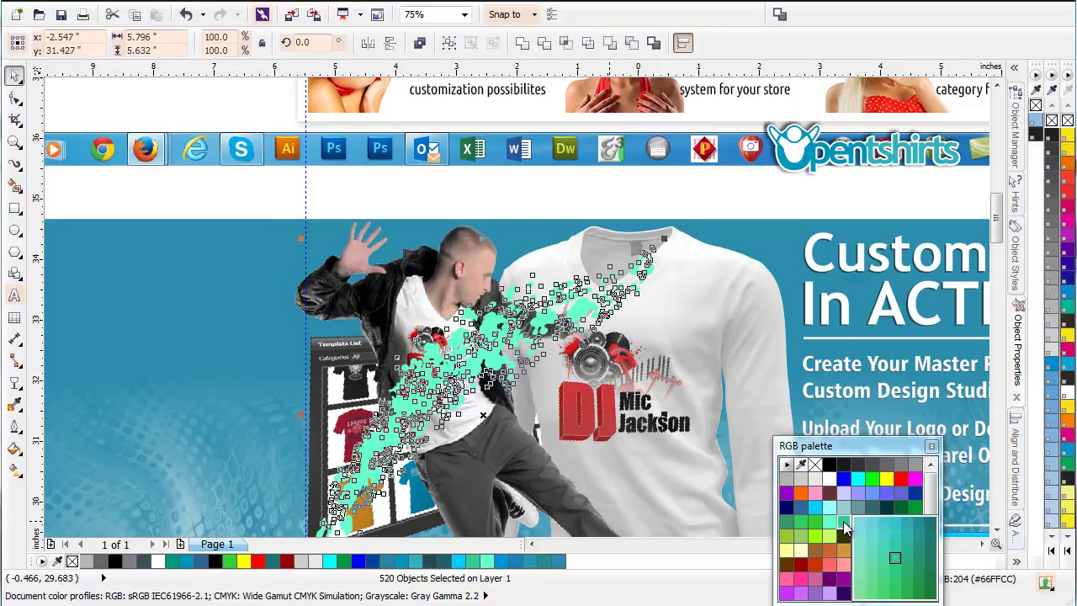
left_click(901, 520)
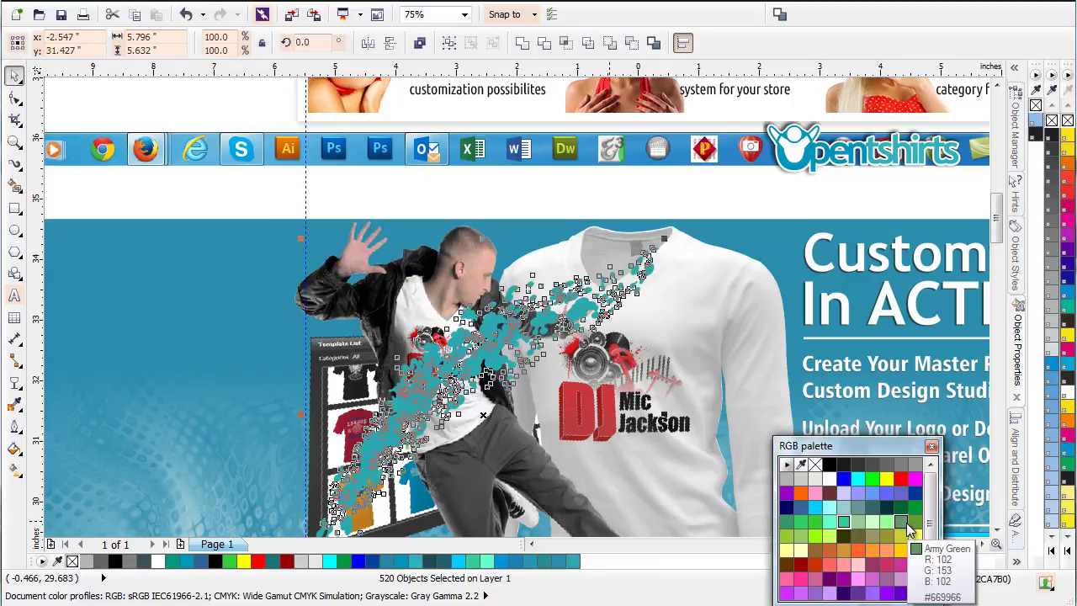
left_click(844, 520)
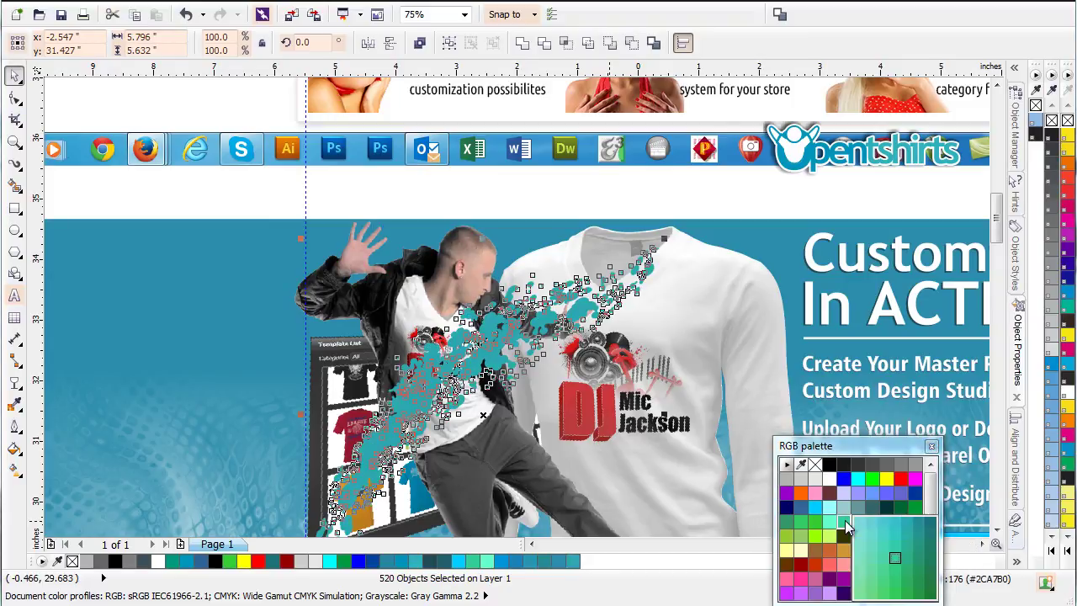
left_click(891, 523)
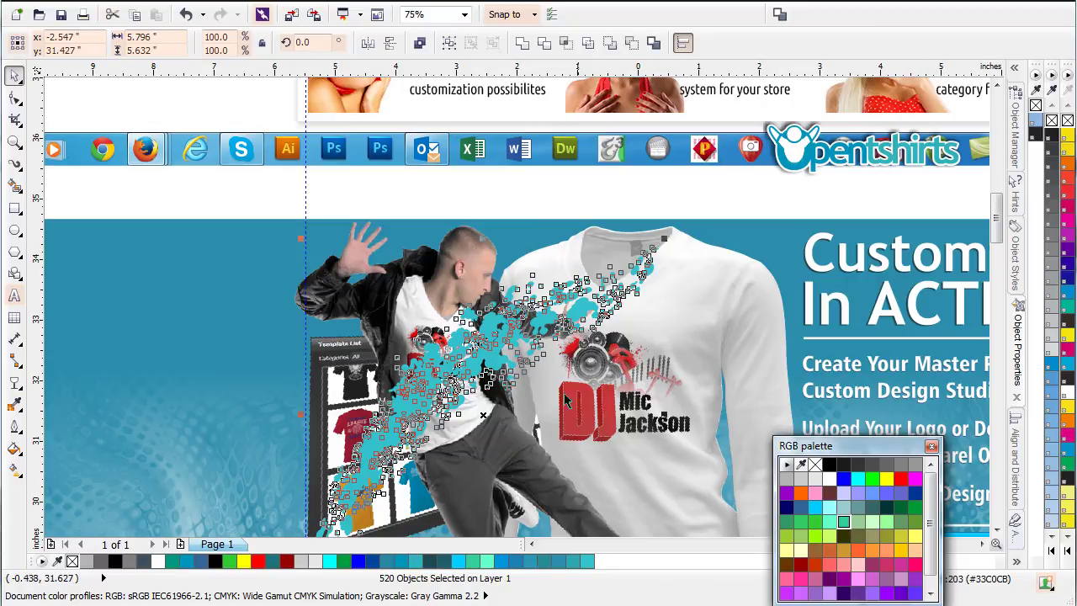
- Convert the selected splat objects to a 150 dpi RGB Color (24-bit) bitmap with anti-aliasing and a transparent background
left_click(314, 3)
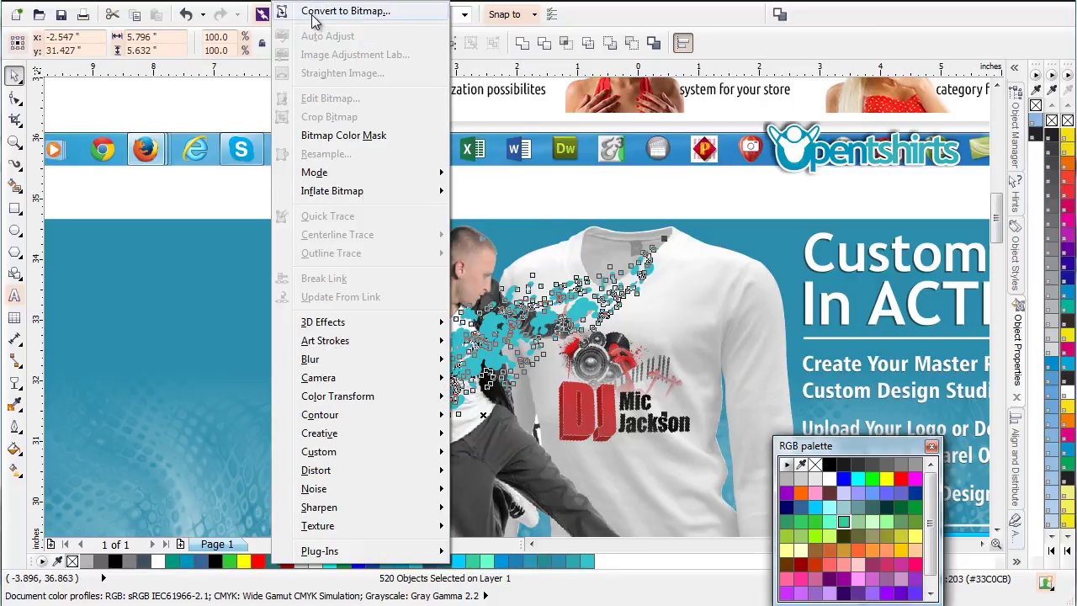
left_click(317, 11)
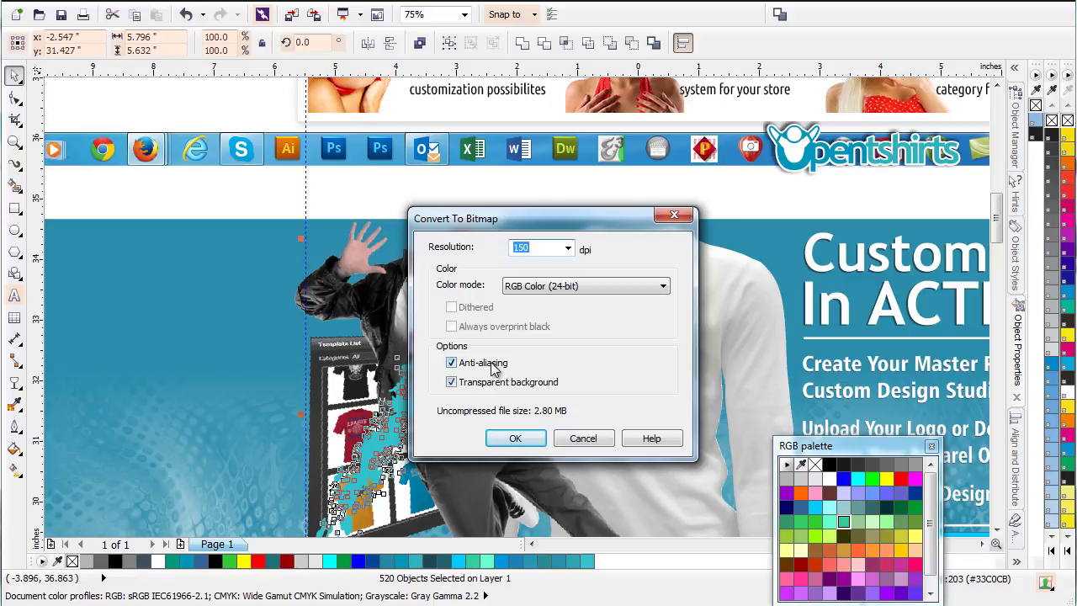
left_click(535, 435)
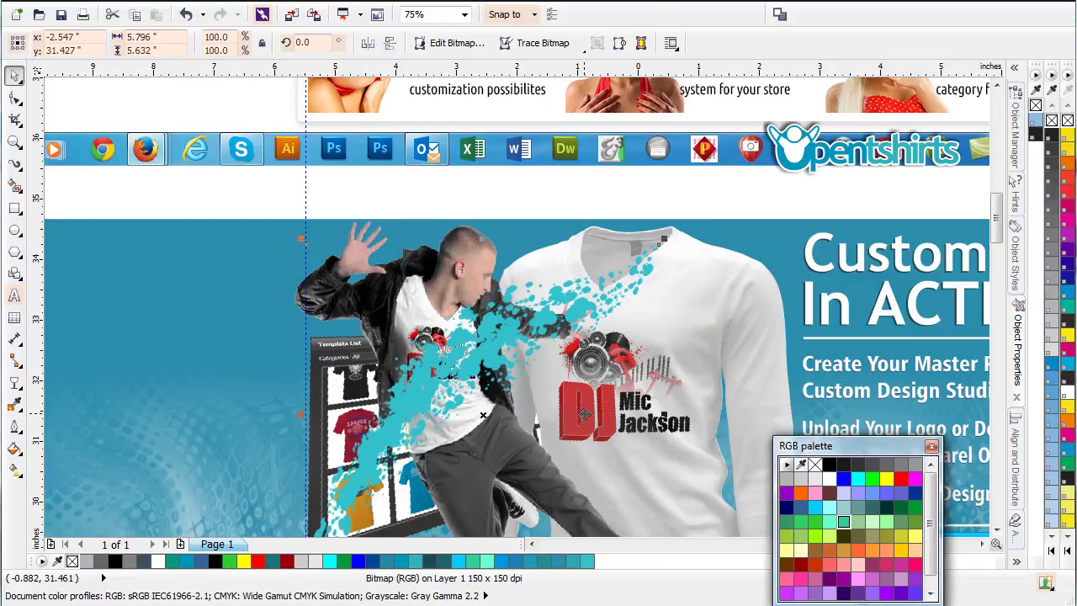
- Apply a uniform transparency of 24 to the turquoise splat bitmap over the jumping man
left_click(14, 383)
left_click(118, 43)
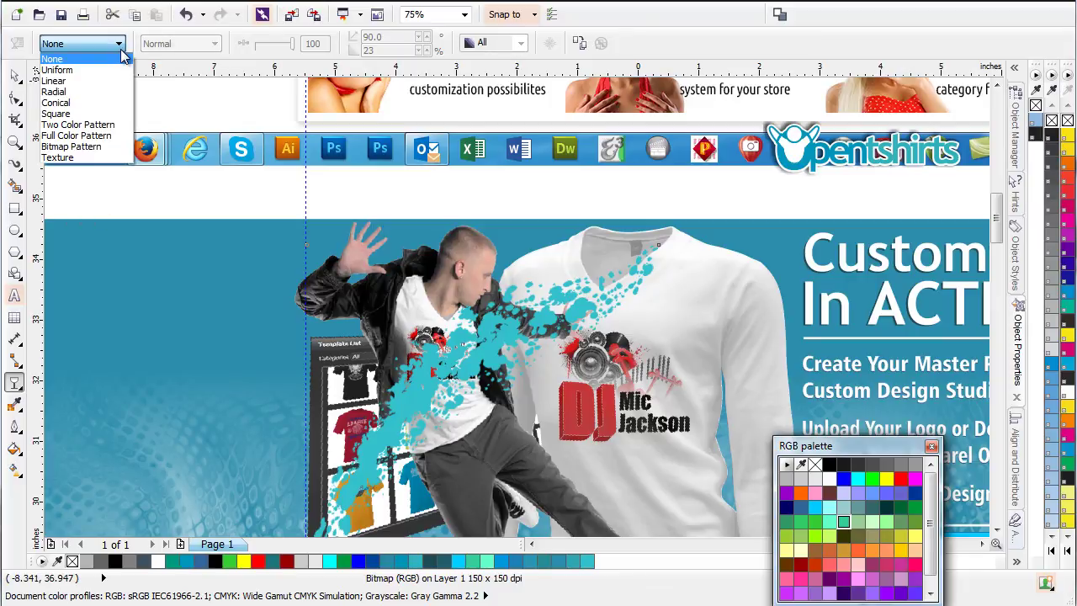
left_click(119, 71)
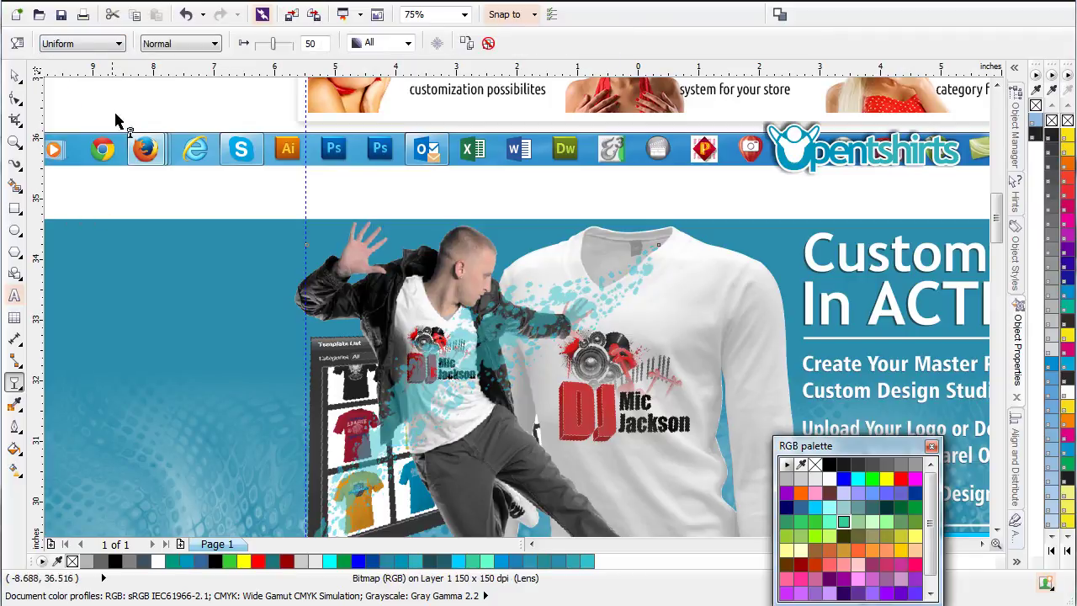
left_click_drag(275, 44, 265, 48)
- Move the screenshot of the finished OpenTshirts website from below the design assets to the empty area right of the slider graphic
key("F3")
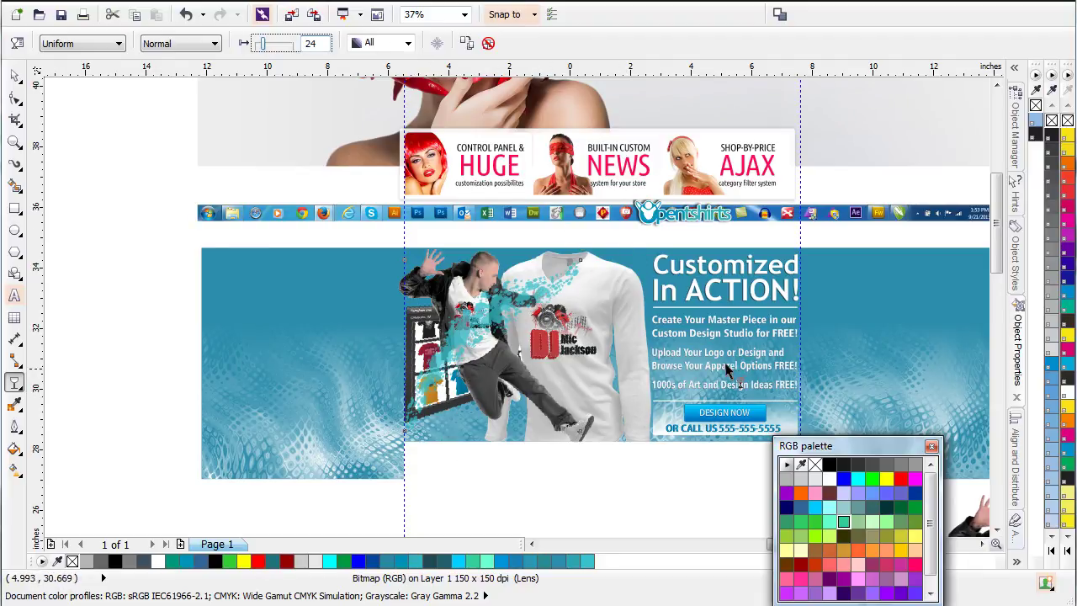
key("F3")
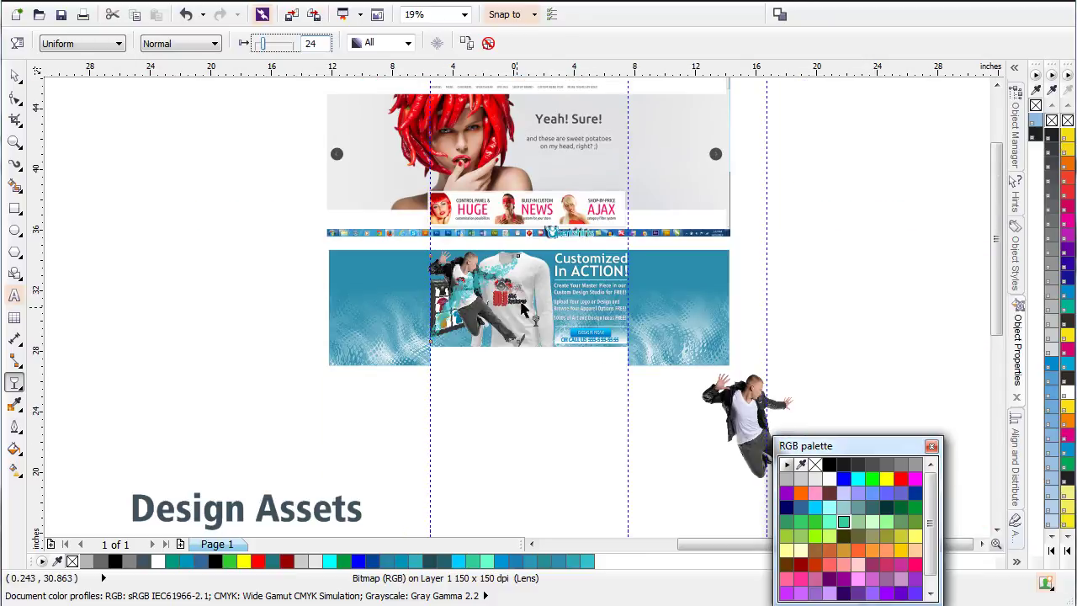
scroll(527, 291, "up", 1)
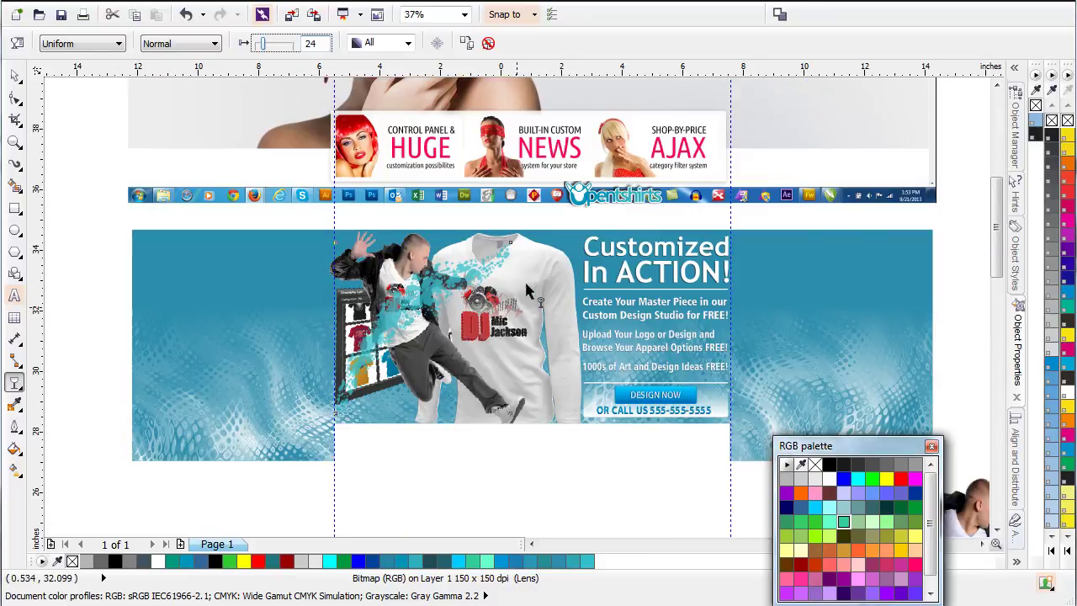
scroll(629, 362, "down", 1)
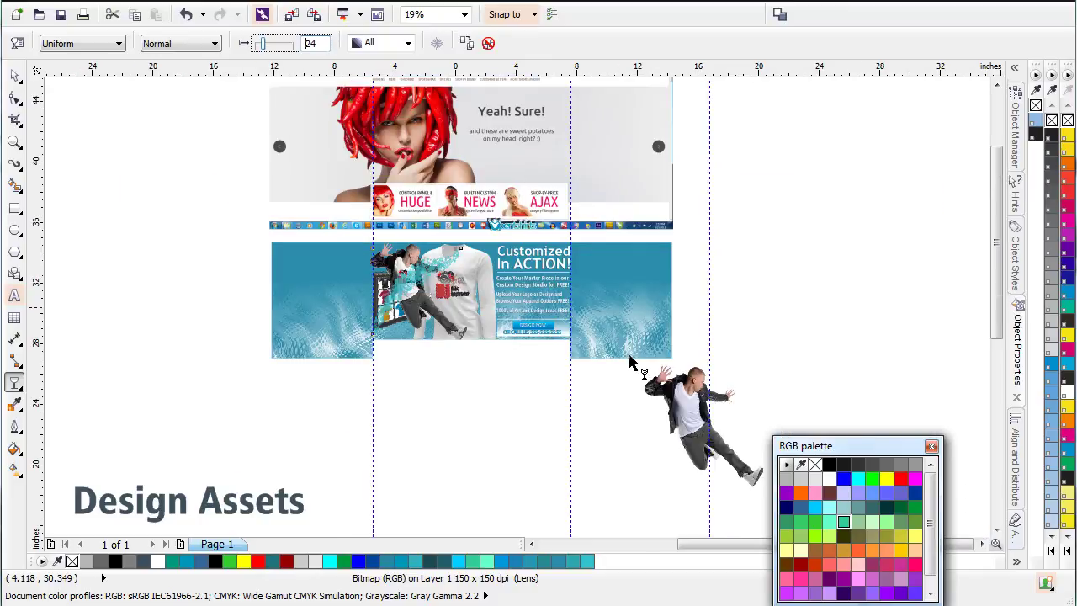
scroll(629, 361, "down", 1)
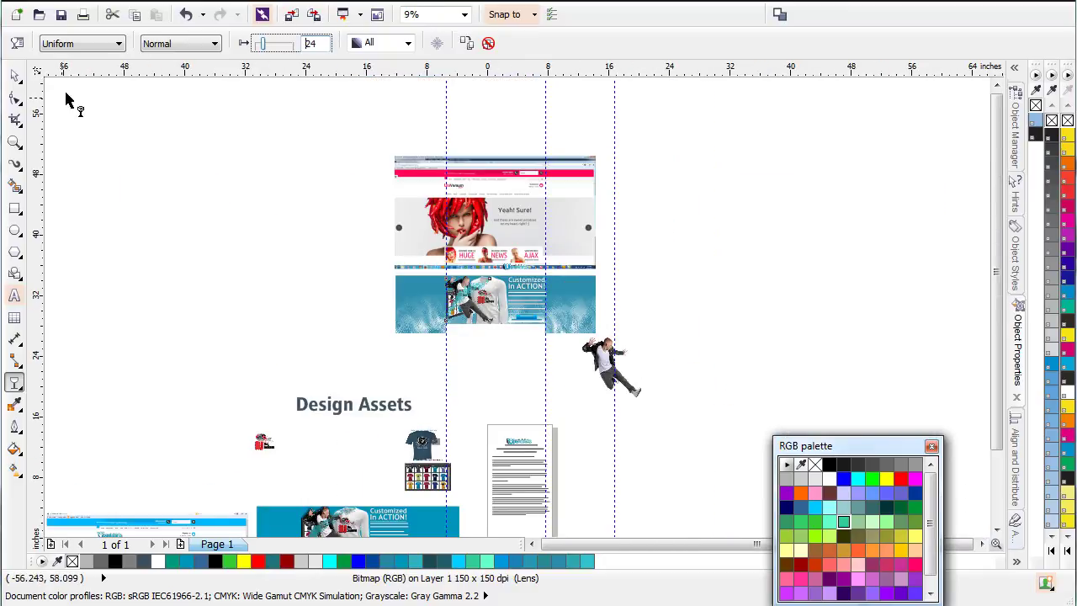
left_click(15, 76)
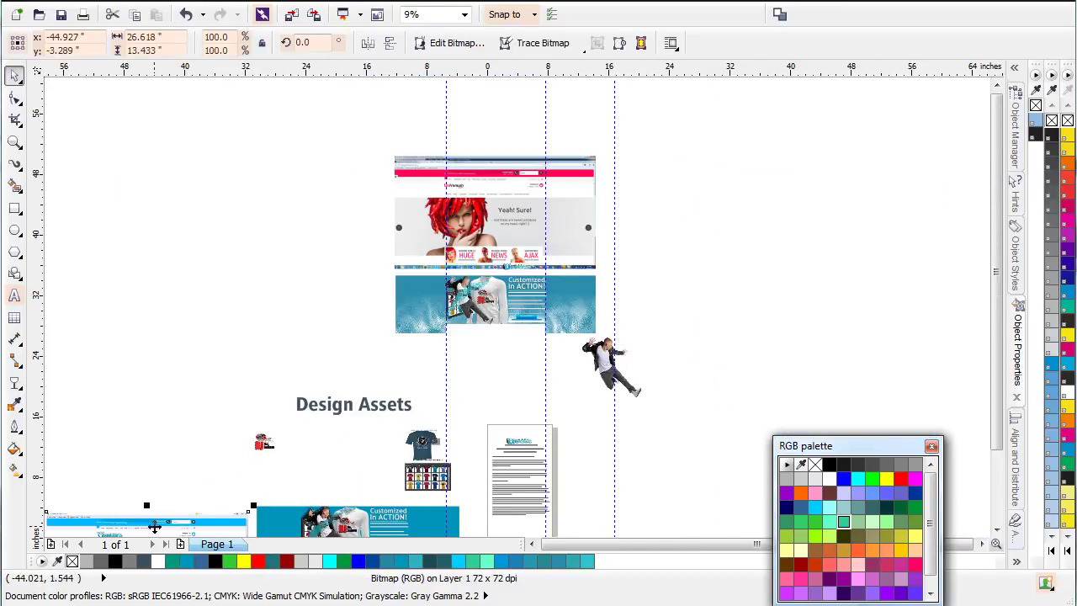
left_click_drag(150, 521, 714, 291)
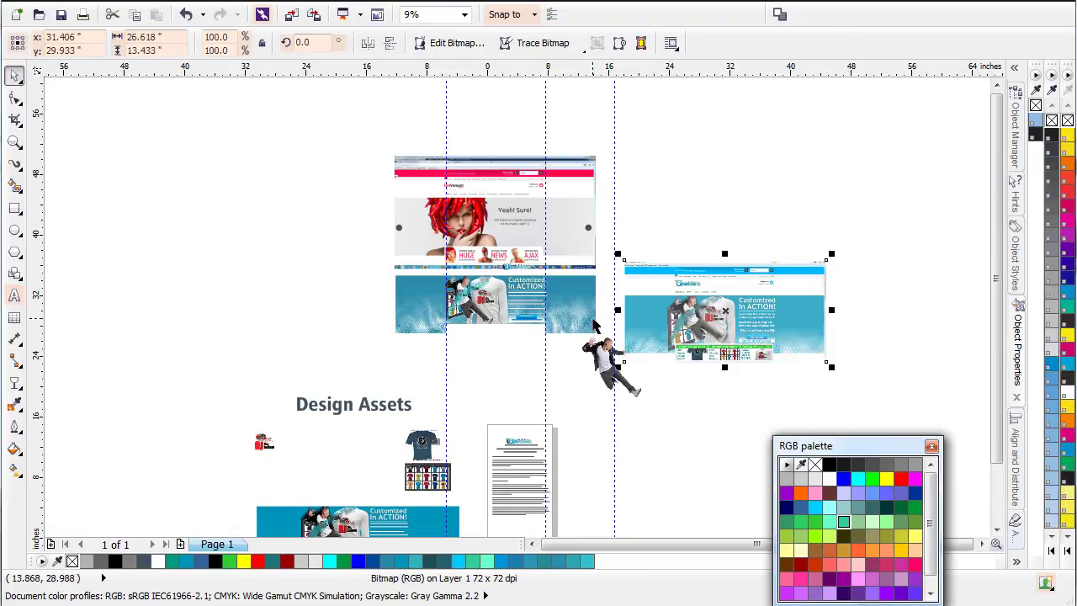
- Brighten the fill of the slider's background PowerClip shape to the RGB colour 33, 158, 196 (#219EC4)
scroll(595, 328, "up", 1)
left_click(492, 254)
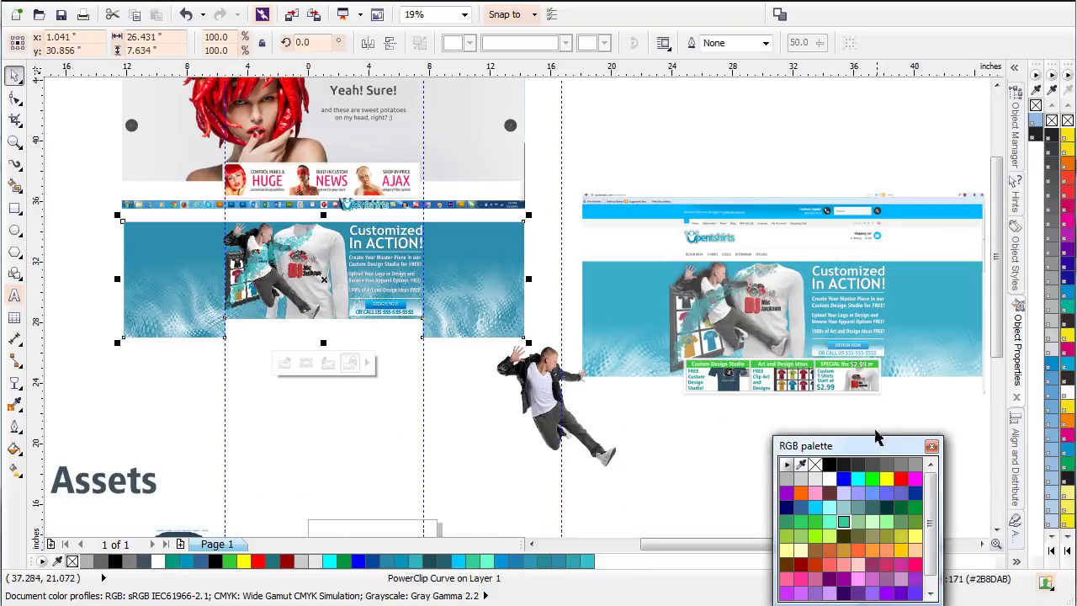
left_click_drag(876, 445, 707, 418)
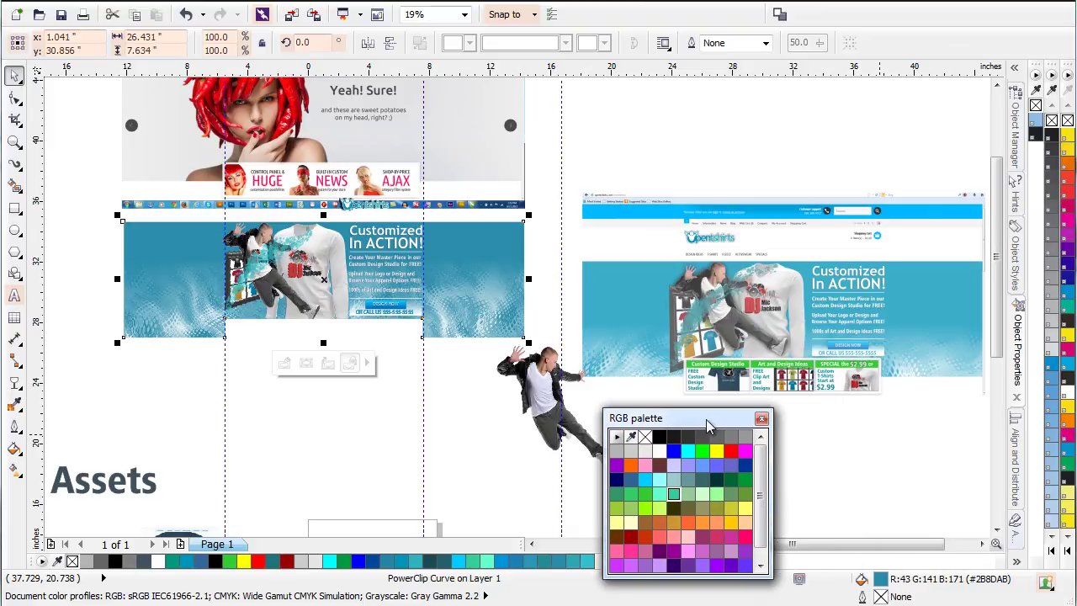
double_click(880, 580)
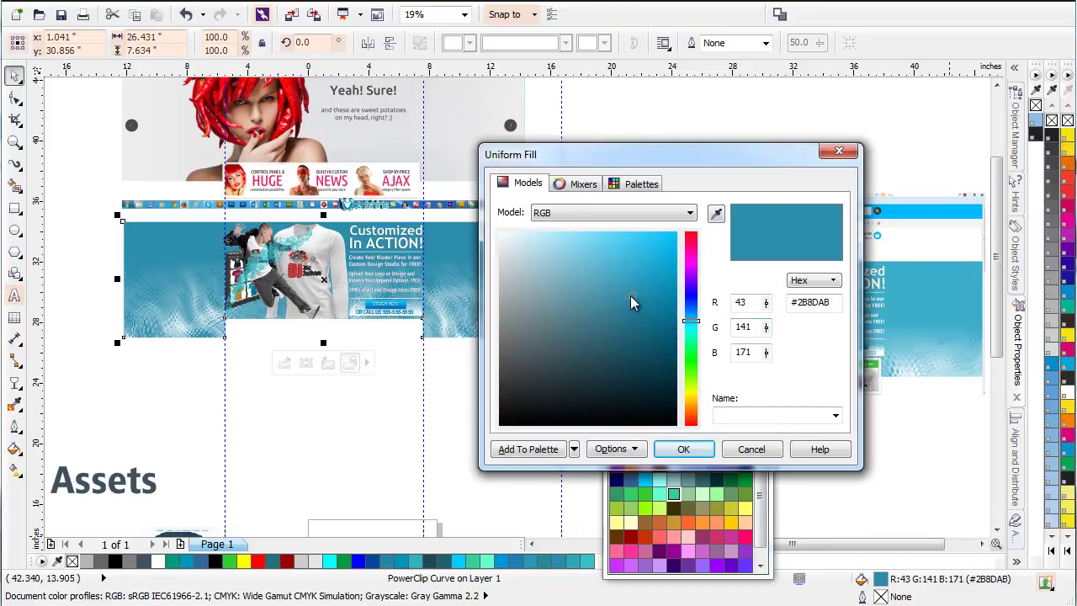
left_click_drag(633, 303, 646, 277)
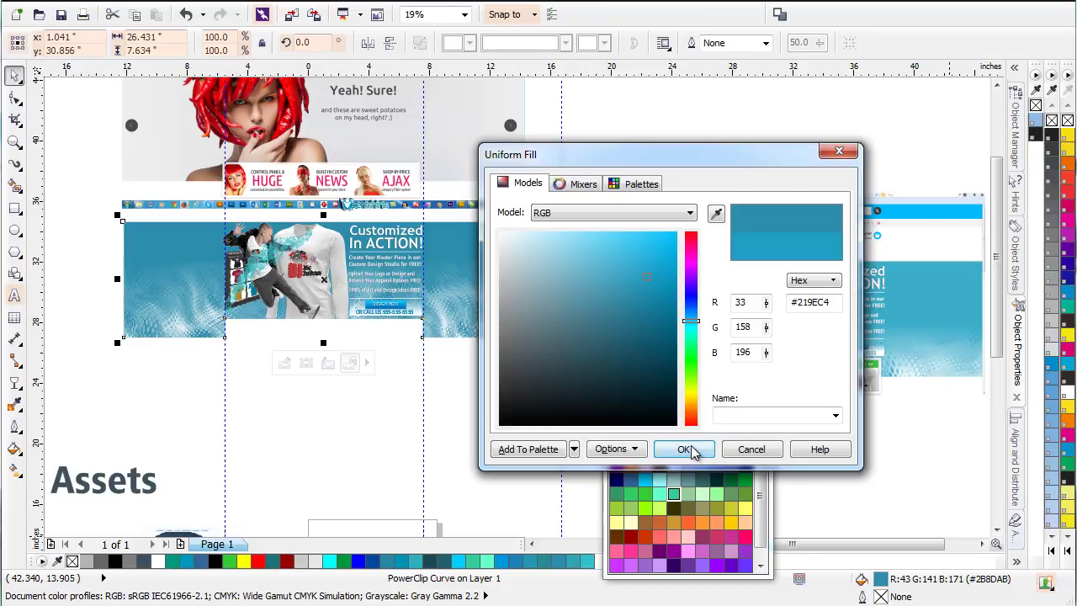
left_click(684, 449)
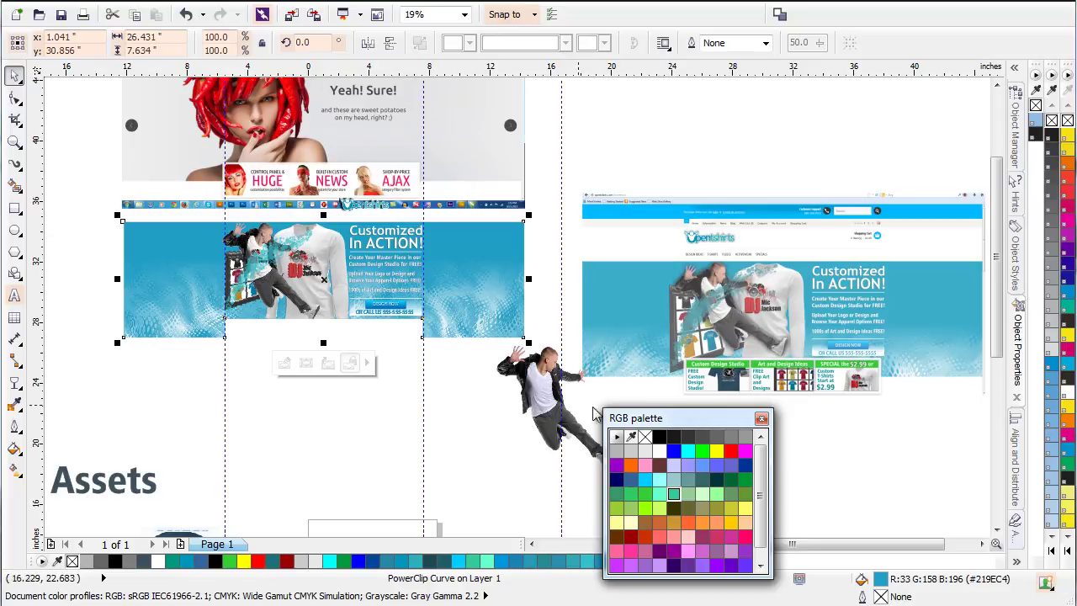
- Examine the promotional boxes below the slider in the website screenshot and compare them with the mock-up below the Design Assets heading
left_click(744, 376)
scroll(744, 375, "up", 2)
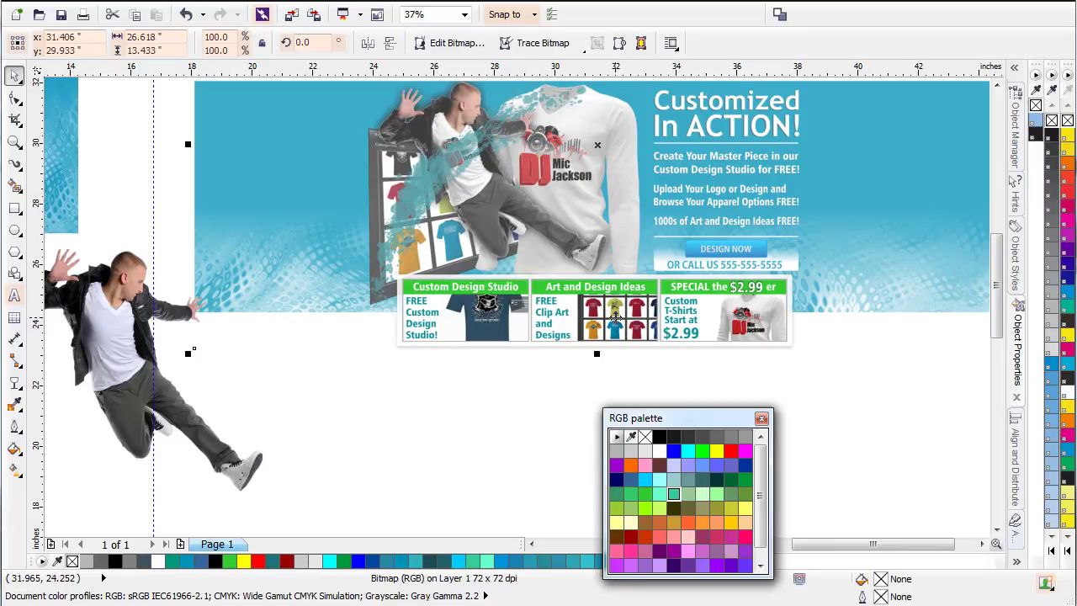
scroll(614, 318, "down", 4)
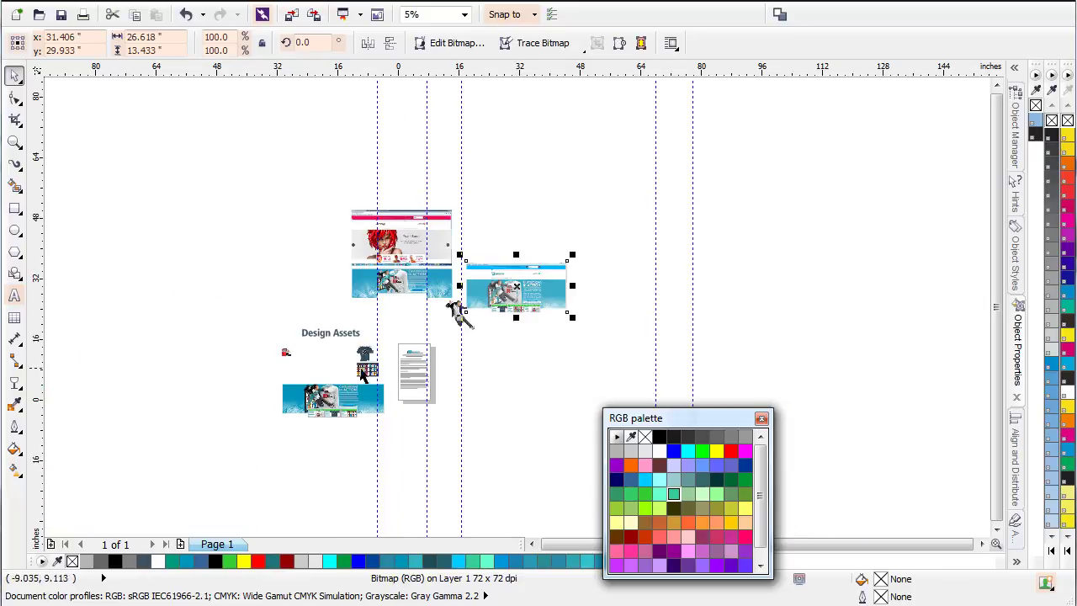
scroll(365, 363, "up", 3)
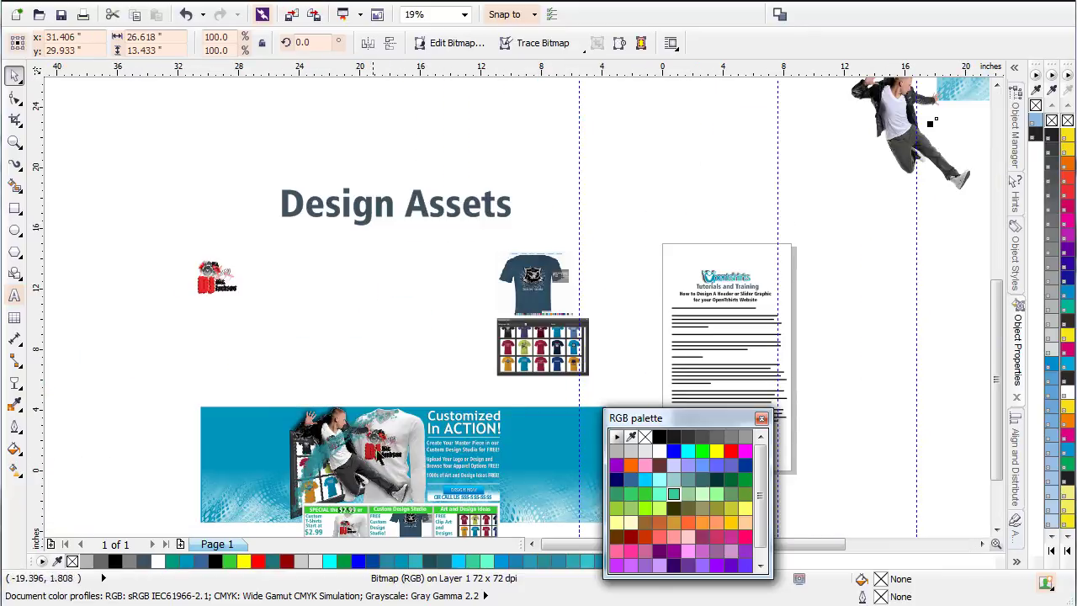
scroll(847, 255, "down", 2)
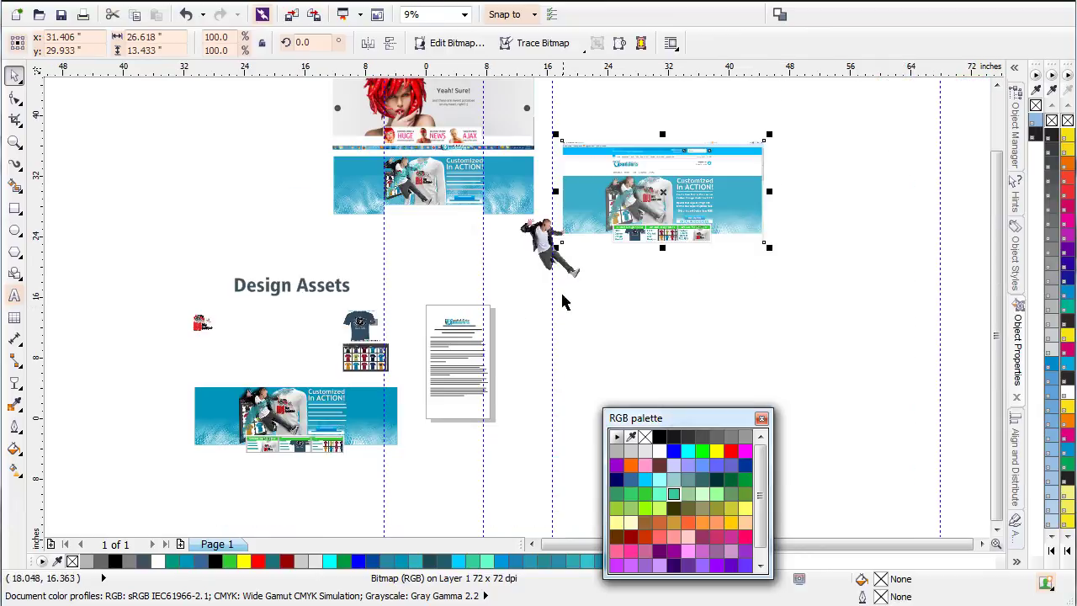
scroll(624, 229, "up", 2)
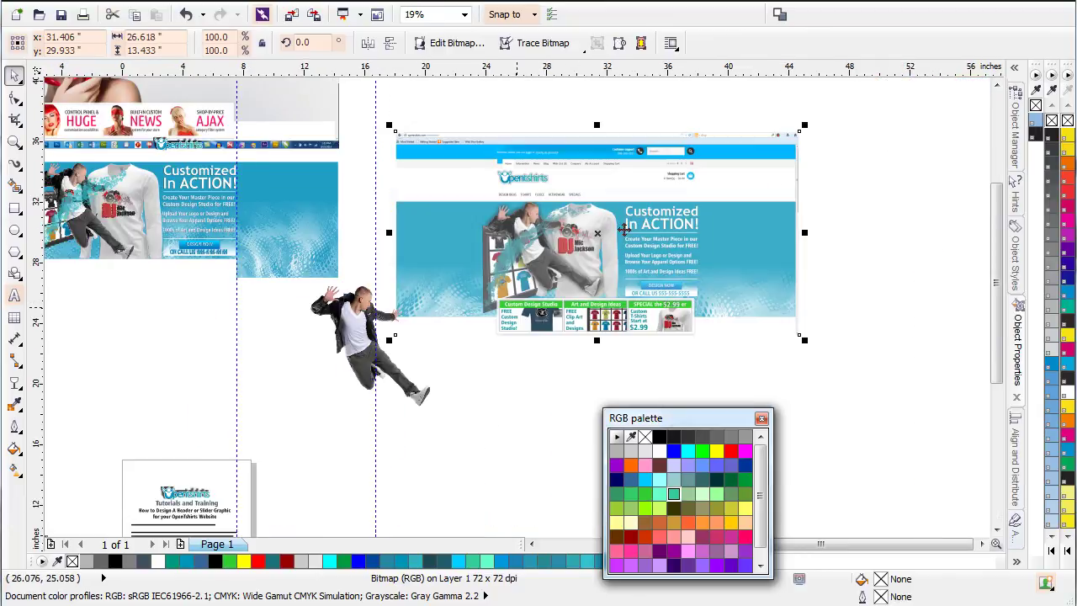
left_click(357, 337)
scroll(288, 283, "down", 2)
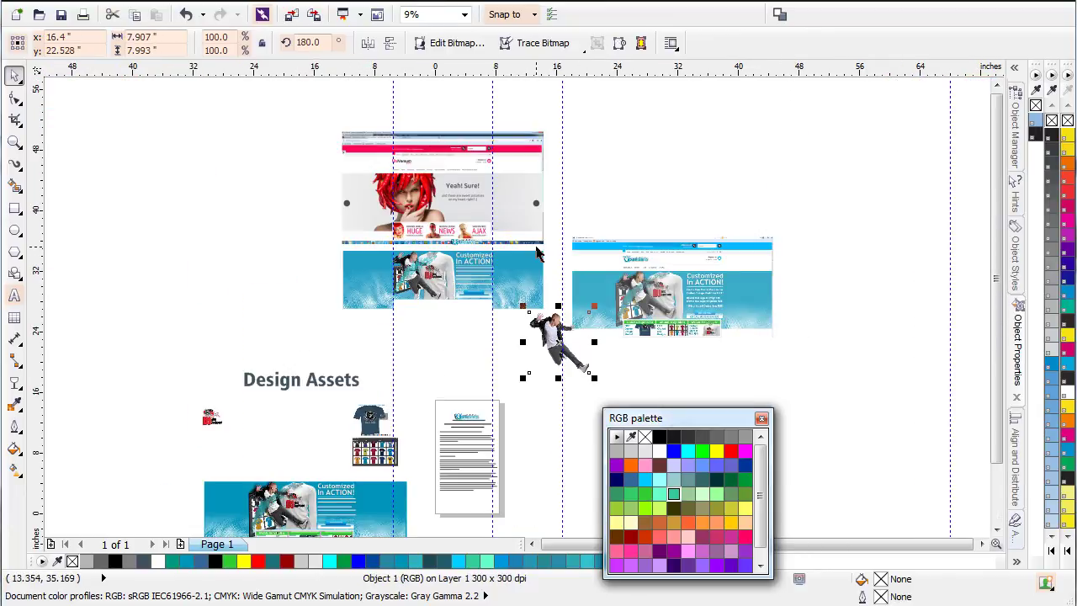
- Delete the two inner notch nodes from the slider's PowerClip curve so its lower edge runs straight, and deselect the shape
left_click(527, 291)
scroll(526, 291, "up", 2)
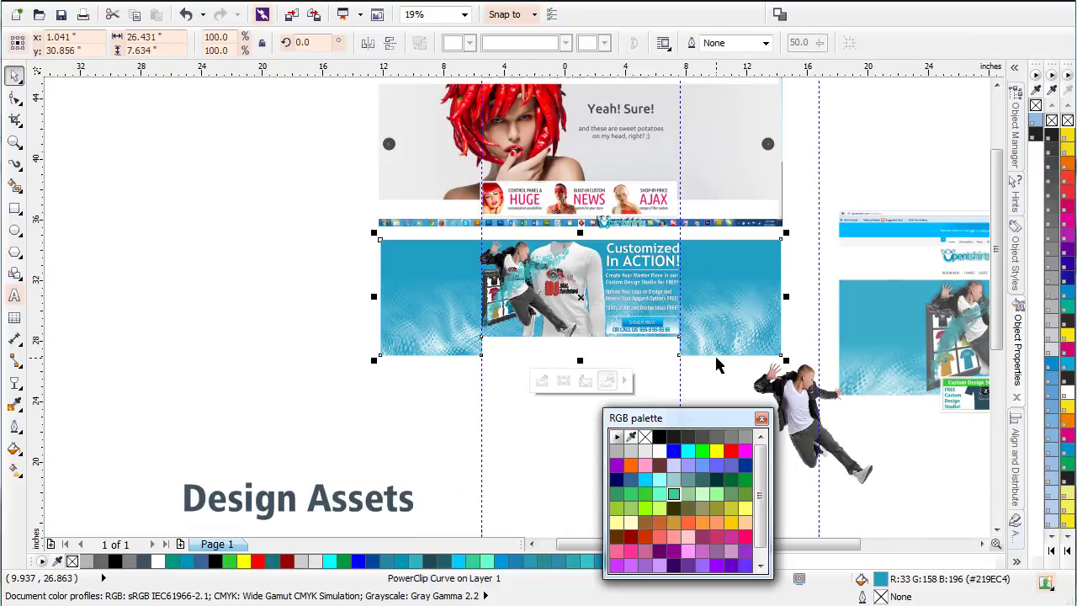
left_click(14, 98)
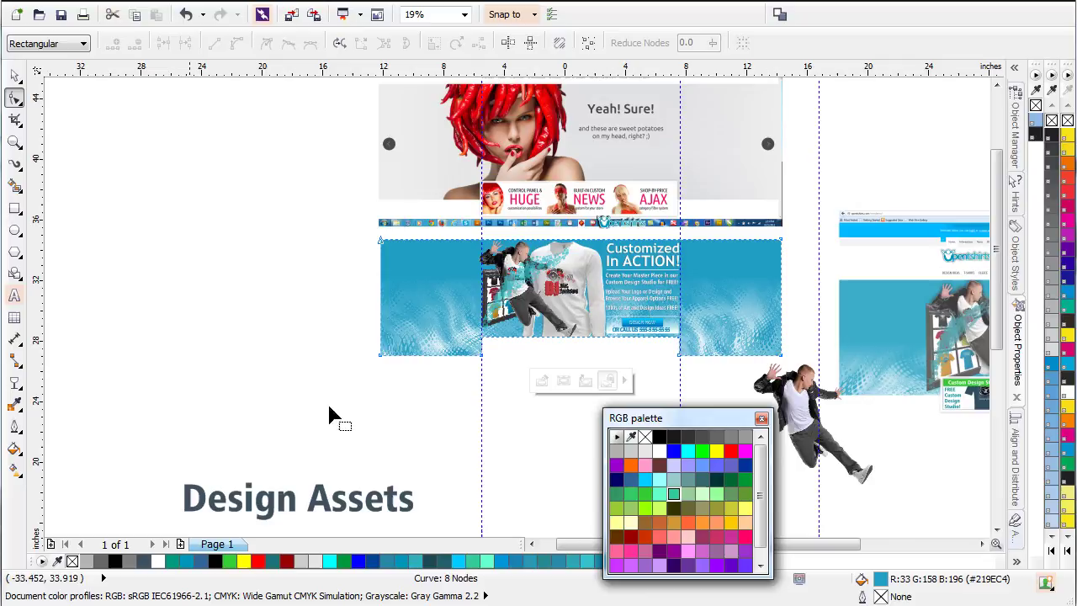
left_click(485, 347)
key("Delete")
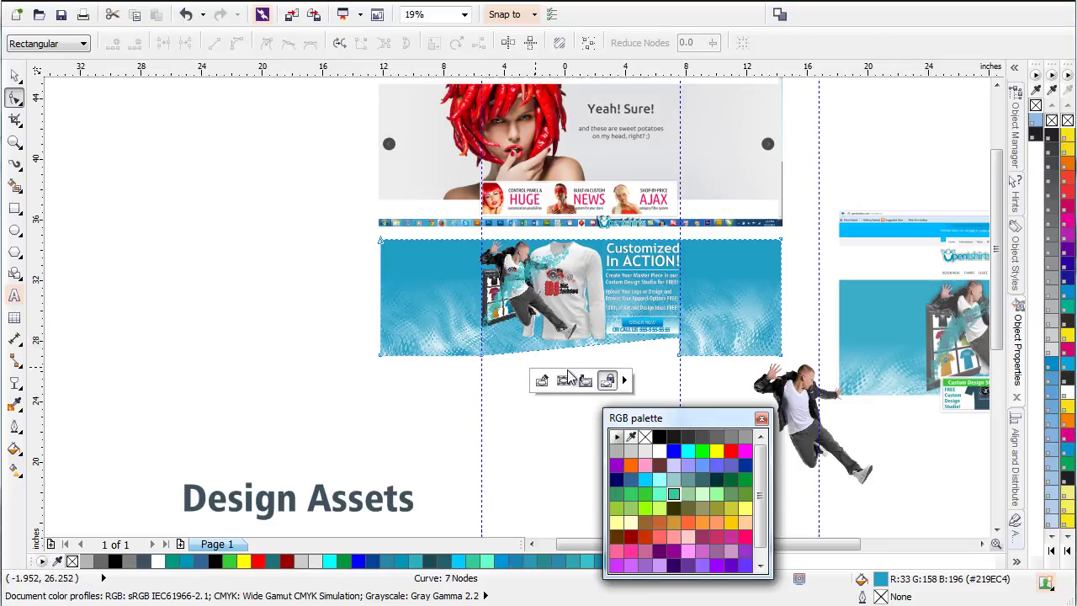
left_click(678, 341)
key("Delete")
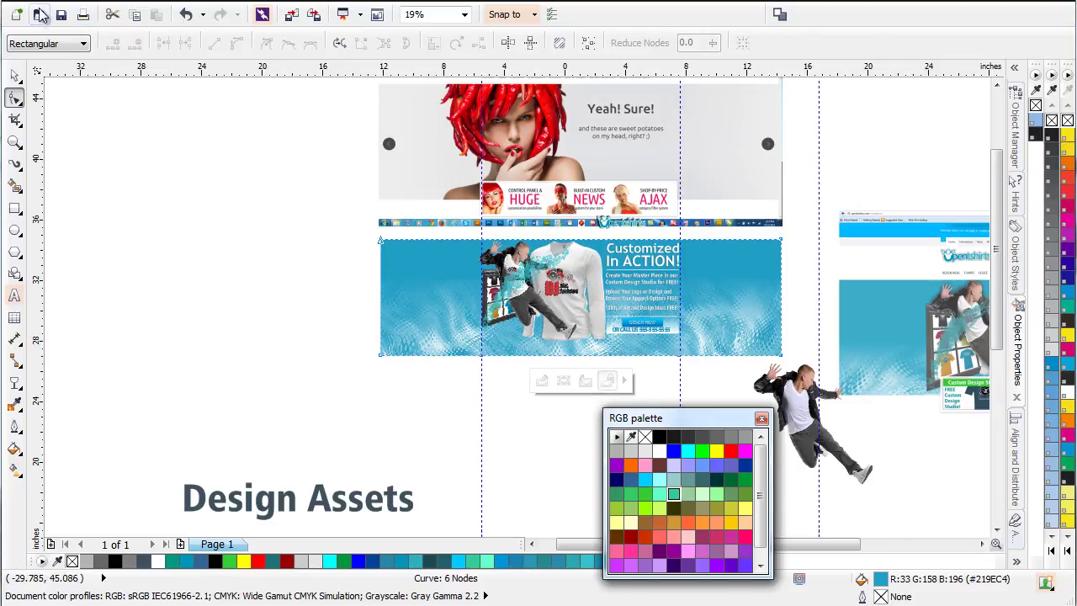
left_click(15, 75)
left_click(802, 241)
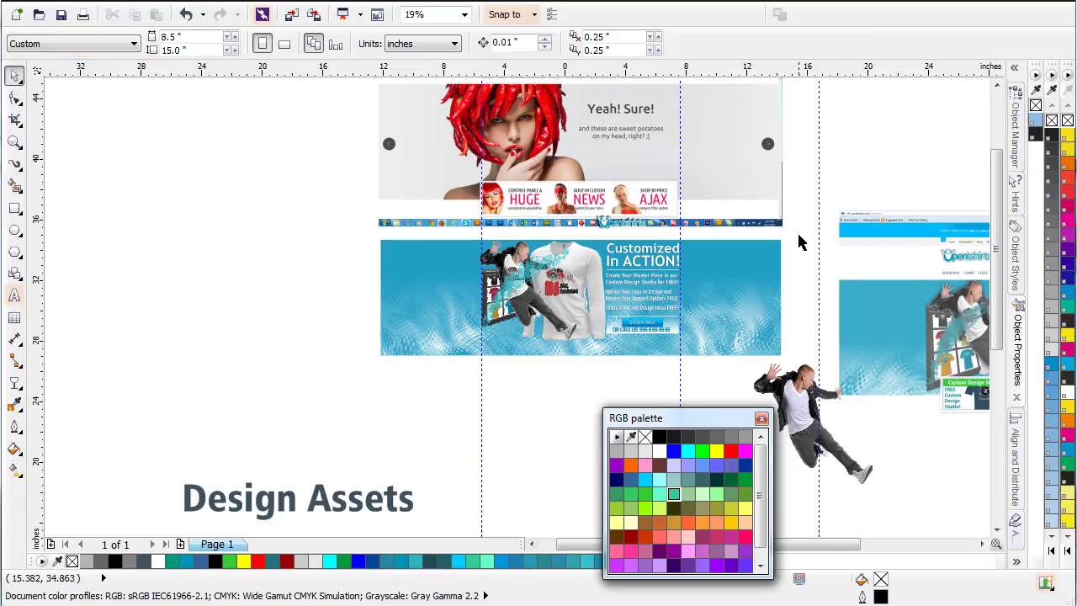
- Select all objects of the slider graphic and open the PNG export settings for the selection under the file name DesignHeader
left_click_drag(430, 355, 328, 378)
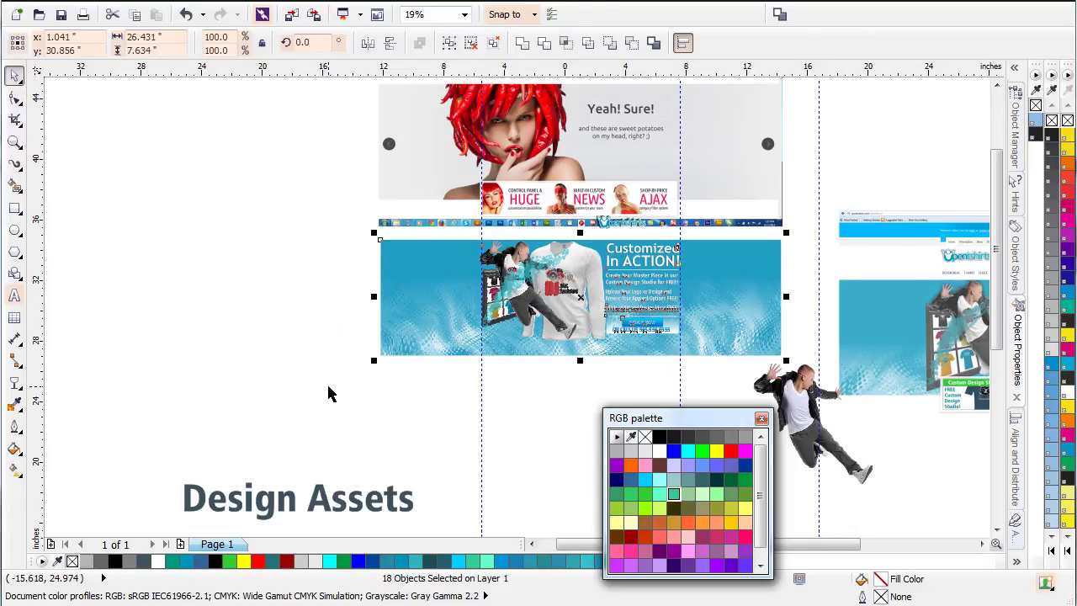
key("ctrl+e")
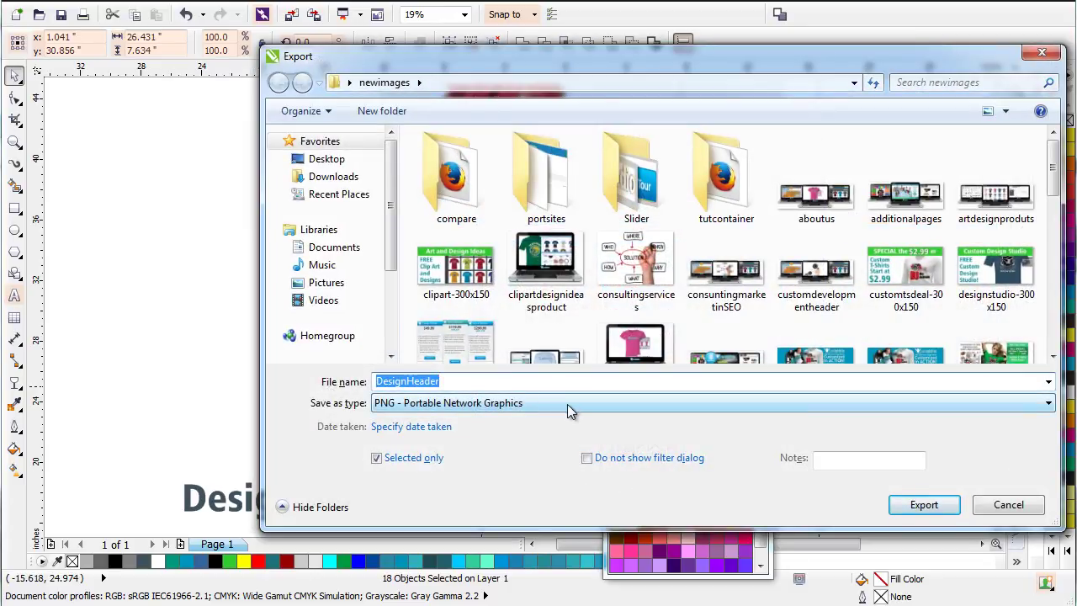
left_click(923, 504)
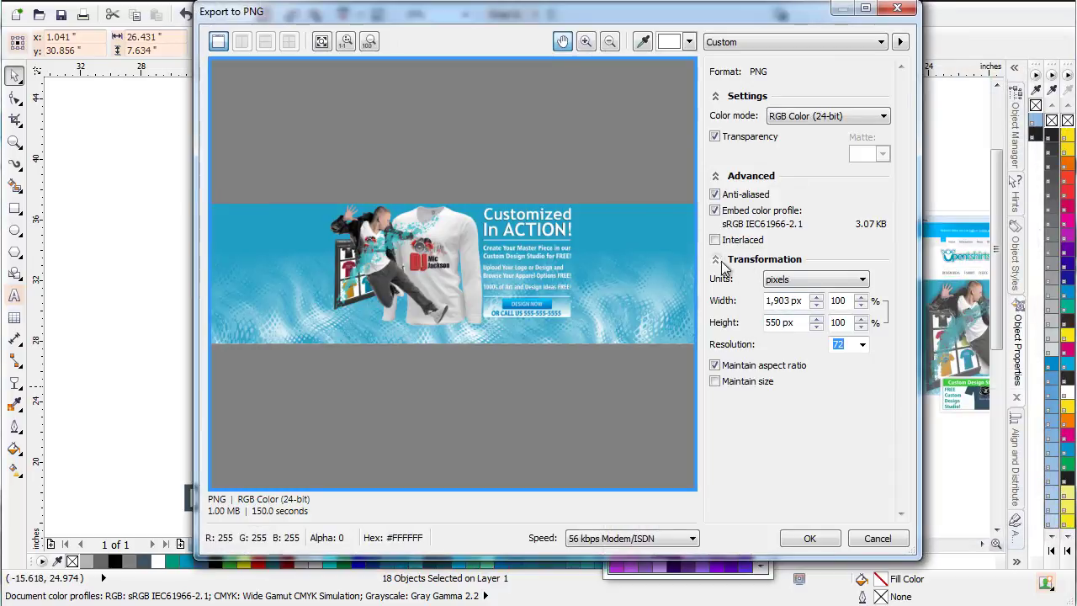
left_click(715, 260)
left_click(715, 260)
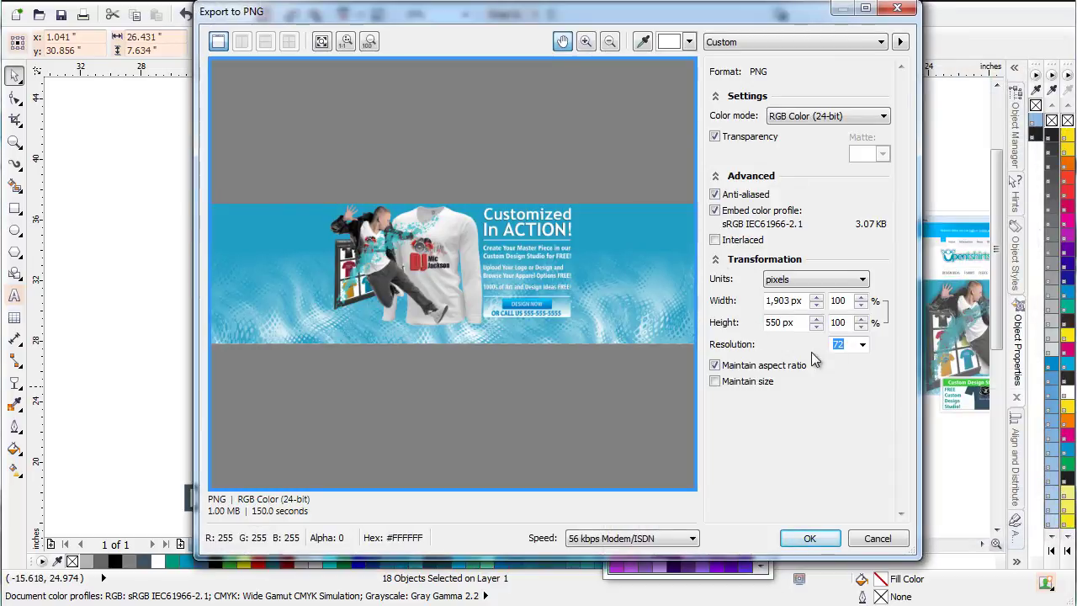
- Try a PNG export resolution of 300, set it back to 72, and cancel the export
left_click(862, 346)
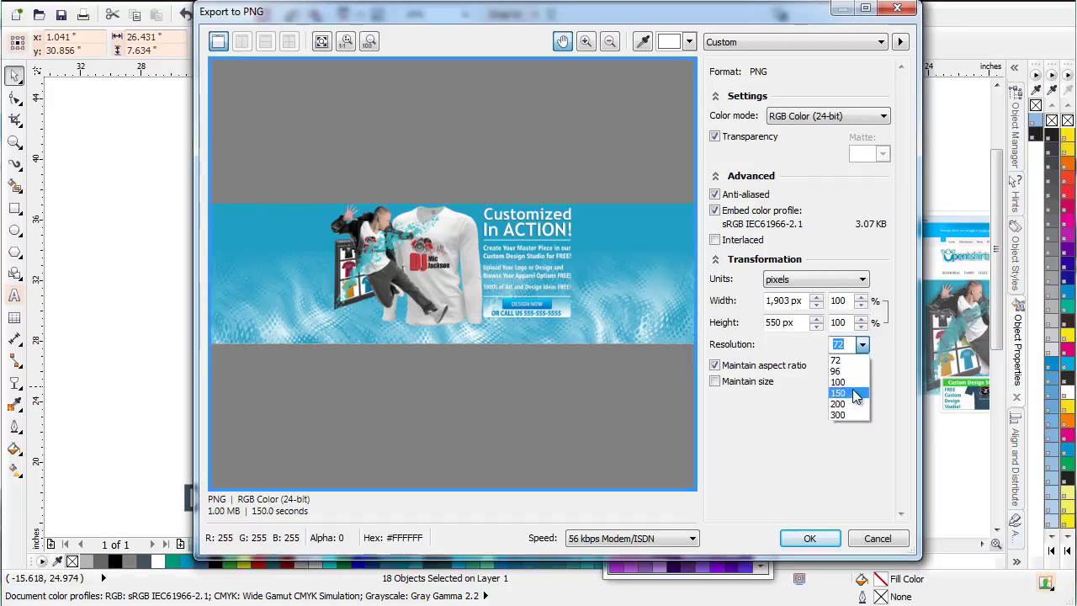
left_click(844, 411)
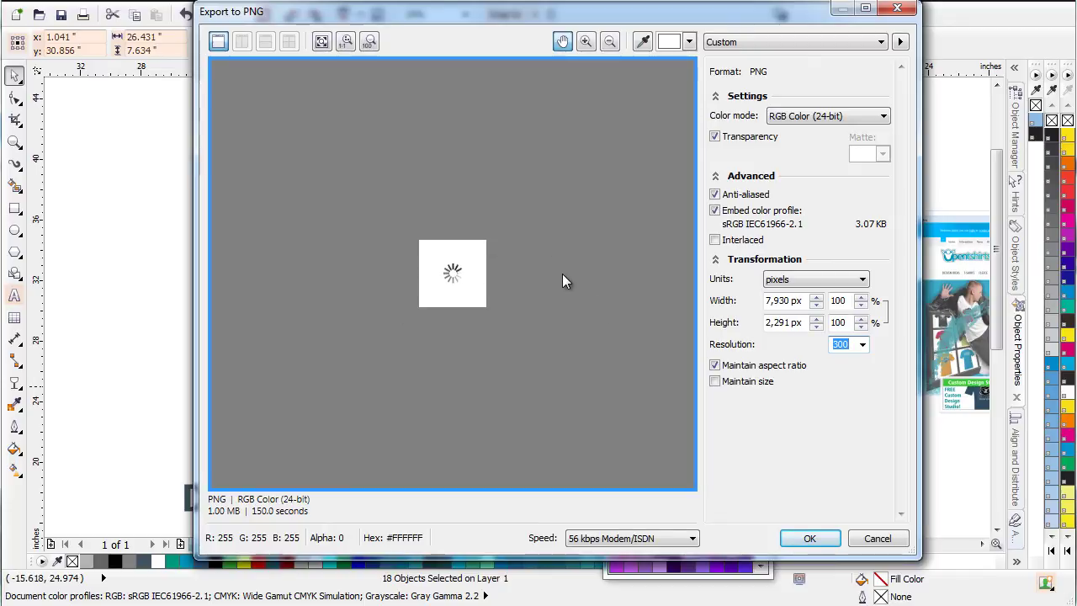
left_click(862, 344)
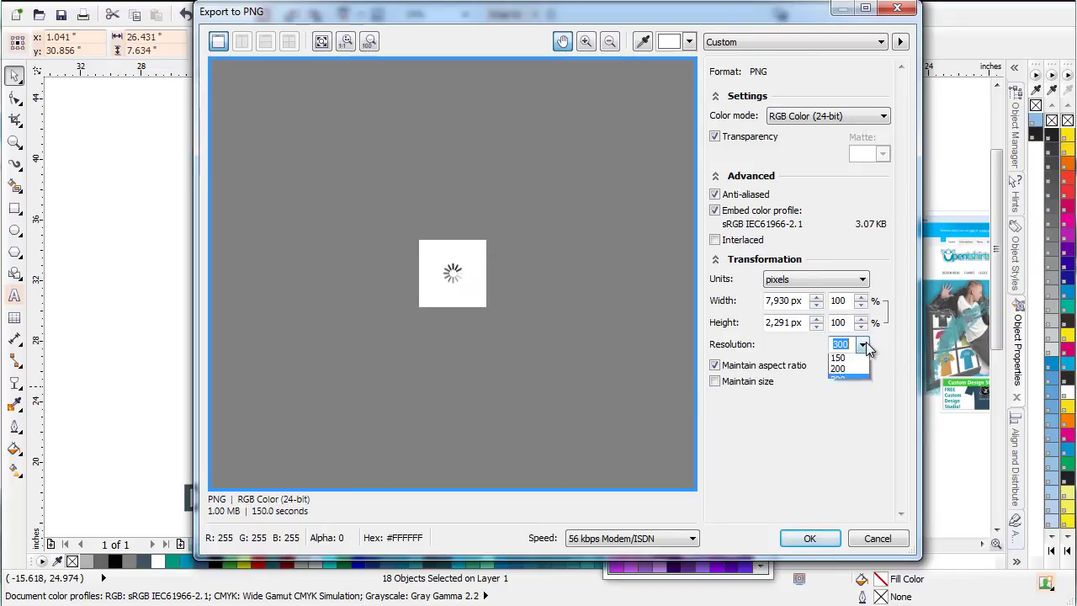
left_click(858, 361)
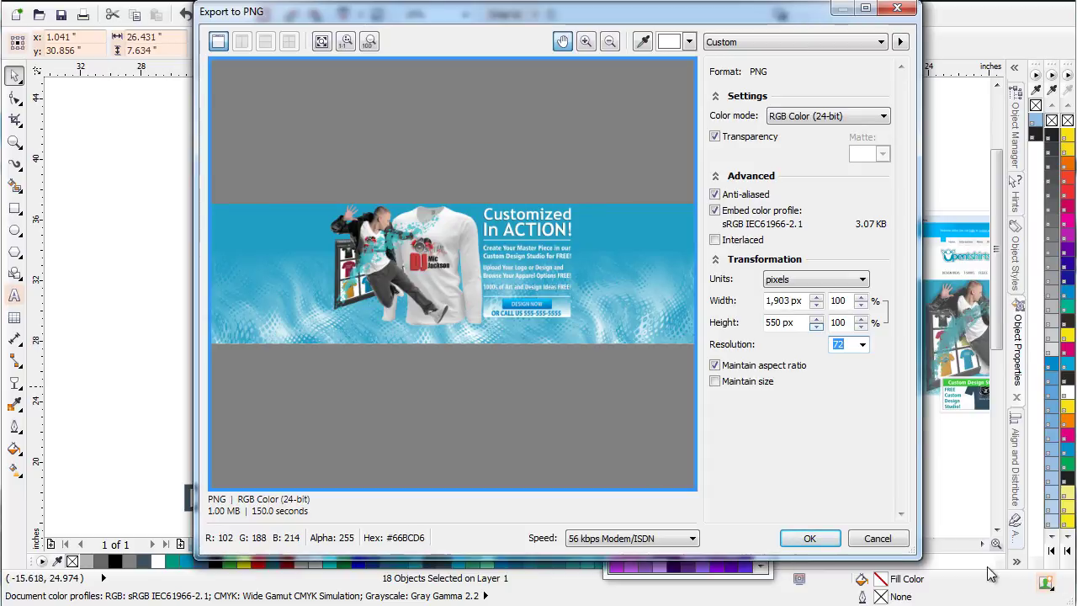
left_click(893, 541)
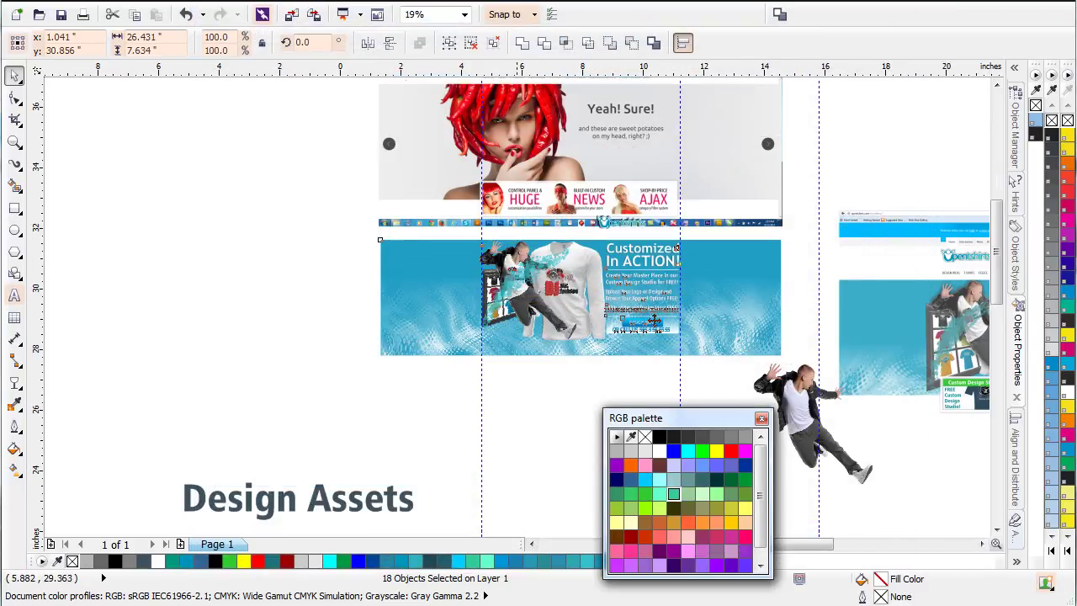
scroll(623, 319, "up", 1)
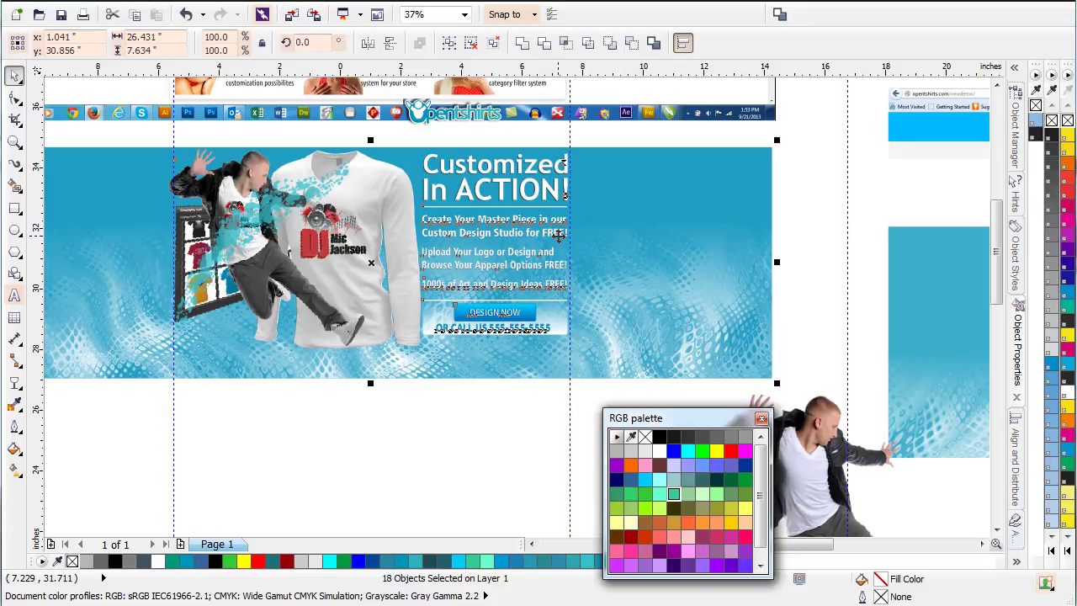